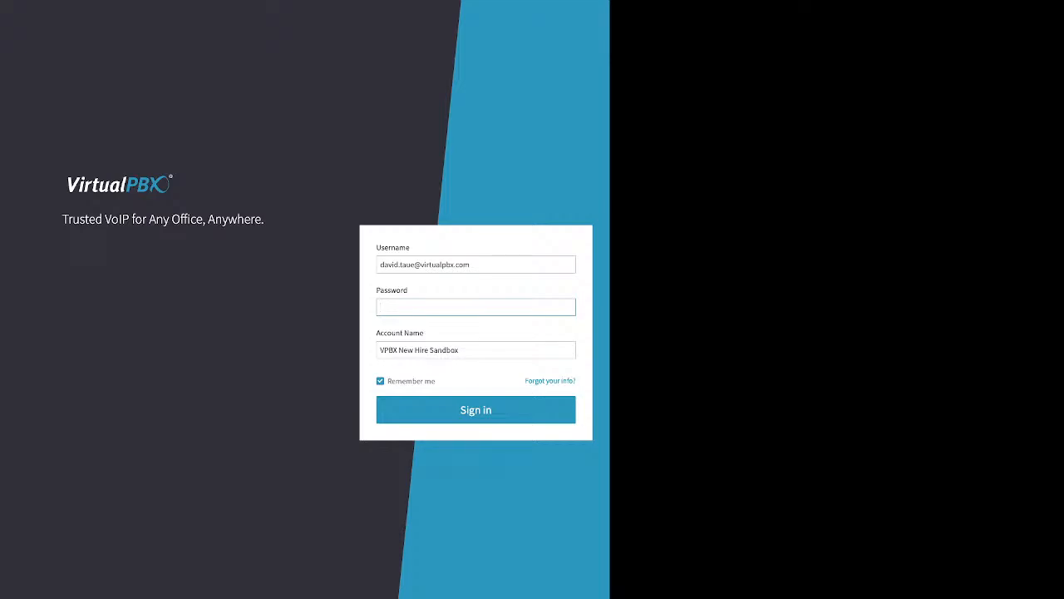
Examine the username, password and account name fields required on the sign-in form
double_click(393, 247)
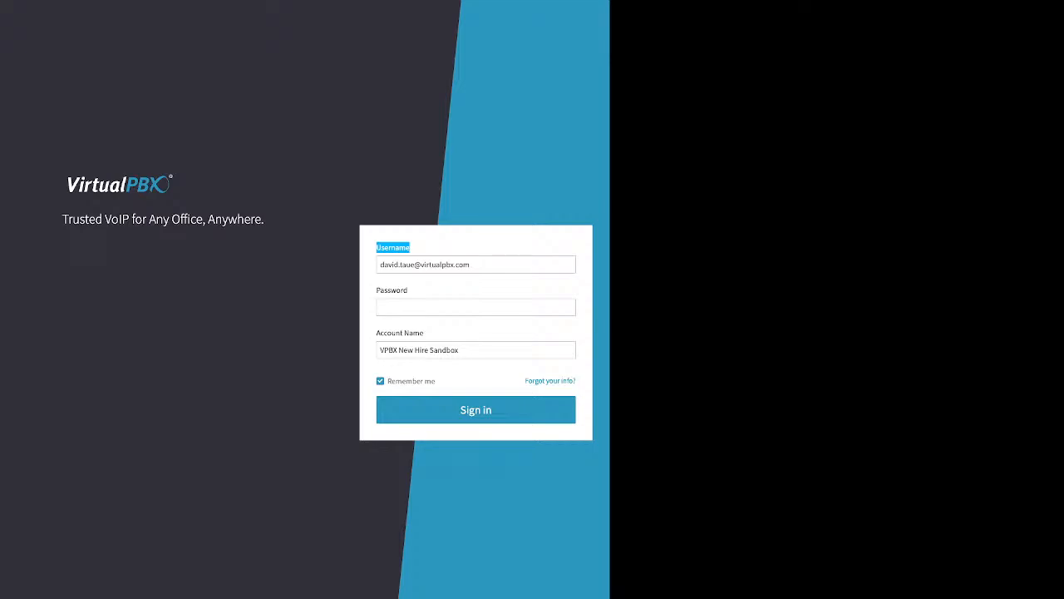
left_click(476, 307)
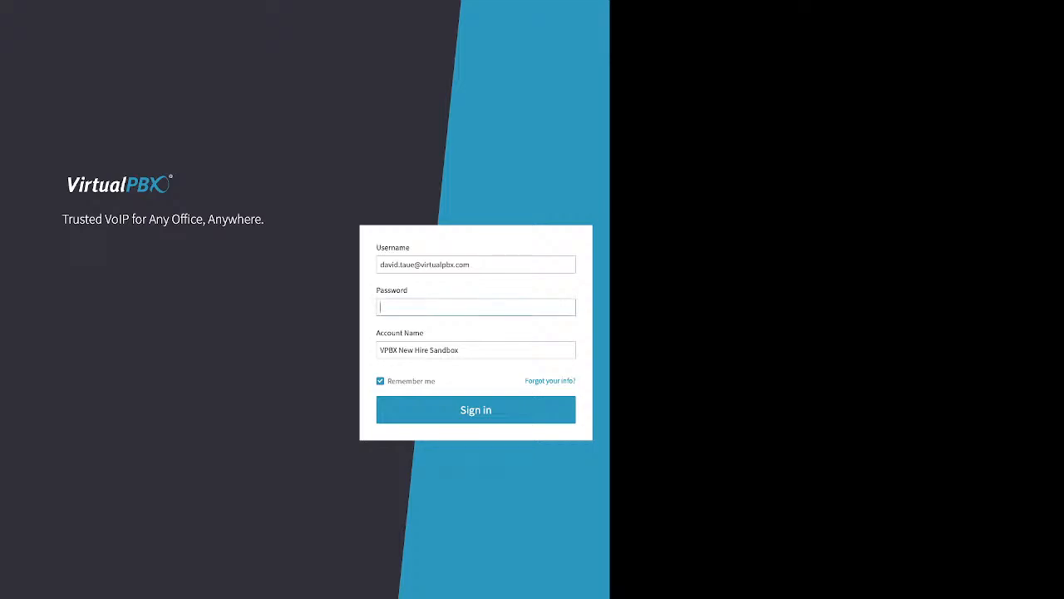
left_click_drag(466, 290, 377, 247)
left_click(475, 307)
left_click_drag(409, 290, 385, 290)
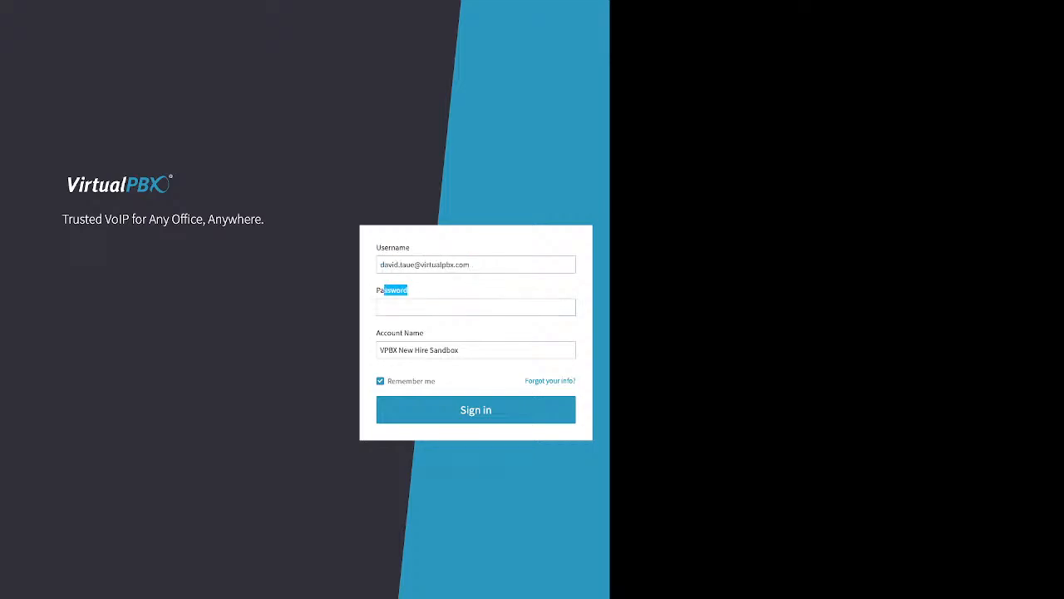
left_click_drag(425, 333, 376, 333)
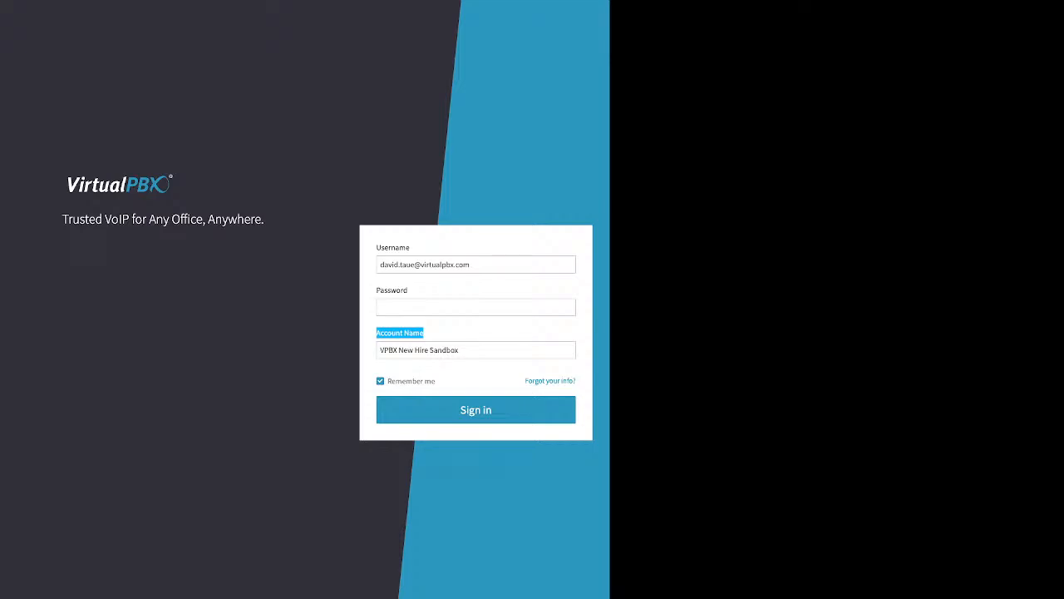
left_click(379, 333)
Open the forgotten-info form and examine the email/username, account name and phone number fields used for password recovery
left_click_drag(525, 380, 564, 380)
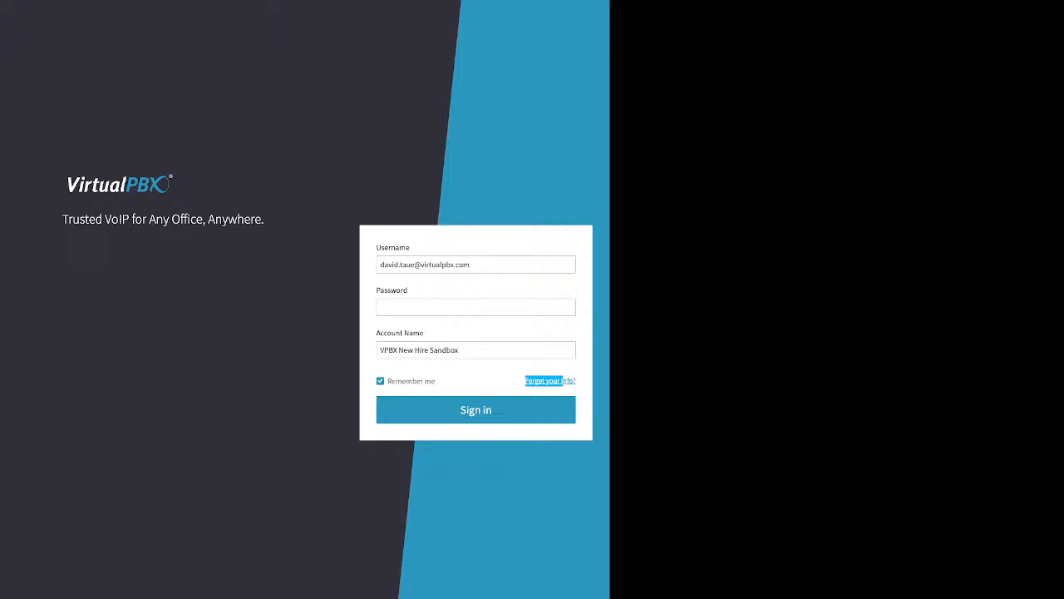
left_click(551, 380)
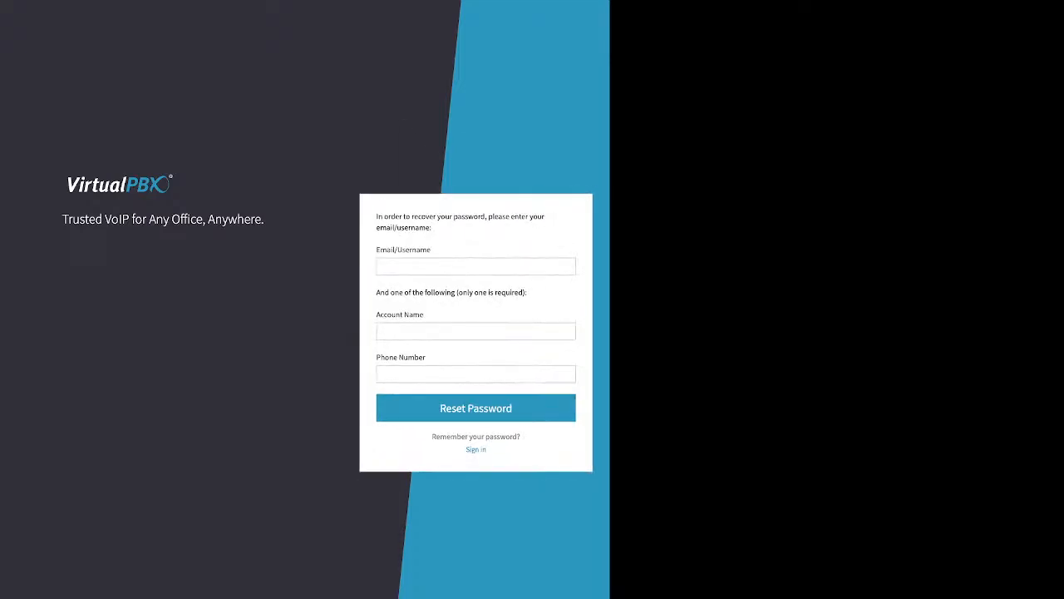
left_click_drag(377, 249, 431, 250)
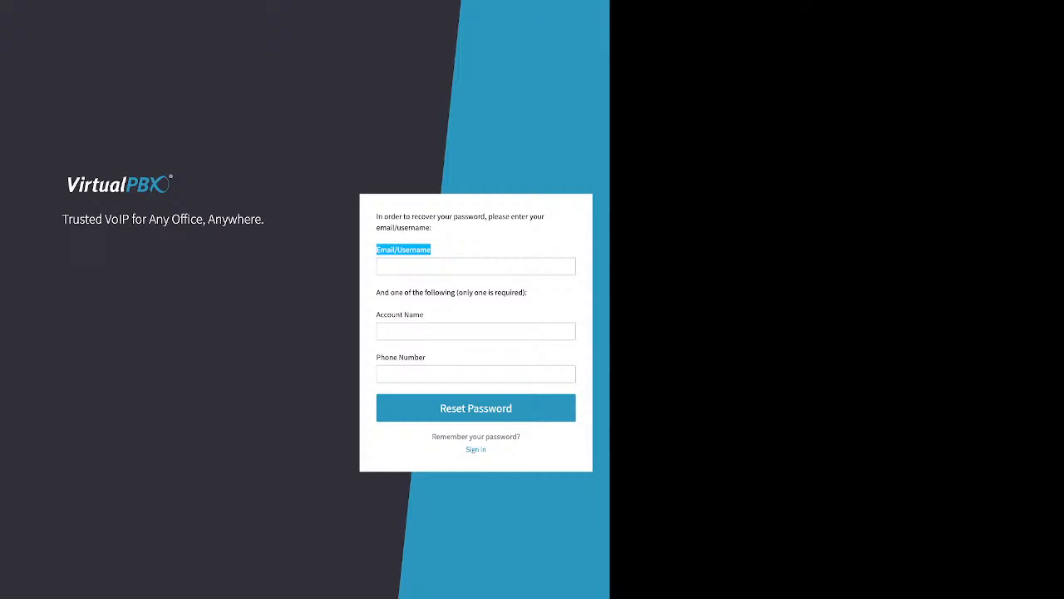
left_click_drag(526, 292, 376, 314)
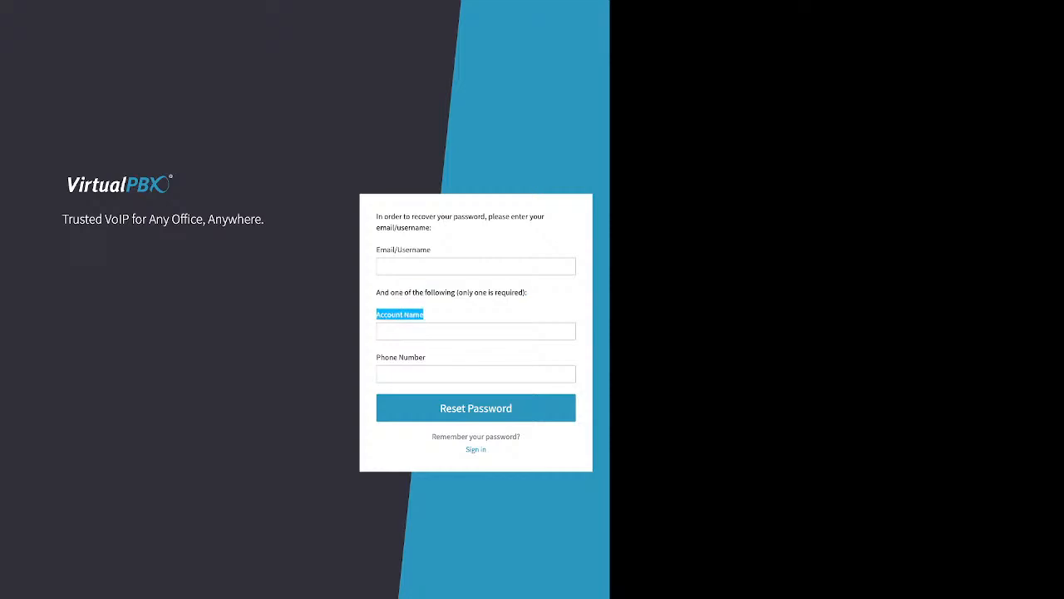
left_click_drag(426, 357, 380, 357)
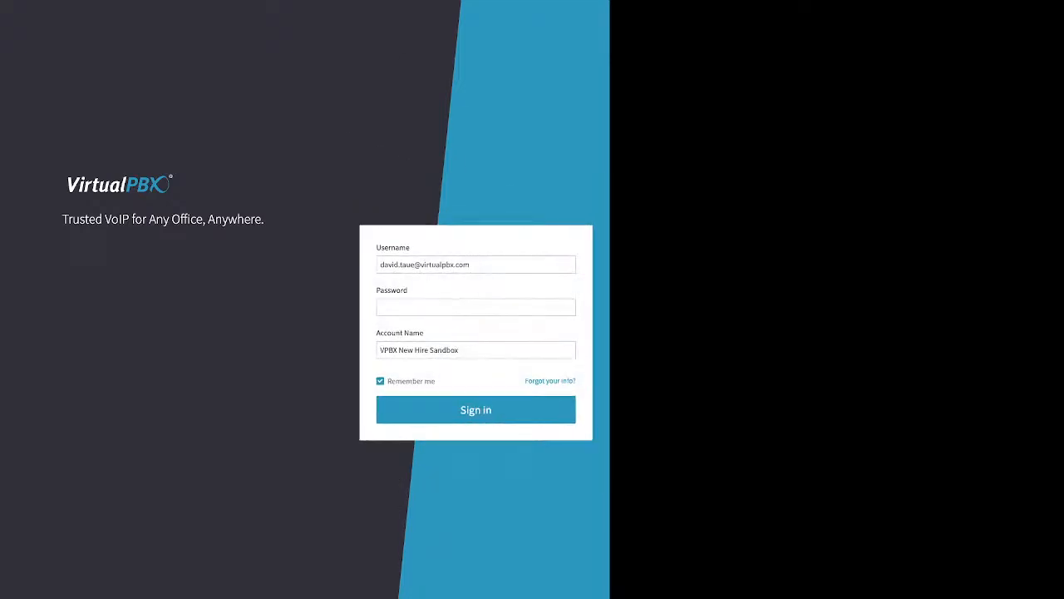
Enter the account password on the sign-in form and sign in with Remember me enabled
left_click(449, 308)
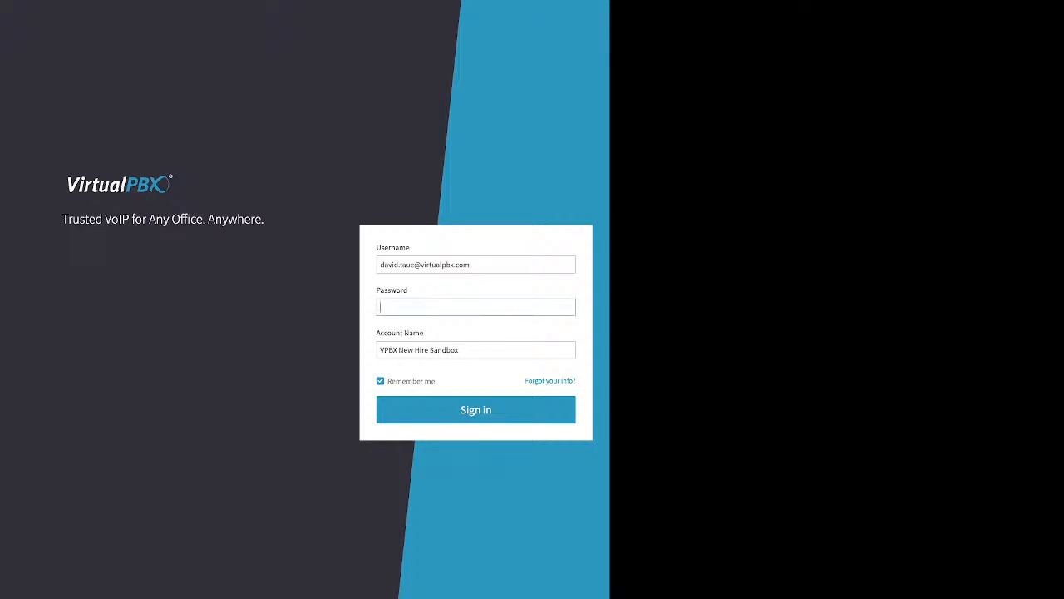
type("********")
left_click_drag(436, 380, 387, 381)
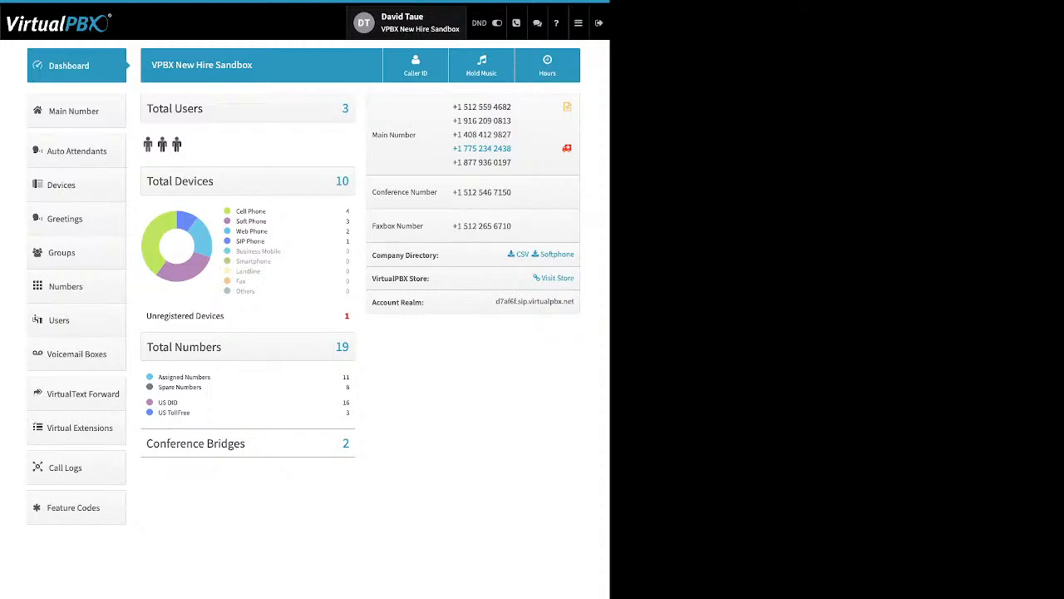
Open the signed-in user's settings and view the password change options, closing them without saving
left_click(407, 22)
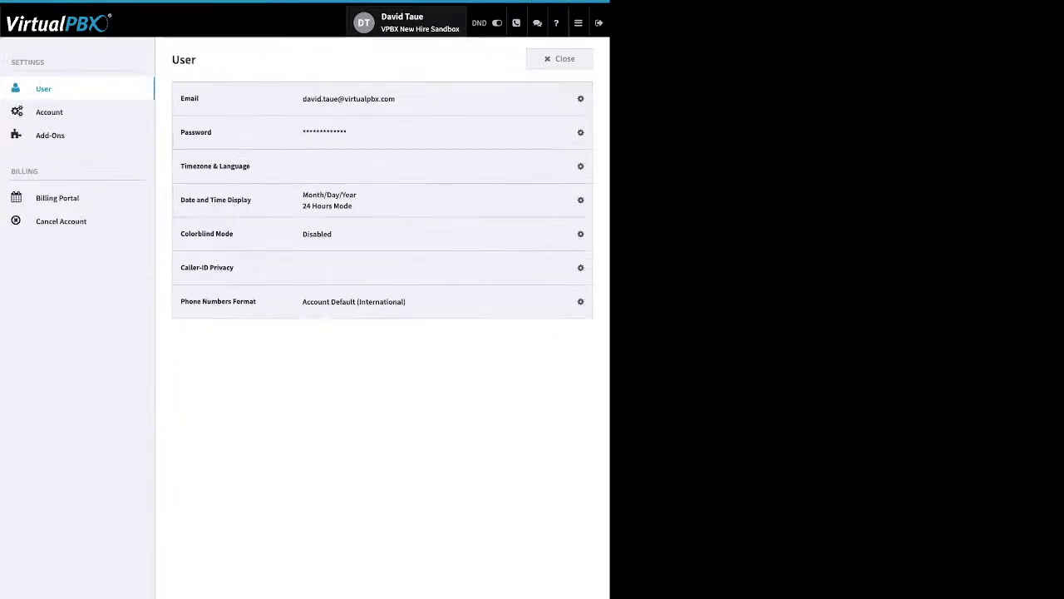
left_click(574, 133)
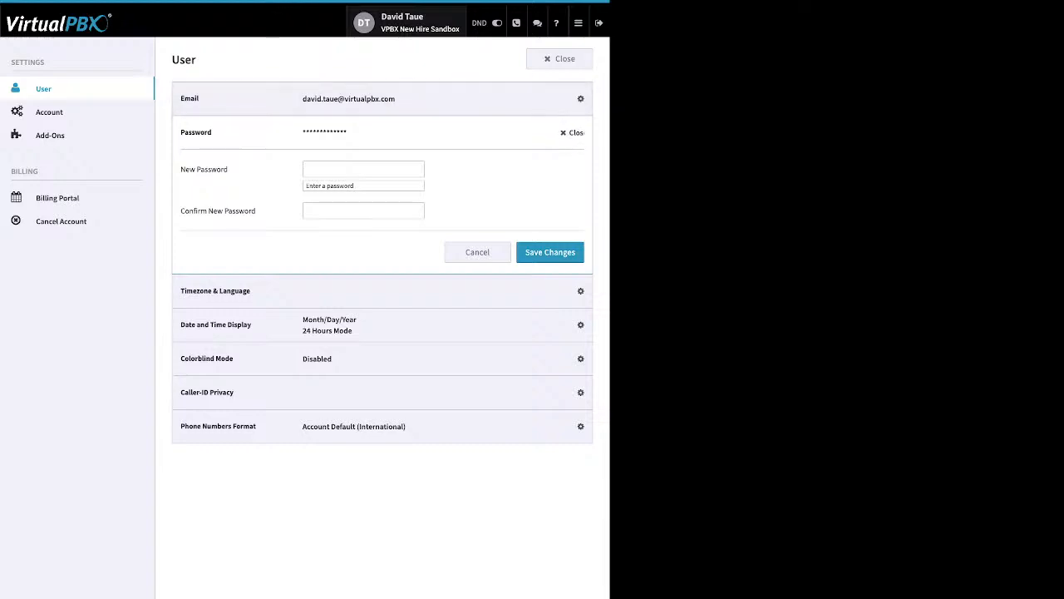
left_click(575, 133)
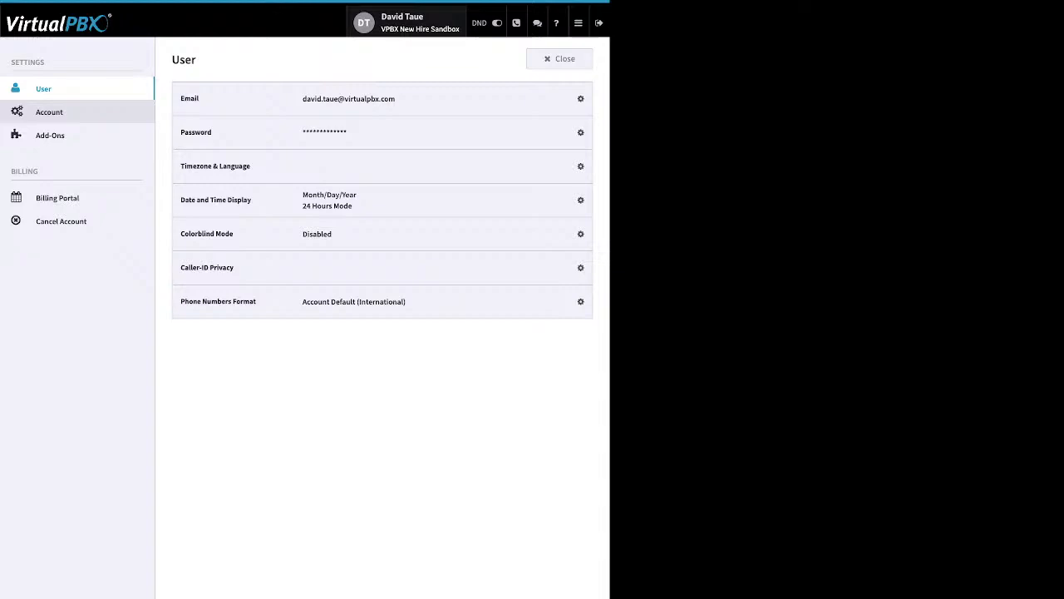
Review the account-level settings, including Timezone & Language, and the add-ons available for the service plan
left_click(49, 112)
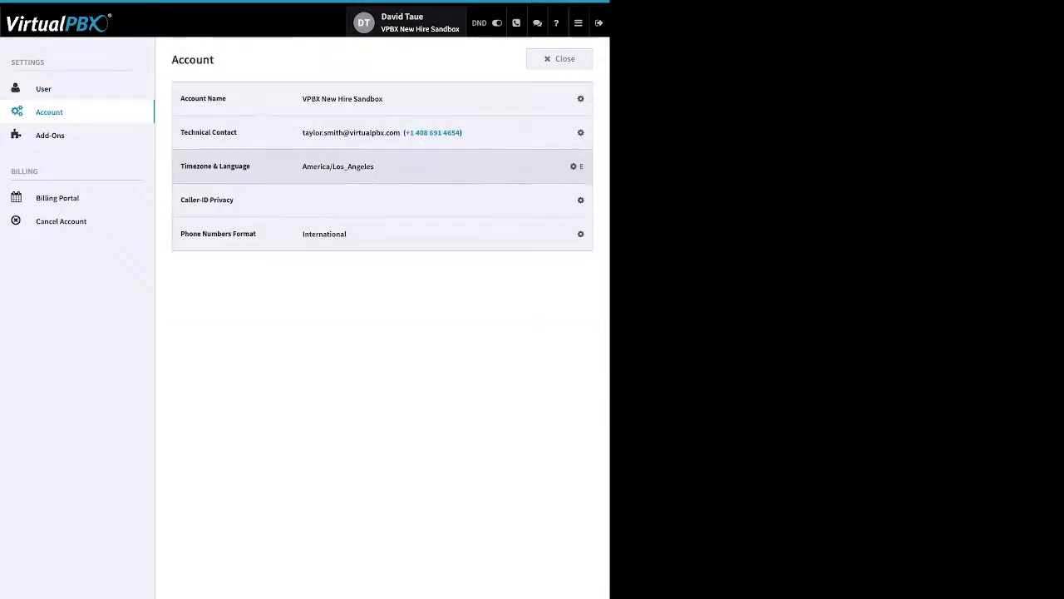
left_click(581, 166)
left_click(573, 166)
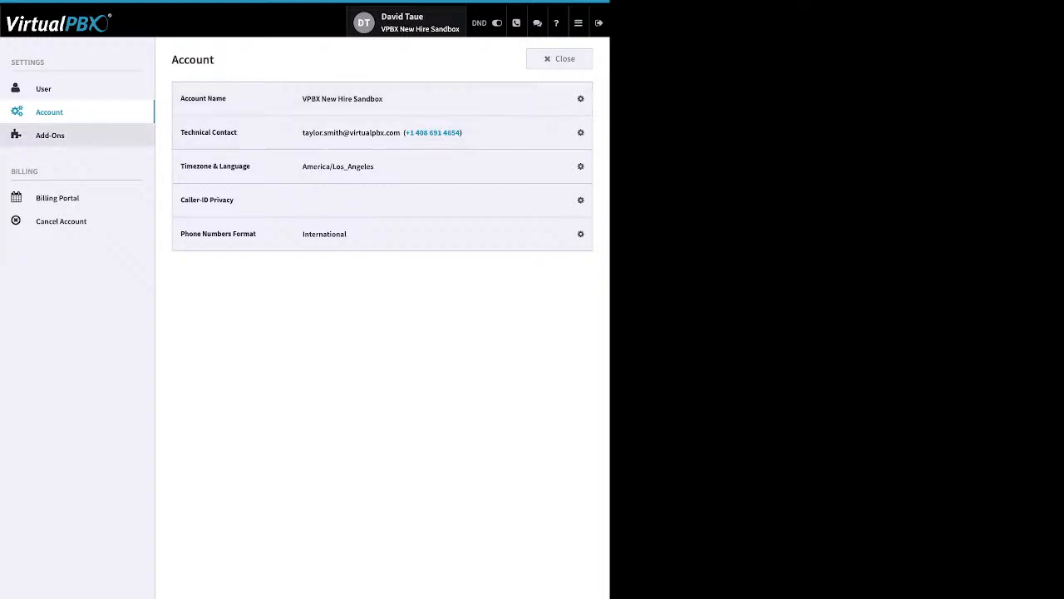
left_click(49, 135)
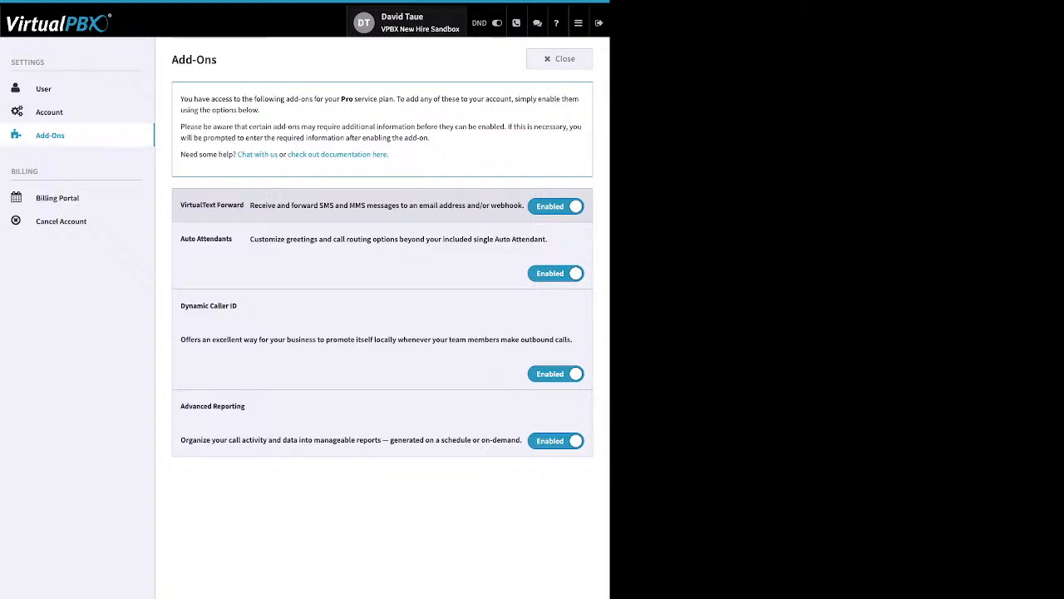
Review the Billing Portal instructions and locate the Access Customer Portal link
left_click(57, 198)
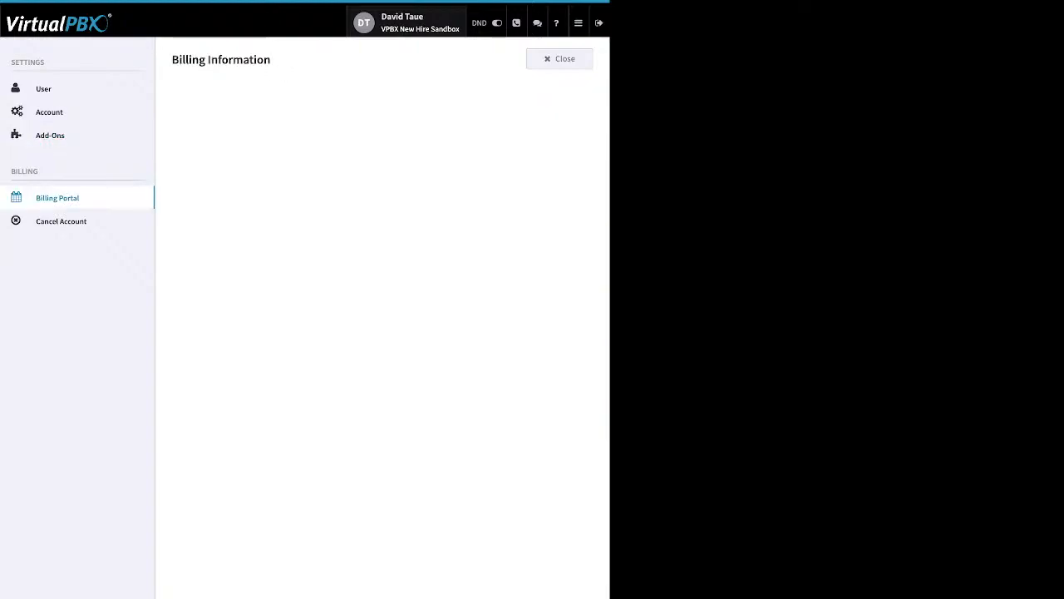
left_click_drag(261, 161, 180, 161)
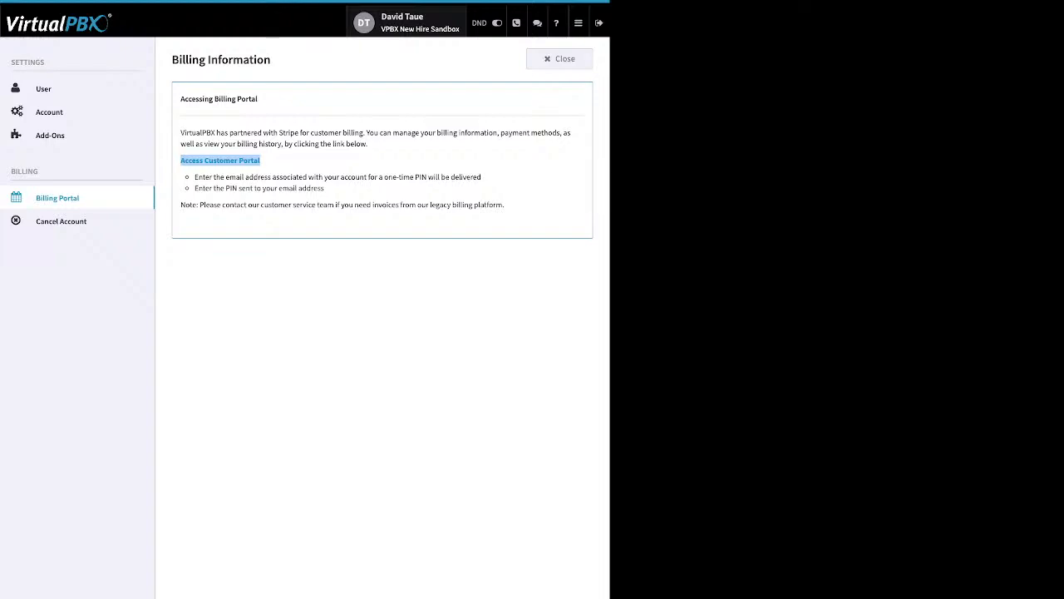
left_click(283, 274)
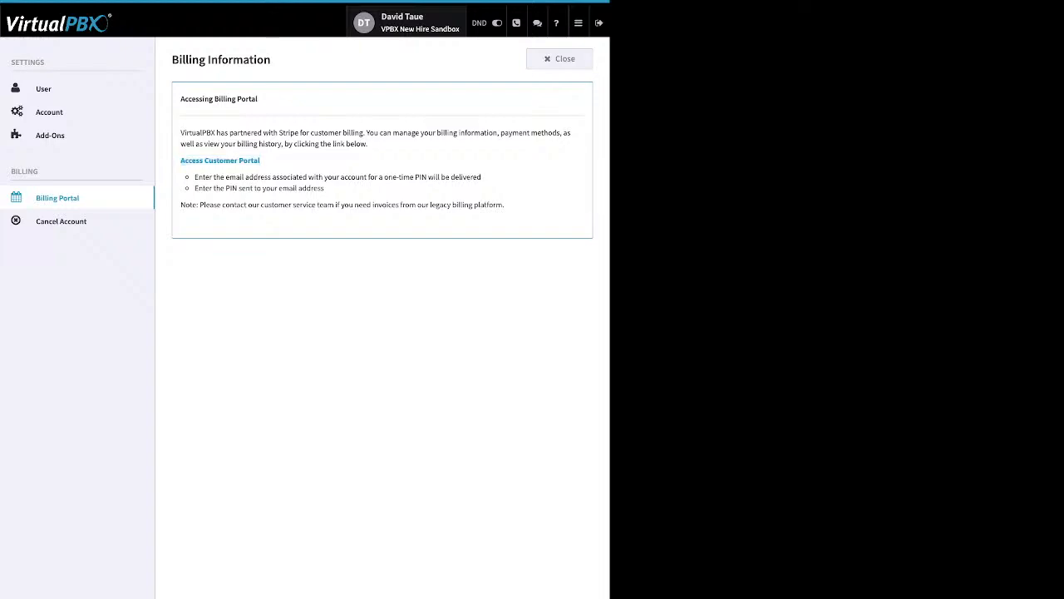
Review the account cancellation information and close the settings without cancelling the account
left_click(60, 221)
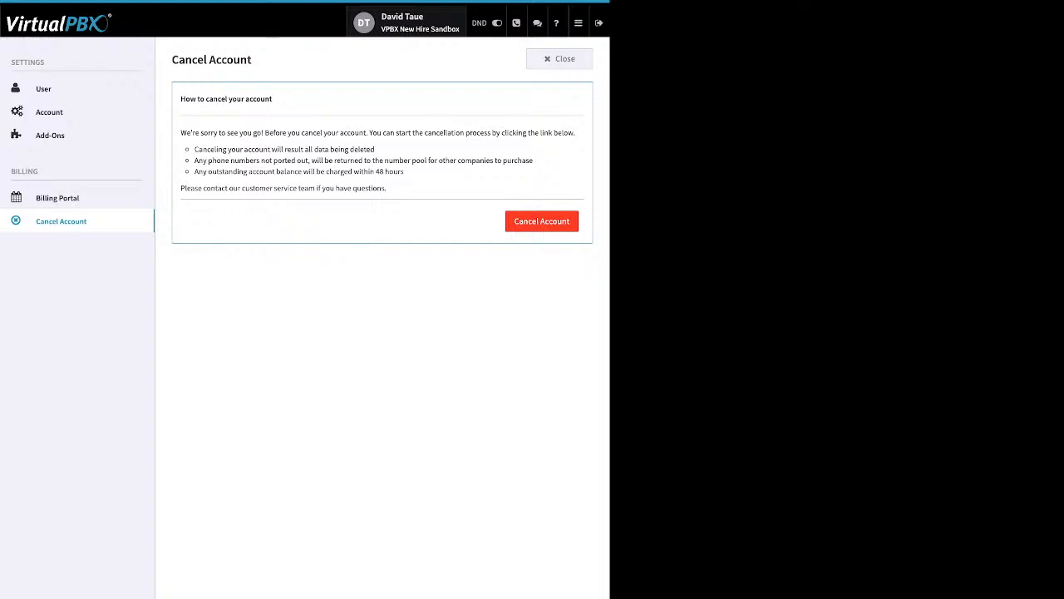
left_click(560, 59)
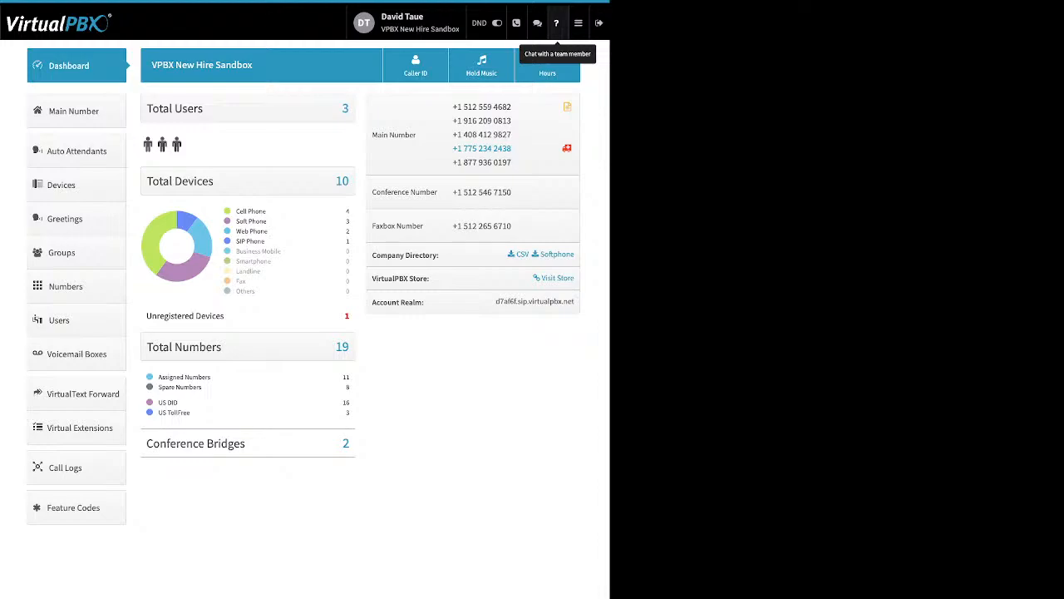
View the list of available apps, such as Call Center, Reports and Number Manager, and close it
left_click(578, 22)
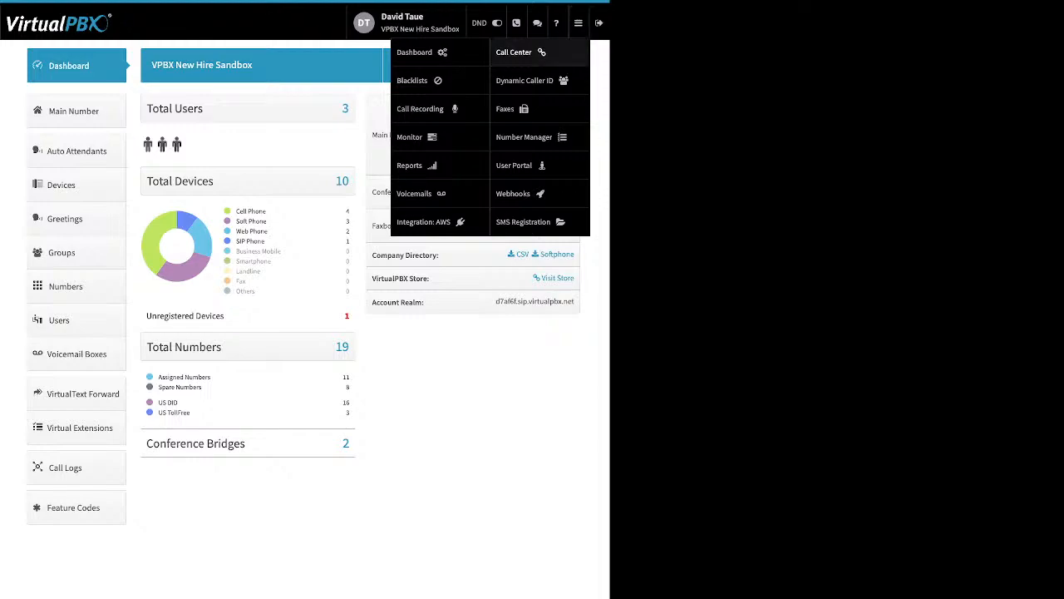
mouse_move(578, 24)
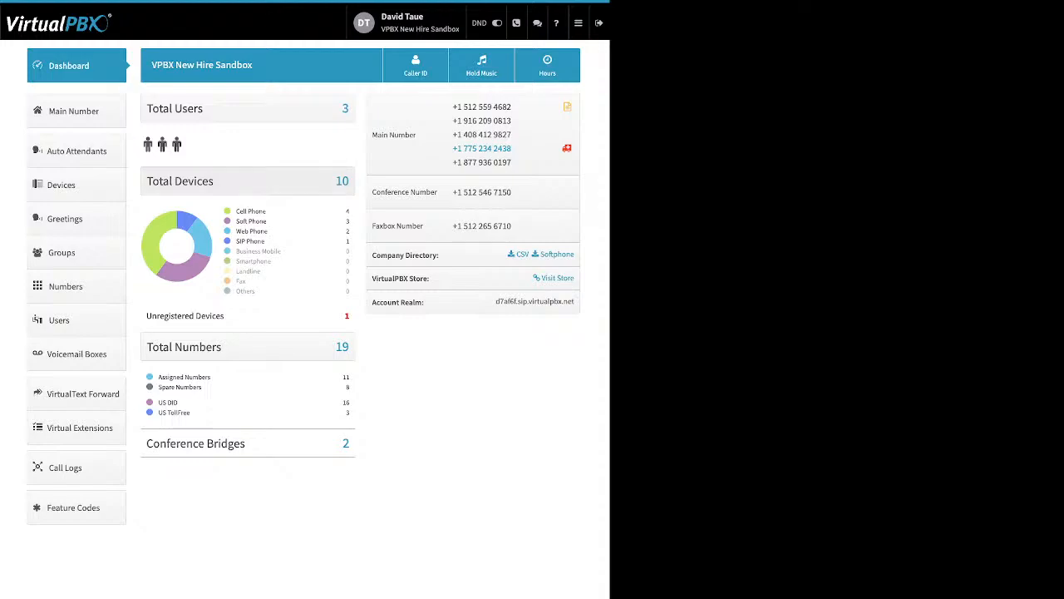
Examine the device types in the dashboard's Total Devices summary, from Cell Phone to SIP Phone
left_click_drag(266, 211, 237, 212)
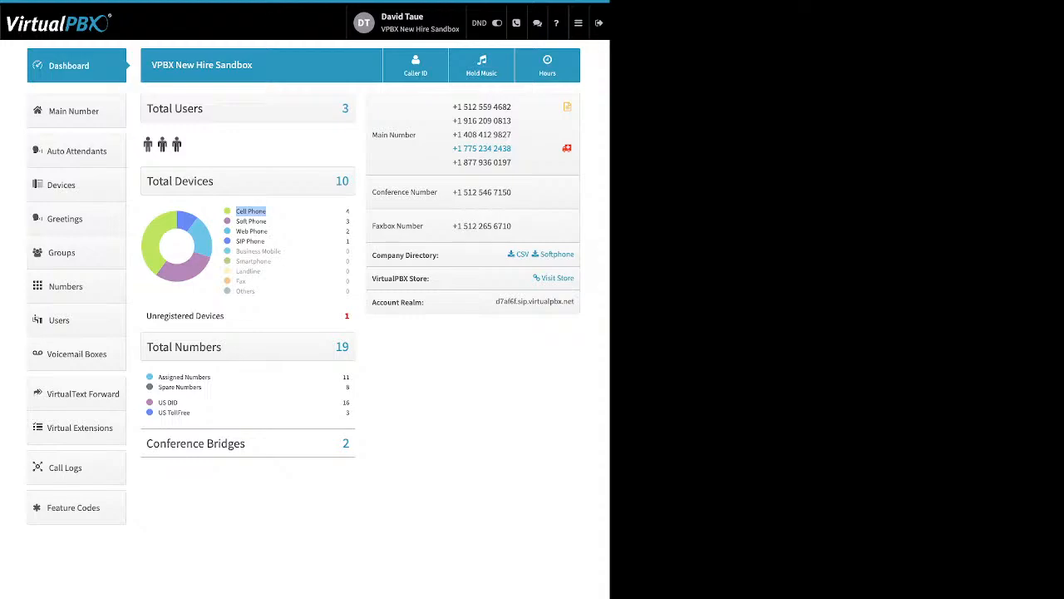
left_click_drag(267, 221, 240, 221)
left_click_drag(268, 231, 236, 231)
left_click_drag(265, 241, 236, 241)
left_click(264, 249)
Examine the dashboard's assigned, spare, US DID and toll-free number breakdown and its Conference Bridges entry
left_click_drag(202, 386, 158, 376)
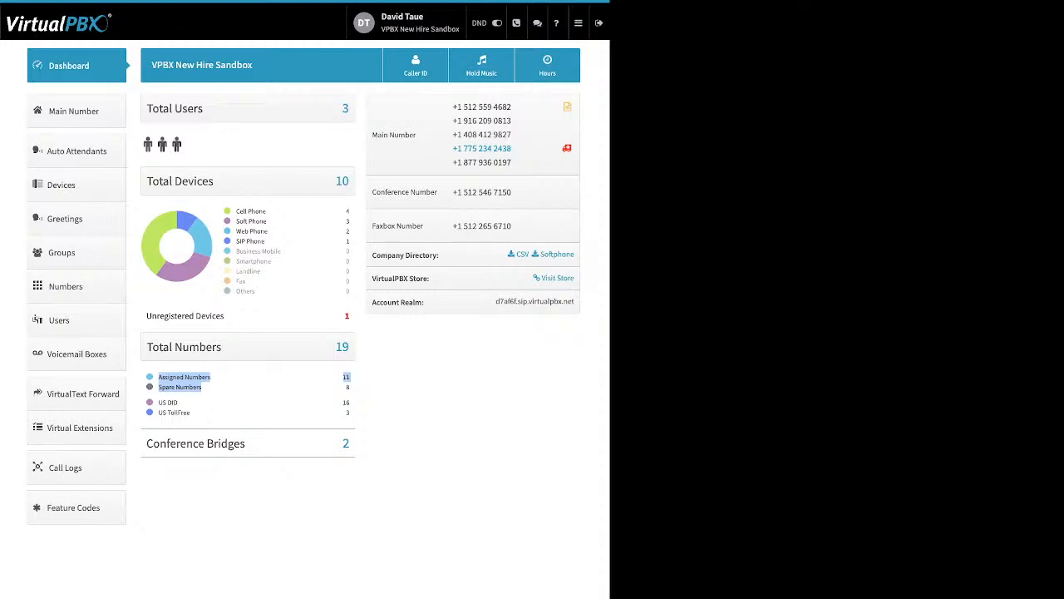
left_click(250, 394)
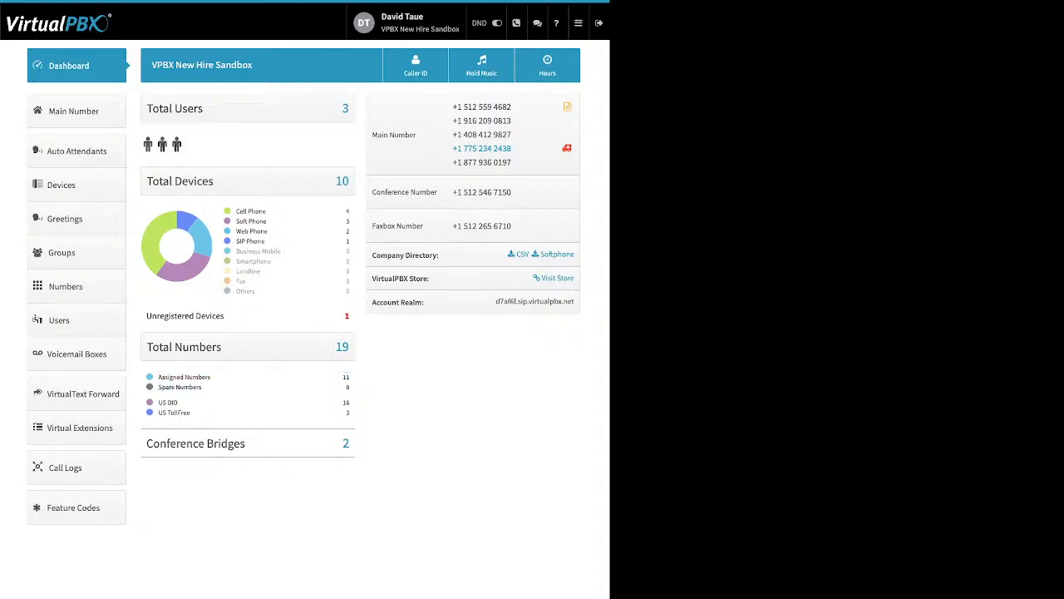
left_click_drag(191, 413, 158, 402)
left_click(208, 409)
left_click_drag(245, 443, 177, 443)
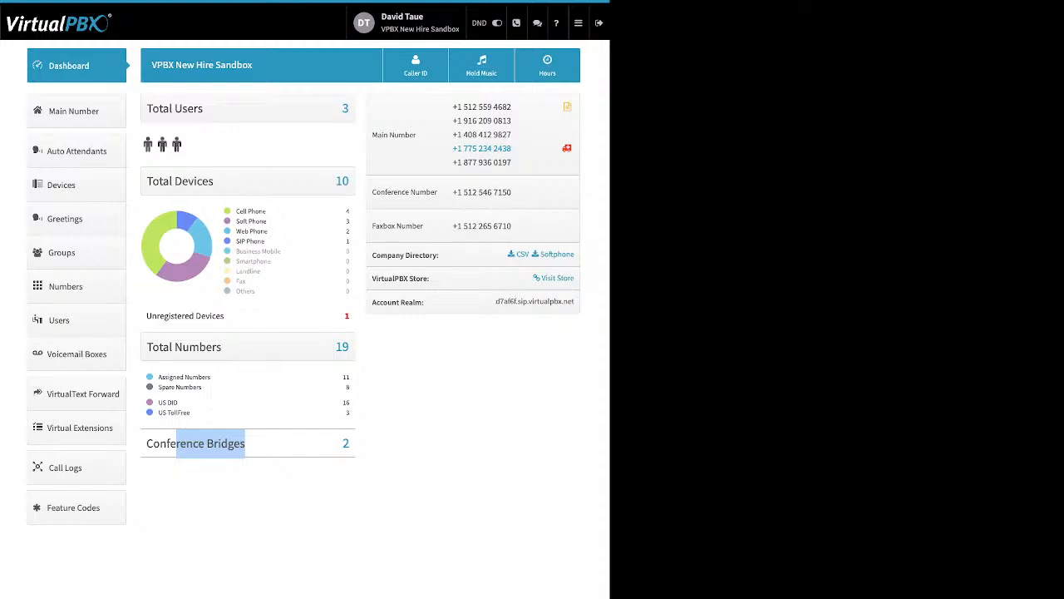
left_click(433, 391)
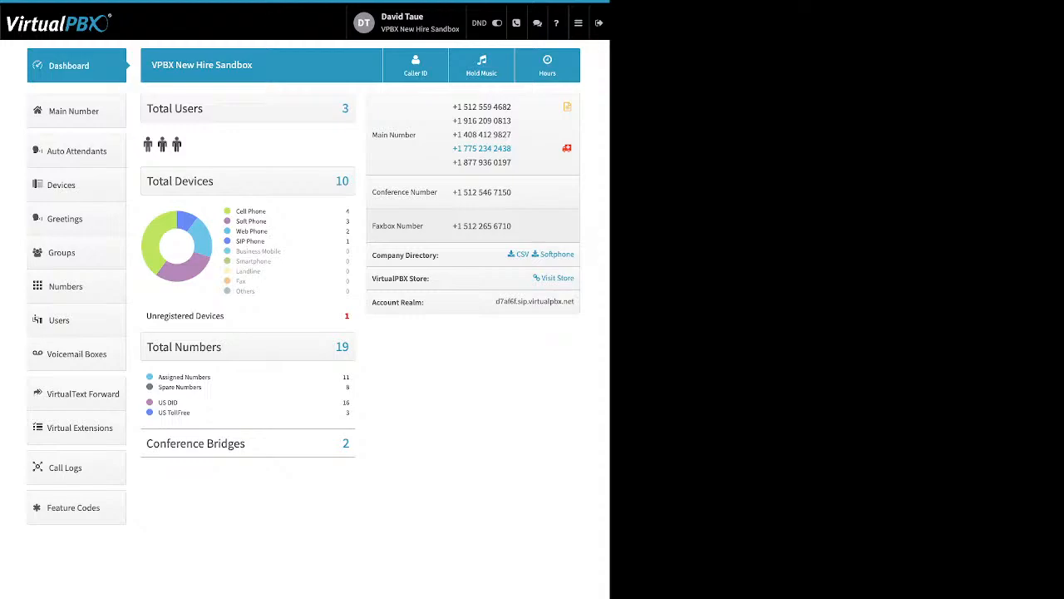
Examine the Company Directory, VirtualPBX Store and Account Realm entries on the dashboard
left_click_drag(439, 255, 373, 255)
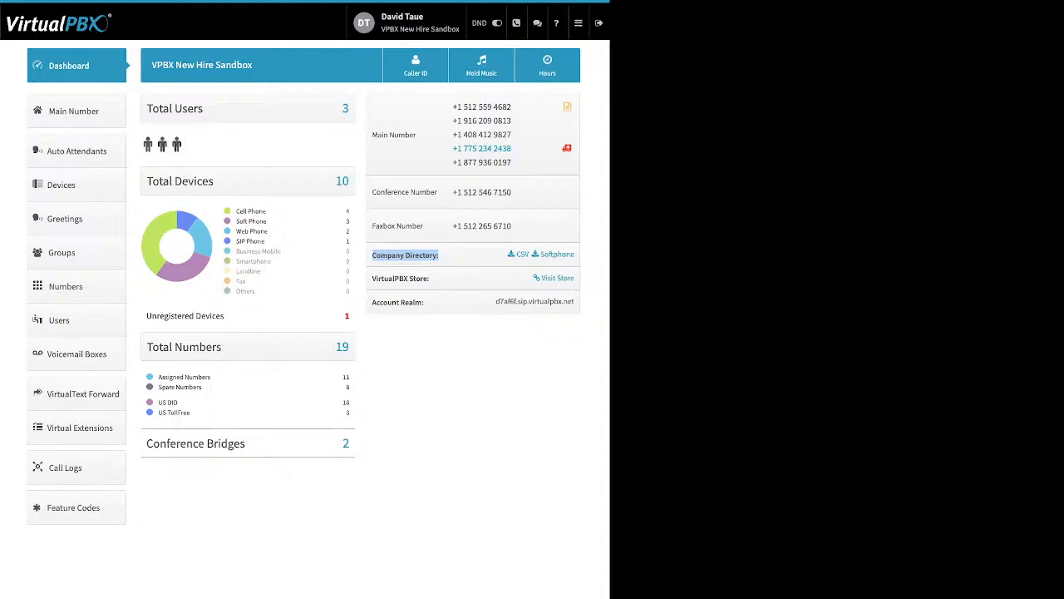
left_click(439, 256)
triple_click(401, 278)
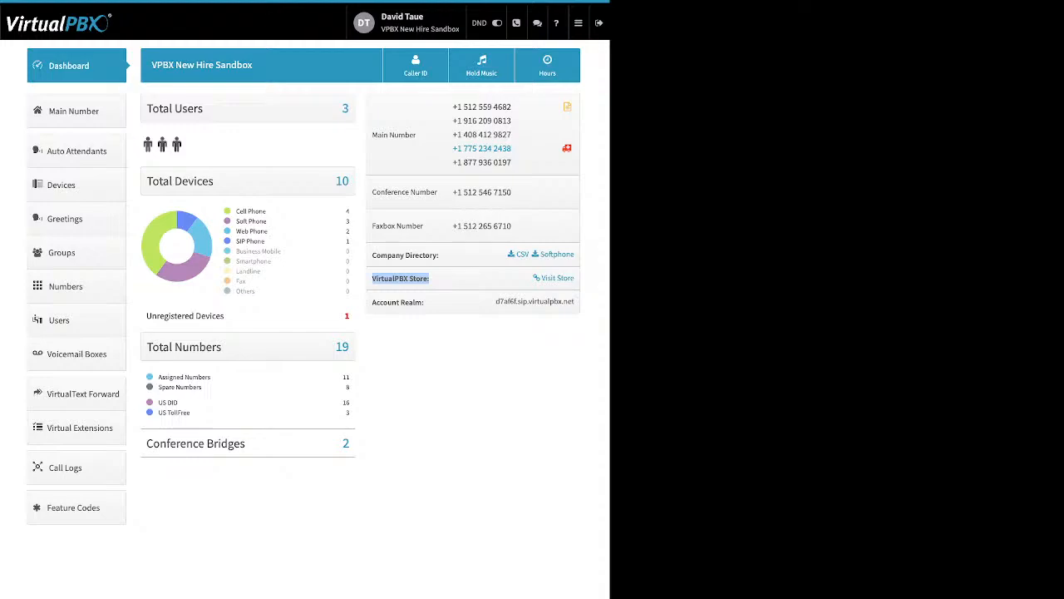
left_click(430, 279)
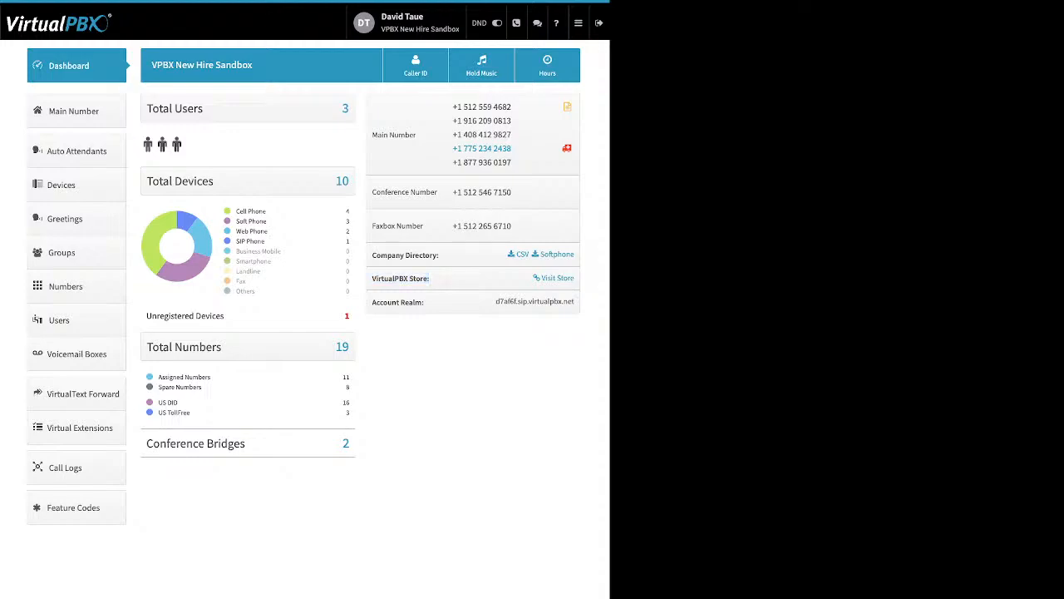
left_click_drag(424, 302, 371, 302)
left_click(432, 326)
Examine the number choices in the Company Caller ID settings and close them without saving
left_click(415, 66)
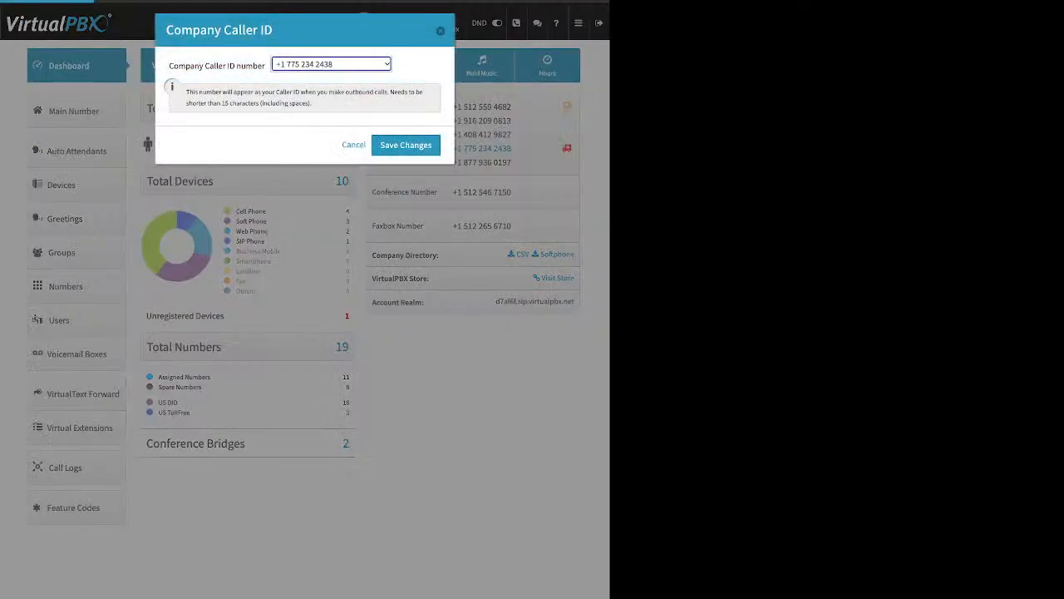
left_click(331, 64)
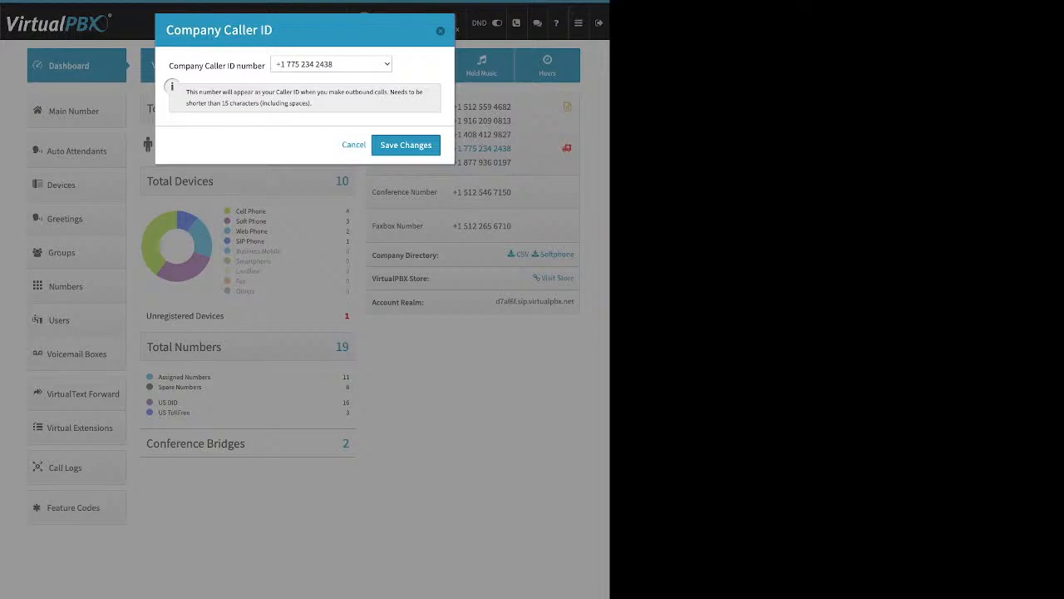
left_click(441, 30)
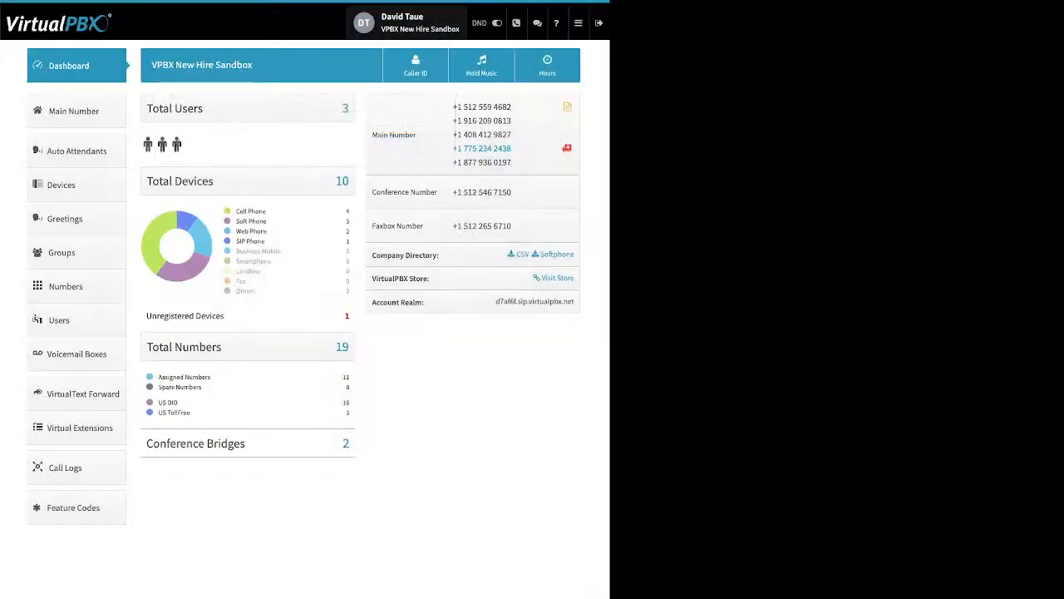
Examine the account's Music-On-Hold settings and the file upload option, and close them without saving
left_click(481, 65)
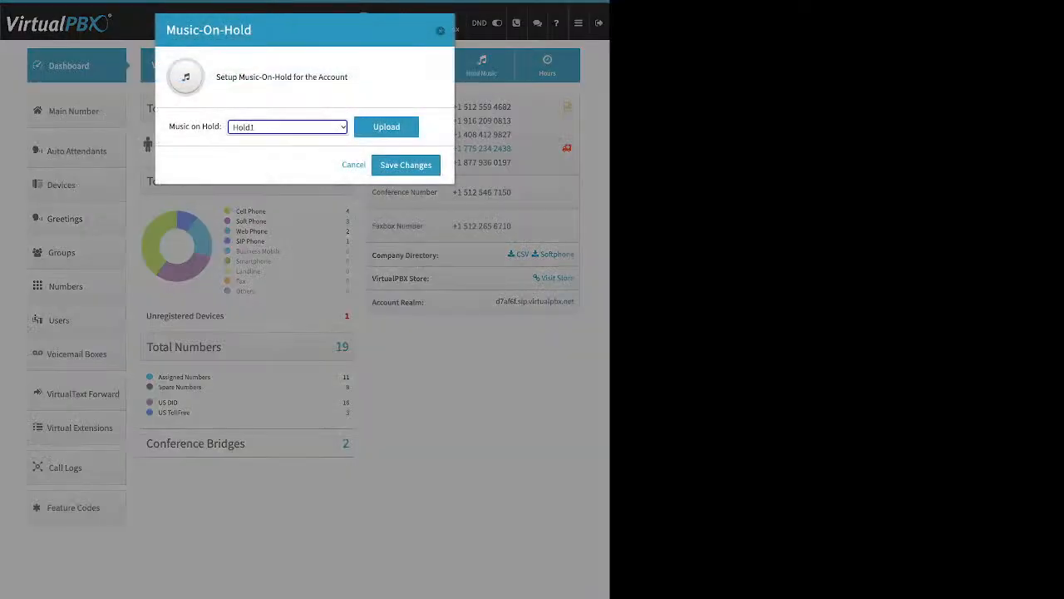
left_click(386, 127)
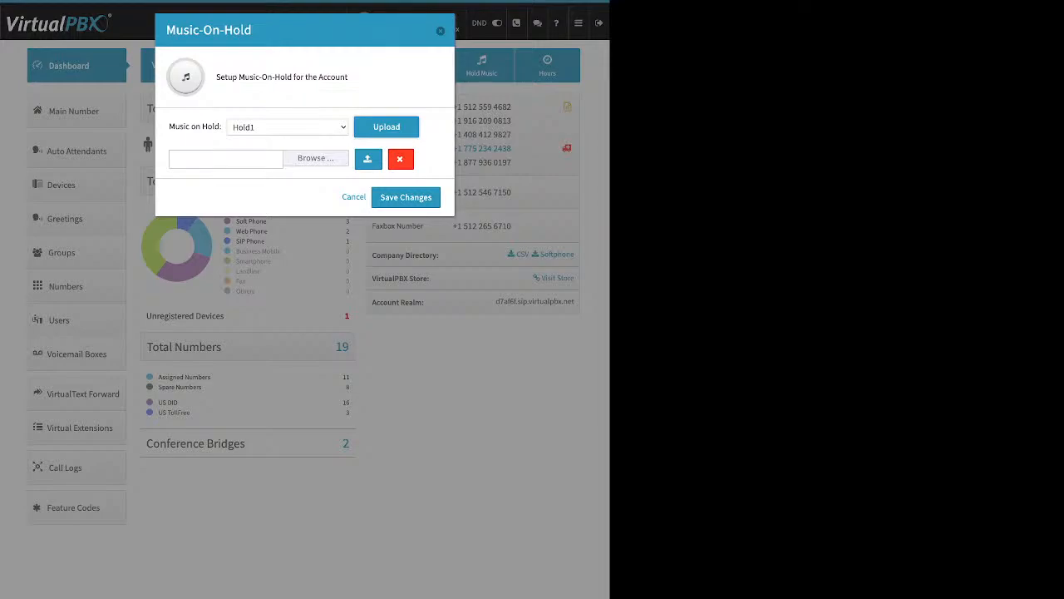
left_click(225, 159)
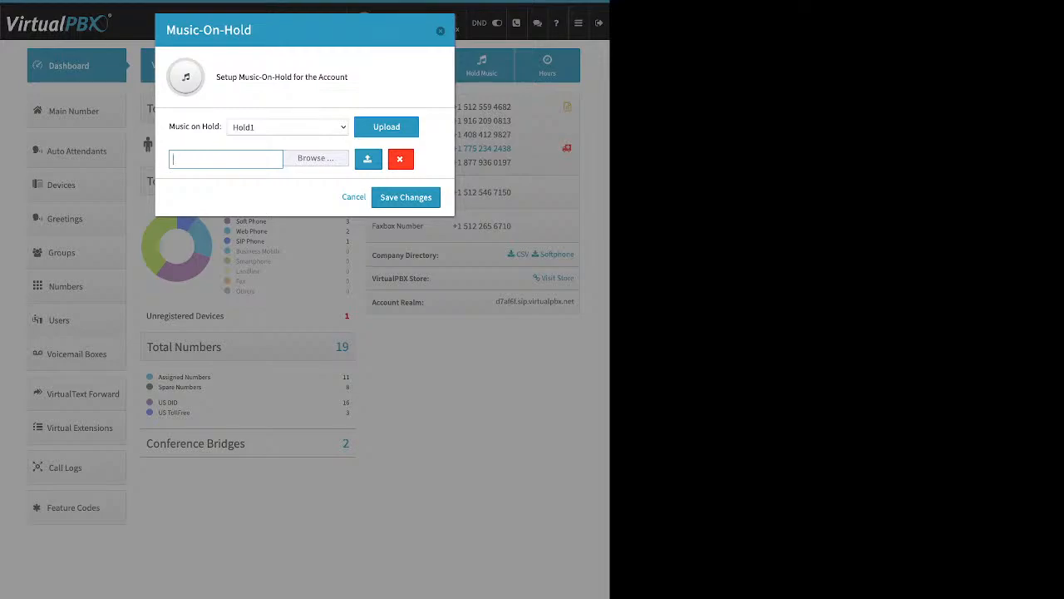
left_click(441, 31)
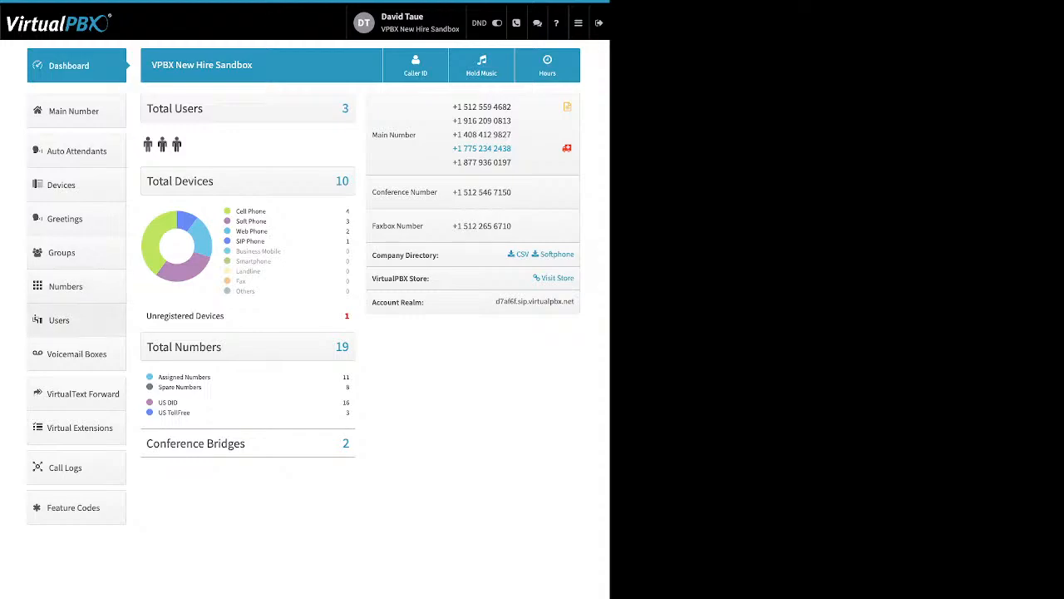
Open the new-user form from the Users page and examine its name, login e-mail and password fields
left_click(66, 320)
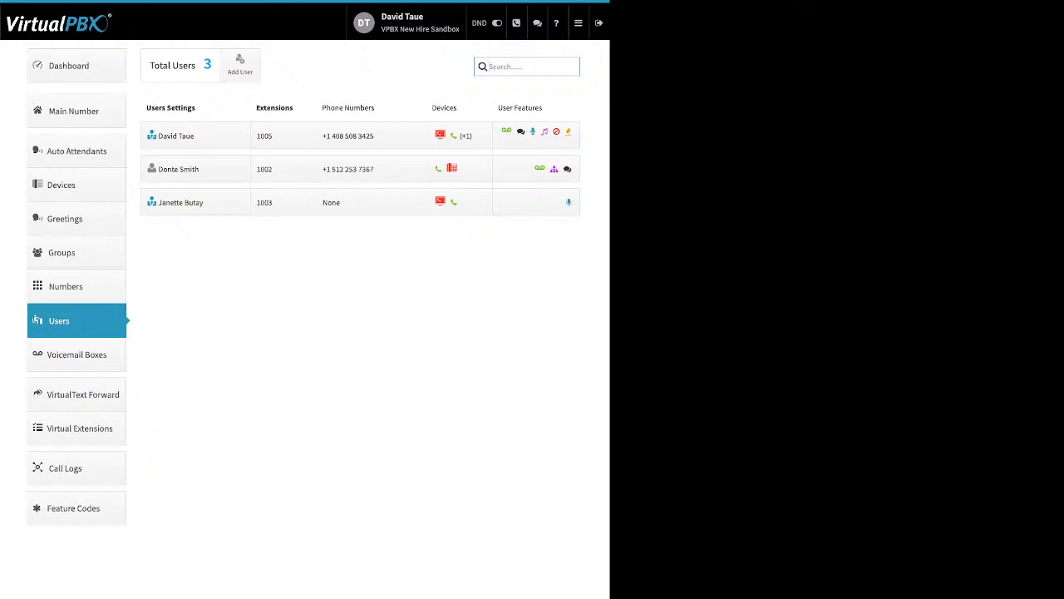
left_click(241, 65)
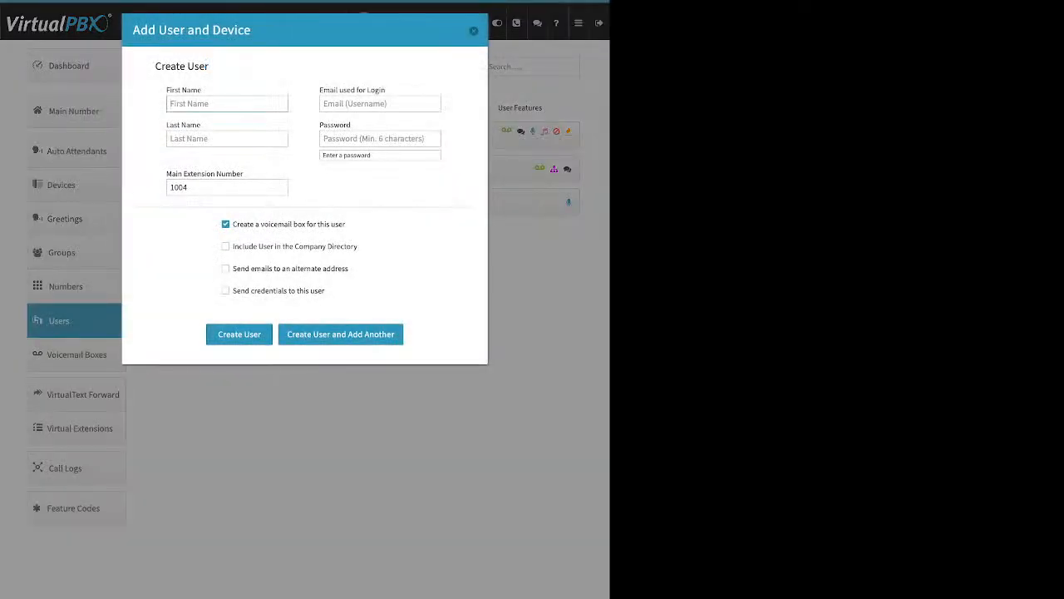
left_click_drag(203, 89, 172, 90)
left_click_drag(203, 125, 181, 124)
left_click_drag(380, 90, 319, 90)
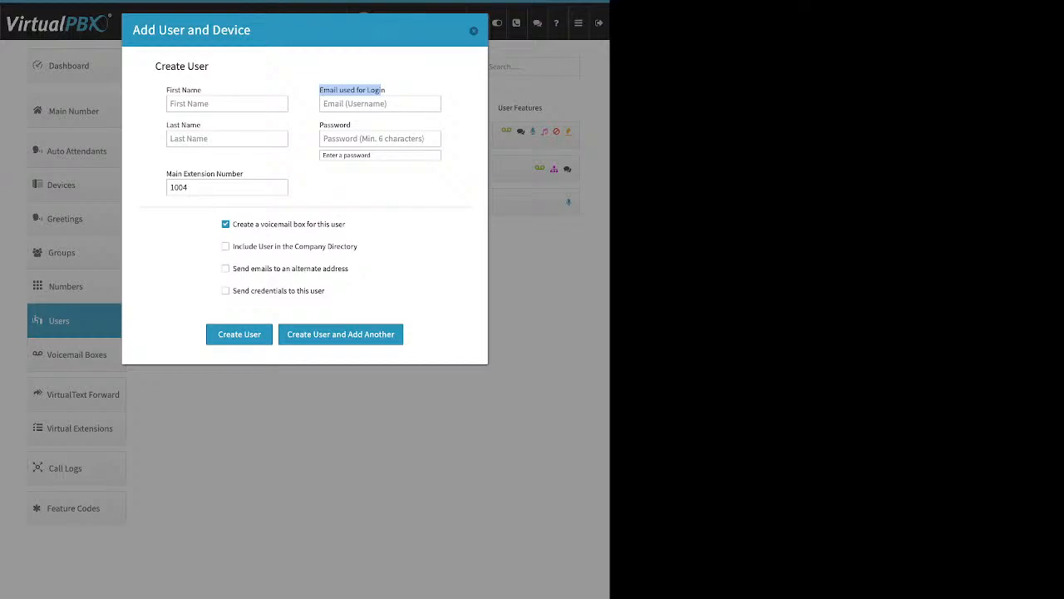
left_click(381, 91)
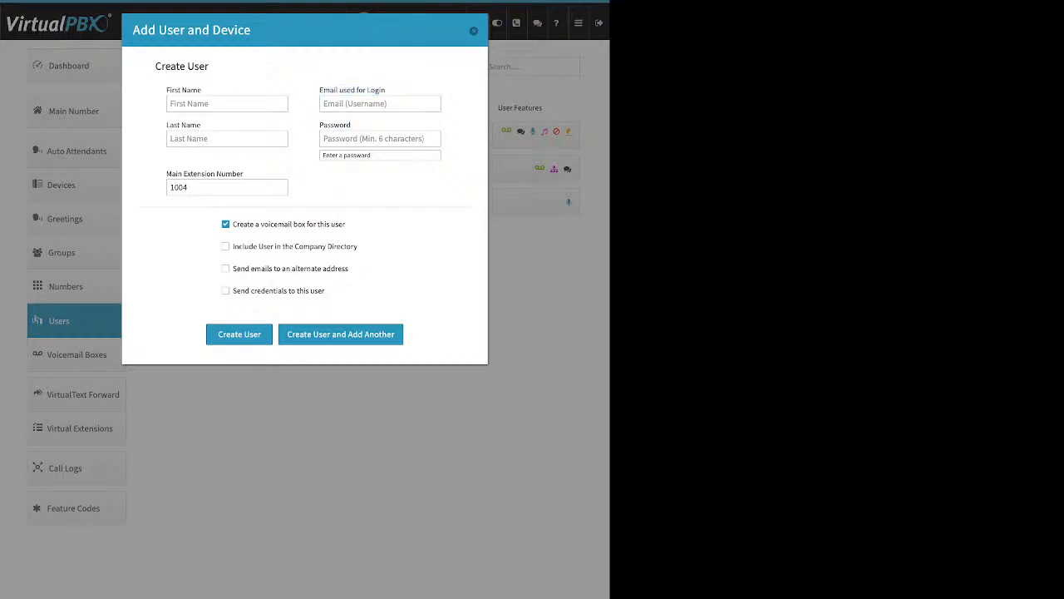
left_click_drag(350, 126, 331, 125)
Set the new user's main extension number to 7778
double_click(179, 188)
type("77786")
key("BackSpace")
Examine the new user's voicemail box, company directory and alternate e-mail address options, including the notification e-mail field
left_click_drag(347, 223, 233, 224)
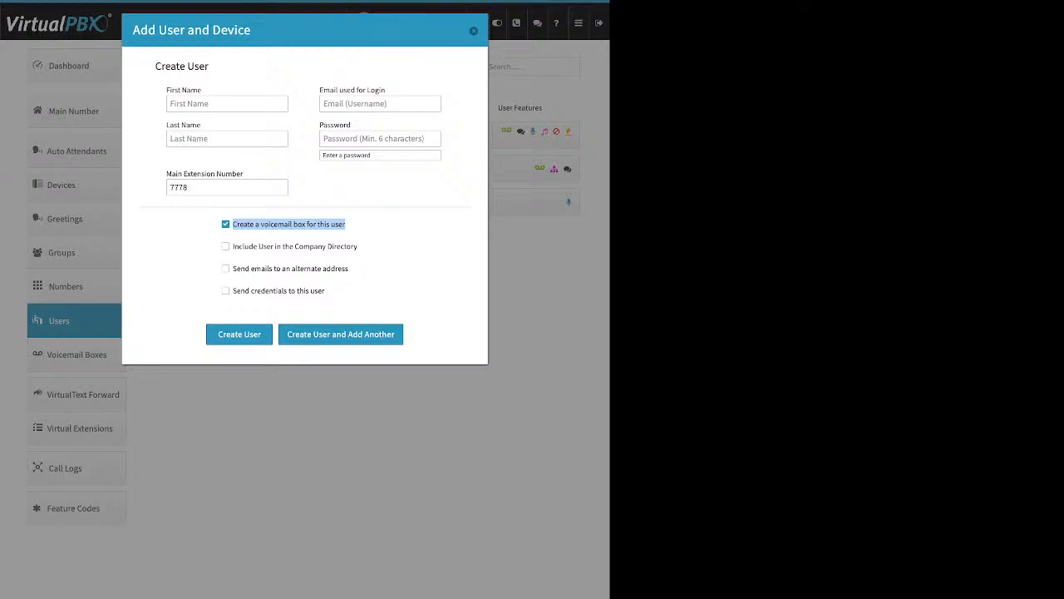
left_click_drag(358, 247, 233, 247)
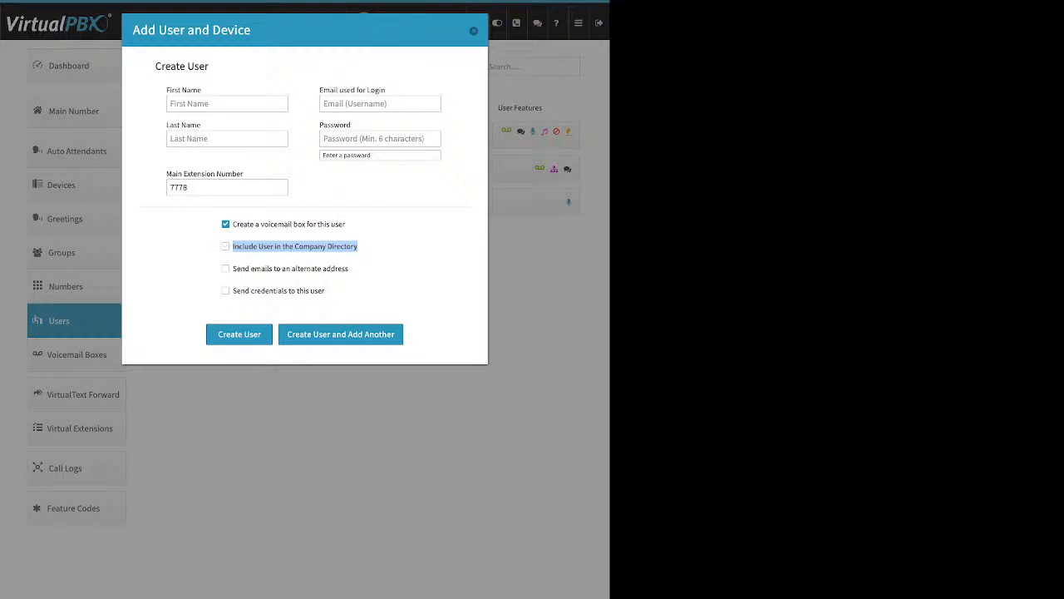
left_click_drag(350, 269, 232, 268)
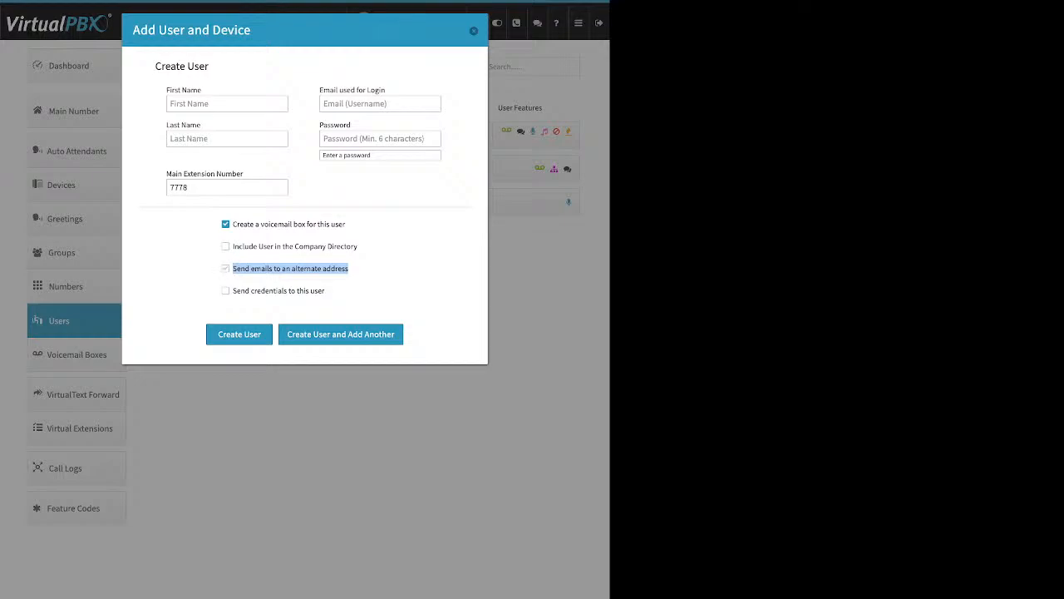
left_click(290, 269)
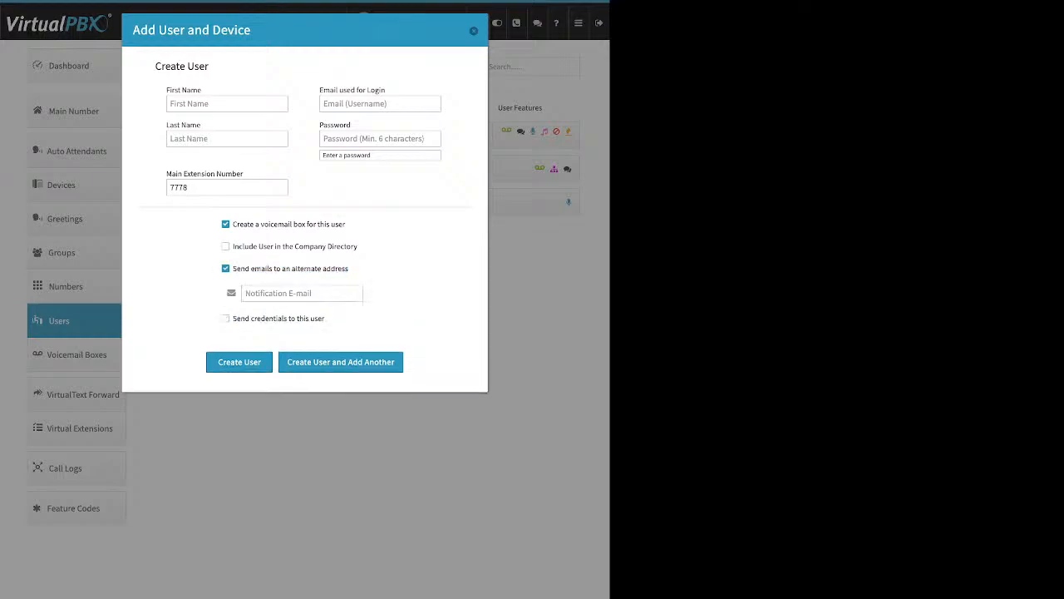
left_click(302, 293)
left_click(225, 269)
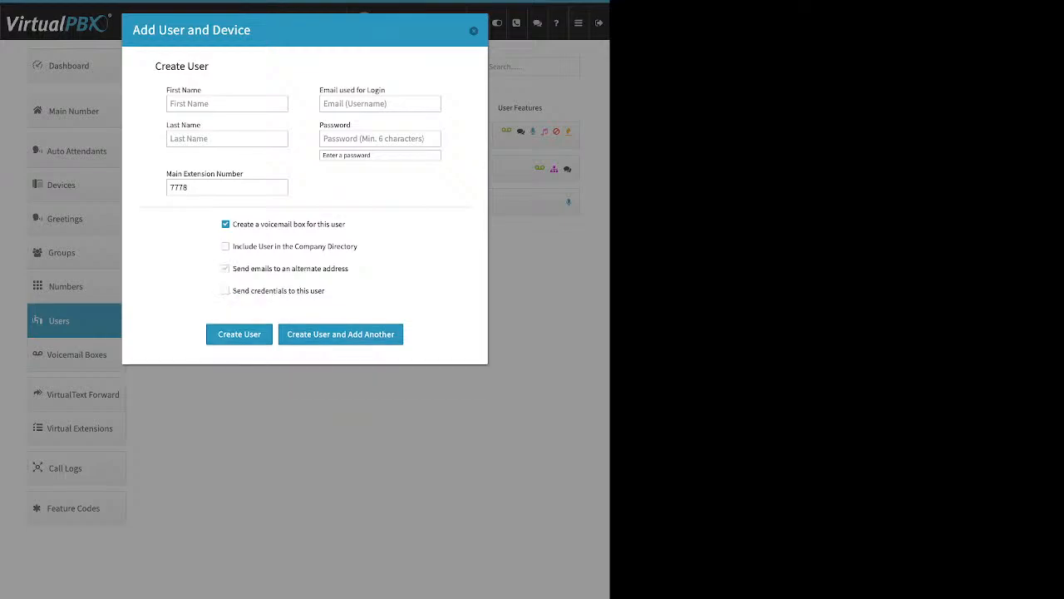
Turn on sending credentials to the new user and close the form without creating the user
left_click_drag(324, 290, 233, 290)
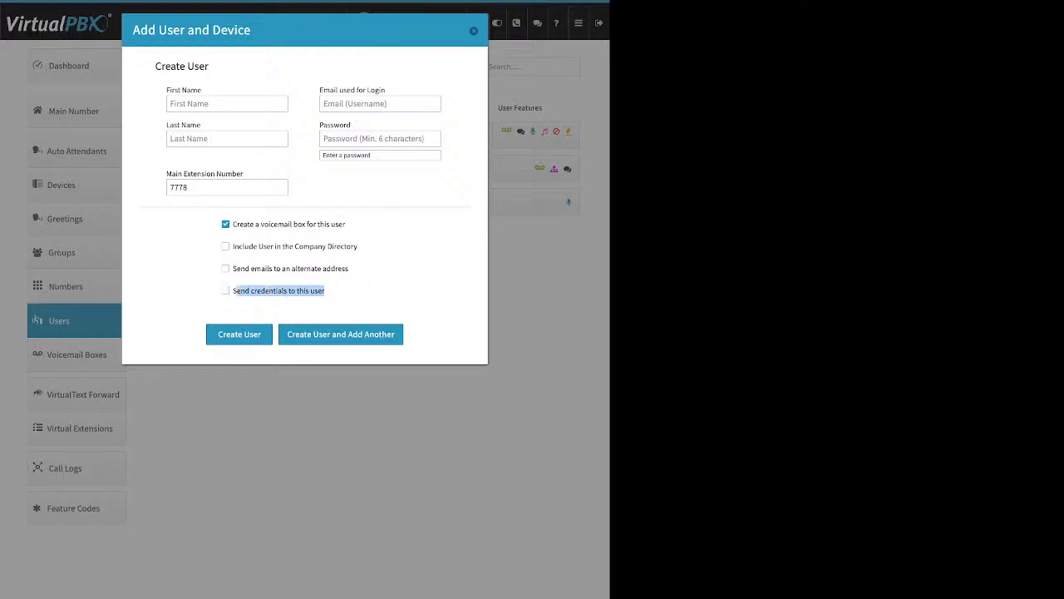
left_click(225, 290)
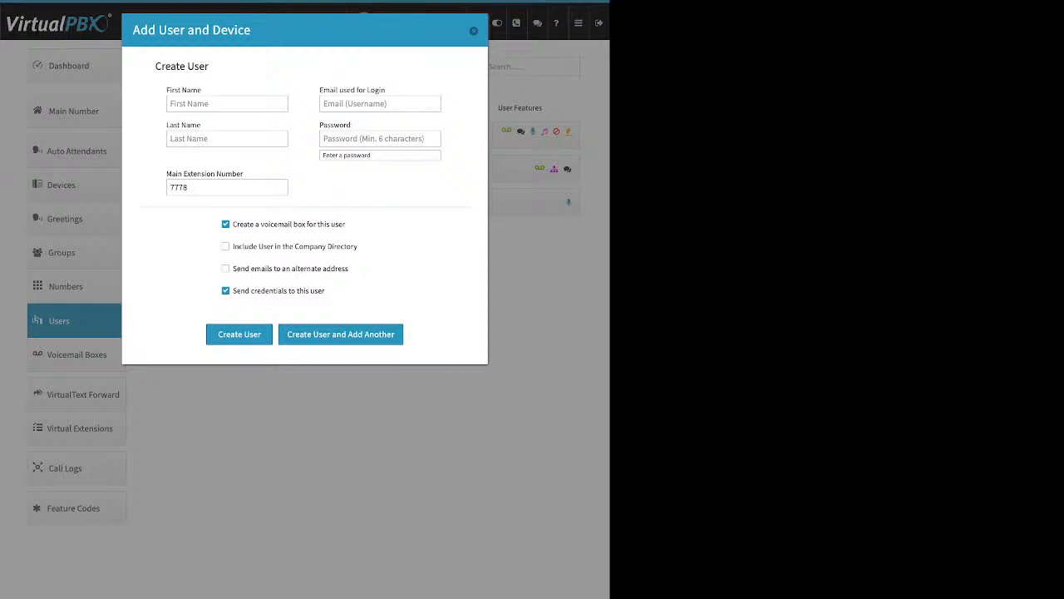
key("Escape")
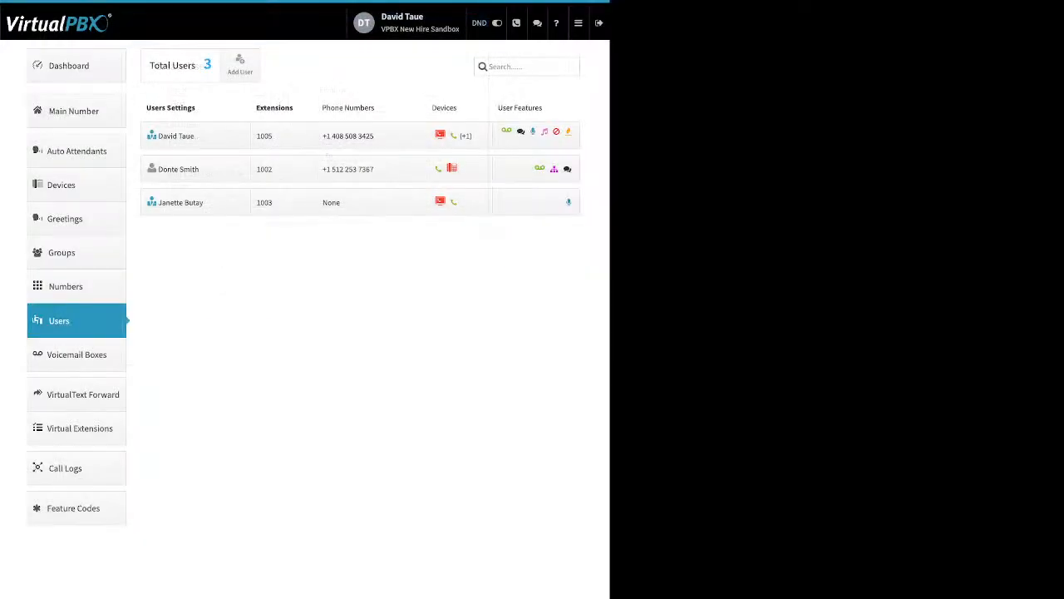
Open the settings of the first listed user and examine the name fields and the credentials option
left_click(176, 136)
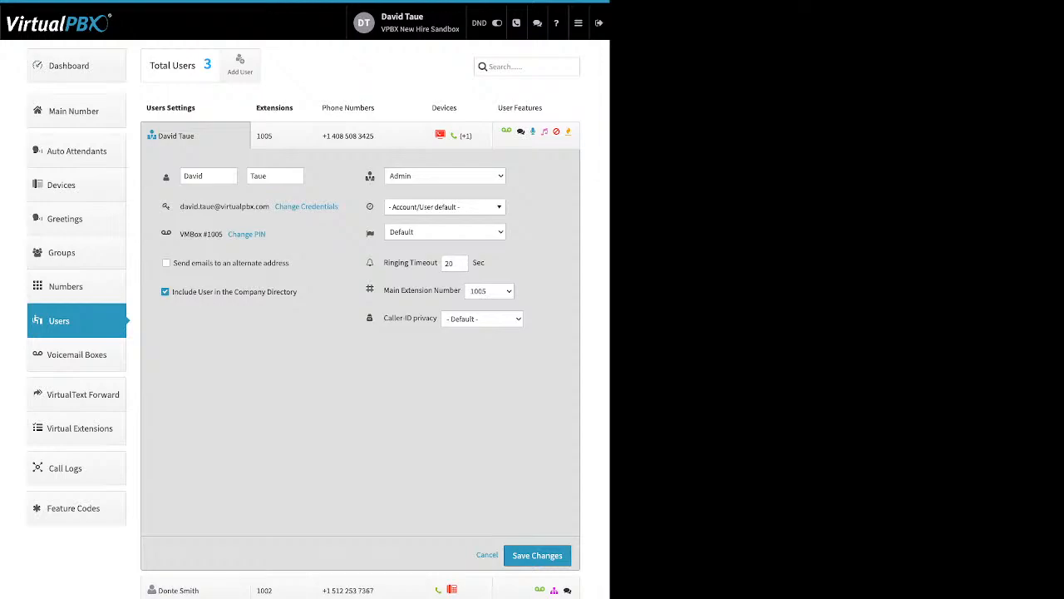
double_click(193, 176)
double_click(259, 176)
left_click(343, 207)
left_click_drag(341, 208, 280, 207)
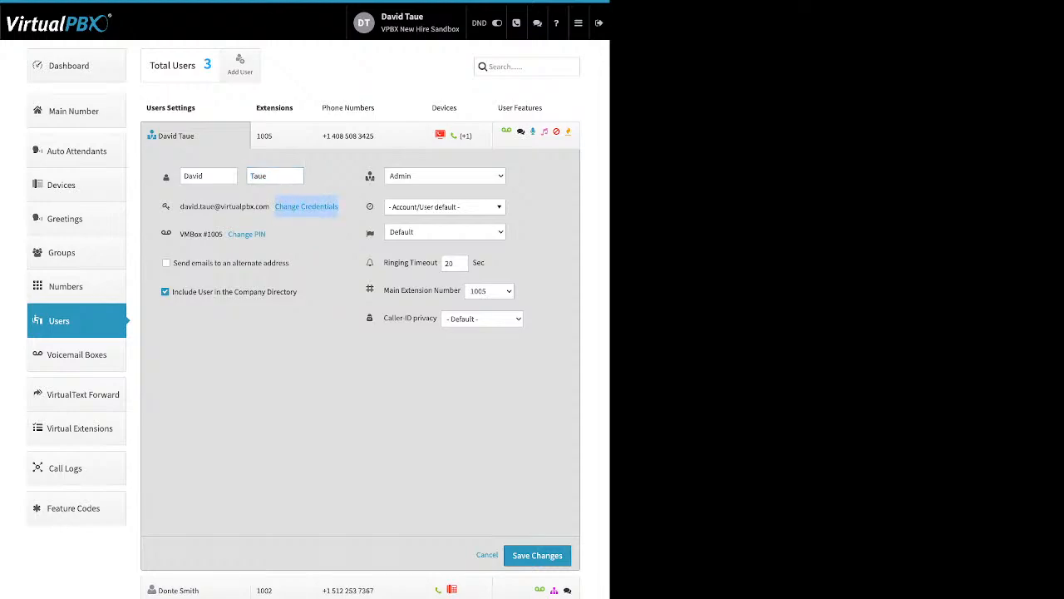
left_click(271, 233)
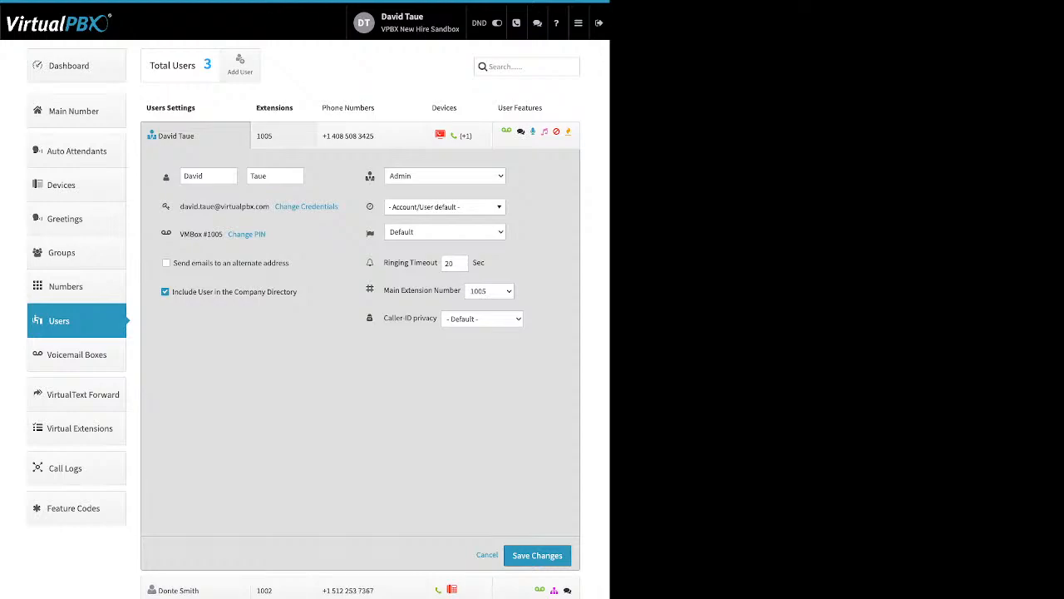
Examine the e-mail, password and reset-instruction options for updating the user's credentials, and close them without saving
left_click(306, 206)
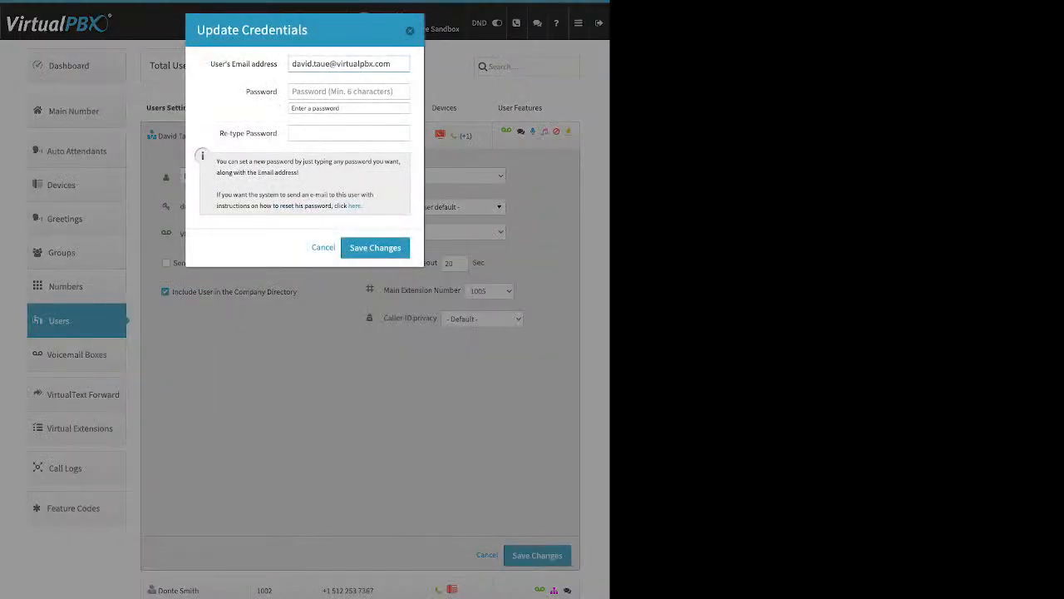
left_click_drag(226, 64, 266, 64)
left_click(333, 92)
left_click_drag(220, 133, 271, 133)
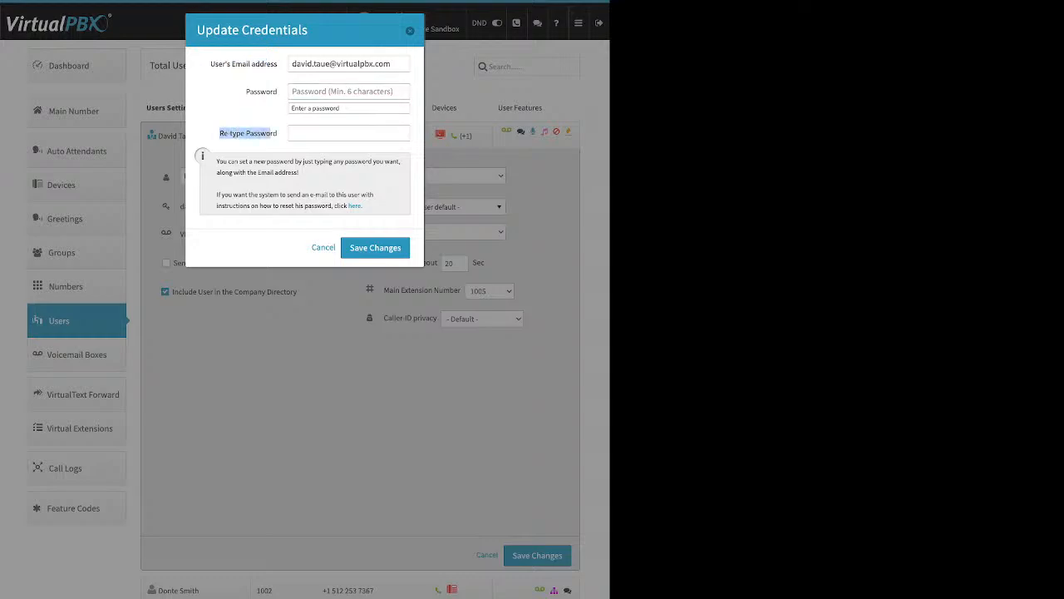
left_click_drag(365, 206, 344, 206)
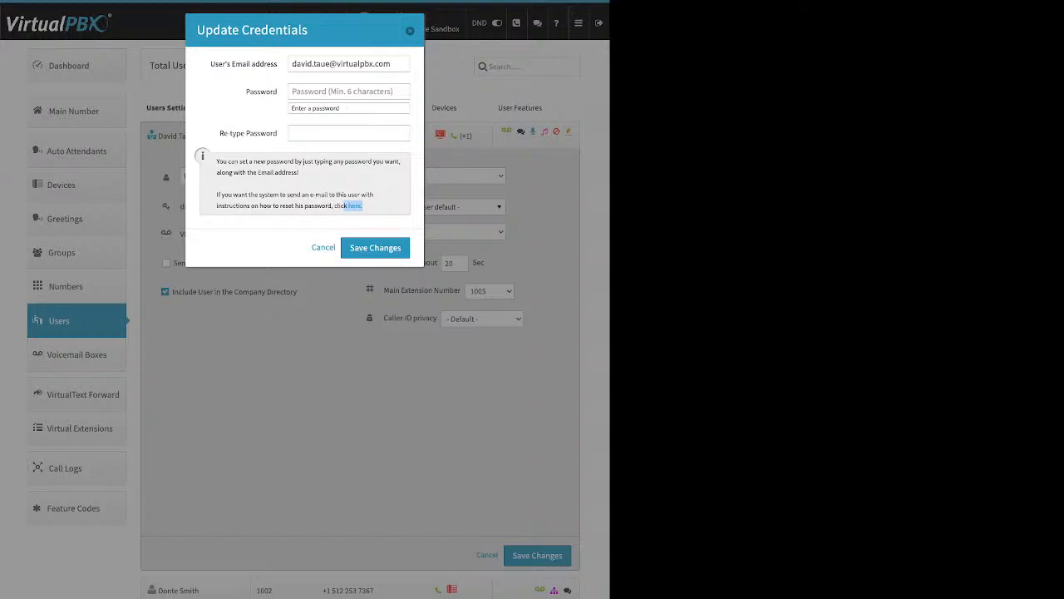
key("Escape")
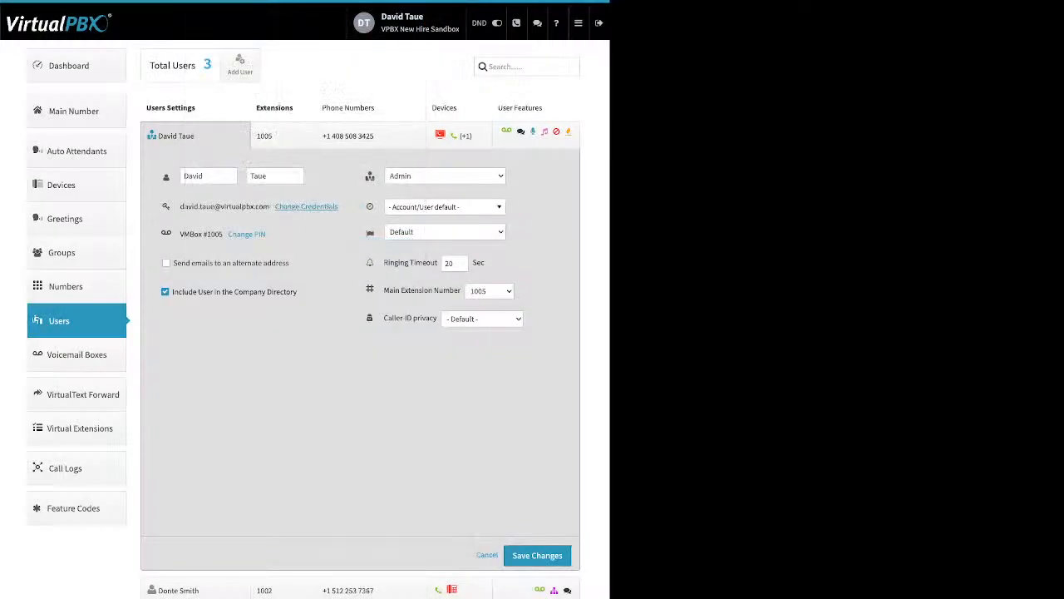
Examine the option for updating the user's voicemail PIN and close it without entering one
left_click_drag(267, 234, 229, 235)
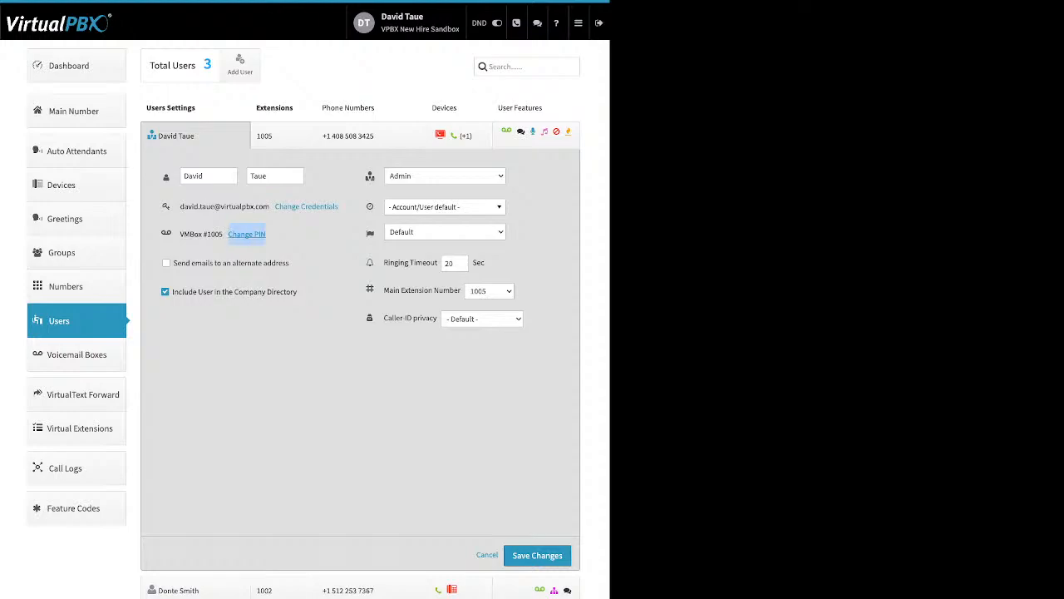
left_click(247, 234)
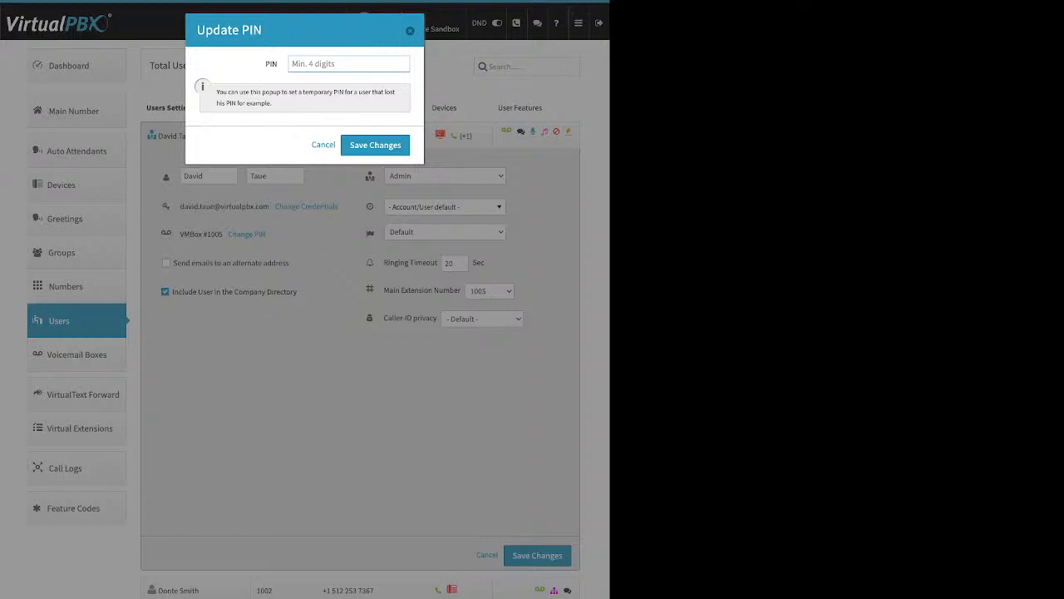
left_click(410, 31)
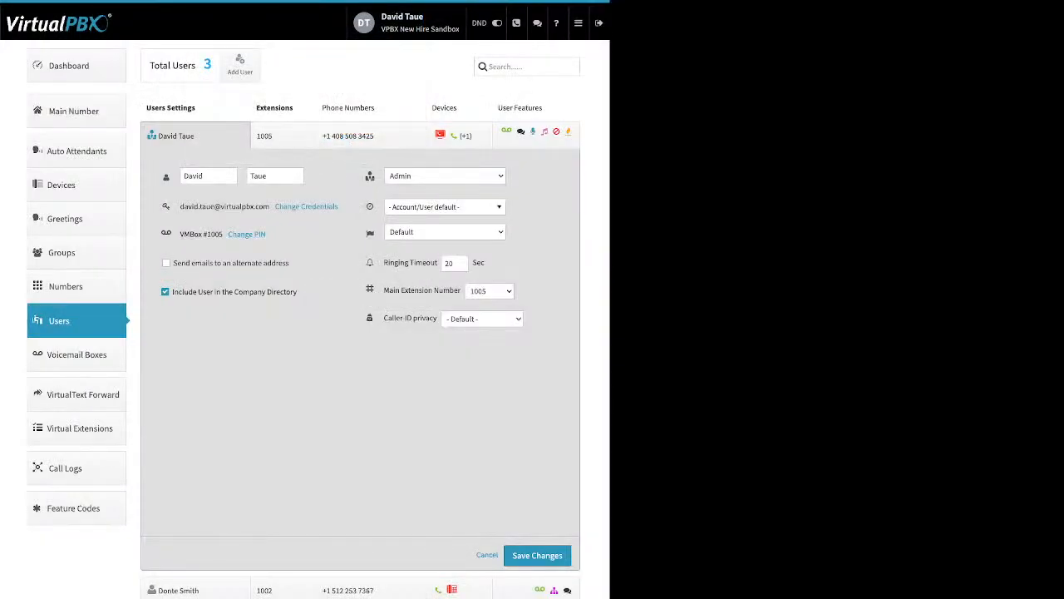
Examine the user's alternate e-mail address option with its notification field, and the company directory inclusion option
left_click_drag(290, 263, 174, 262)
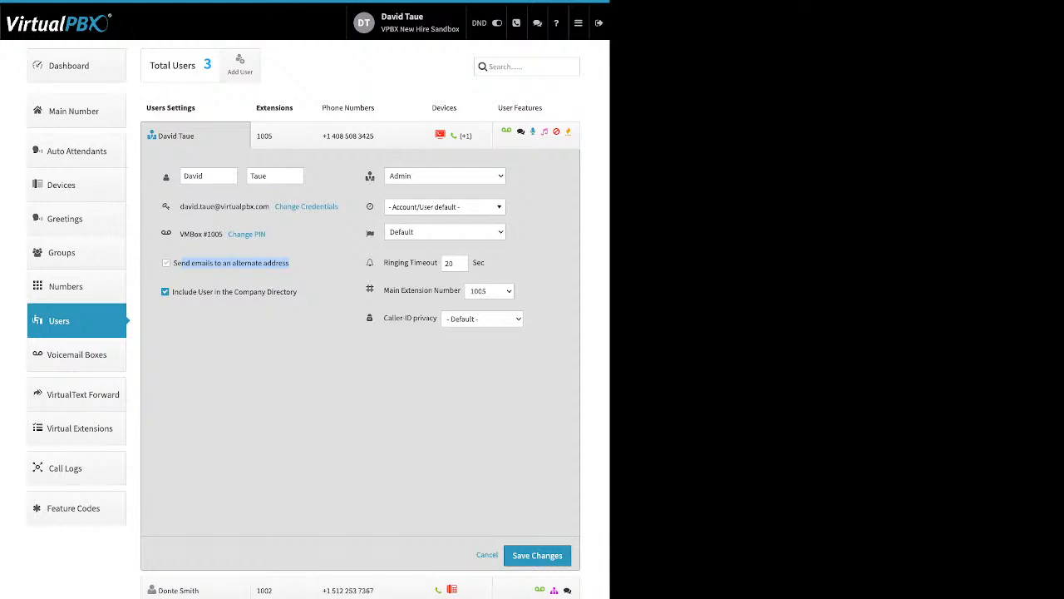
left_click(171, 263)
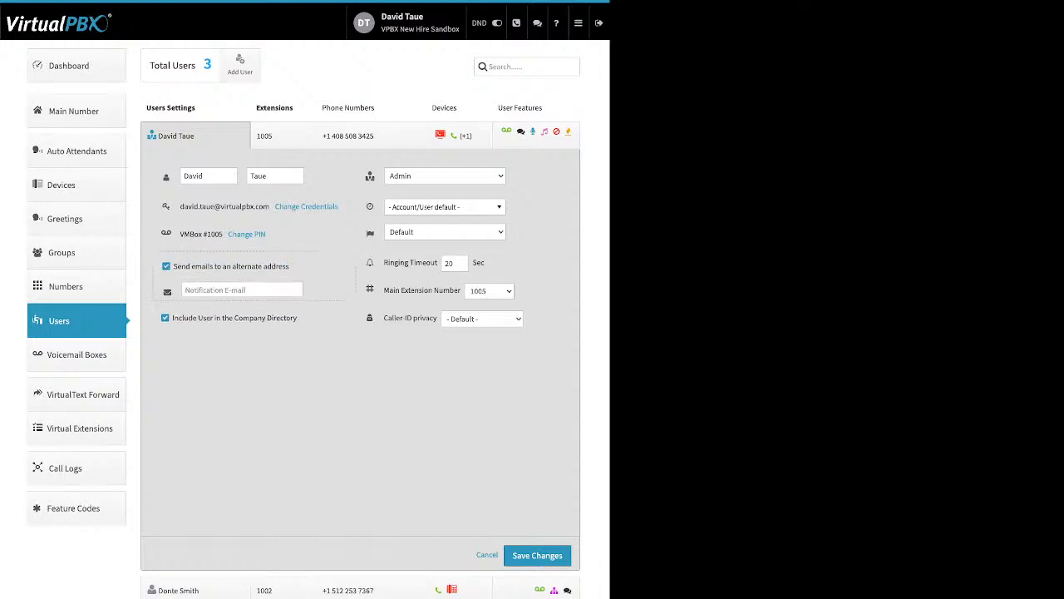
left_click(166, 267)
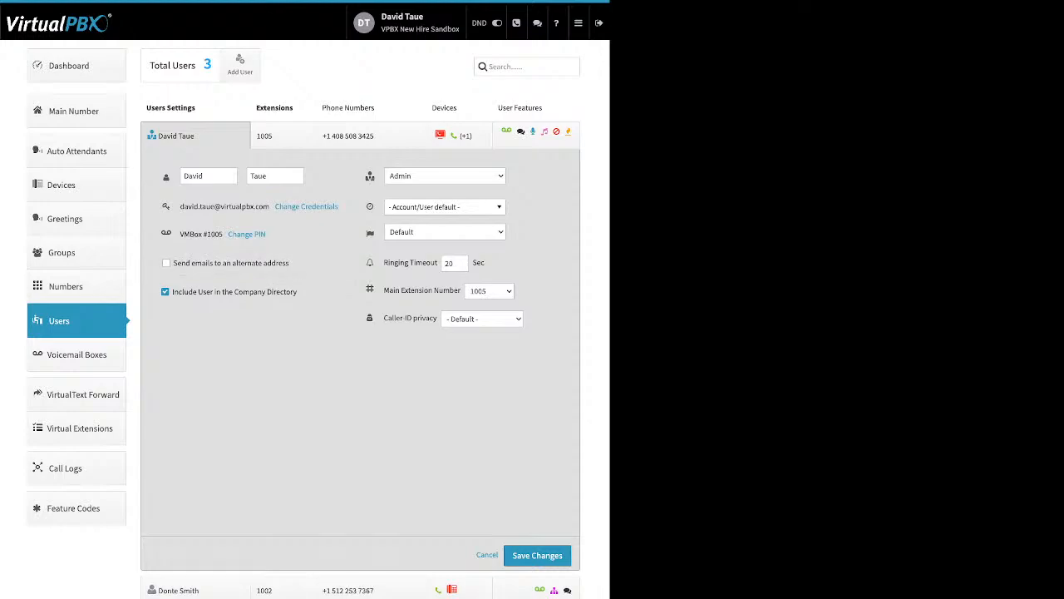
left_click_drag(297, 292, 173, 292)
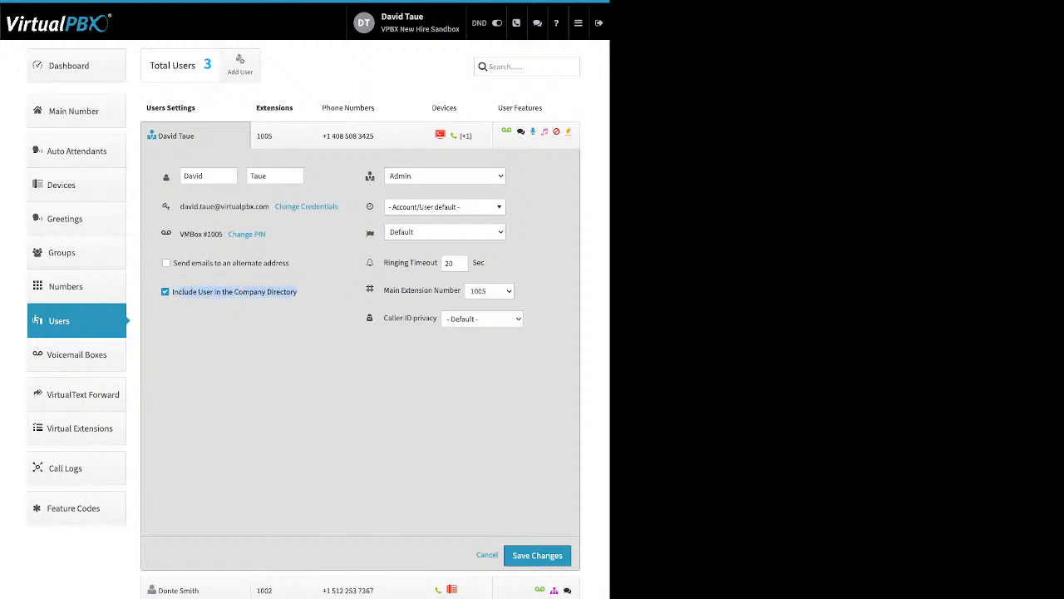
left_click(180, 293)
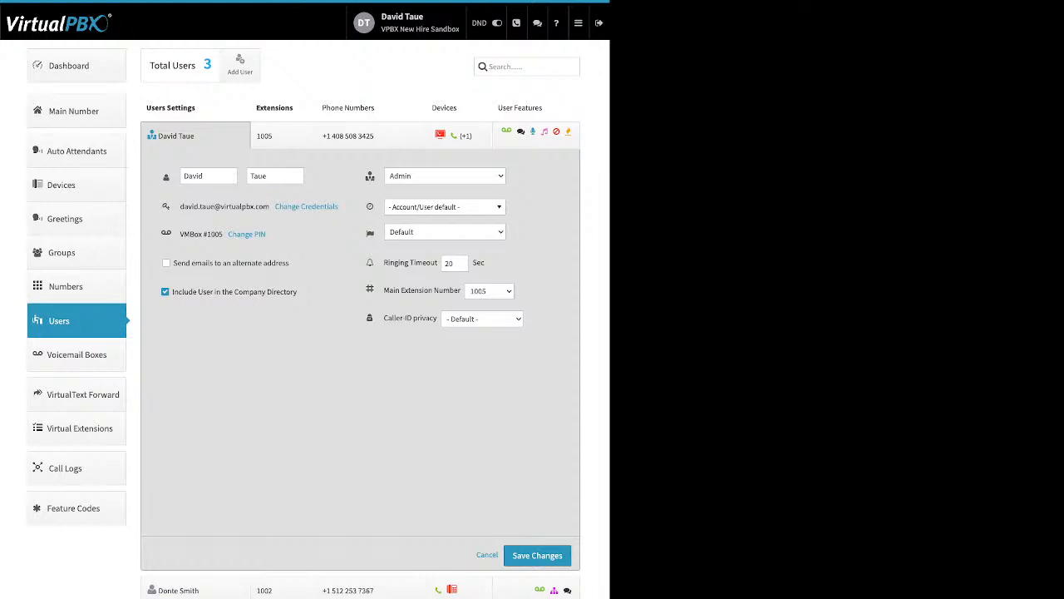
Examine the user's time zone choices and the Ringing Timeout setting
left_click(444, 207)
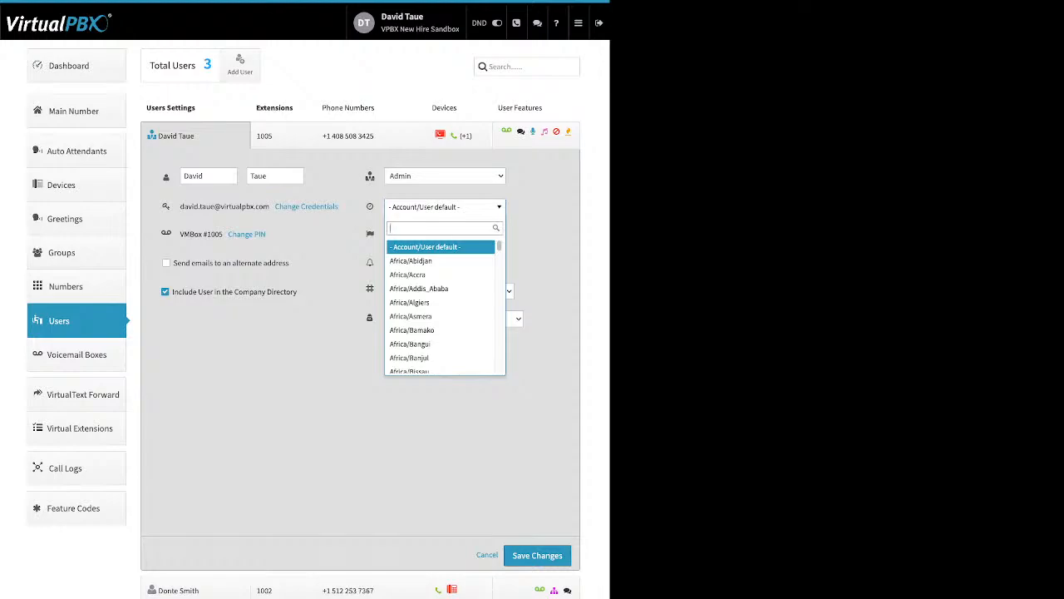
left_click(444, 207)
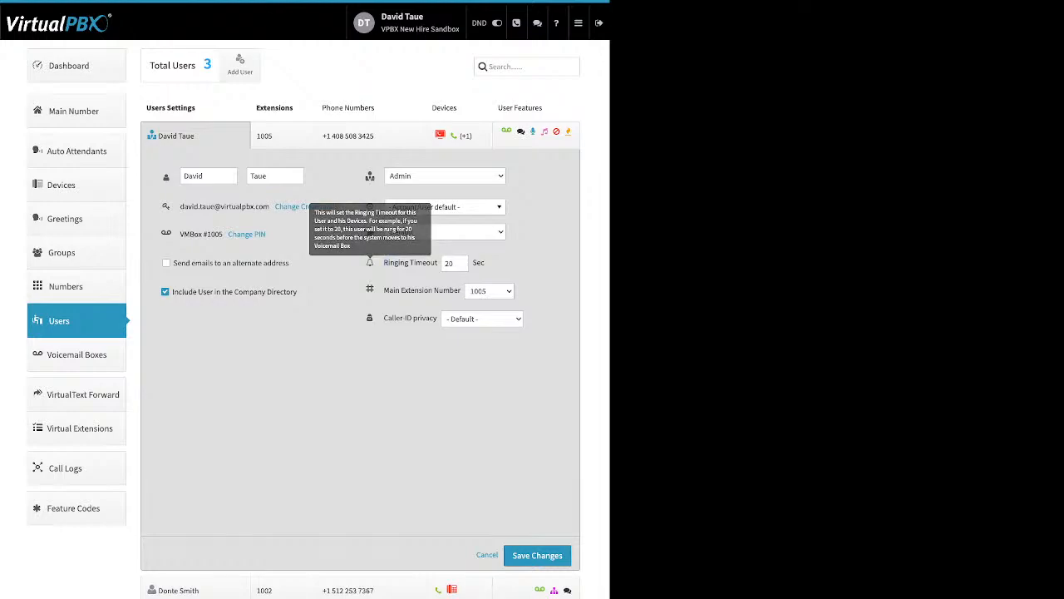
left_click_drag(384, 263, 431, 263)
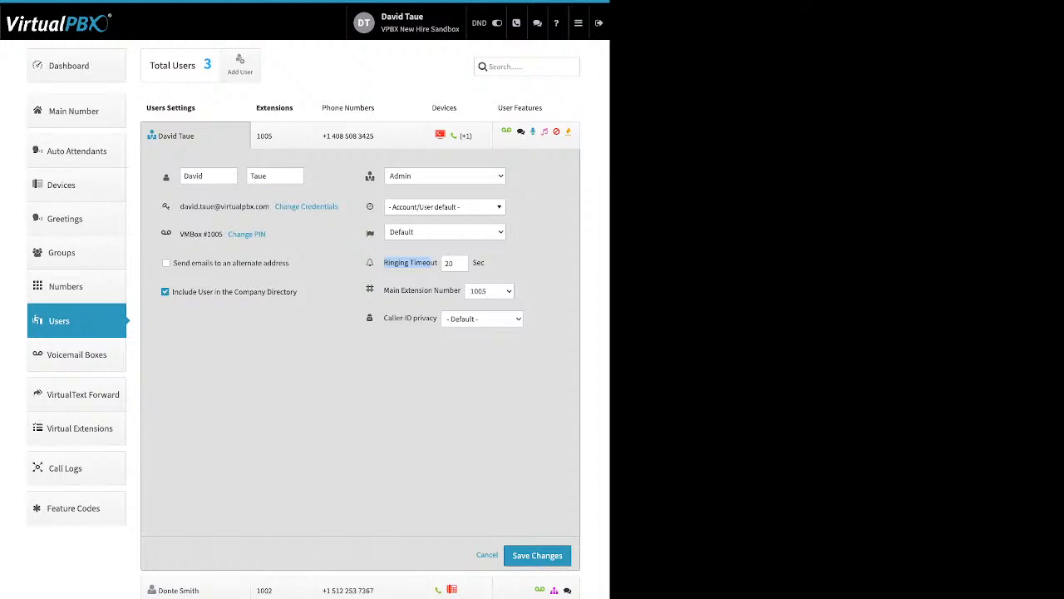
left_click(429, 263)
Add 1004 as another extension for the first user without saving it
left_click(282, 135)
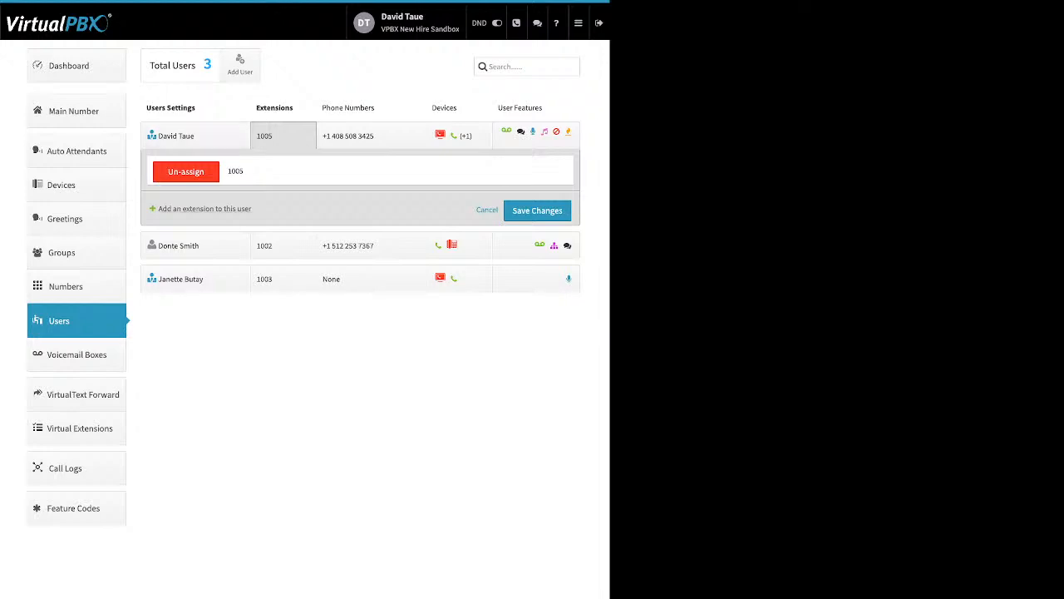
left_click(205, 208)
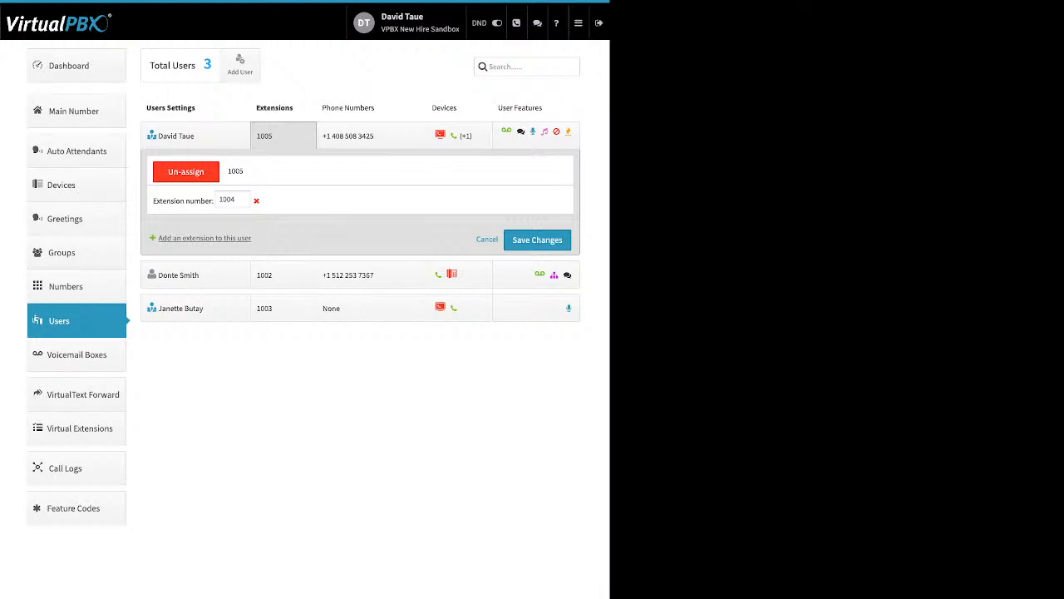
Add the second number in the spare numbers list to the first user's phone numbers
left_click(366, 135)
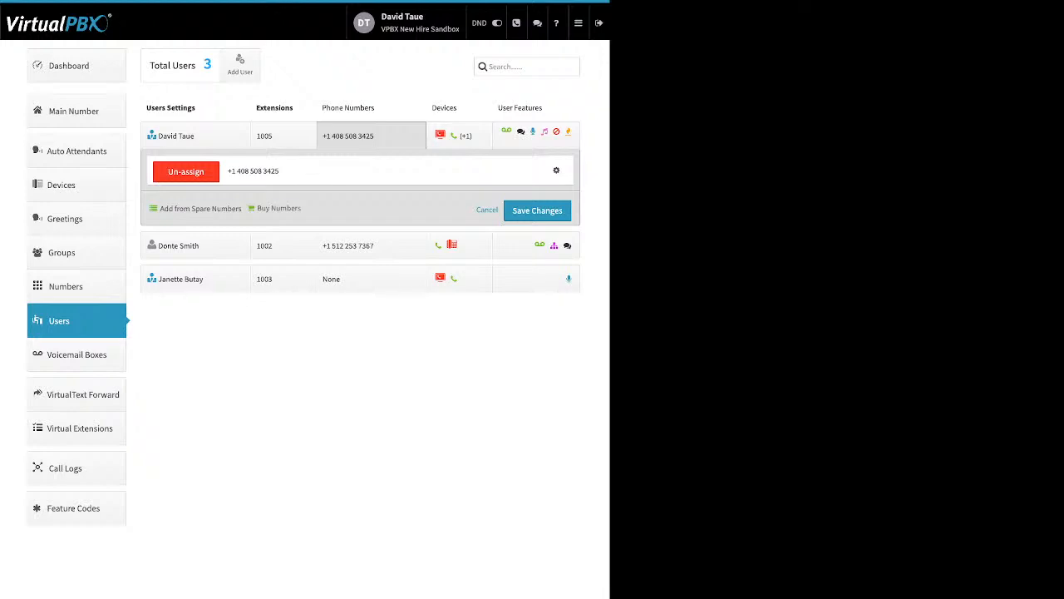
left_click_drag(157, 209, 302, 209)
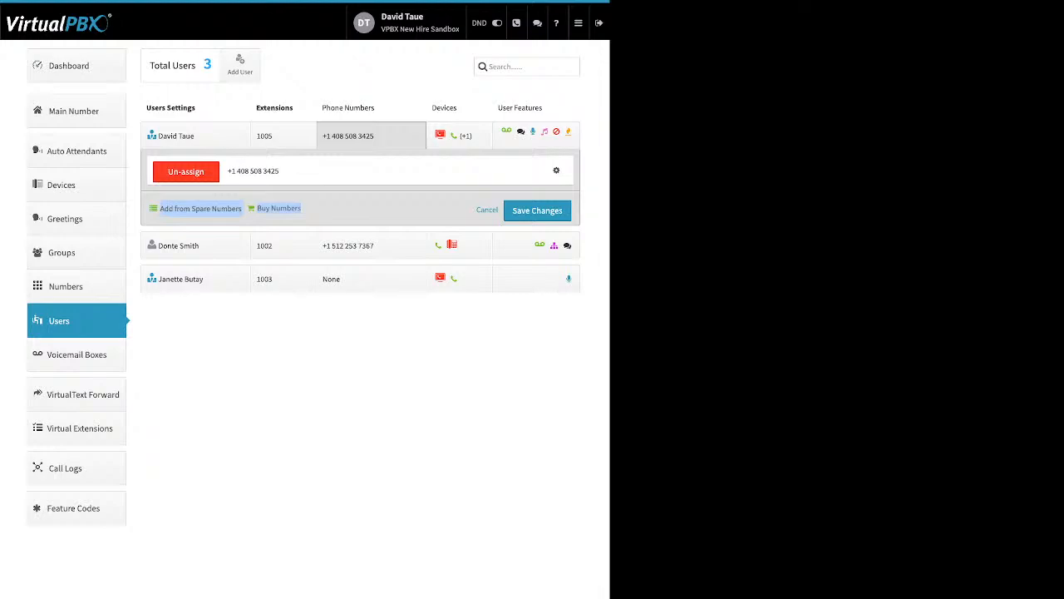
left_click(200, 209)
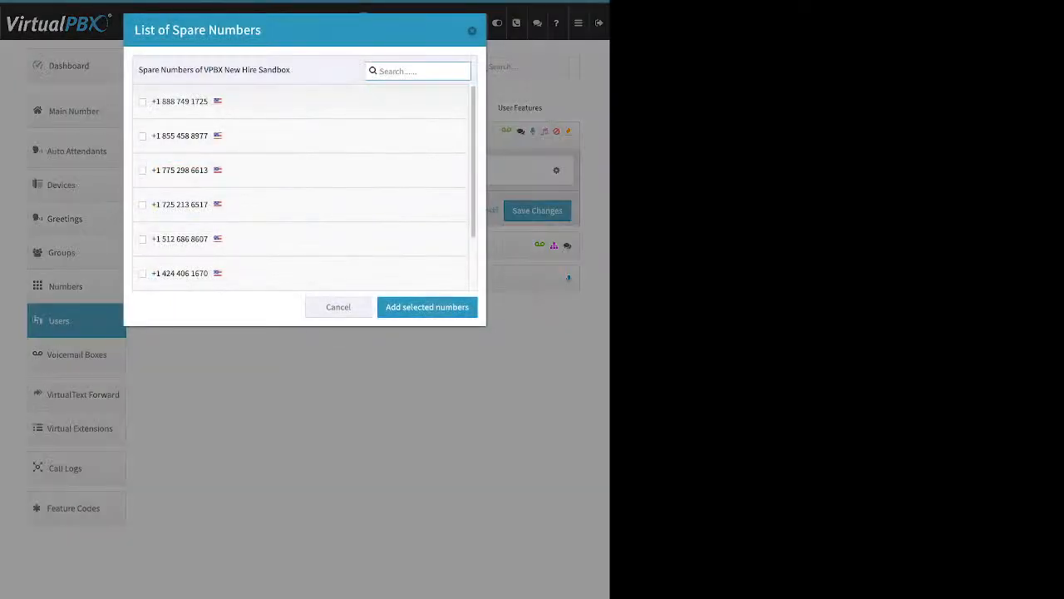
left_click(142, 136)
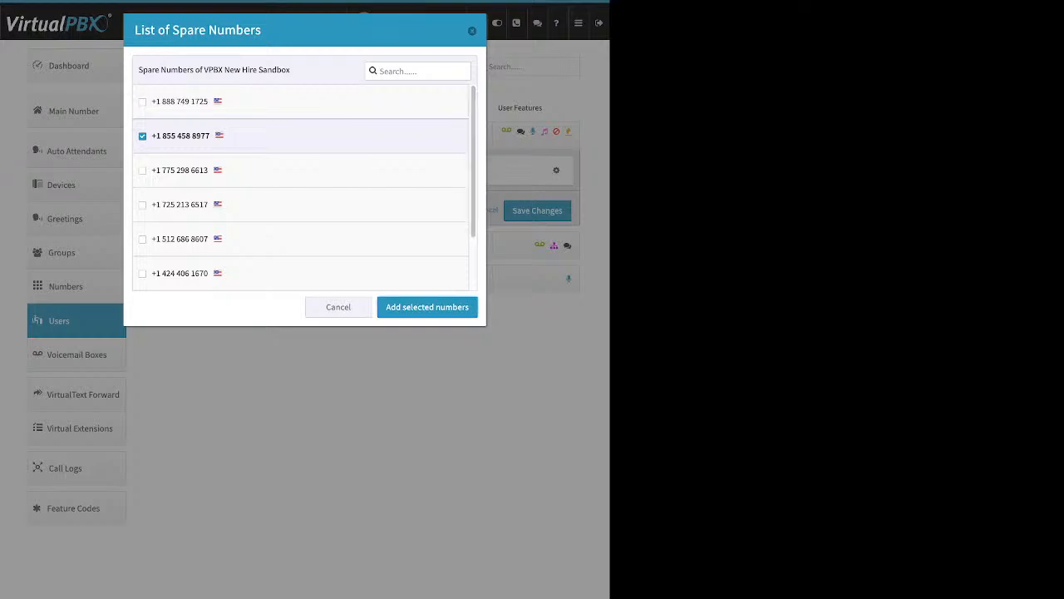
left_click(428, 306)
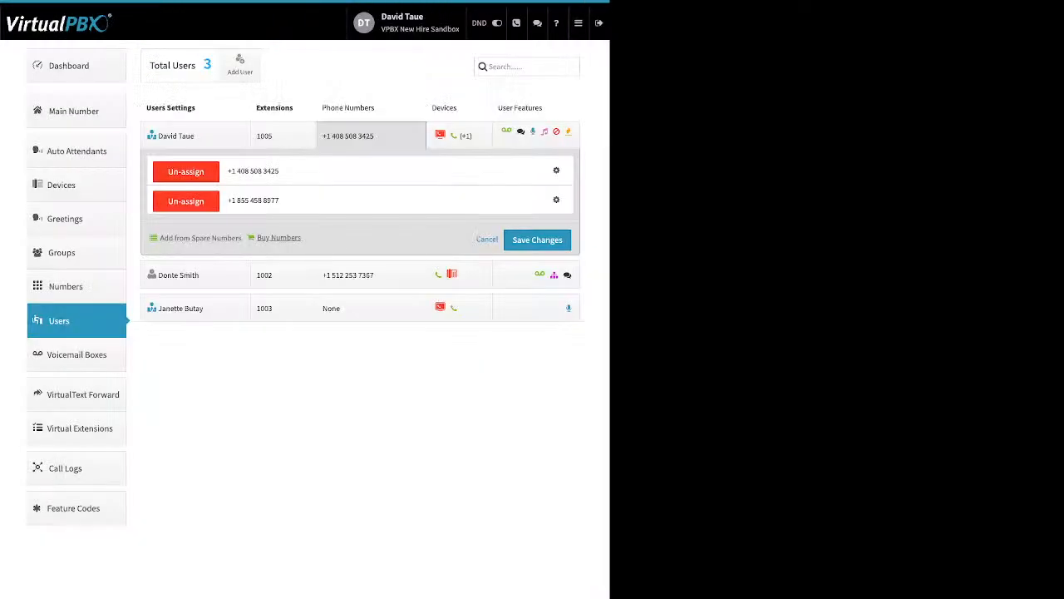
Buy one toll-free number with the 86* prefix for the first user, and close the phone numbers without saving the assignment
left_click(278, 238)
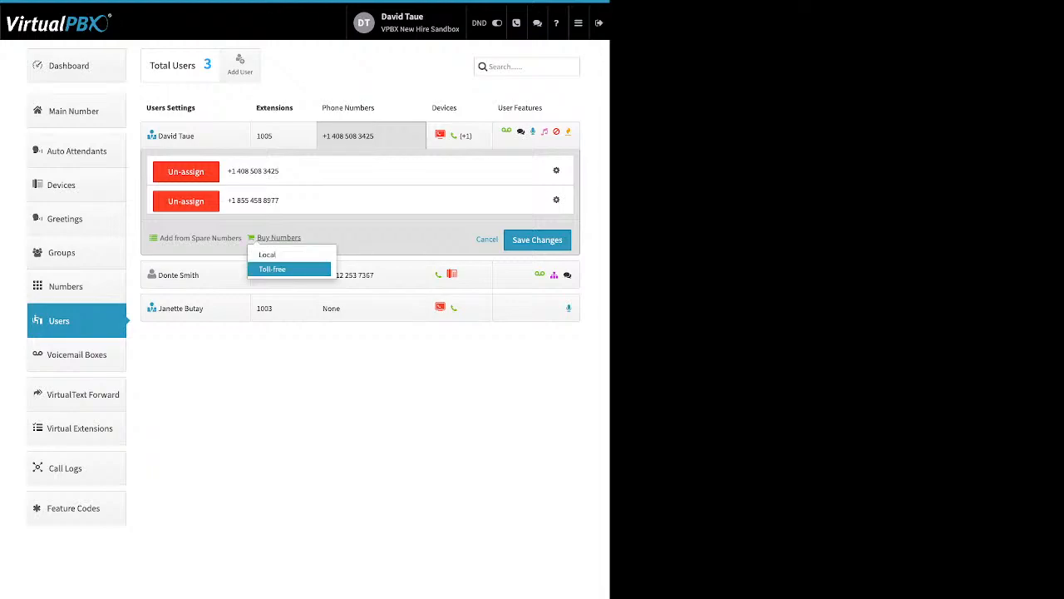
left_click(283, 269)
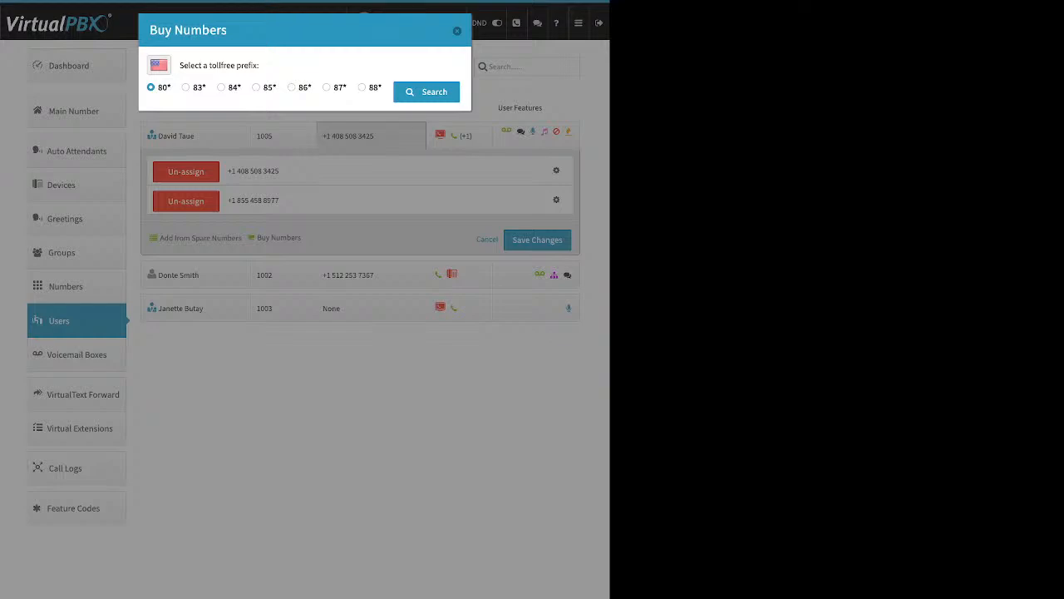
left_click(292, 87)
left_click(427, 92)
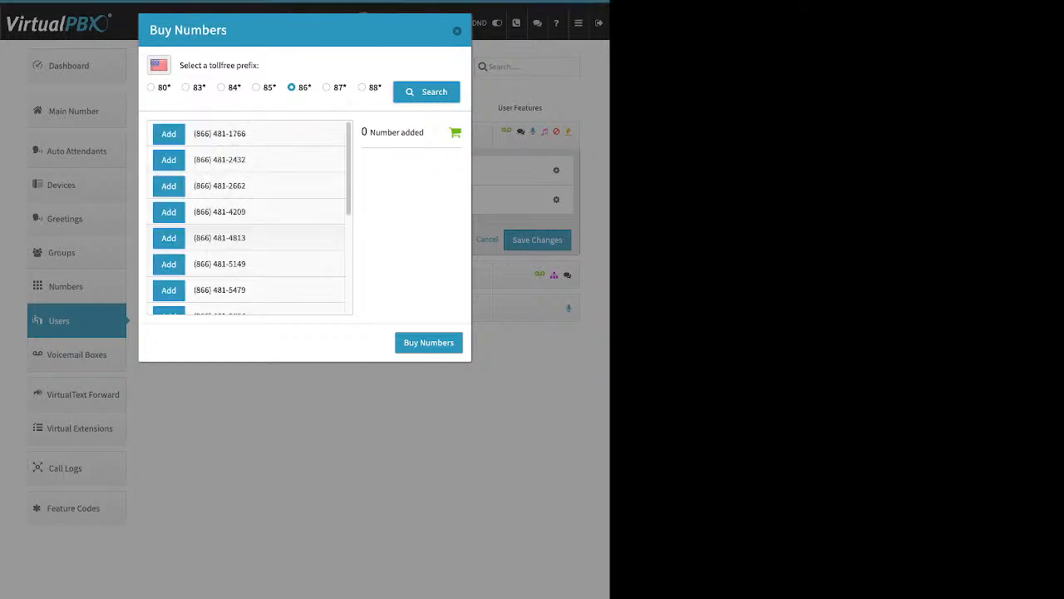
scroll(250, 216, "down", 5)
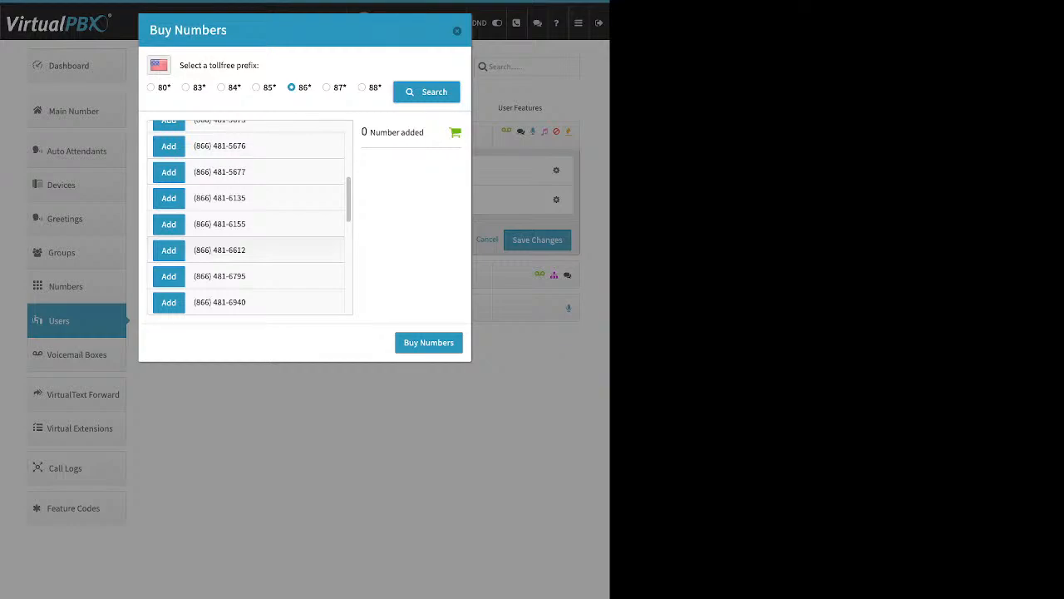
left_click(169, 172)
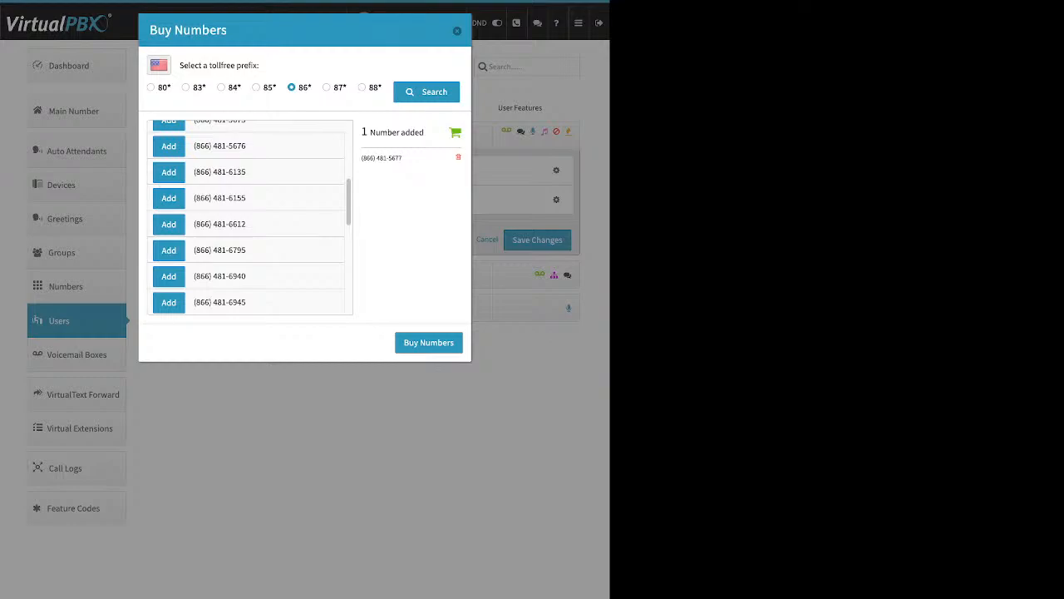
left_click(429, 343)
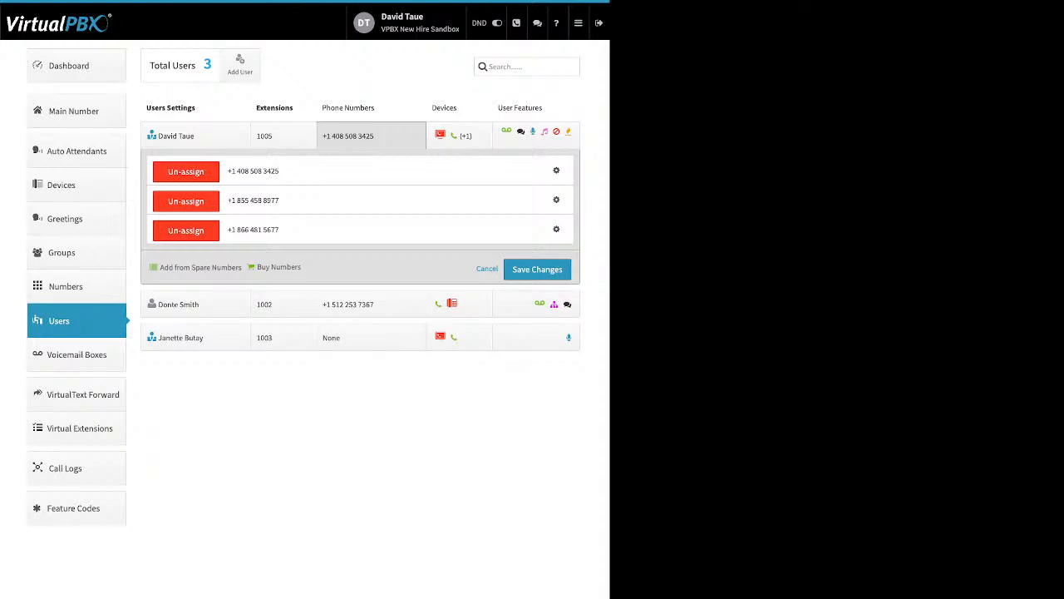
left_click(370, 135)
Search for local United States numbers in area code 310 to buy for the first user
left_click(371, 135)
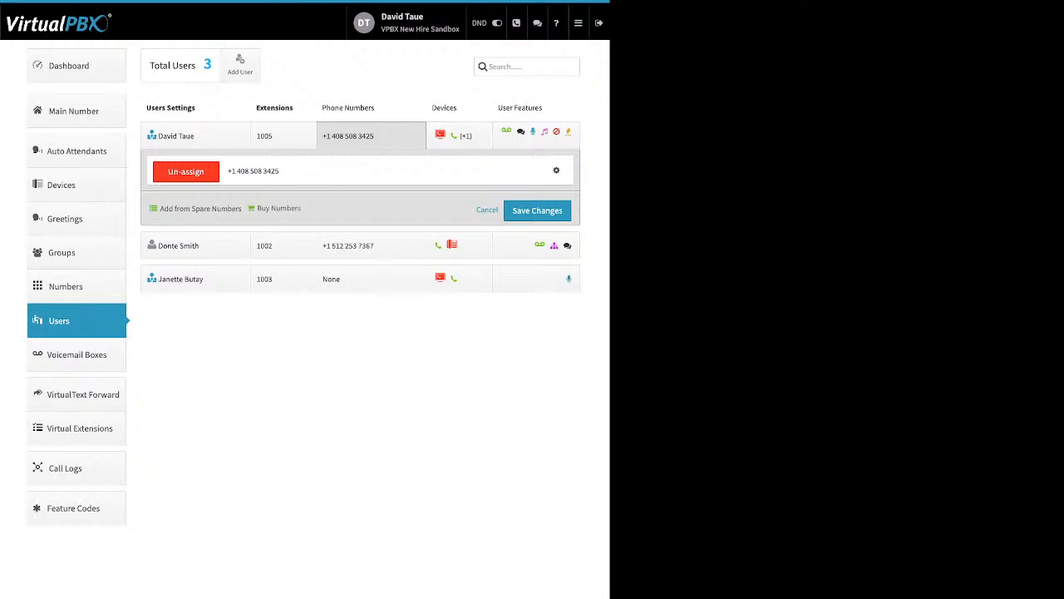
left_click(279, 208)
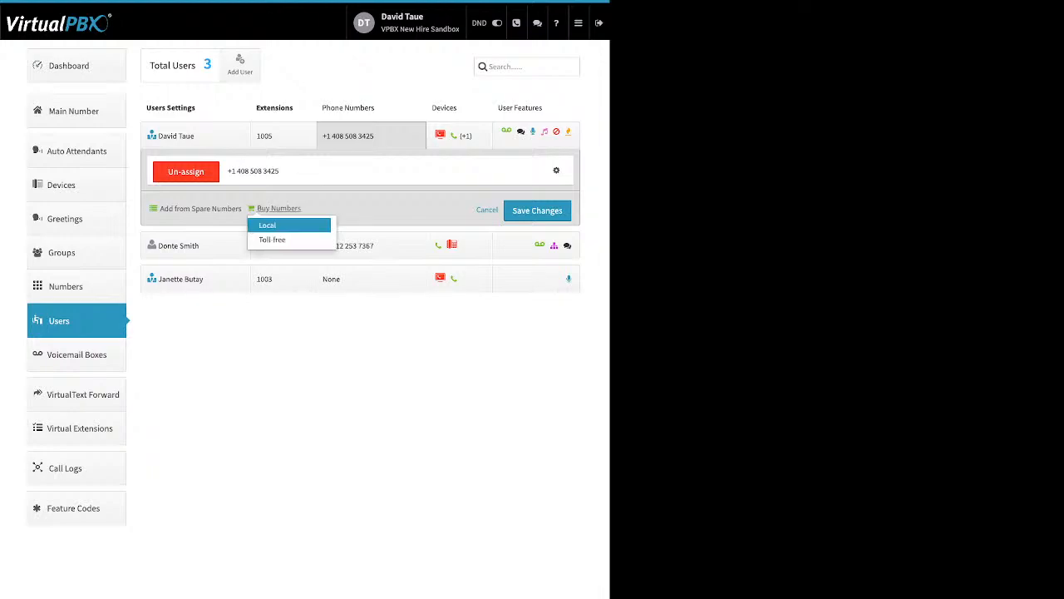
left_click(274, 226)
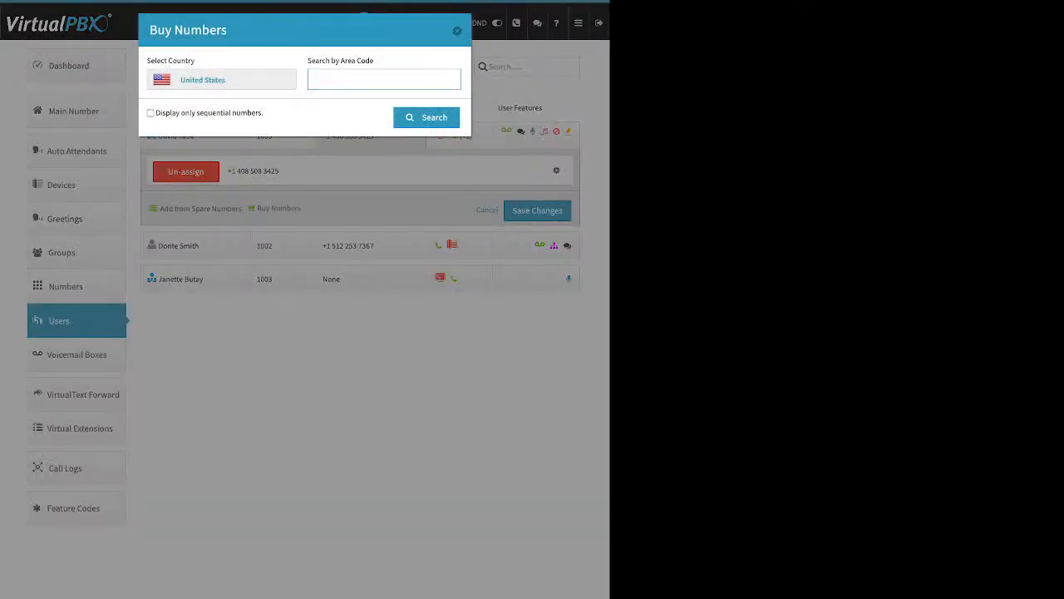
type("310")
key("Return")
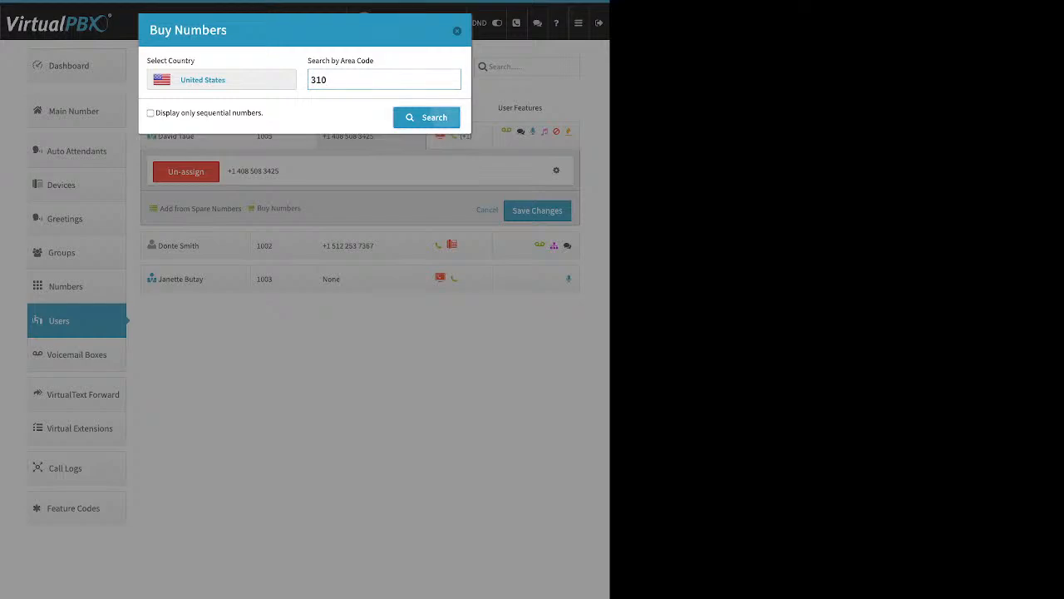
triple_click(246, 105)
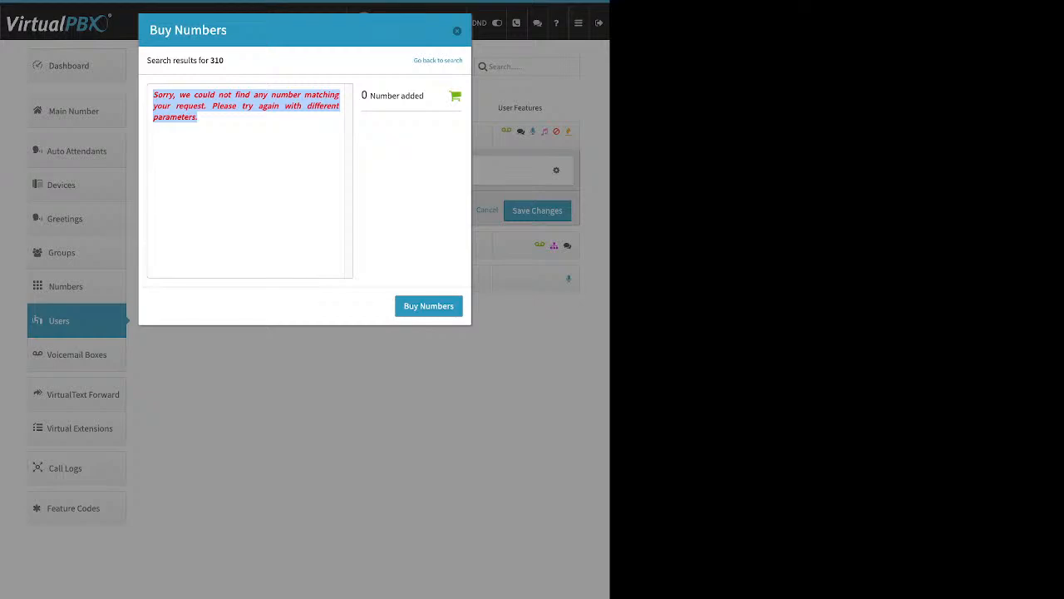
Search for local numbers in area code 424 instead and buy the second one listed for the user
left_click(438, 60)
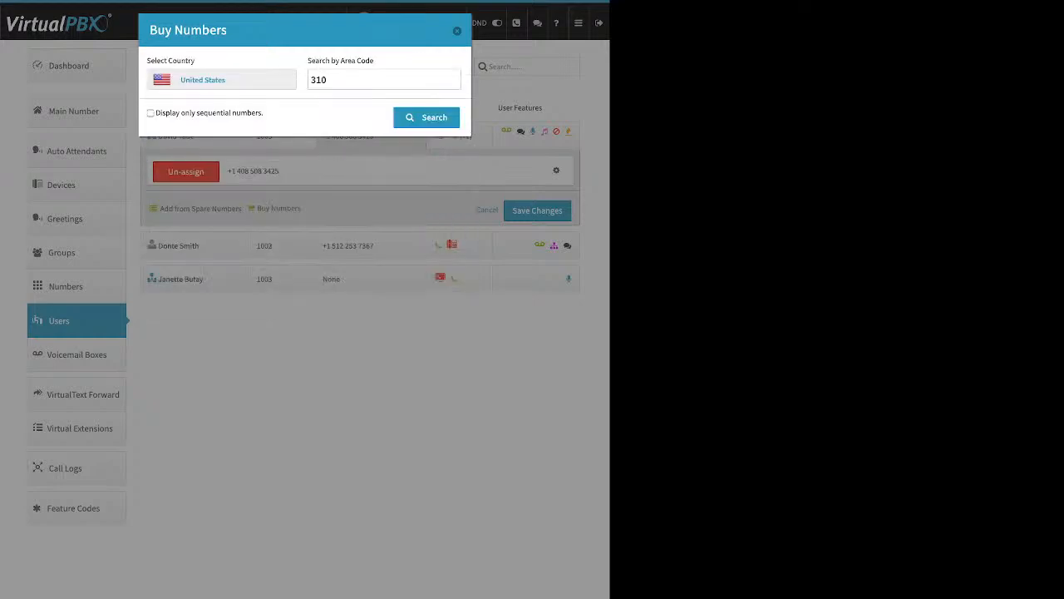
double_click(318, 80)
type("424")
key("Return")
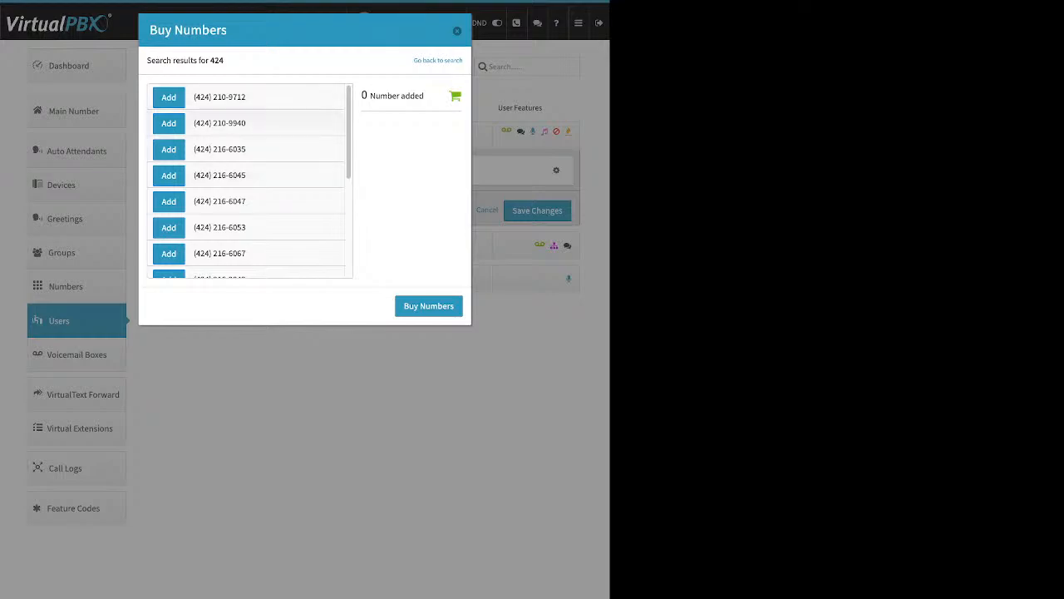
left_click(169, 123)
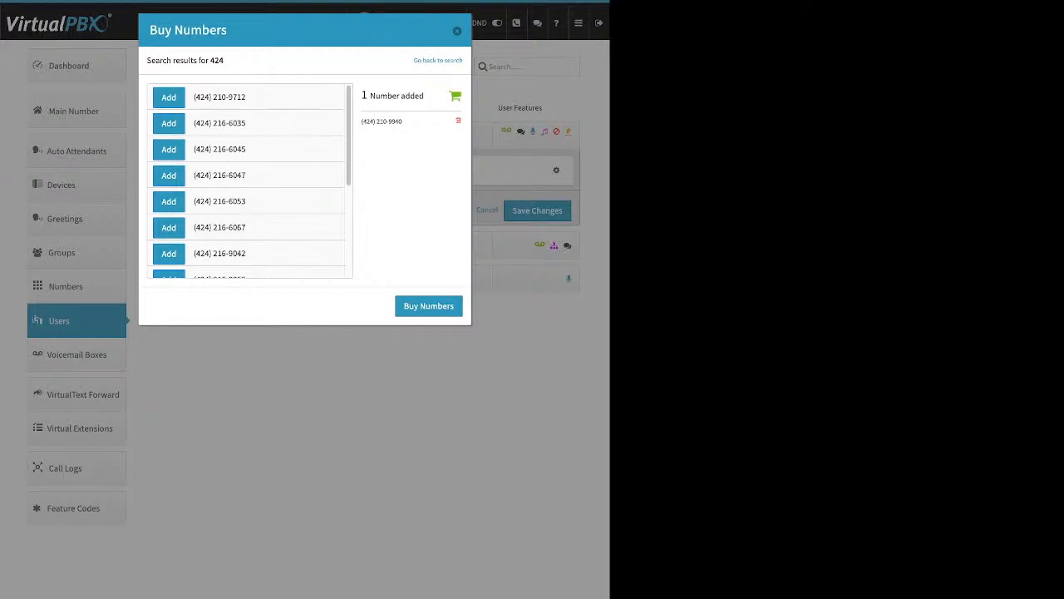
left_click(429, 306)
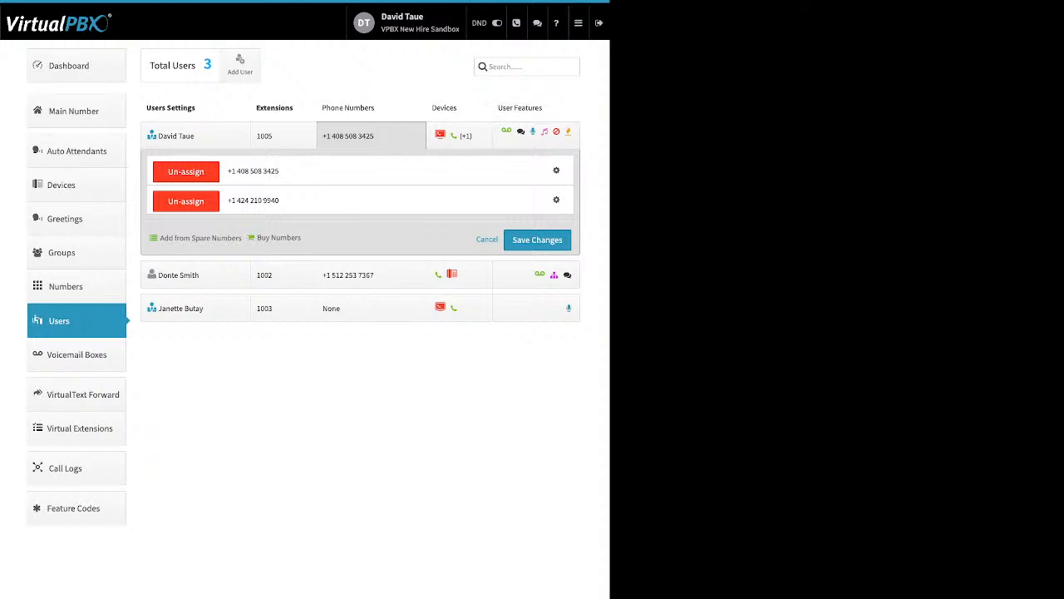
Examine the first phone number's outbound caller ID name and inbound caller ID toggle, and close the options without saving
left_click(556, 170)
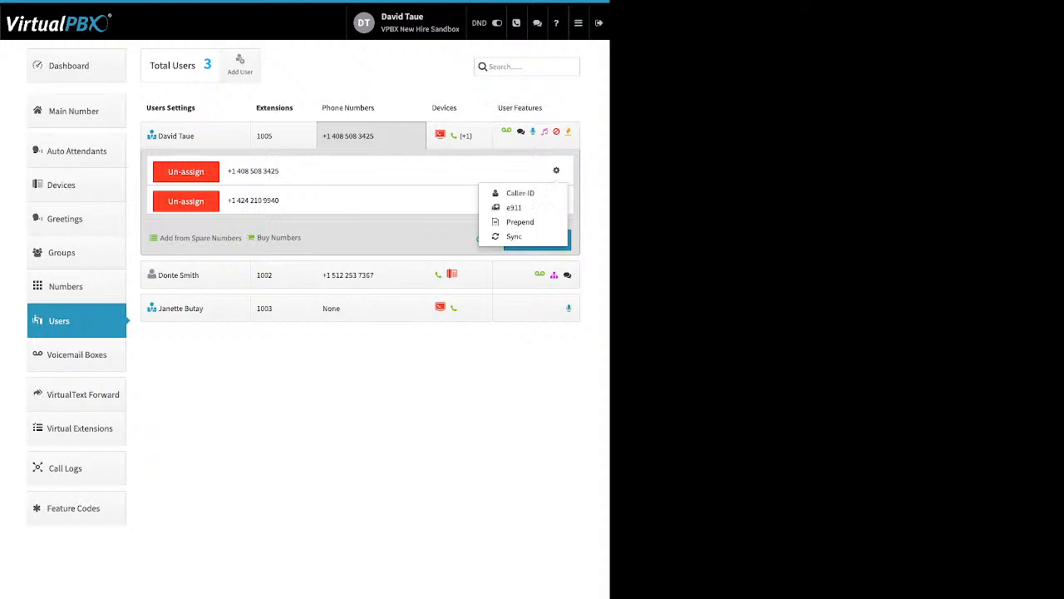
left_click(521, 193)
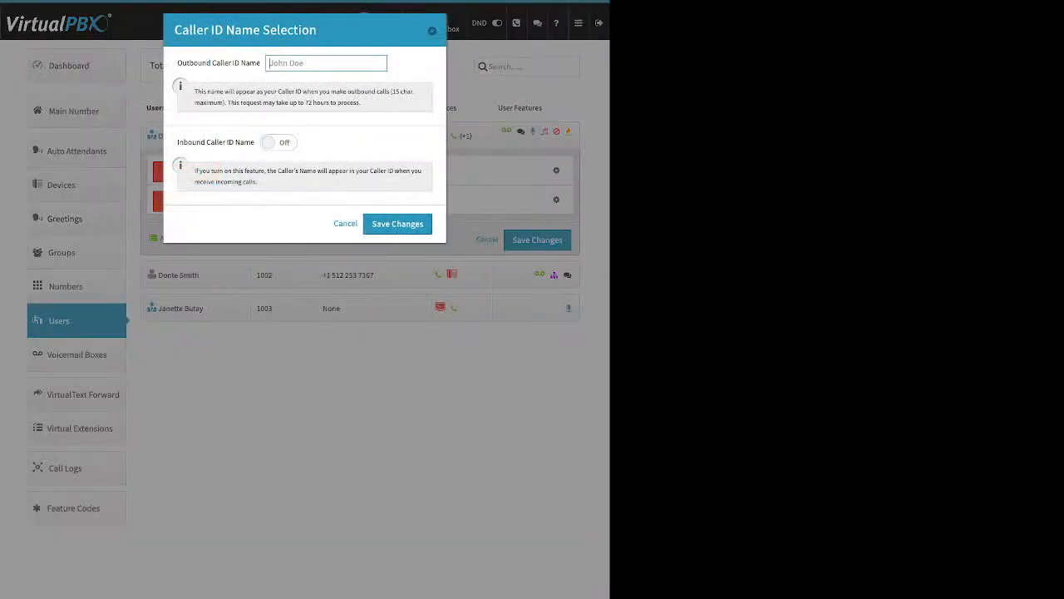
left_click_drag(181, 62, 246, 62)
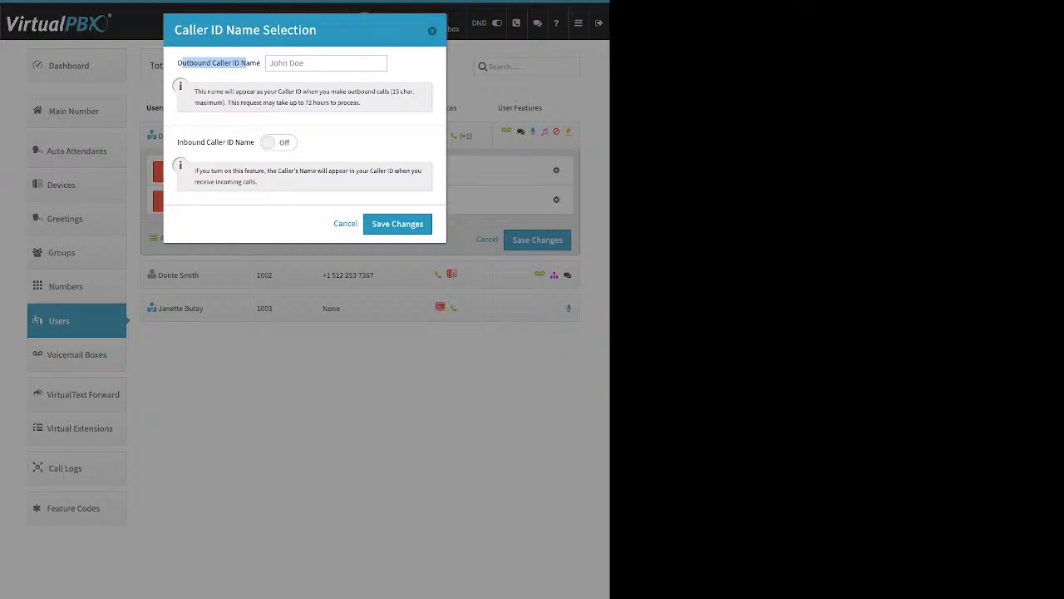
left_click(278, 143)
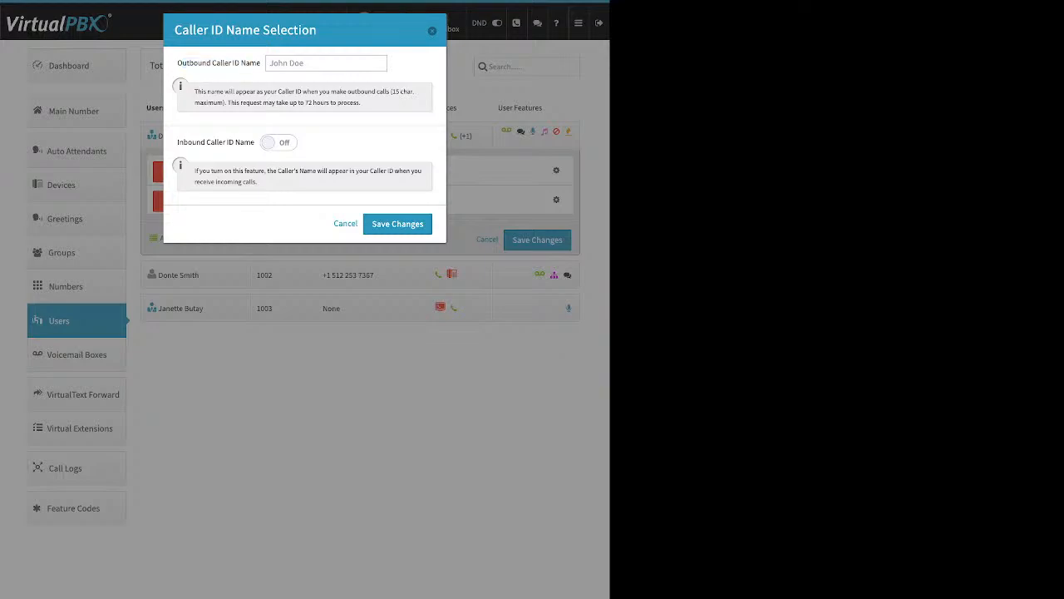
left_click_drag(177, 142, 255, 142)
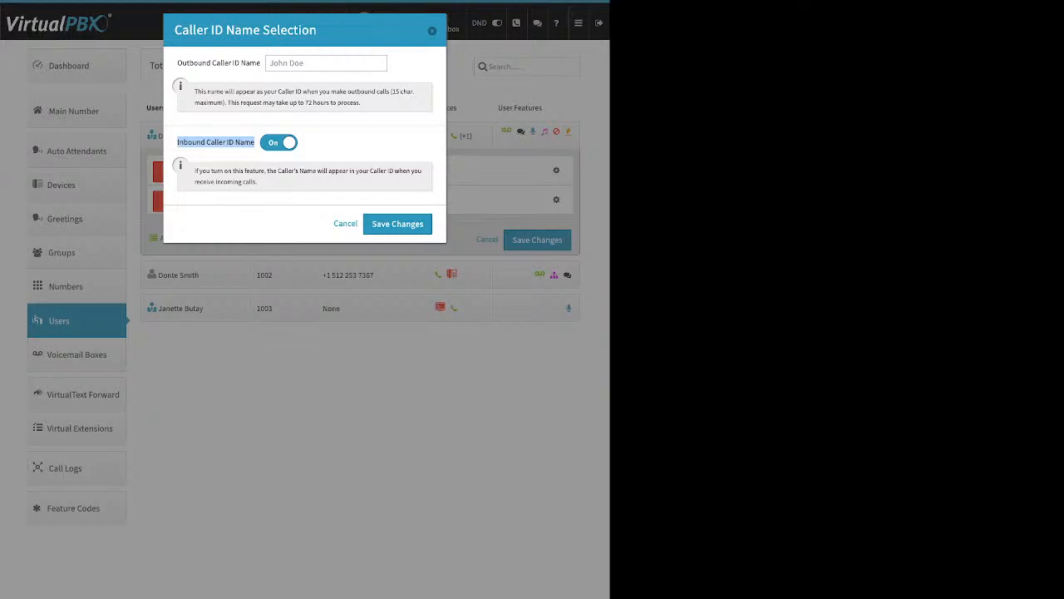
key("Escape")
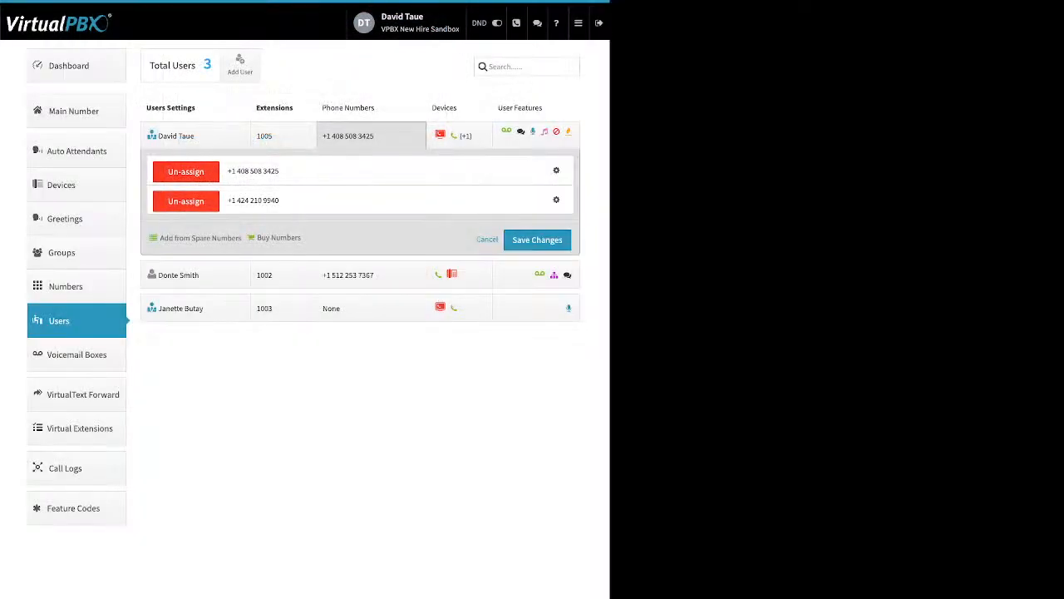
Examine the E911 location fields of the user's first phone number and close them without entering an address
left_click(556, 171)
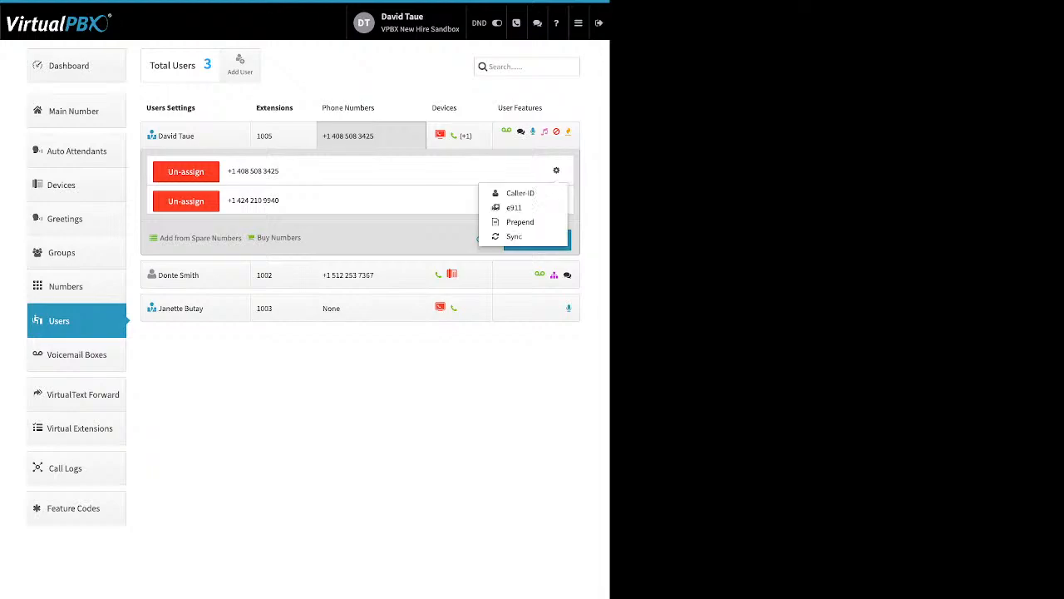
left_click(516, 207)
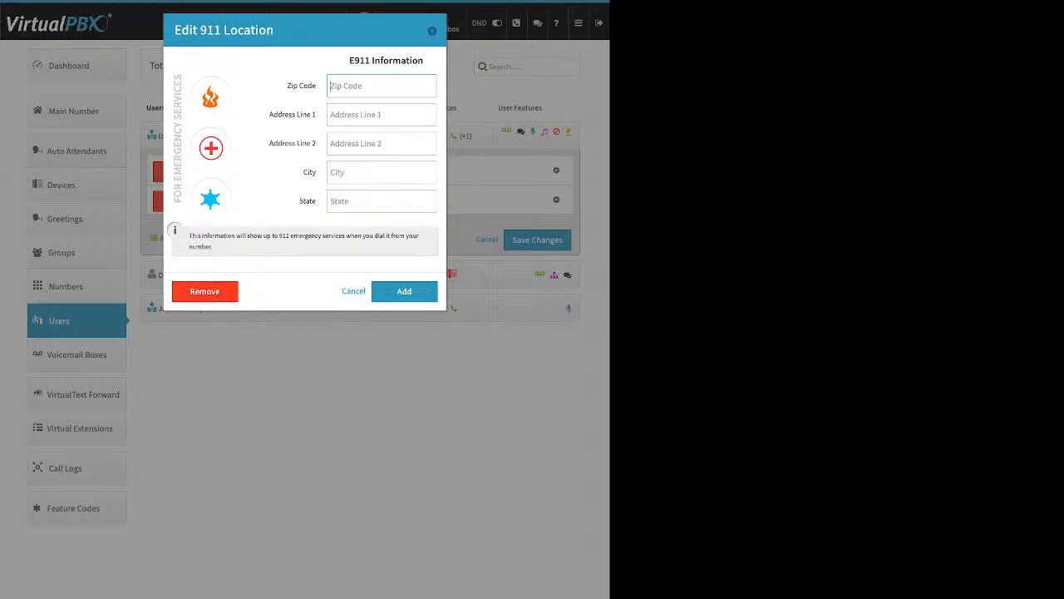
key("Escape")
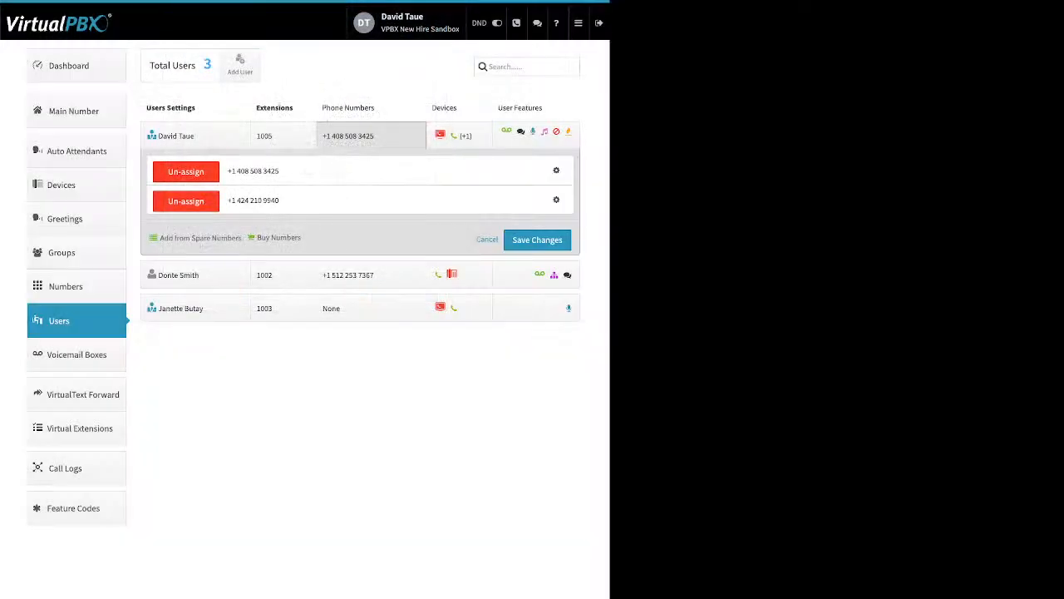
Enter "direct" as the text to prepend on the first phone number, and close the setup and phone numbers without saving
left_click(556, 170)
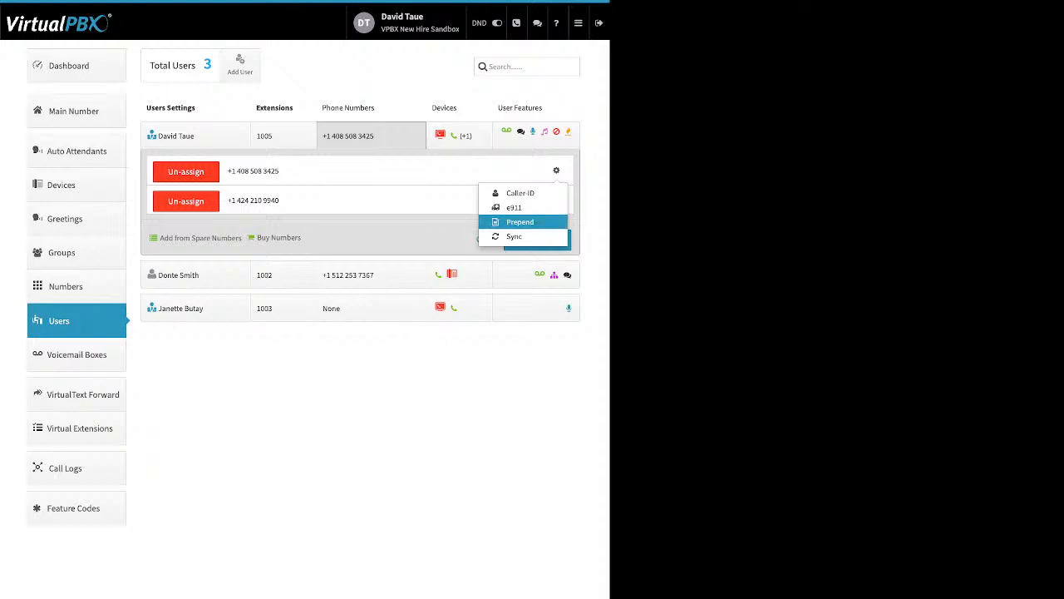
left_click(520, 222)
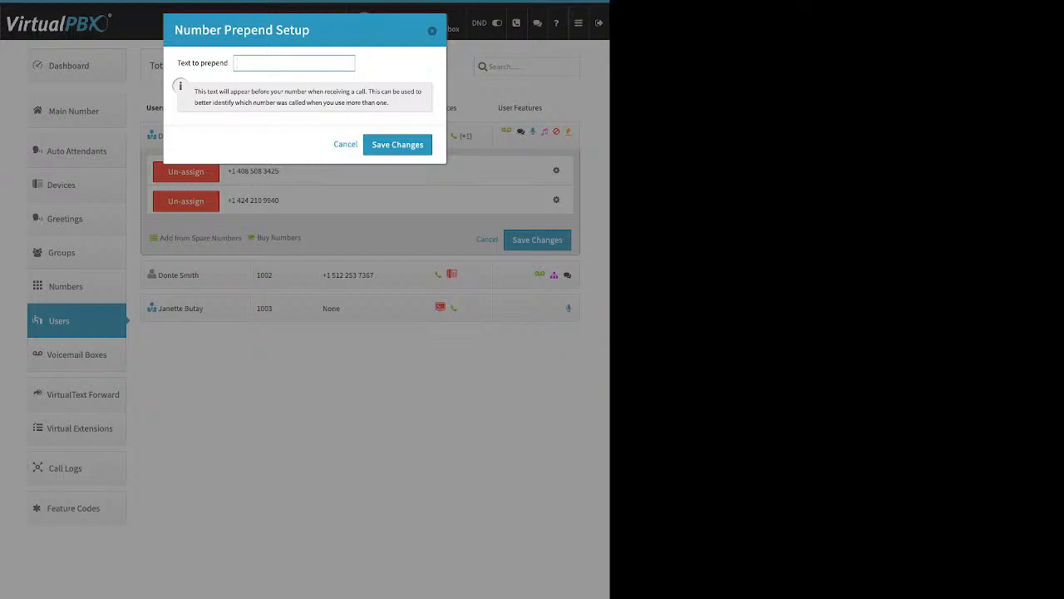
type("direct")
key("Escape")
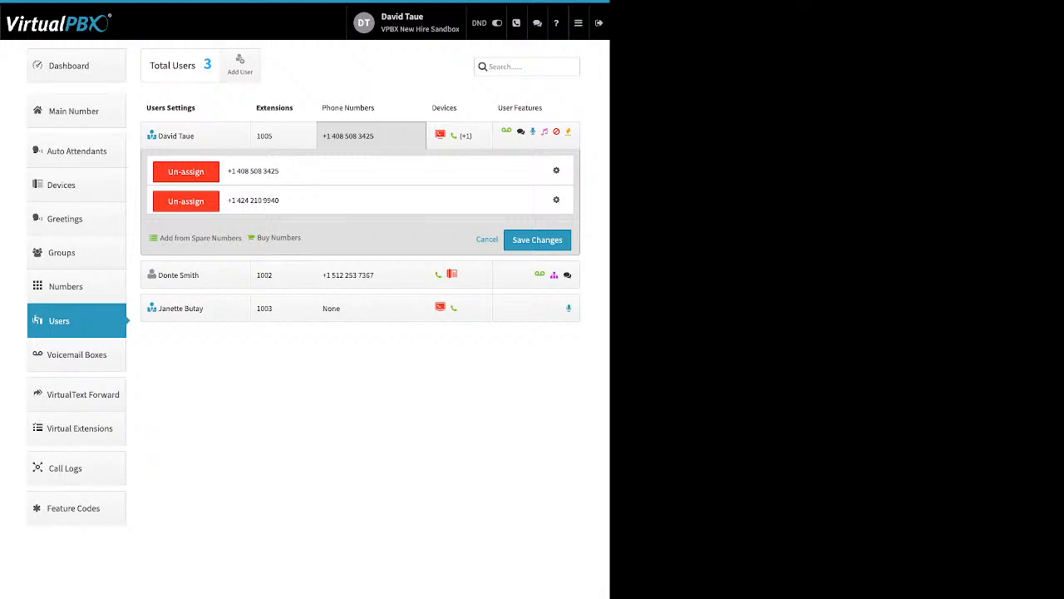
left_click(371, 136)
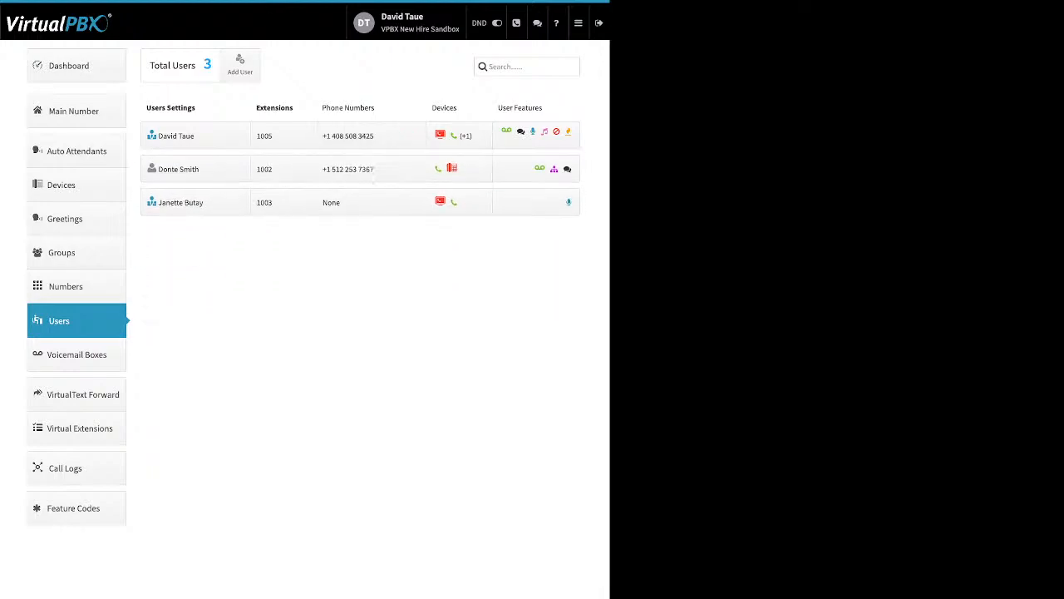
Start a new SIP phone for the user at extension 1002 and look through the Yealink and Obihai models
left_click(455, 169)
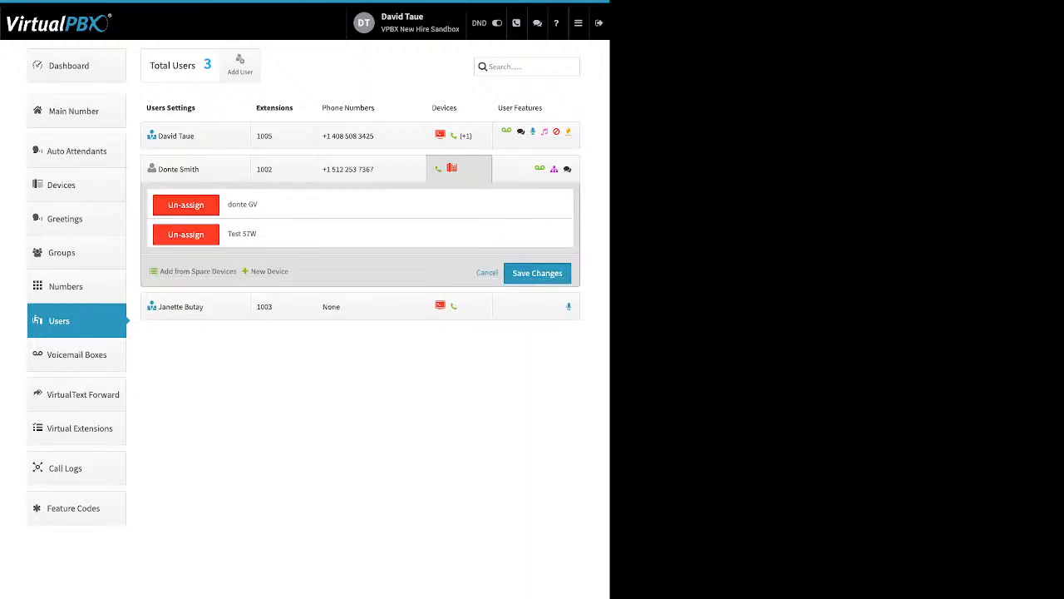
left_click(269, 271)
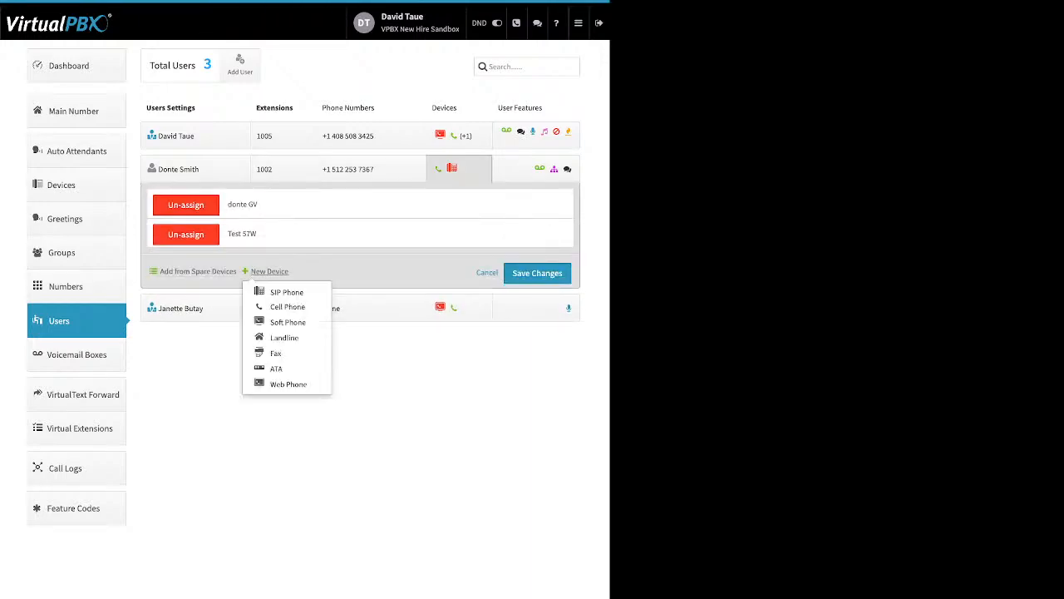
left_click(286, 292)
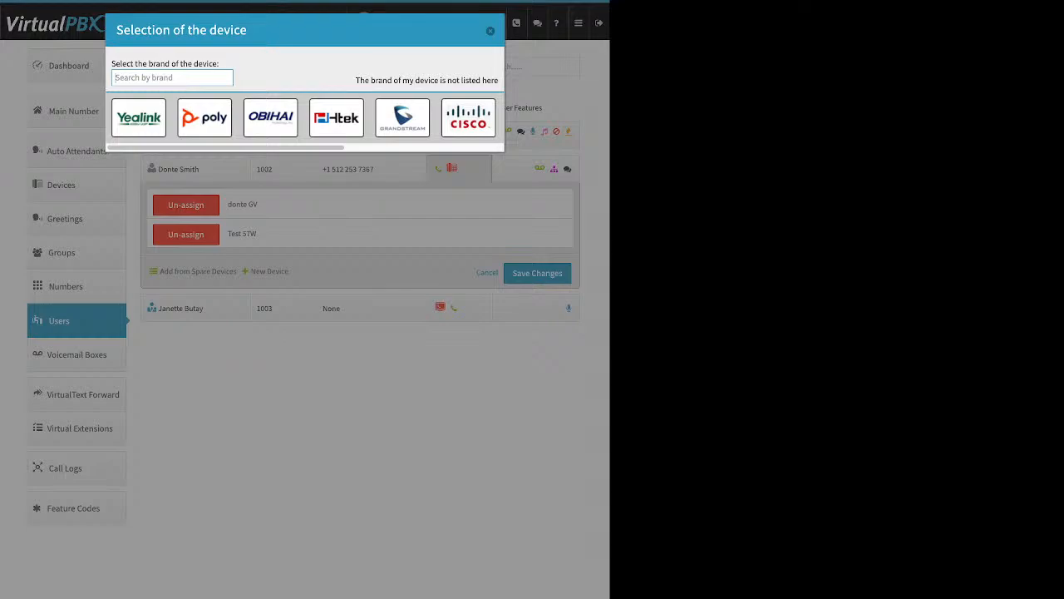
left_click(139, 117)
scroll(325, 341, "down", 3)
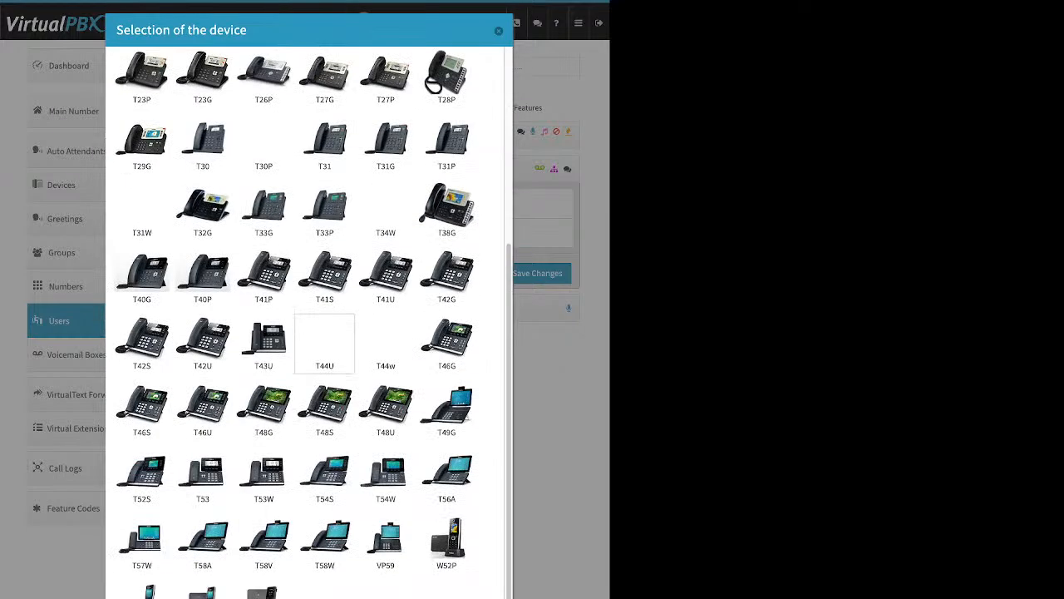
scroll(324, 341, "up", 3)
left_click(270, 117)
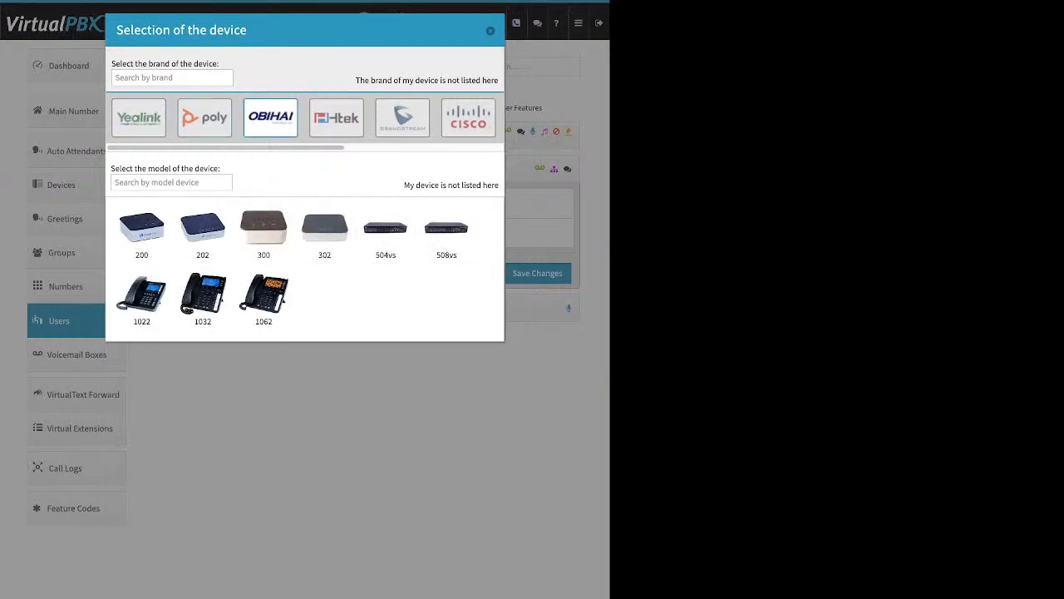
Select the Yealink T54S, examine its device name and MAC address fields, and save the user's devices without adding the phone
left_click(139, 117)
scroll(385, 341, "down", 2)
scroll(385, 341, "down", 3)
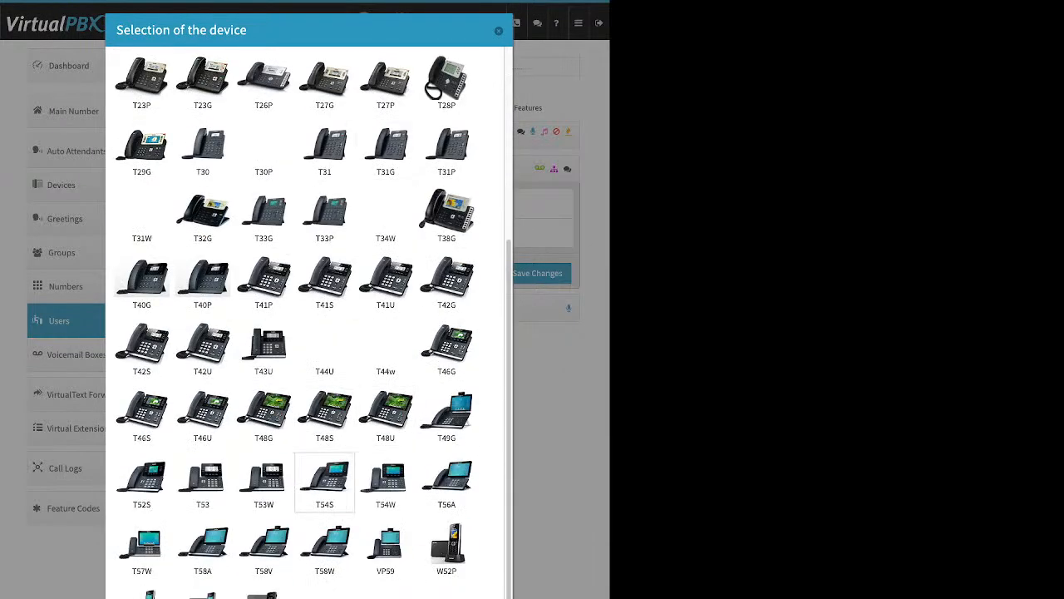
scroll(324, 341, "down", 2)
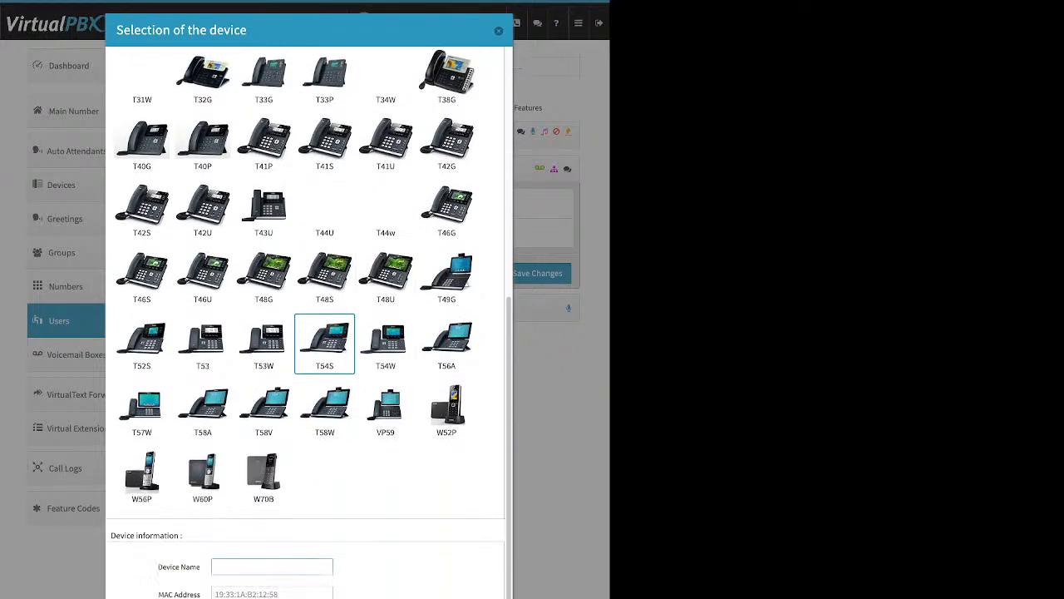
left_click_drag(158, 567, 200, 567)
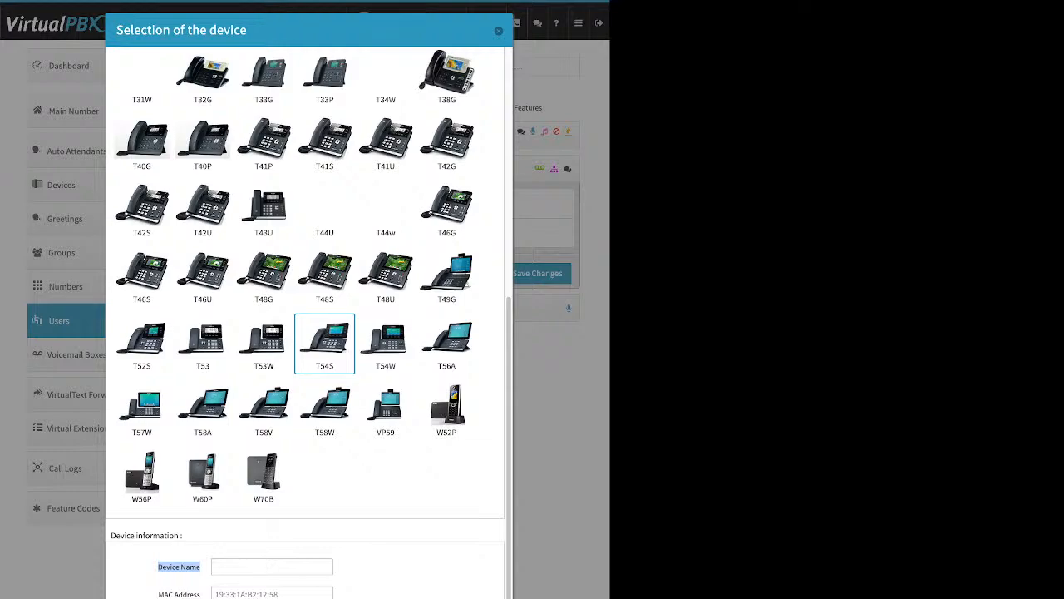
left_click_drag(158, 594, 200, 594)
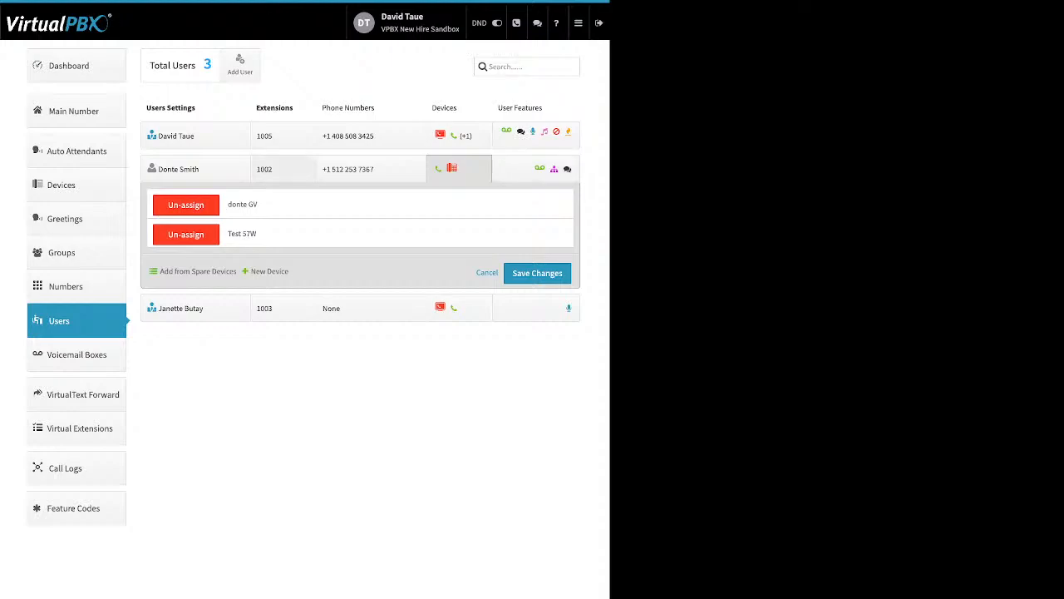
left_click(537, 273)
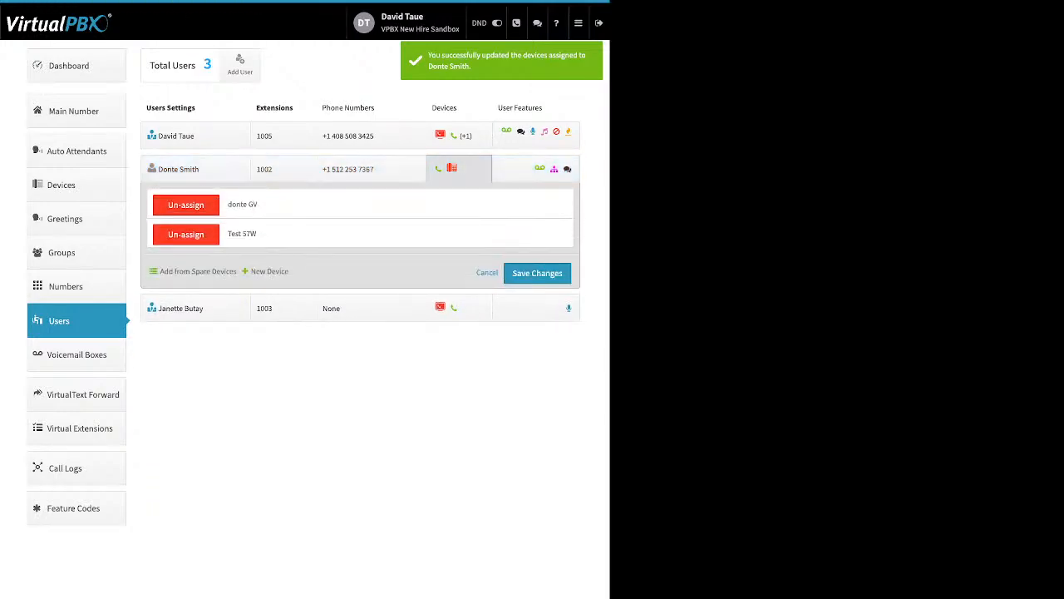
Unlock the Test 57W phone for reprovisioning in its miscellaneous settings and save the device
left_click_drag(258, 234, 228, 233)
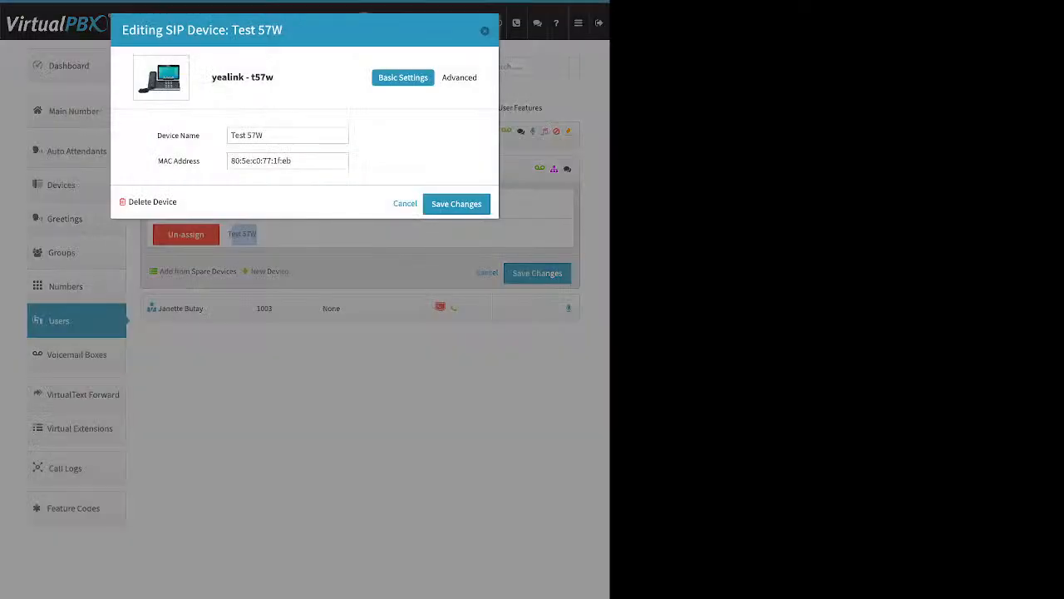
left_click(462, 77)
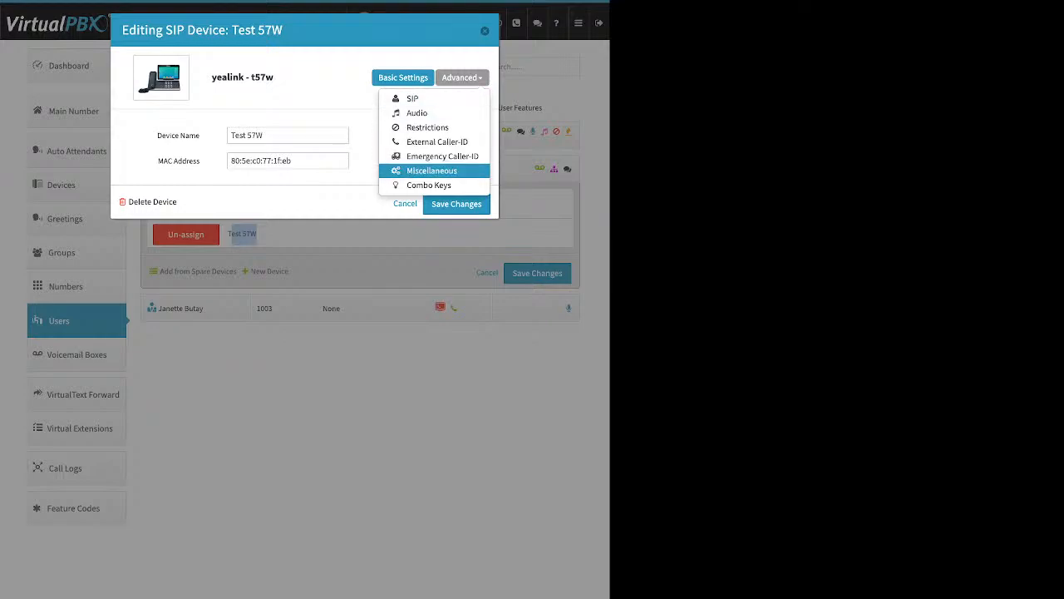
left_click(431, 170)
left_click_drag(141, 291, 199, 291)
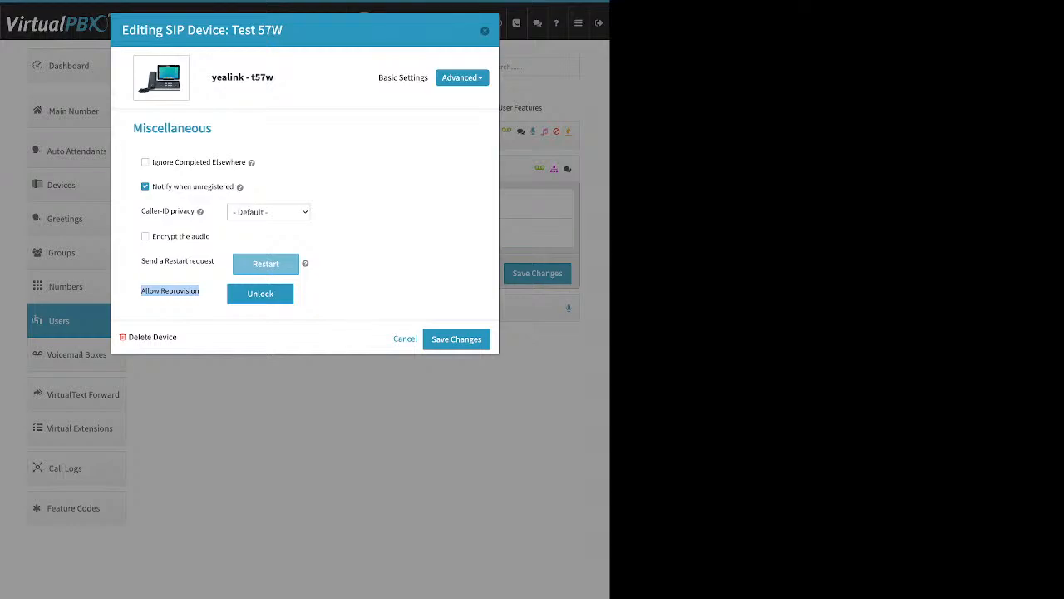
left_click(260, 293)
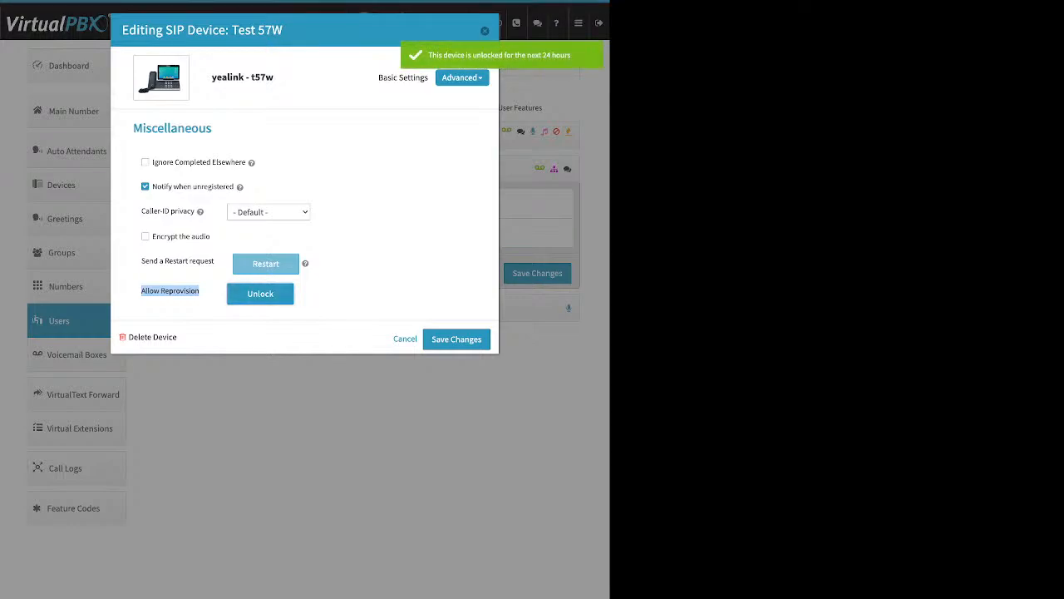
left_click(457, 340)
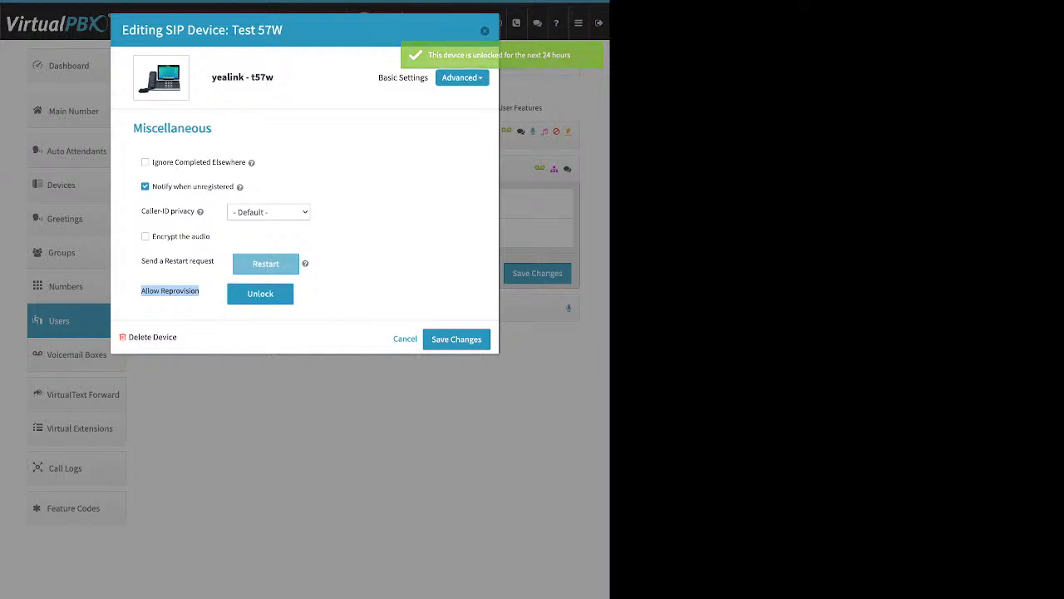
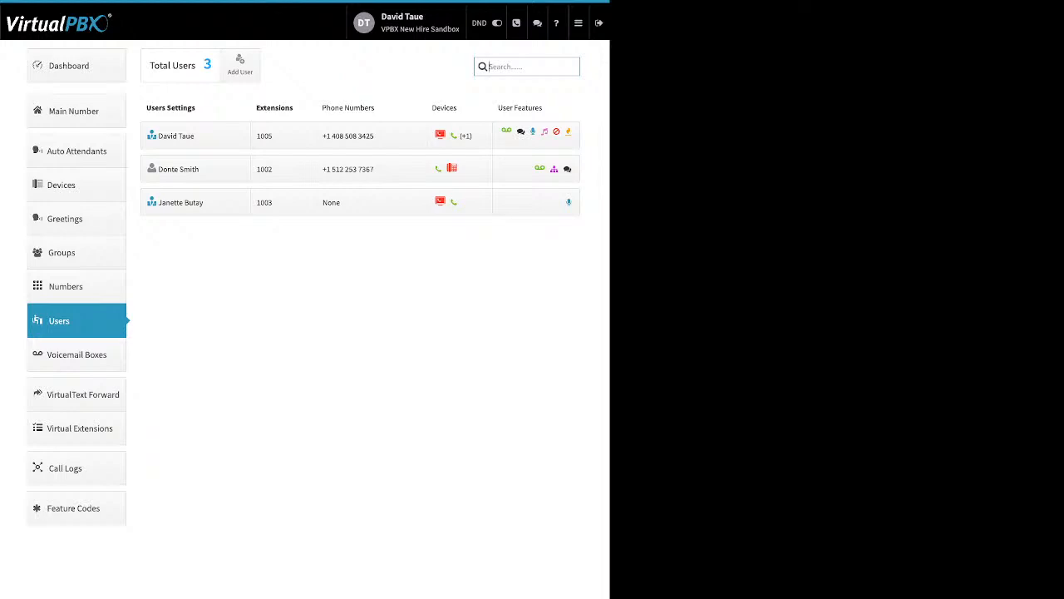
Start a new cell phone for the user at extension 1005, examine its name and number fields, and close it without creating the device
left_click(456, 283)
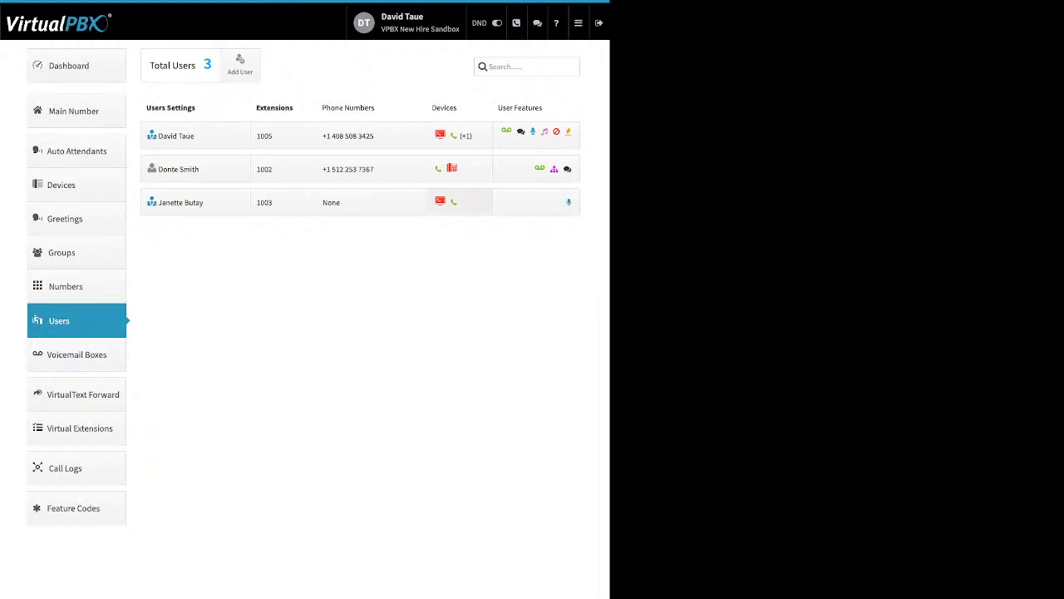
left_click(457, 136)
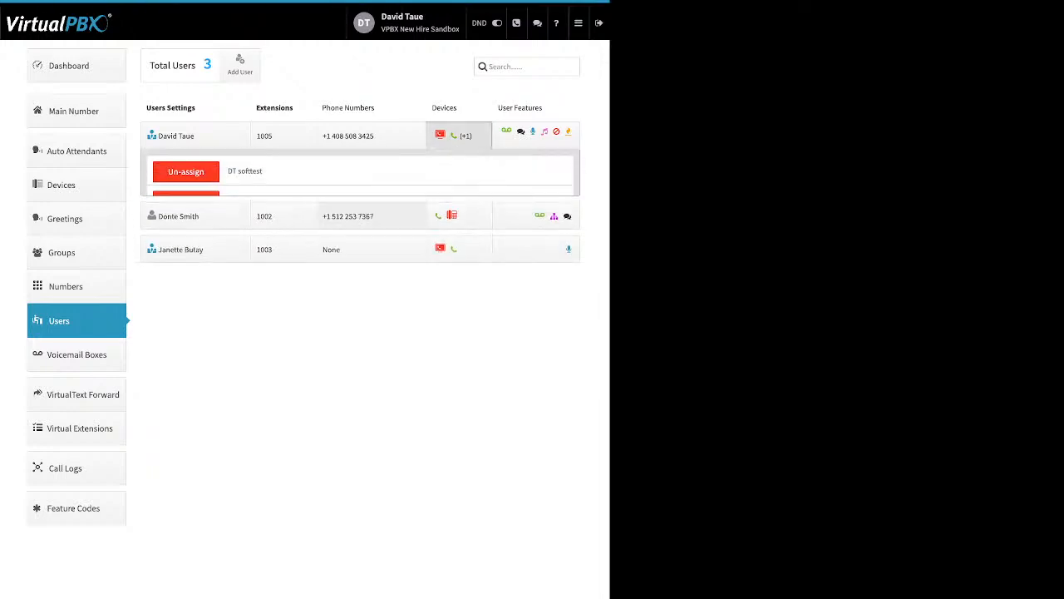
left_click(269, 268)
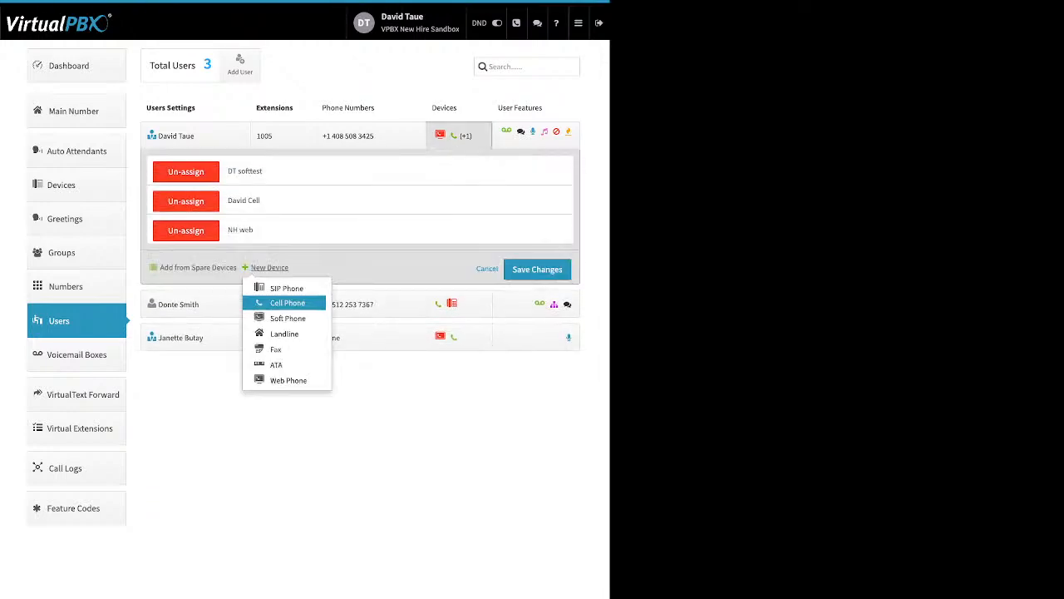
left_click(288, 302)
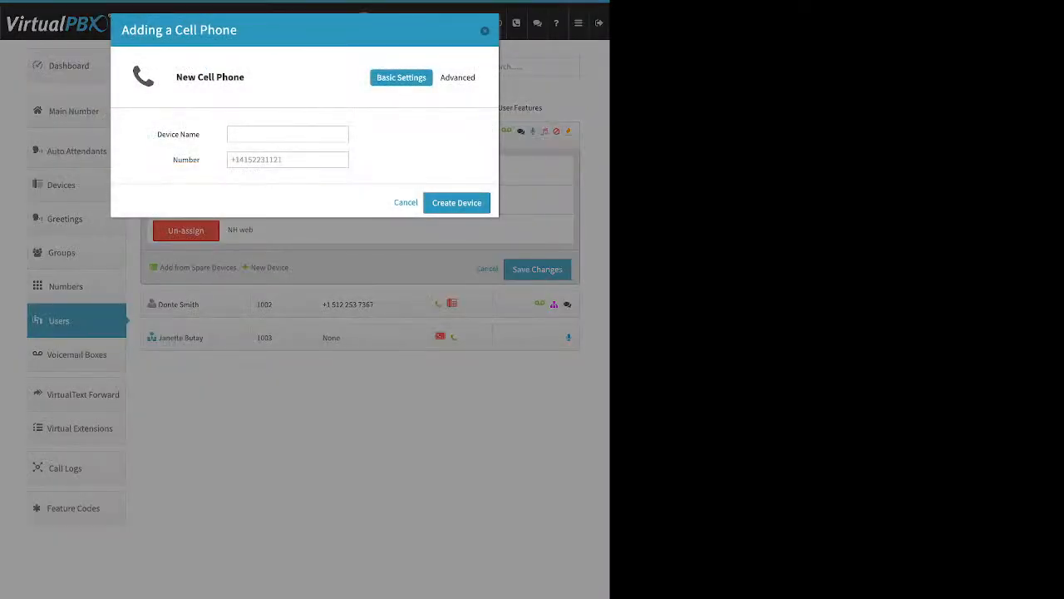
left_click_drag(158, 134, 200, 159)
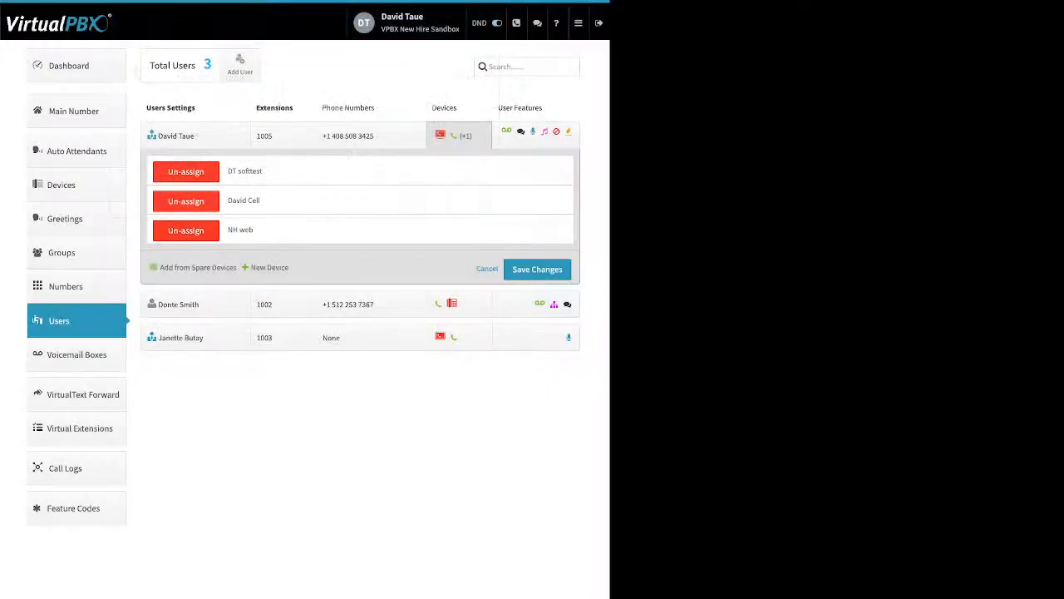
Allow use of the cellphone's voicemail in the advanced options of the user's existing cell phone and save
left_click(244, 201)
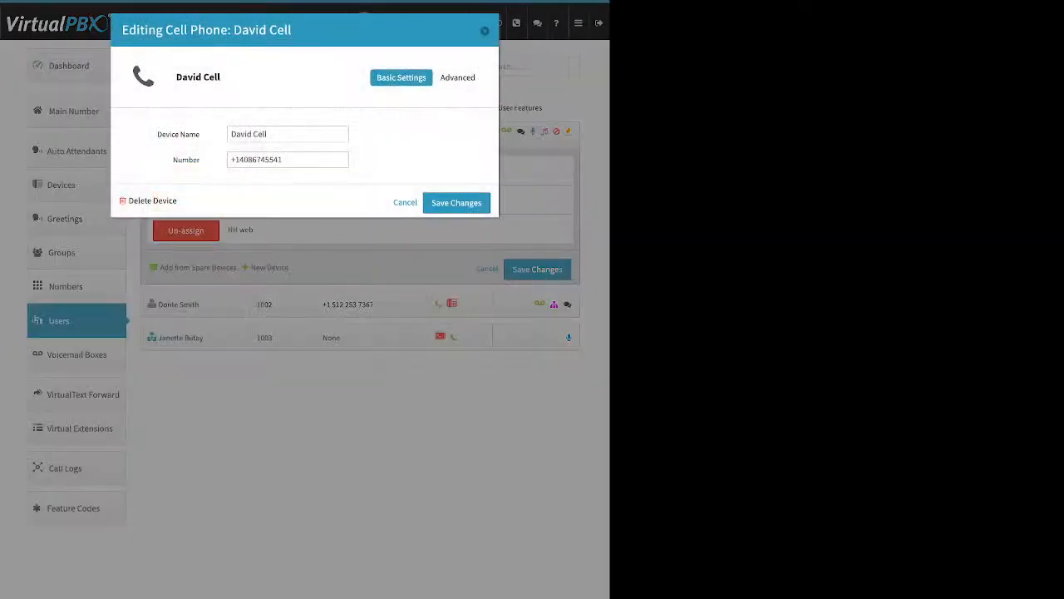
left_click_drag(157, 134, 284, 160)
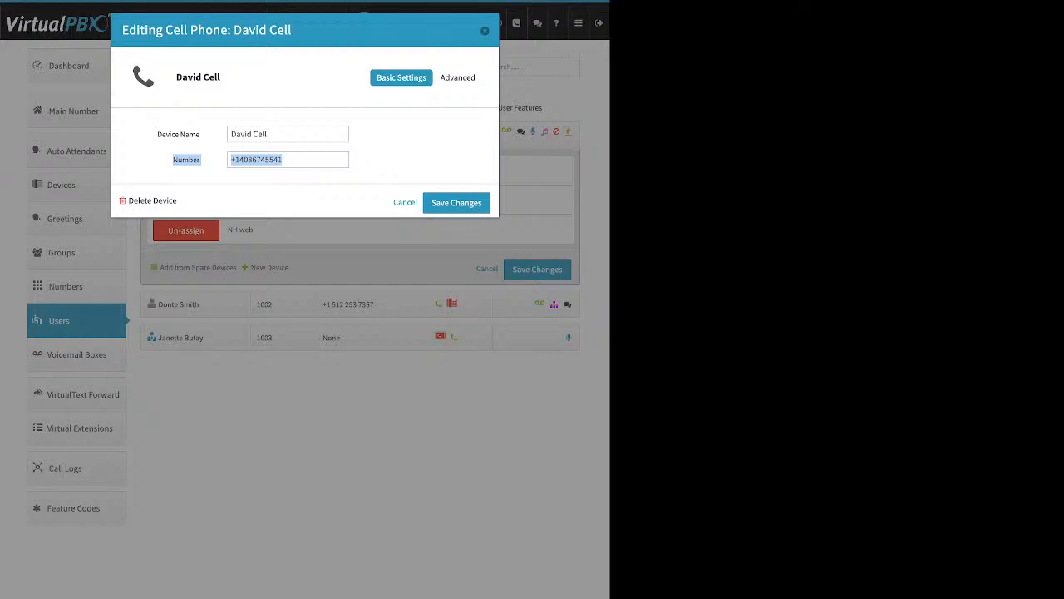
left_click(460, 77)
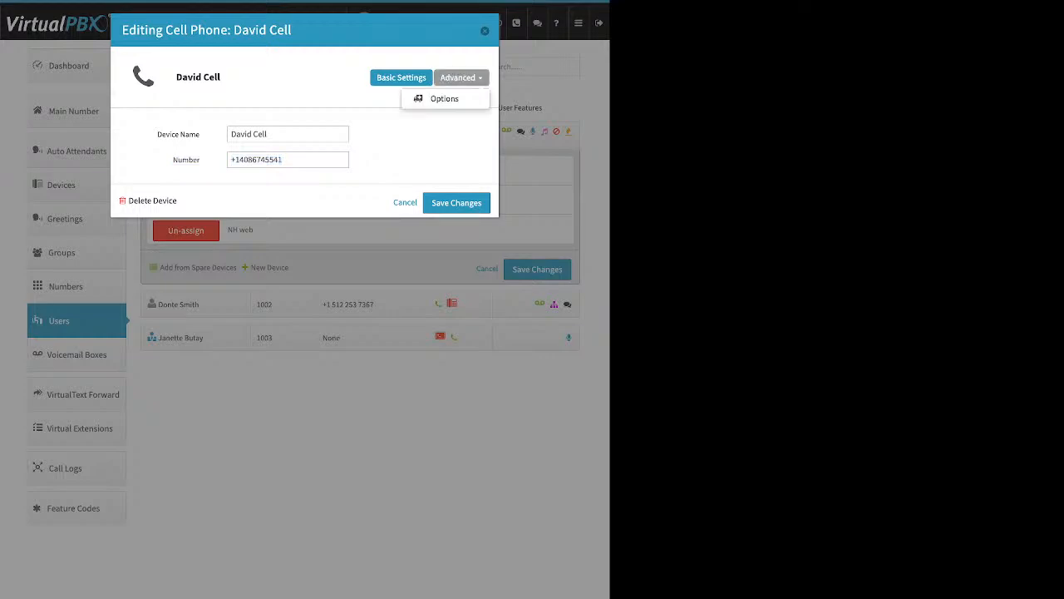
left_click(444, 98)
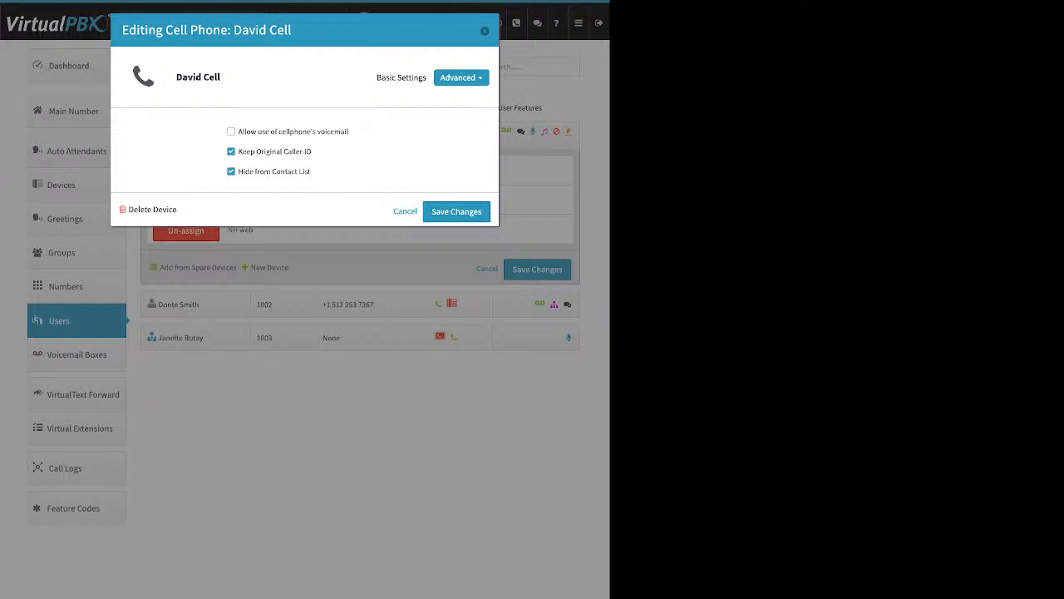
left_click_drag(238, 132, 307, 131)
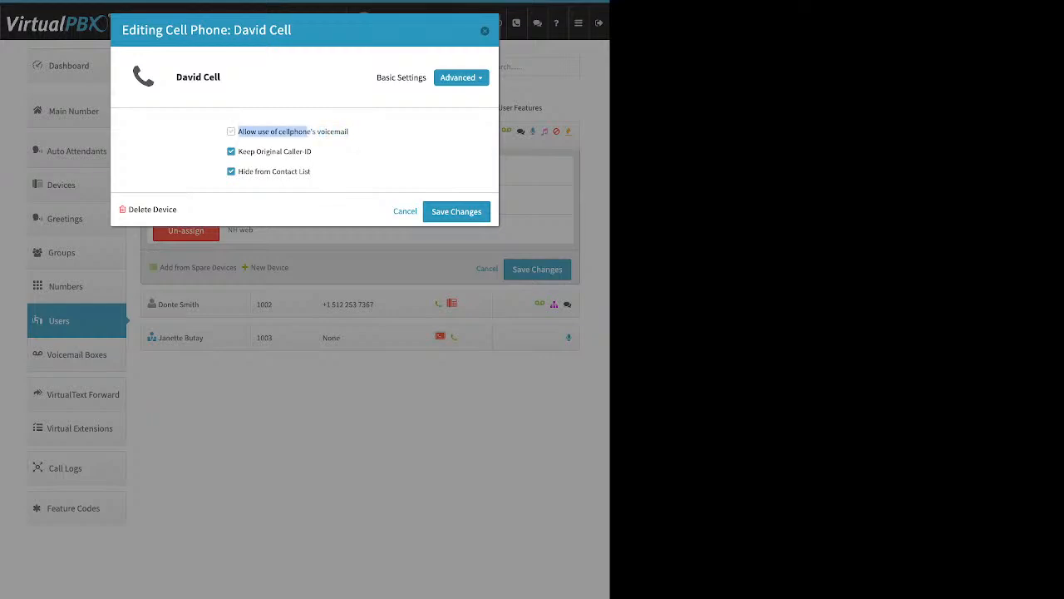
left_click(366, 150)
left_click(231, 131)
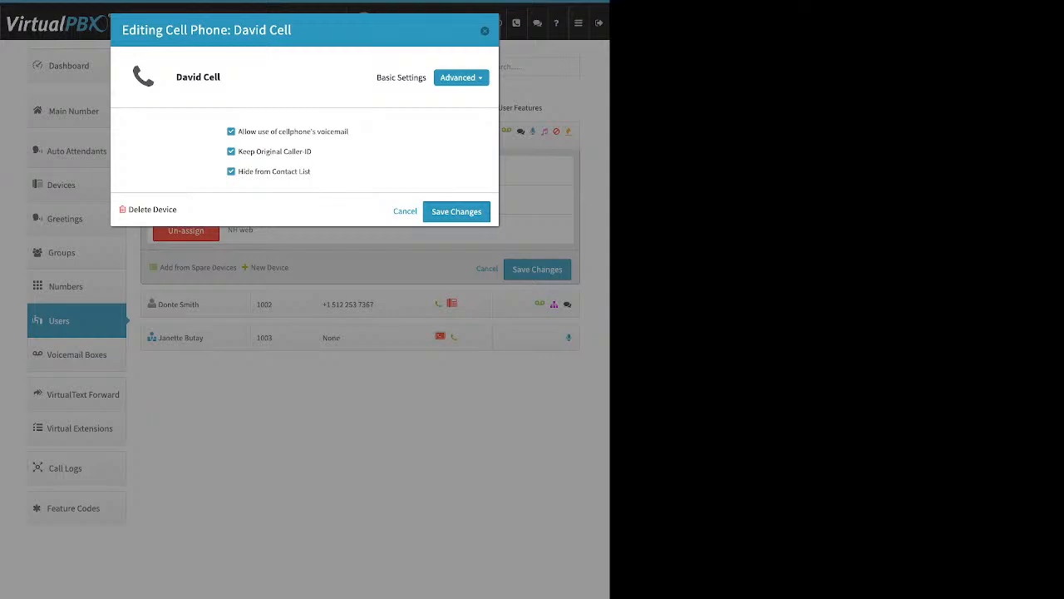
left_click(457, 212)
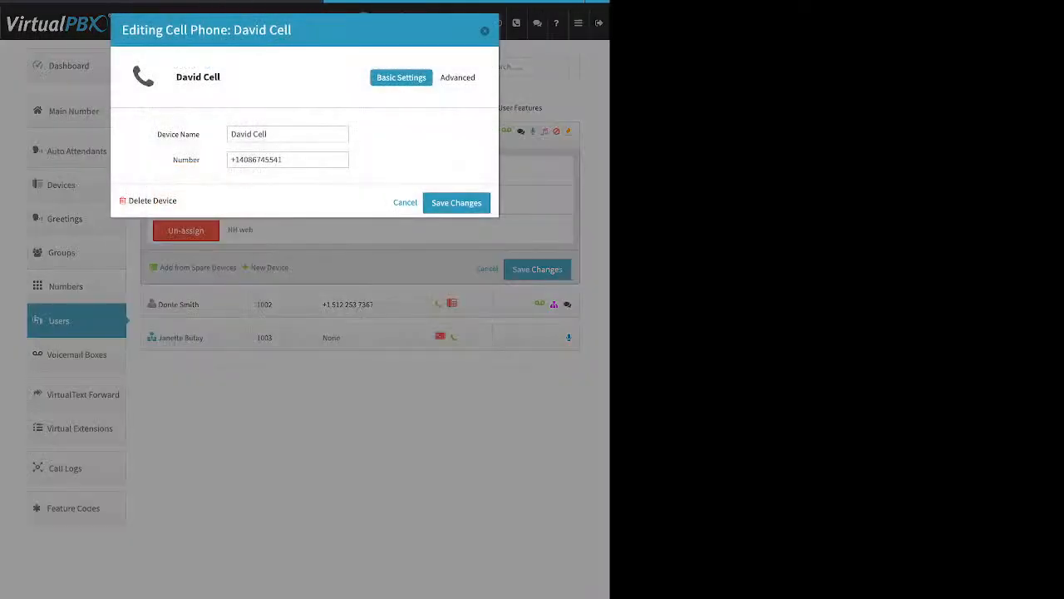
Clear "Allow use of cellphone's voicemail" and "Keep Original Caller-ID" on the user's cell phone, and cancel without saving
left_click(459, 77)
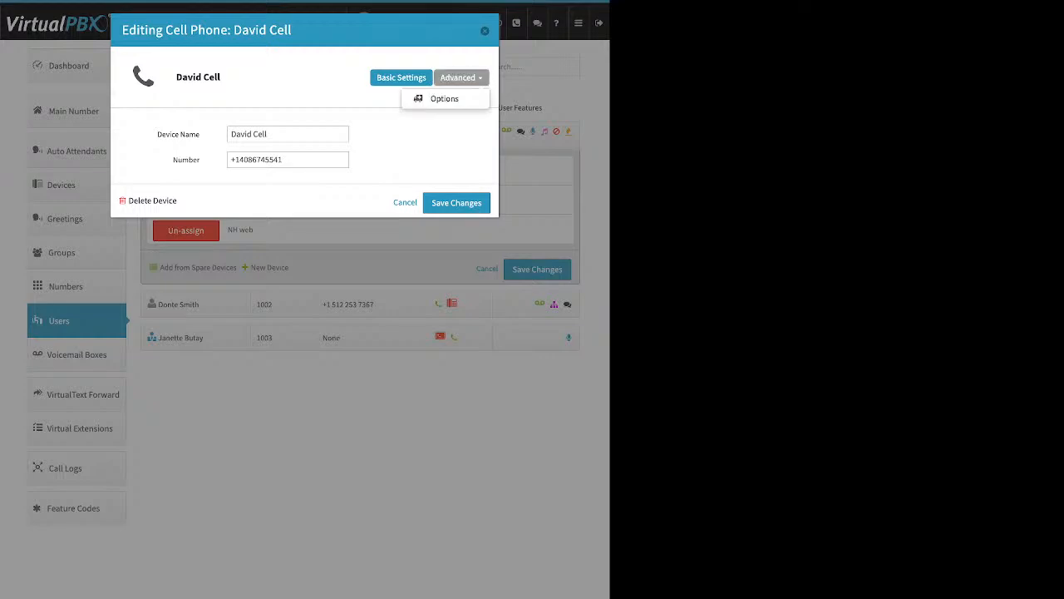
left_click(445, 99)
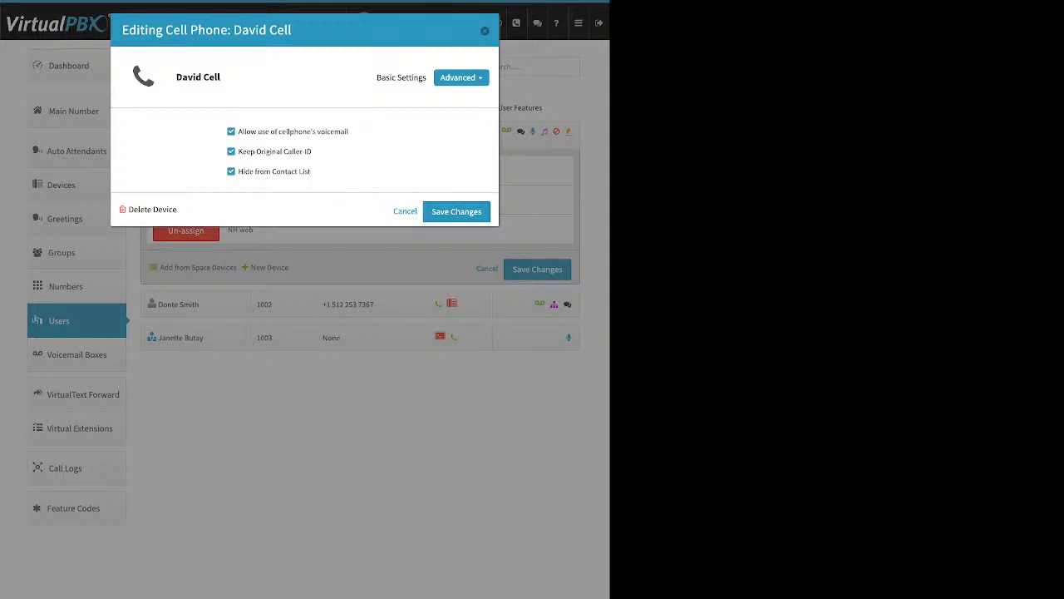
left_click(231, 131)
left_click_drag(313, 151, 238, 151)
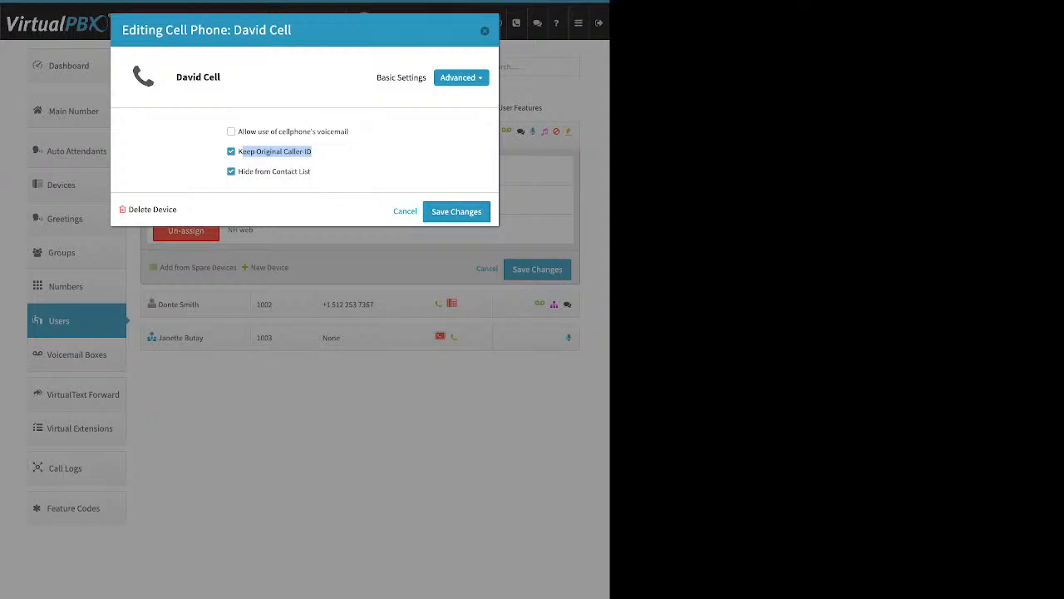
left_click(231, 151)
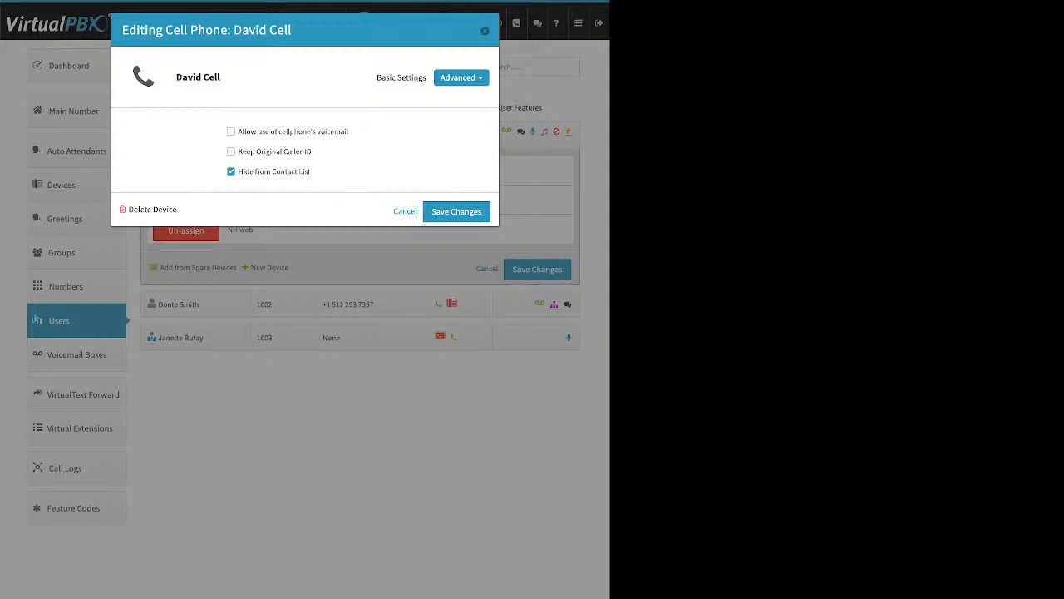
left_click(405, 211)
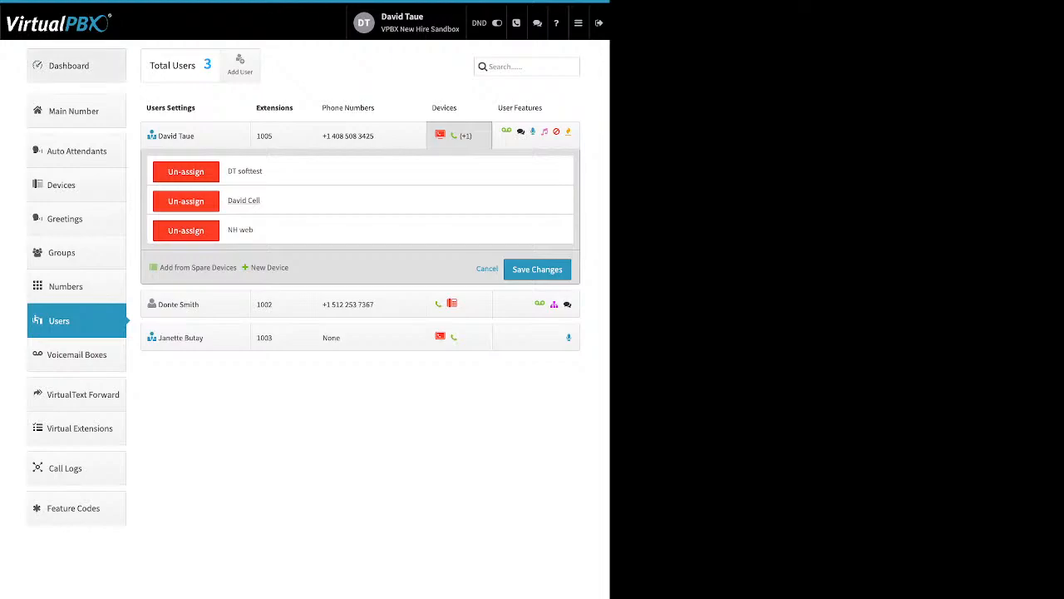
Examine the Company Caller ID number setting from the dashboard and close it without saving
left_click(69, 65)
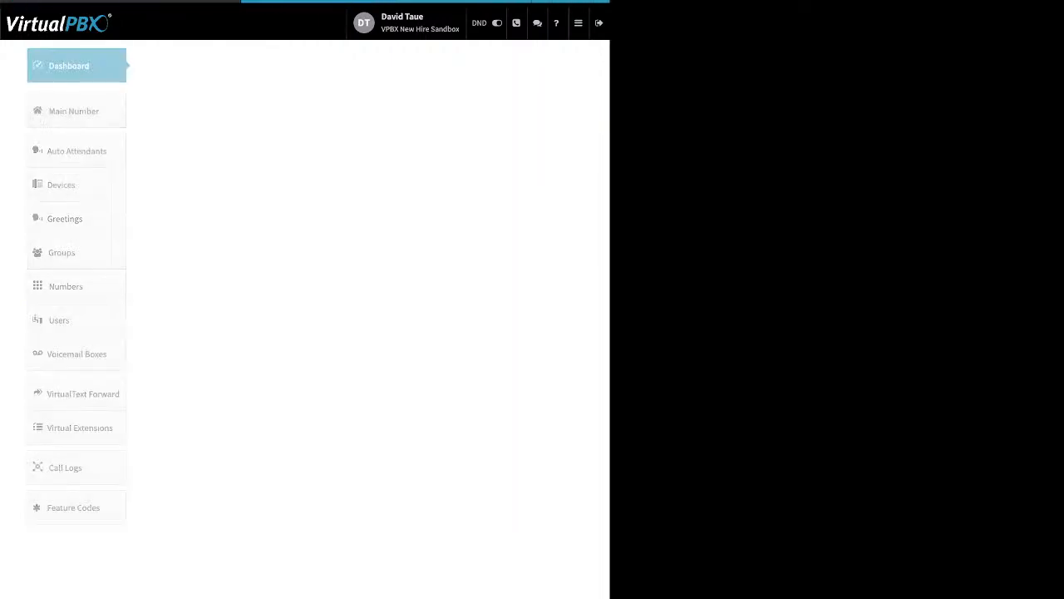
left_click(415, 66)
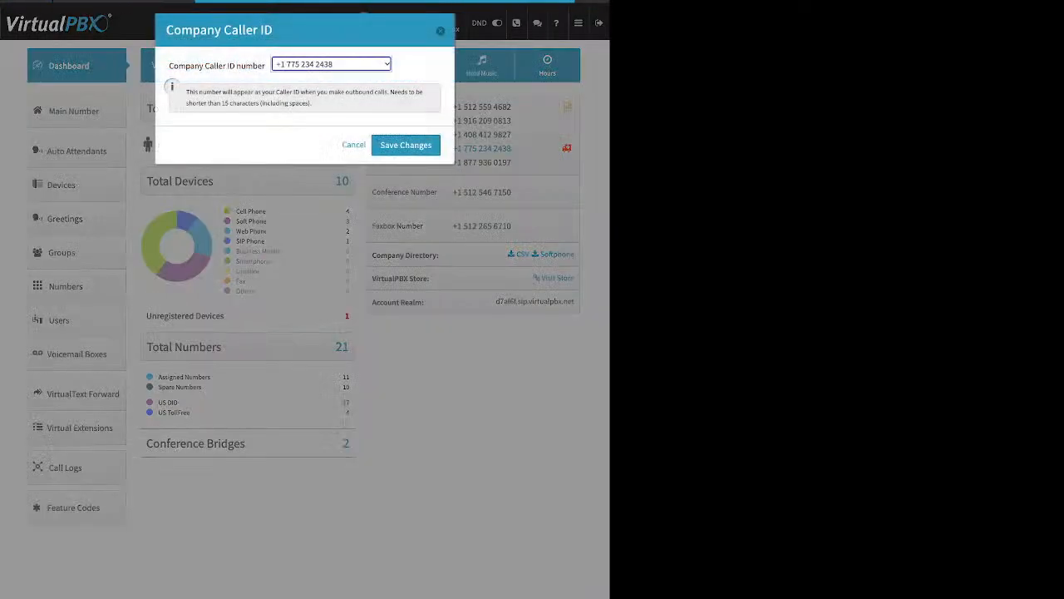
left_click_drag(169, 66, 265, 66)
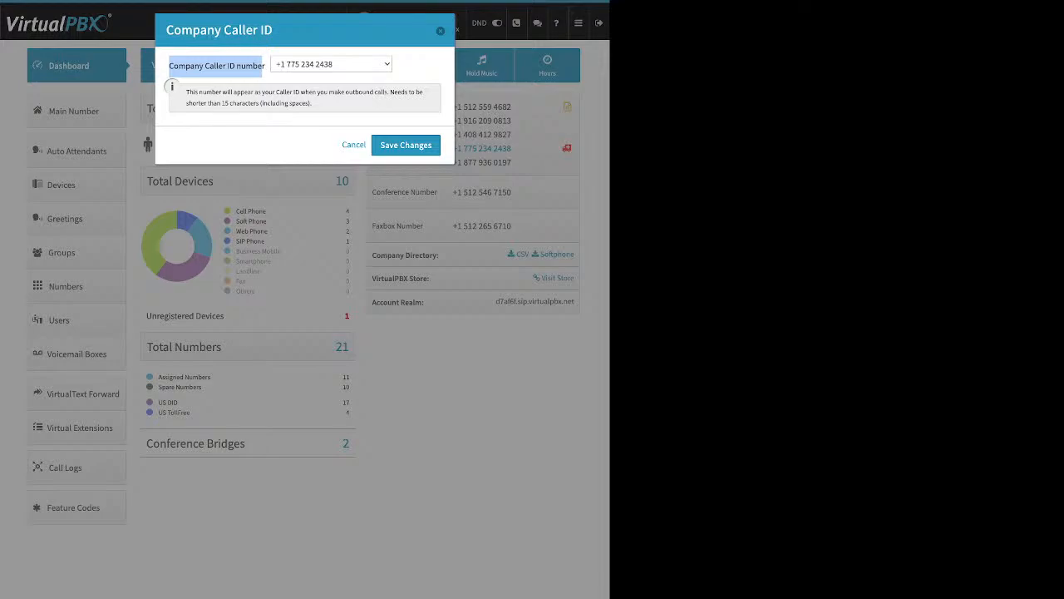
left_click(440, 31)
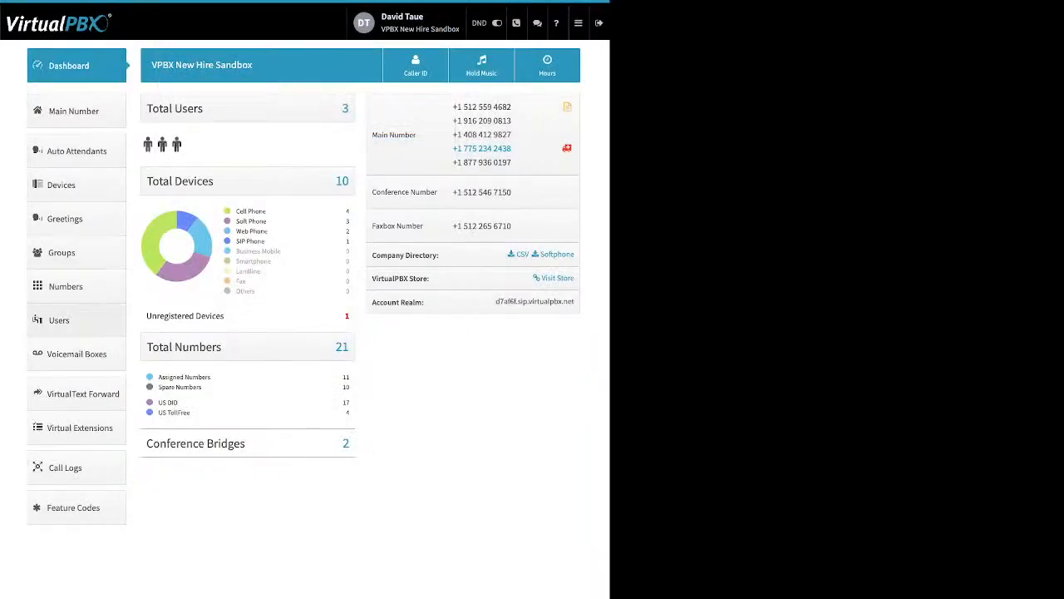
Start a new soft phone for the user at extension 1002 and examine its device name, SIP credentials, realm and configuration guide link
left_click(66, 320)
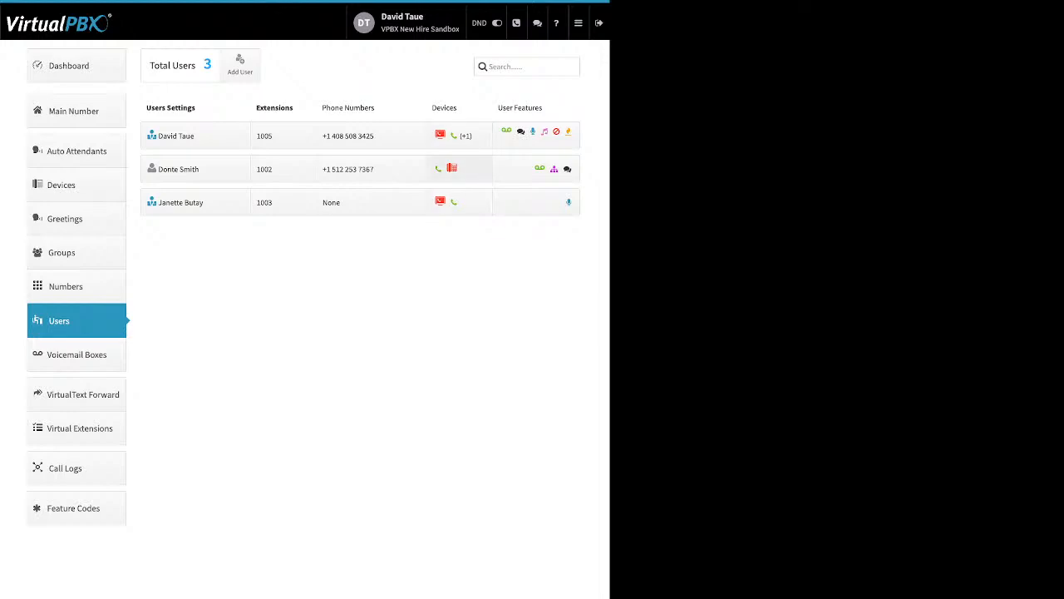
left_click(451, 169)
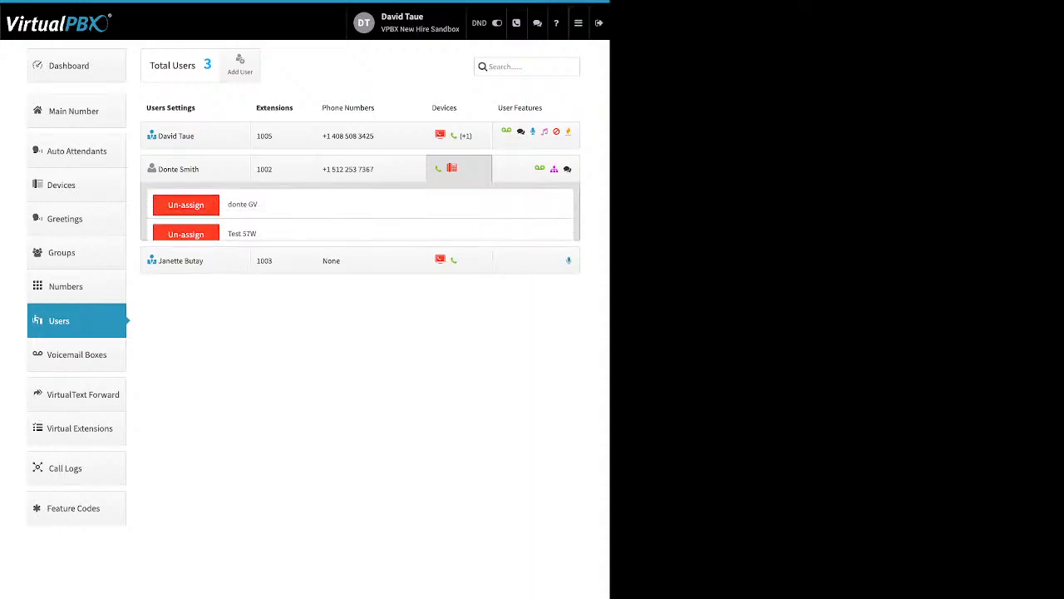
left_click(269, 271)
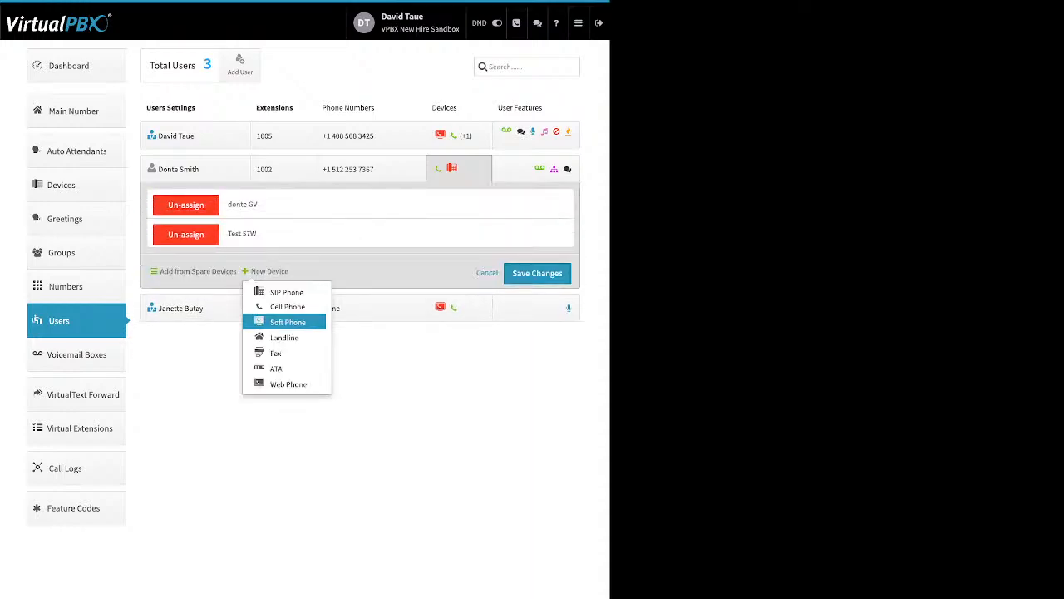
left_click(287, 322)
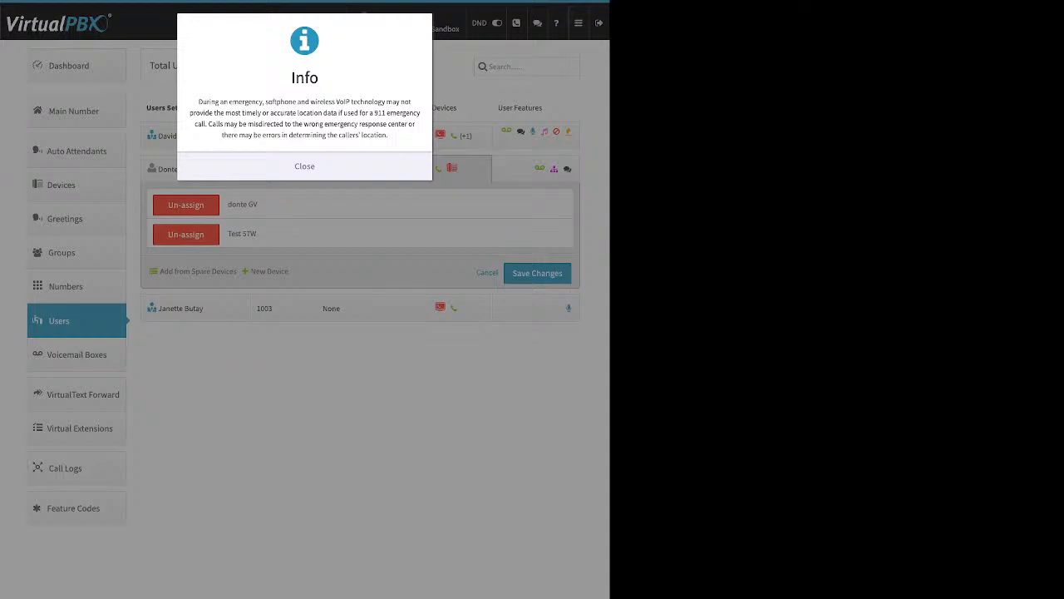
left_click(304, 166)
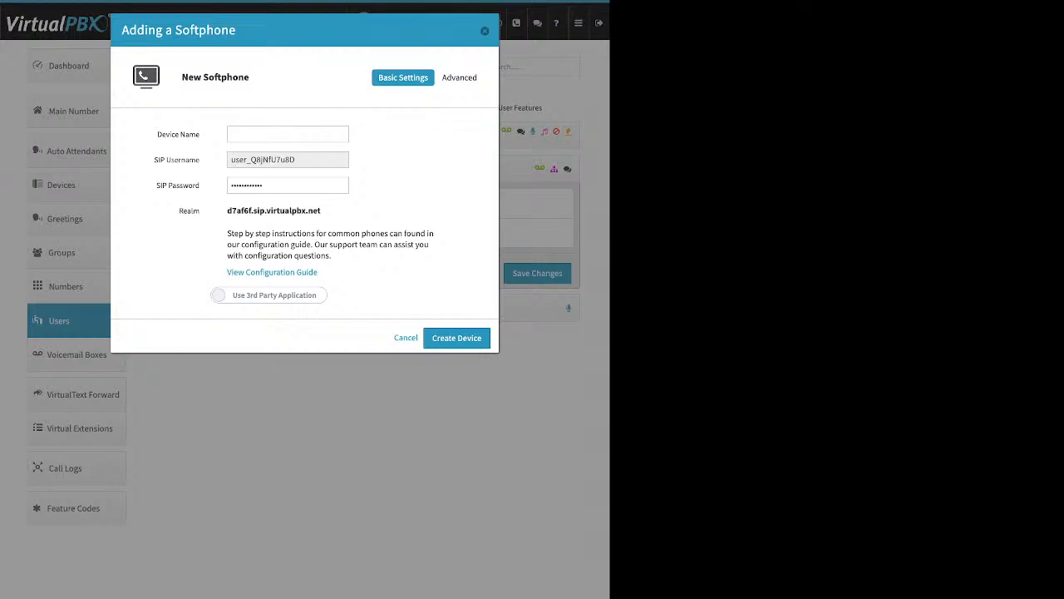
triple_click(178, 135)
left_click(179, 135)
left_click_drag(154, 160, 200, 159)
left_click(297, 186)
left_click_drag(289, 186, 229, 185)
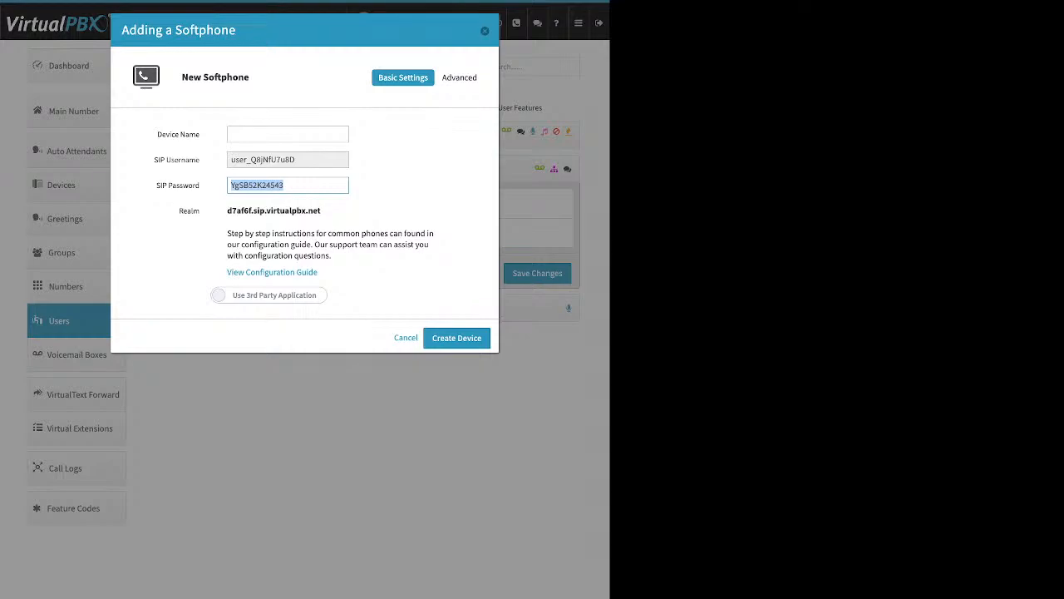
left_click_drag(322, 210, 227, 210)
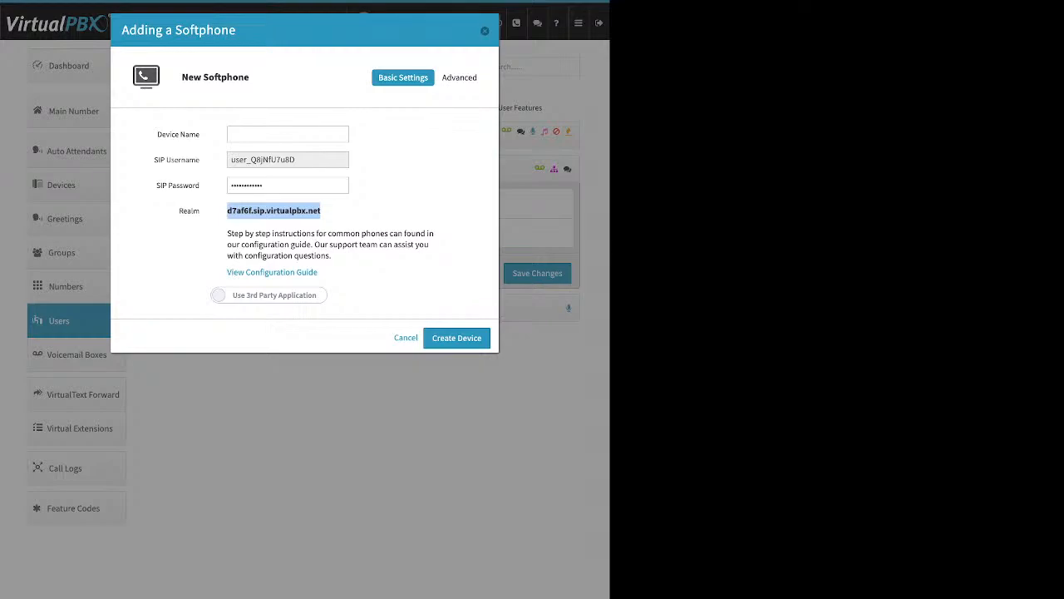
left_click_drag(318, 272, 227, 272)
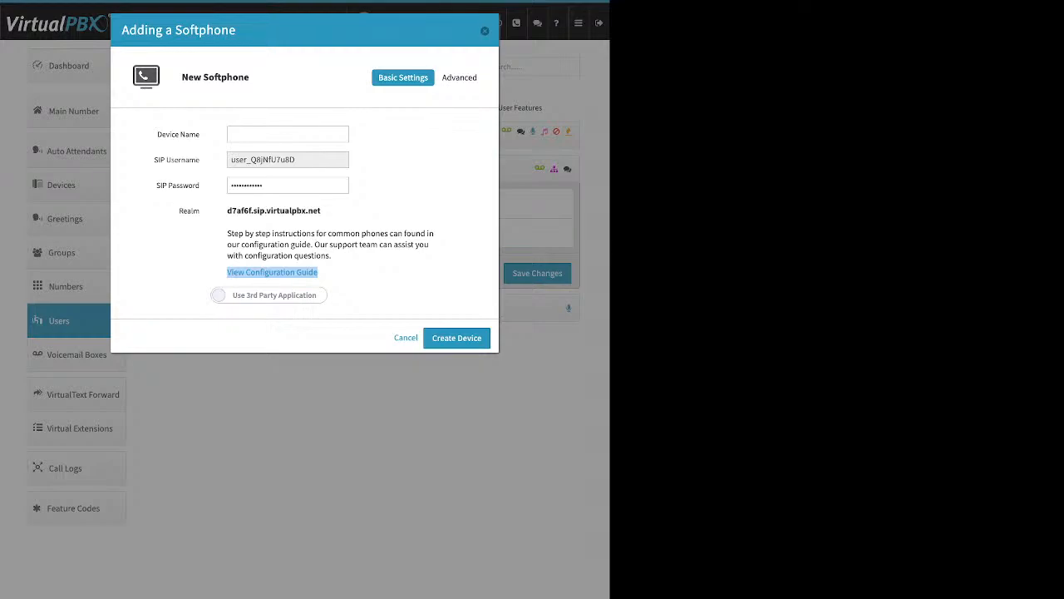
Switch the new soft phone to "Use VirtualPBX Application", discard it without creating the device, and collapse the user's device list
left_click(268, 295)
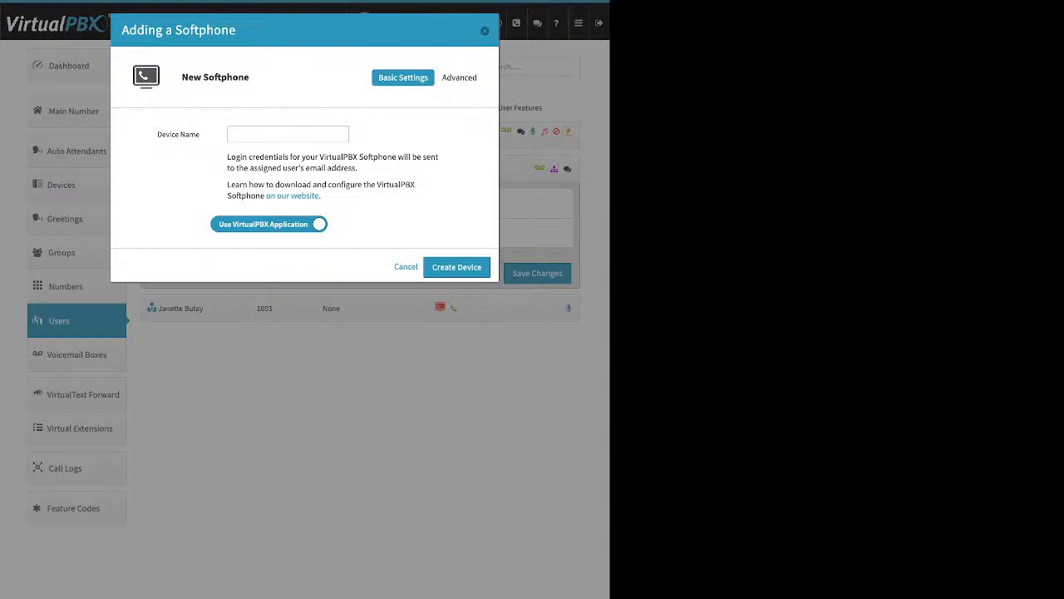
left_click(282, 134)
key("Escape")
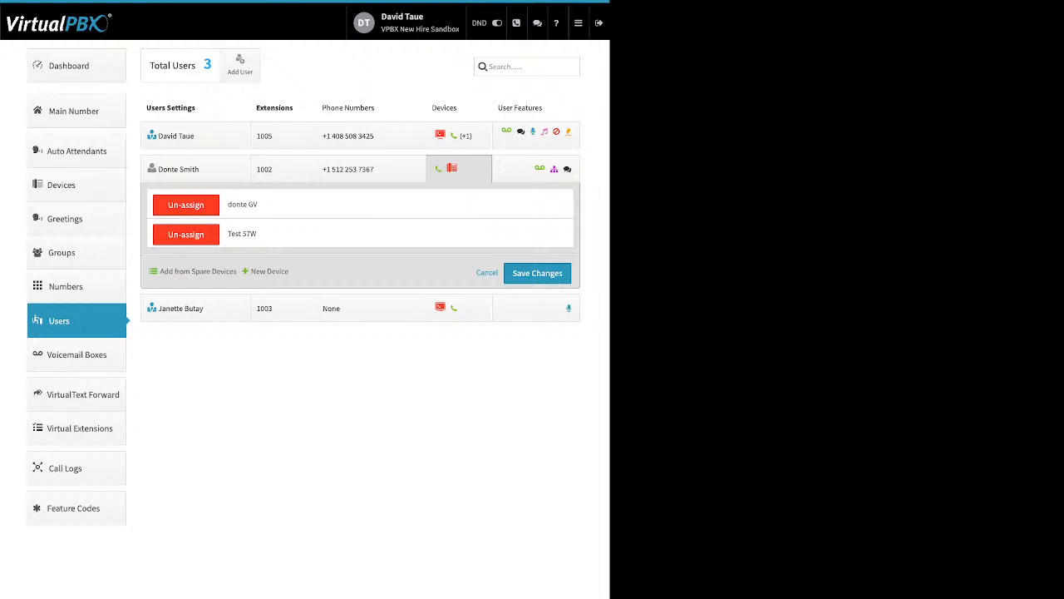
left_click(459, 169)
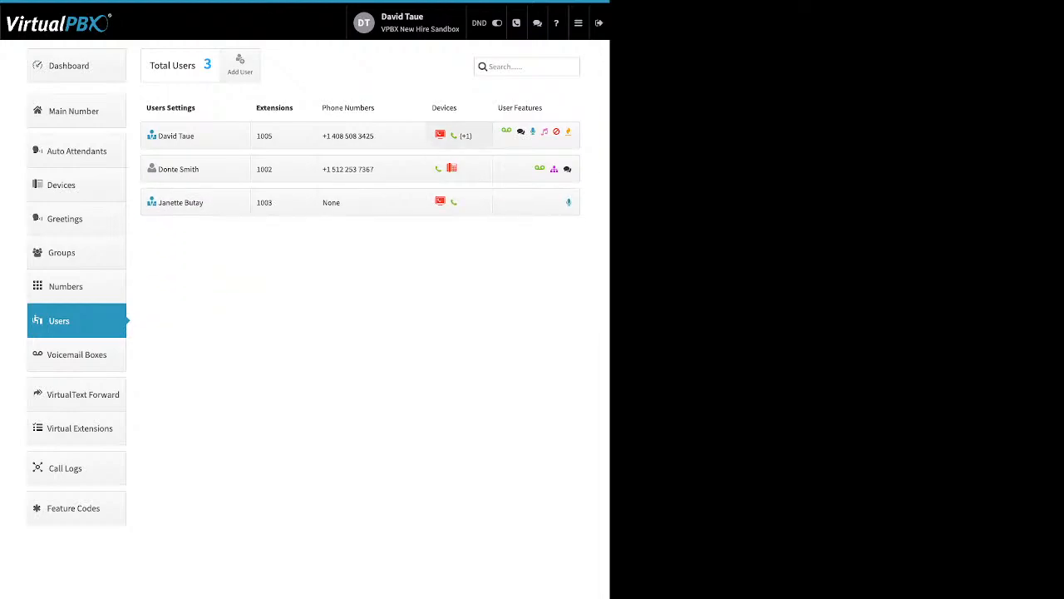
Start a new web phone for the user at extension 1005, examine its basic settings, and close it without creating the device
left_click(459, 136)
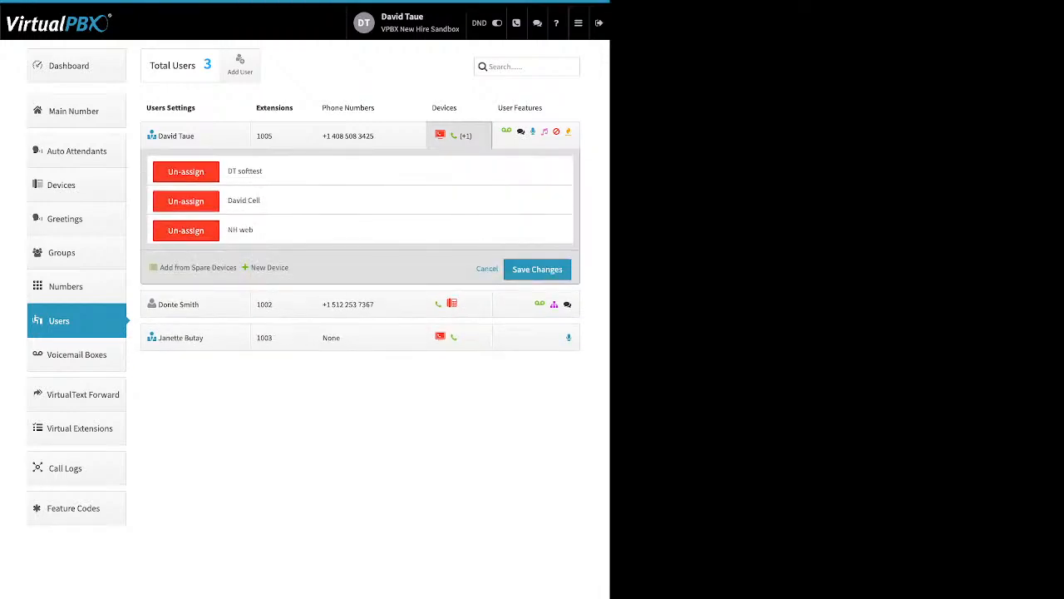
left_click(269, 268)
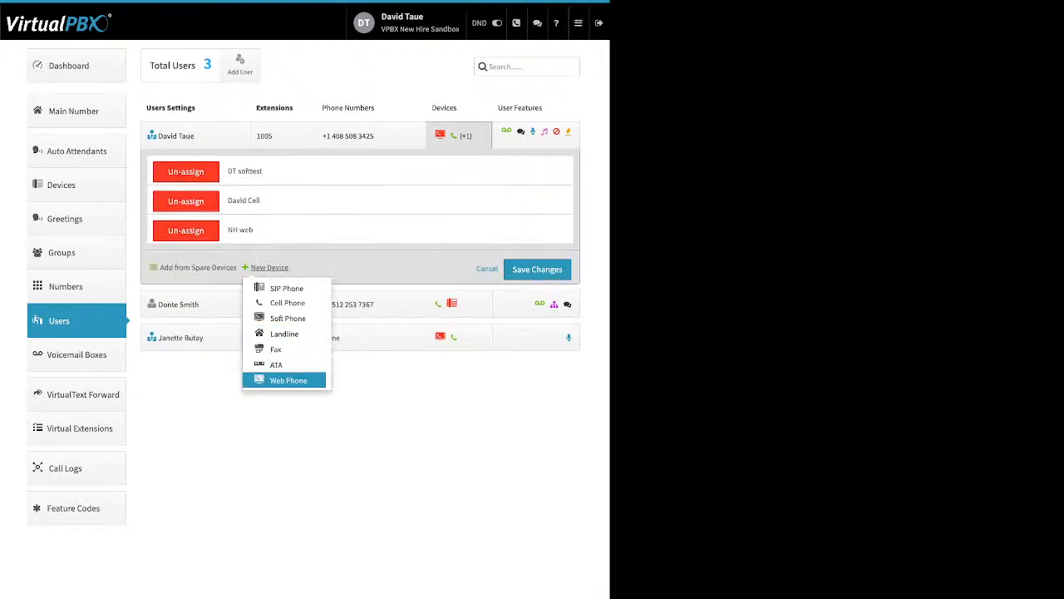
left_click(288, 380)
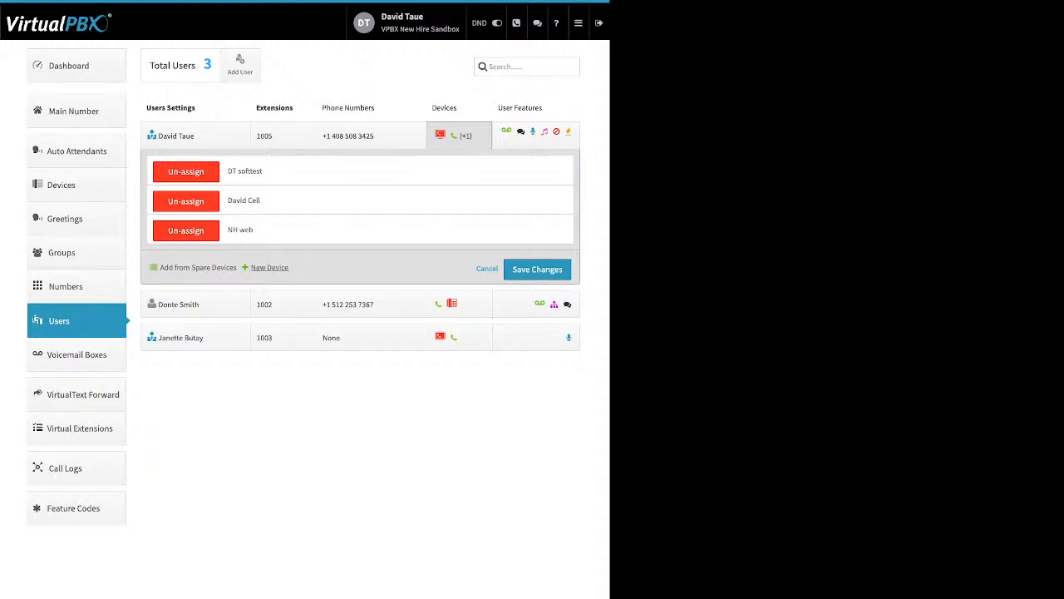
left_click(270, 268)
left_click(287, 380)
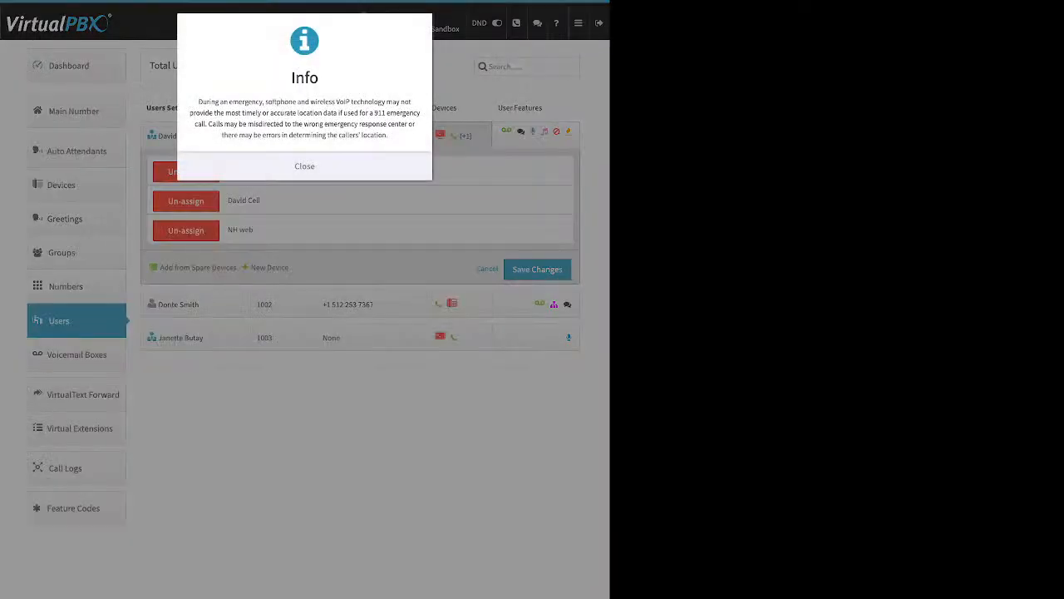
left_click(304, 166)
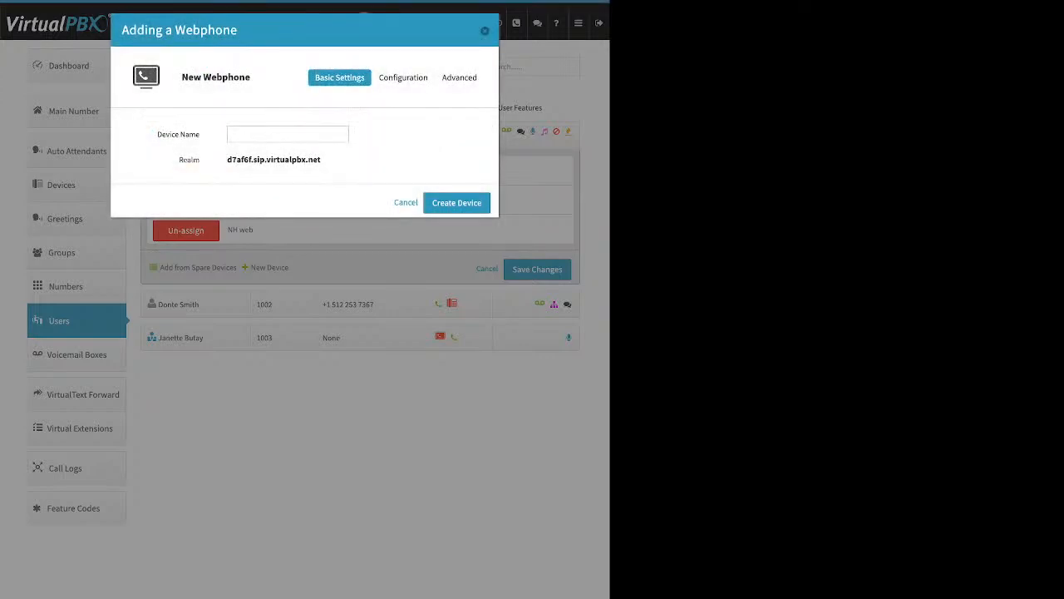
triple_click(179, 134)
left_click(485, 31)
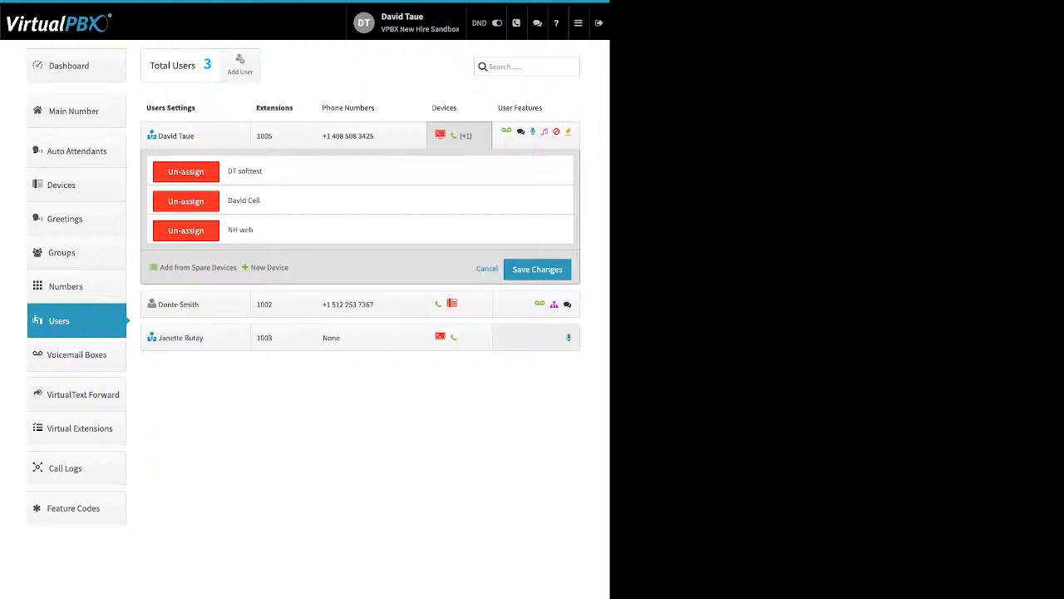
Turn on the Caller-ID Number feature for the user at extension 1005, check the number choices, and close without saving
left_click(536, 133)
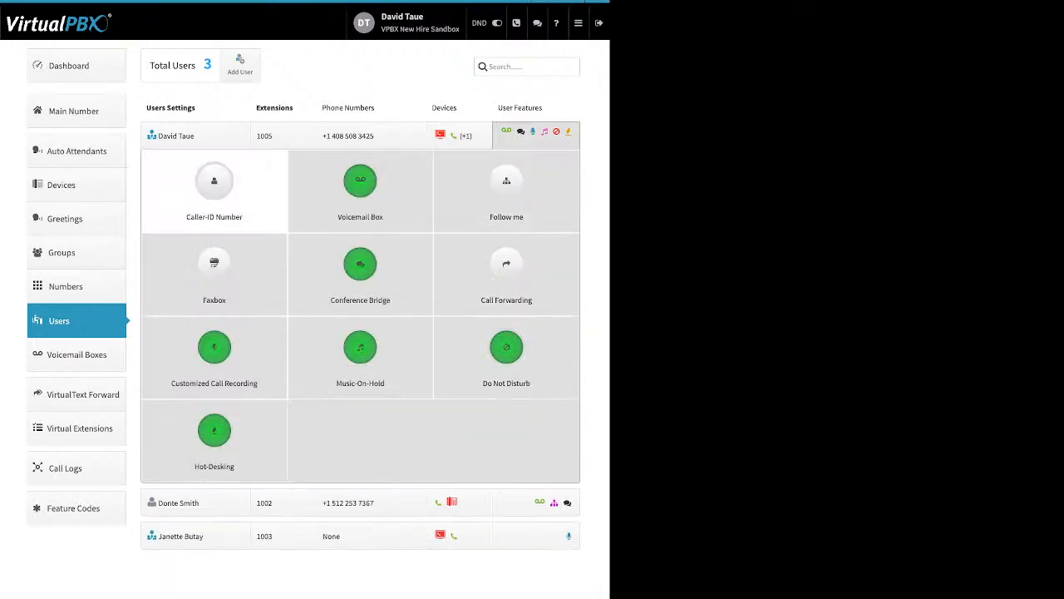
left_click(214, 183)
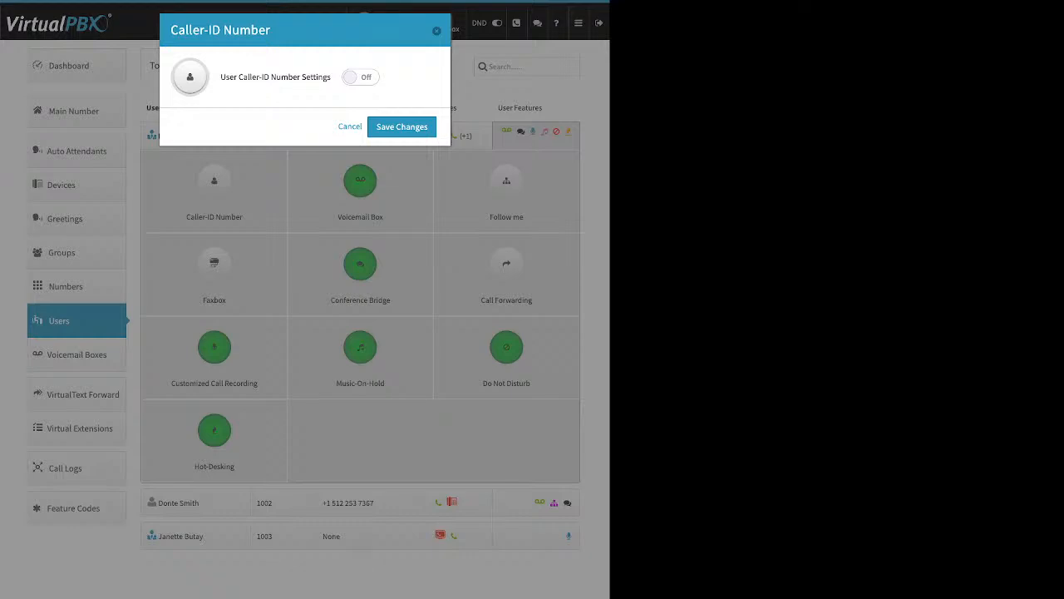
left_click_drag(226, 77, 332, 77)
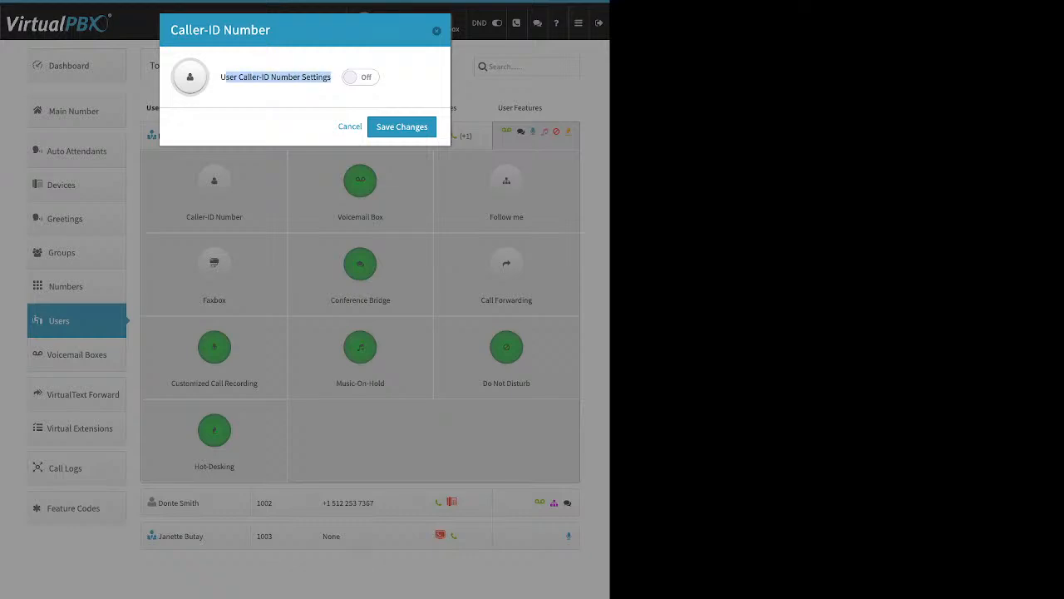
left_click(361, 78)
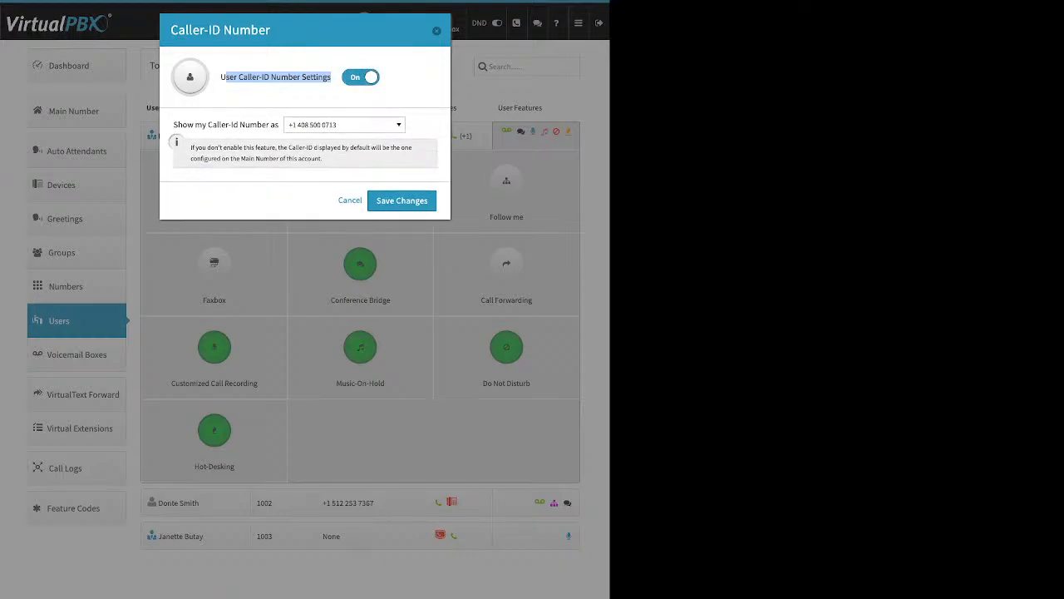
left_click(344, 125)
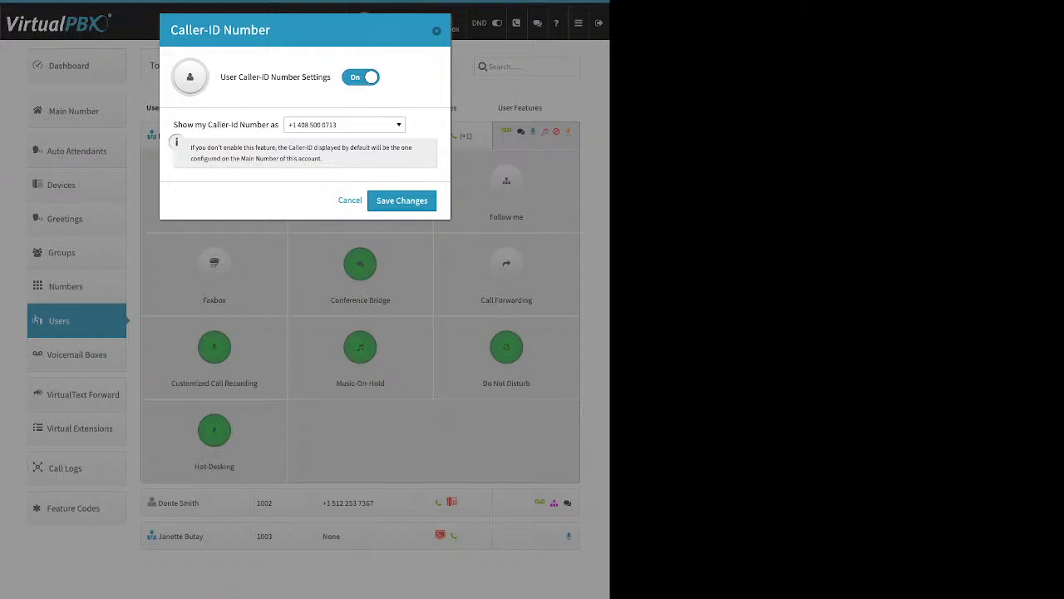
key("Escape")
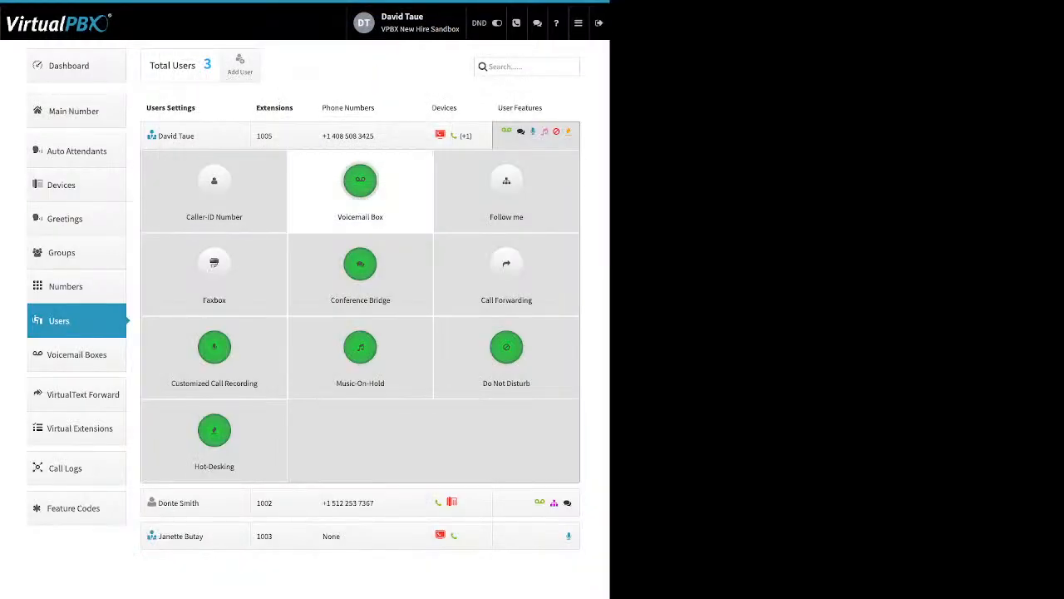
Examine the user's Voicemail Box feature, including the option to attach voicemail messages to email, and close it without saving
left_click(360, 181)
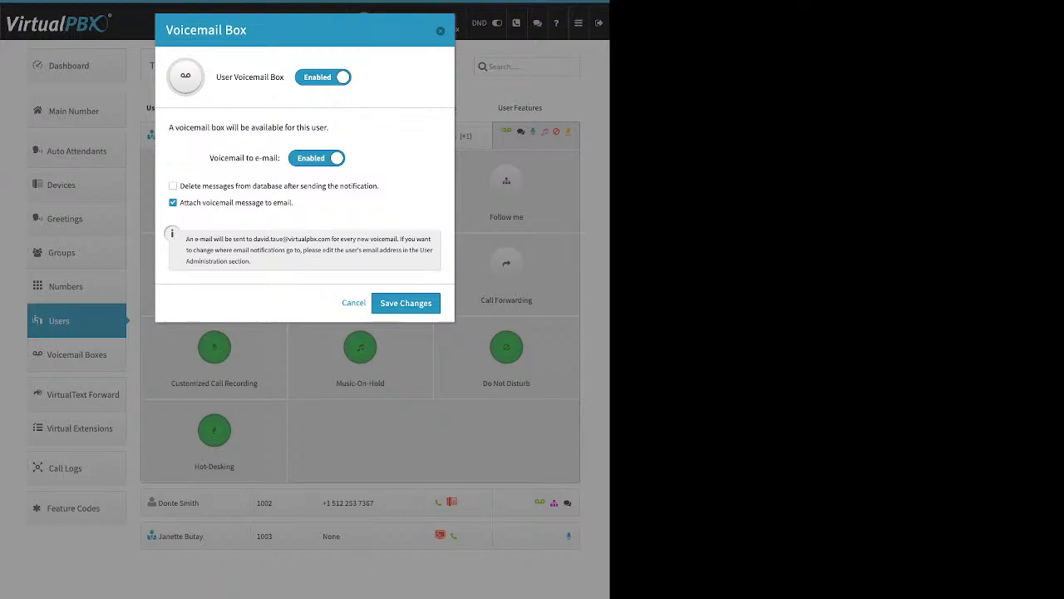
left_click_drag(295, 202, 180, 202)
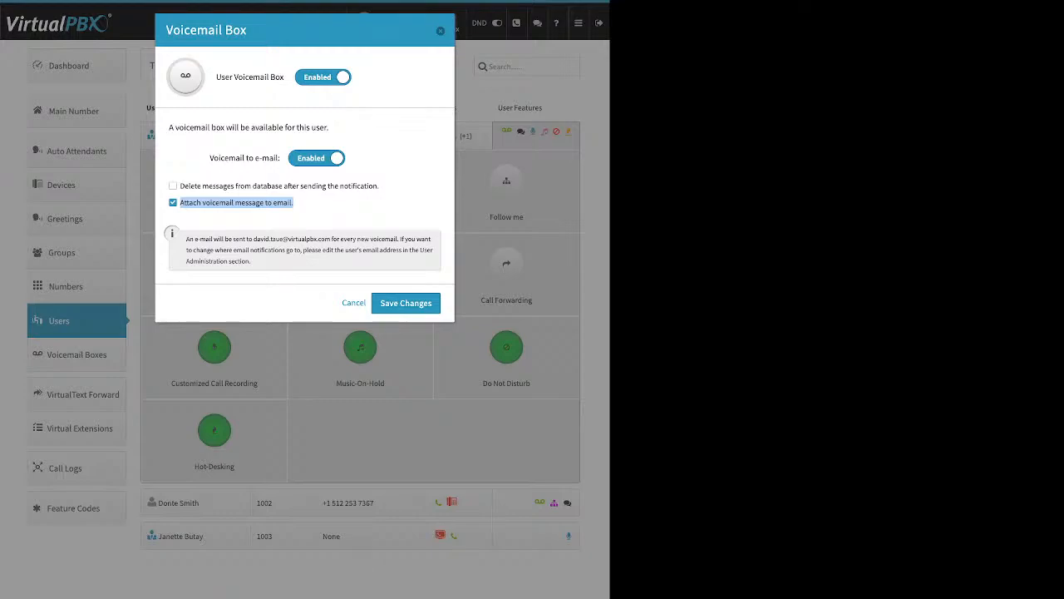
key("Escape")
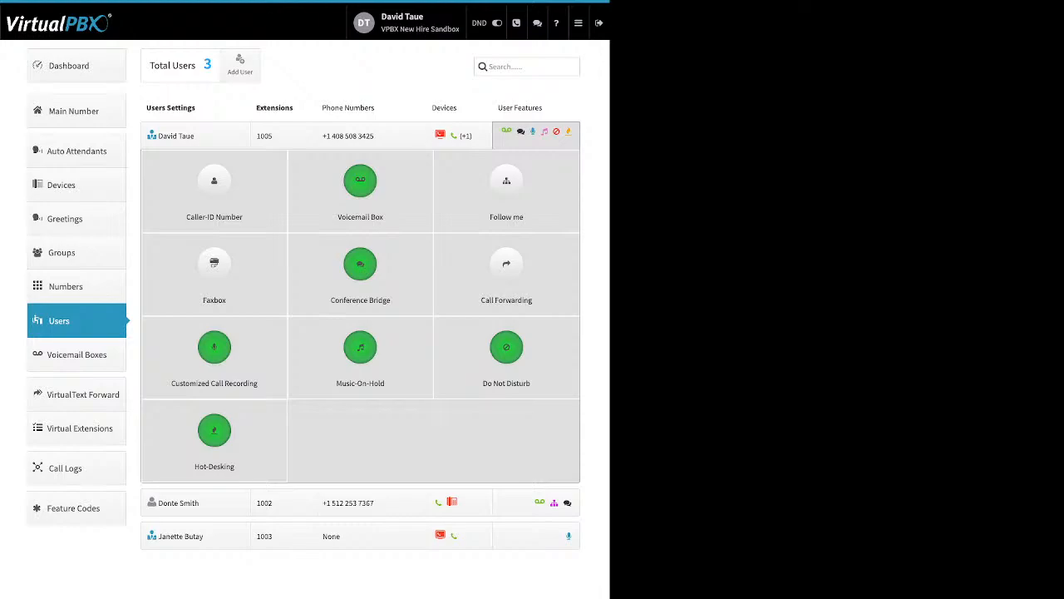
Open the User Portal's voicemails, select the newest message to view its Mark As options, and return to the dashboard
mouse_move(579, 23)
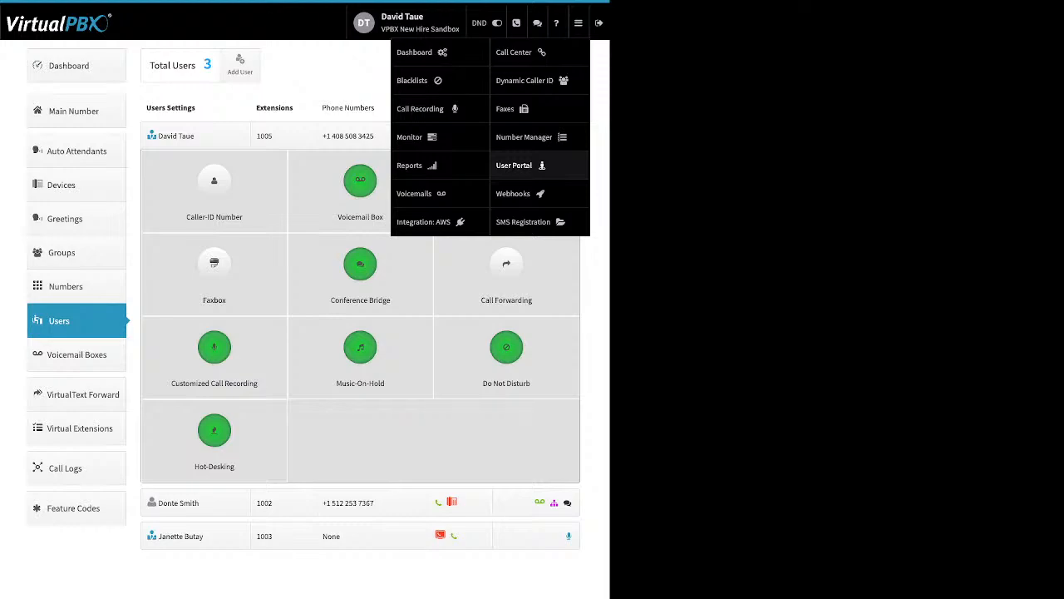
left_click(514, 165)
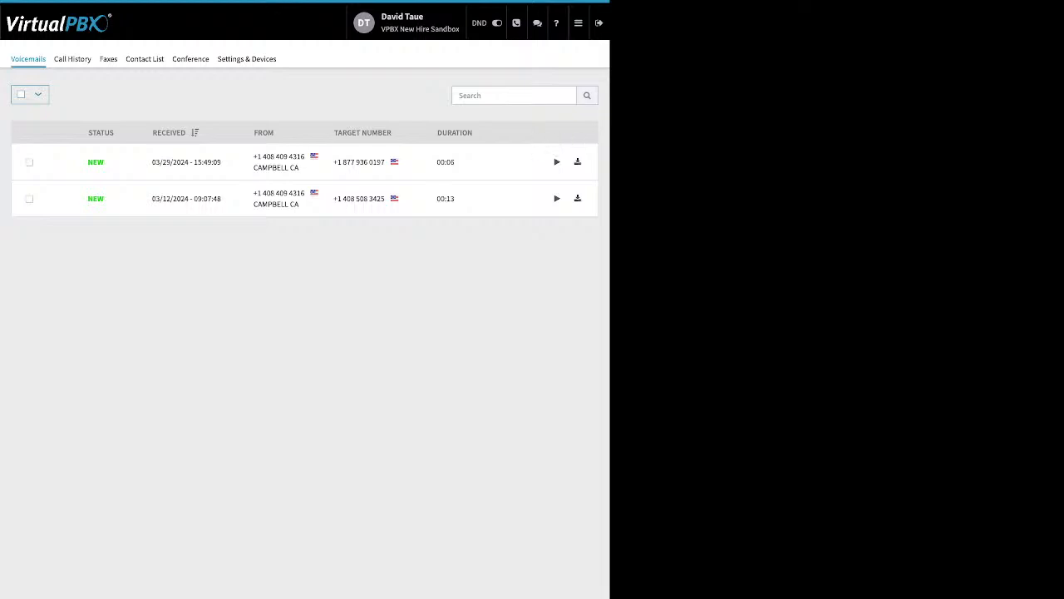
left_click(29, 162)
left_click(77, 94)
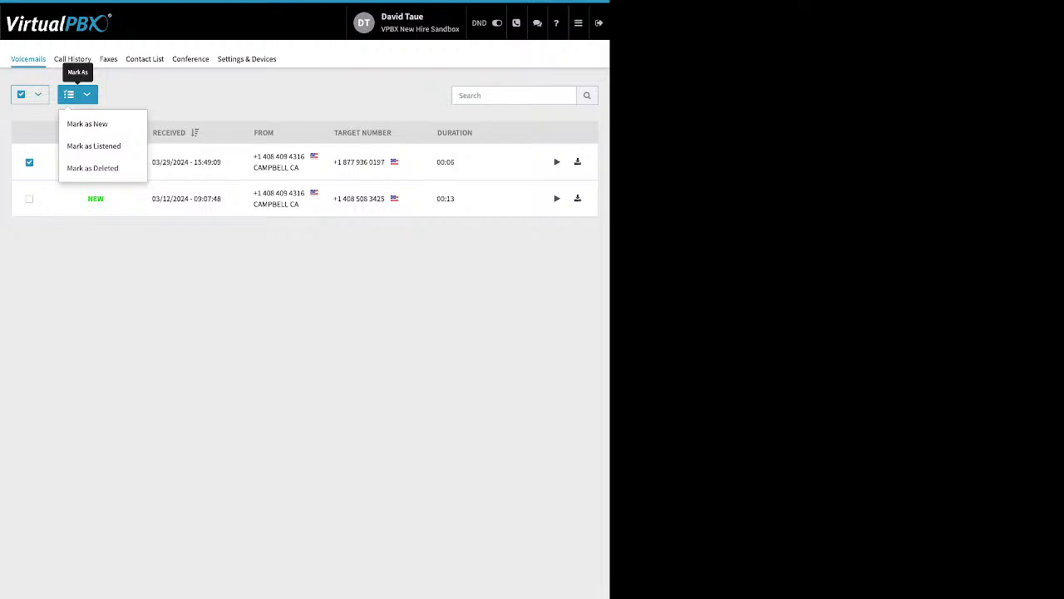
left_click(578, 22)
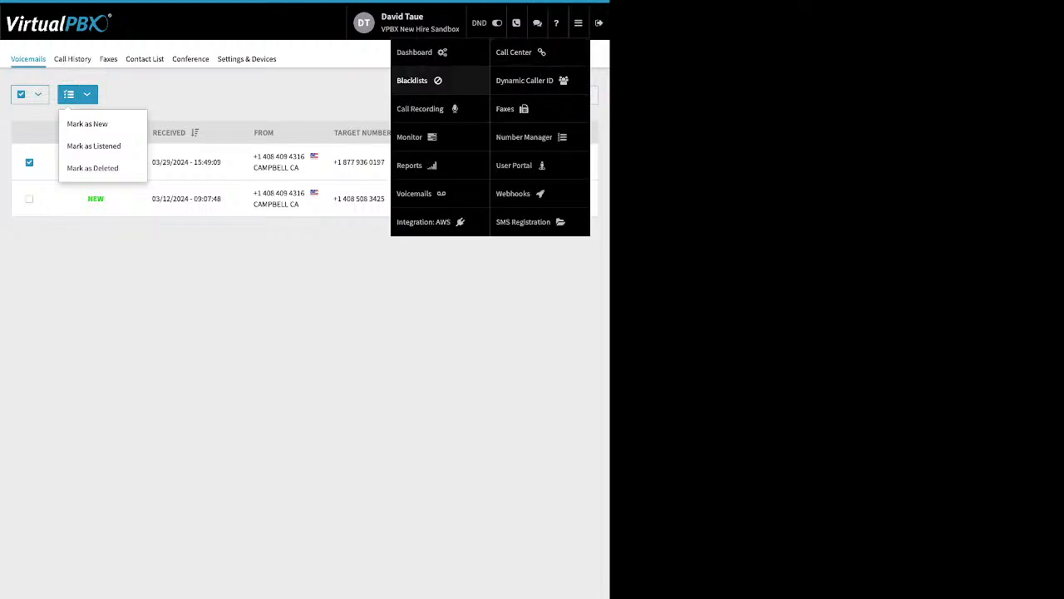
left_click(414, 51)
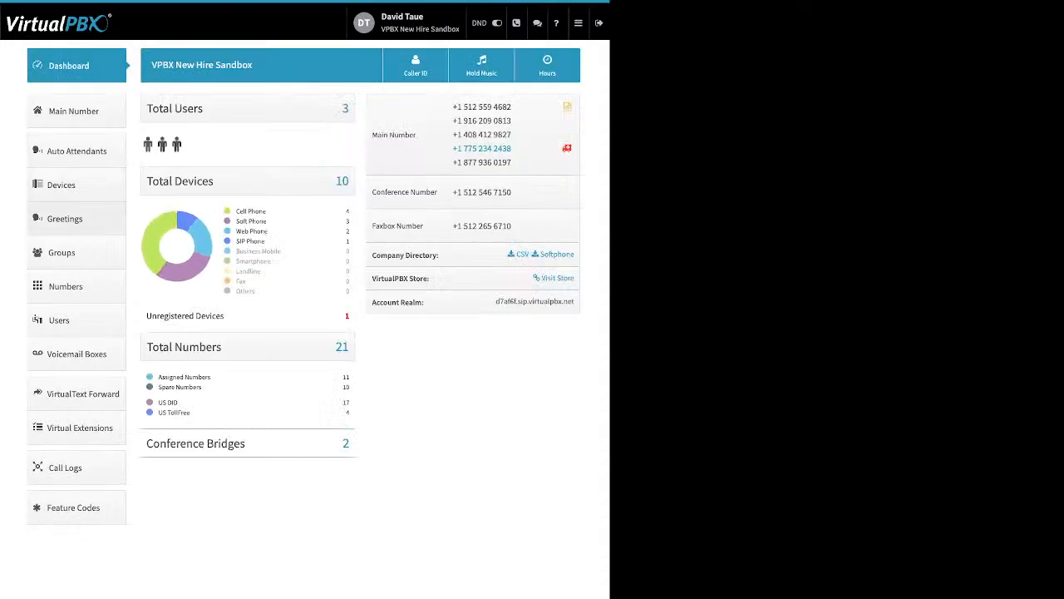
Examine the Voicemail Box feature of the user at extension 1005, including the option to delete messages after notification, and close it without saving
left_click(58, 319)
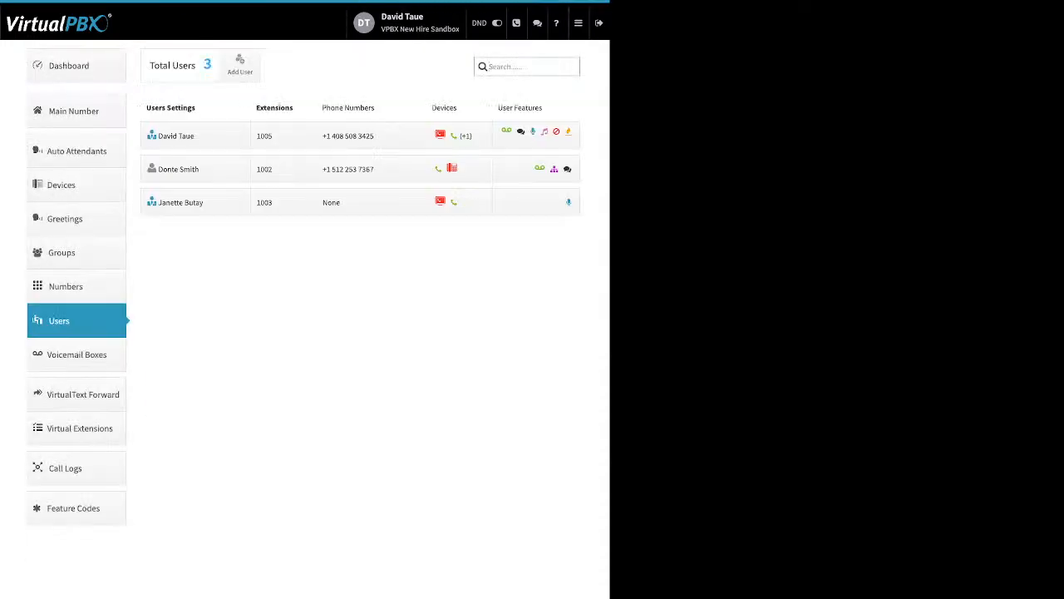
left_click(536, 135)
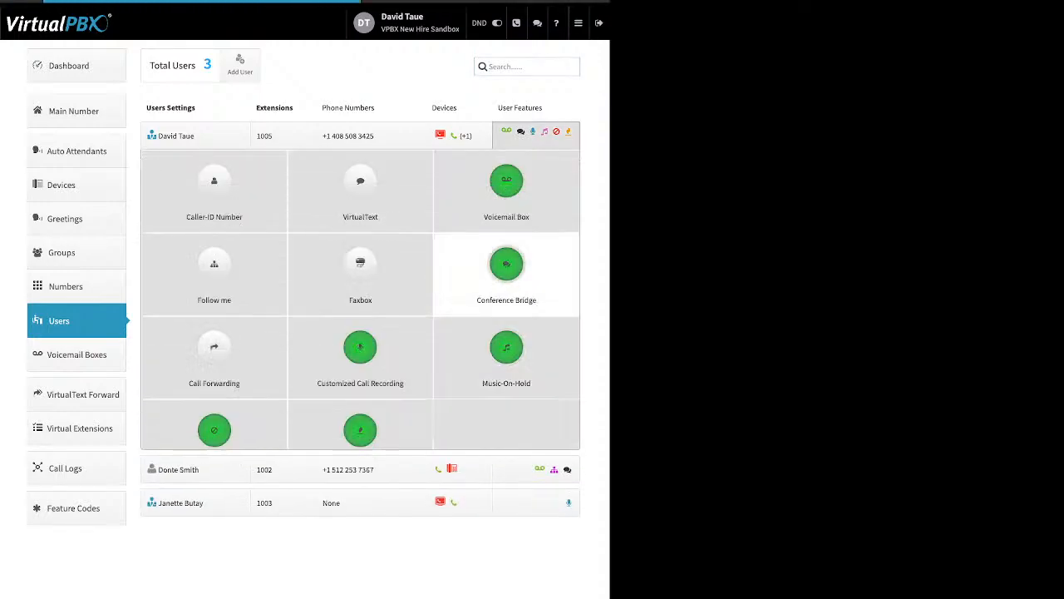
left_click(360, 181)
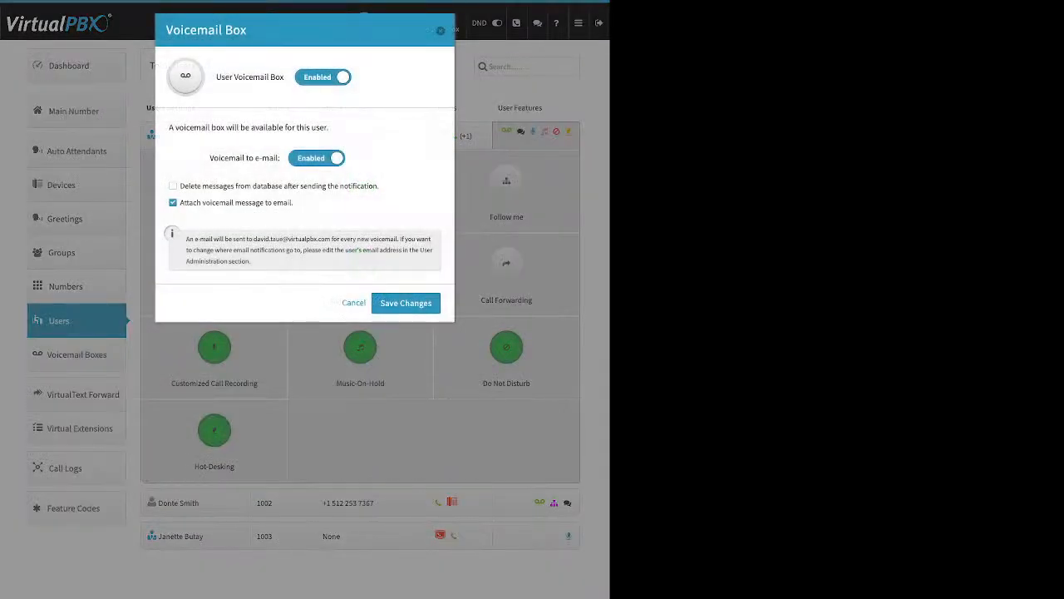
left_click_drag(379, 186, 180, 186)
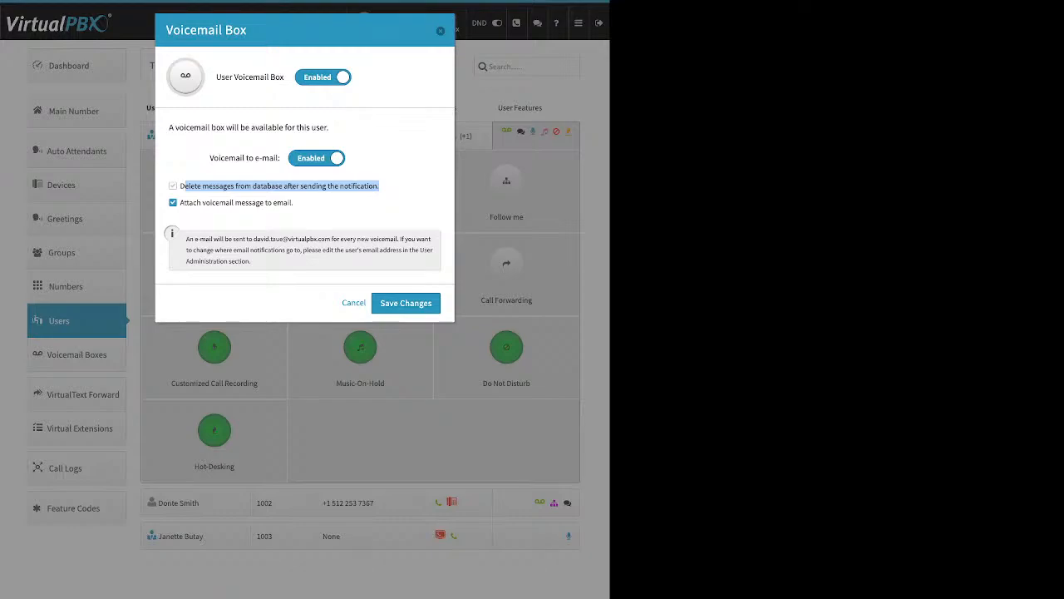
left_click(441, 31)
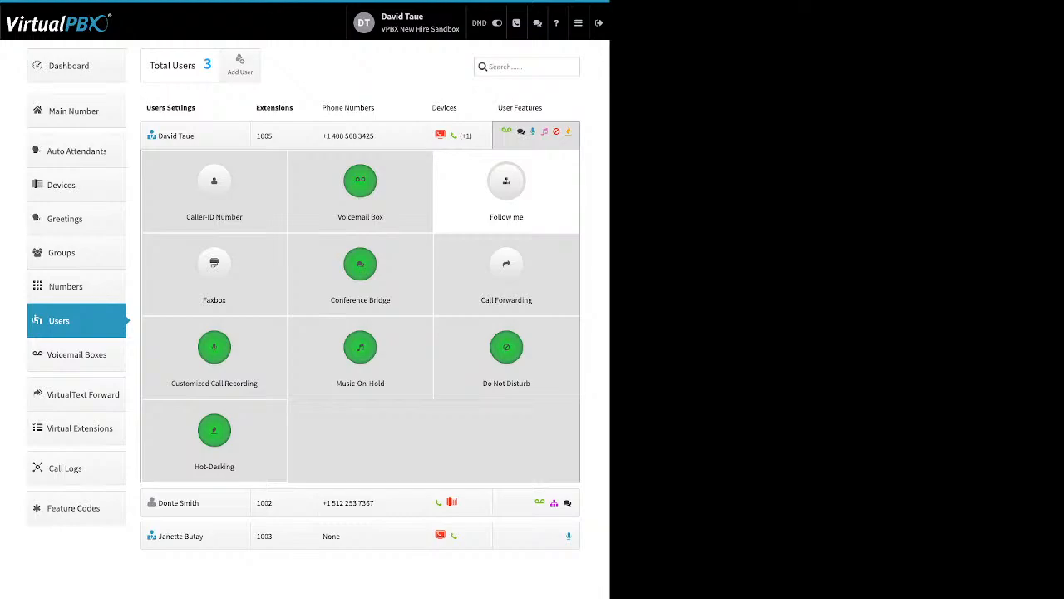
Turn on Follow me for the user, letting DT softtest ring from 0 to 61 seconds and NH web from 0 to 58 seconds
left_click(506, 183)
left_click(301, 77)
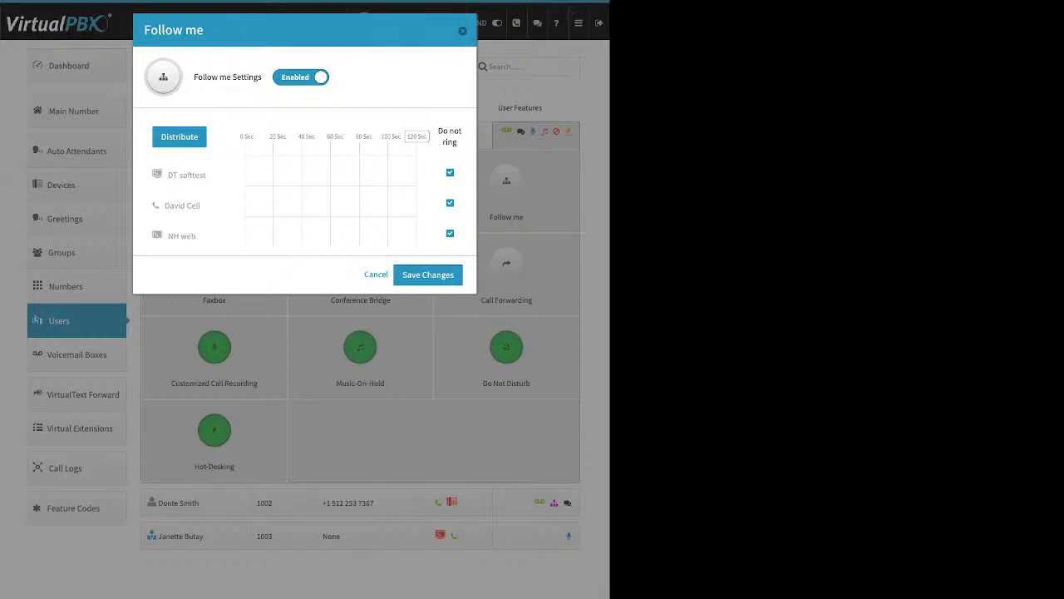
left_click_drag(443, 132, 458, 143)
left_click(453, 141)
left_click(449, 172)
left_click(450, 234)
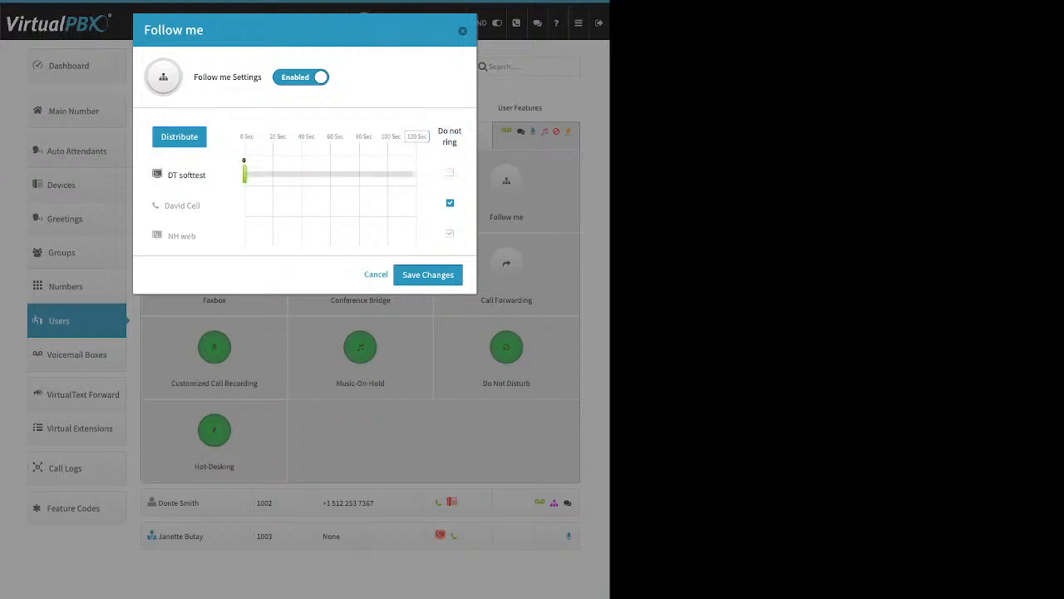
left_click_drag(244, 236, 328, 236)
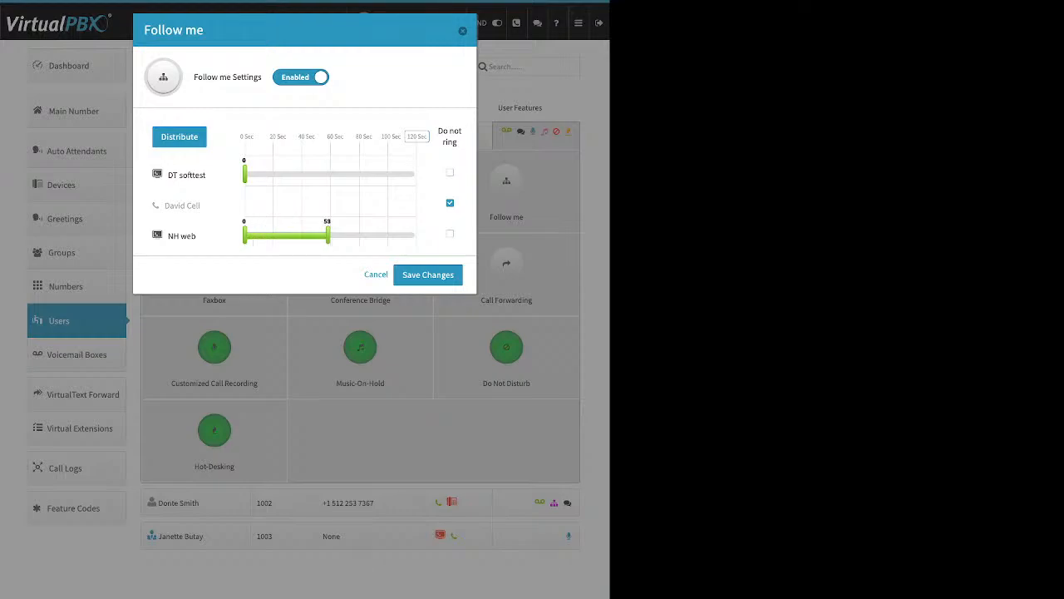
left_click_drag(245, 175, 332, 174)
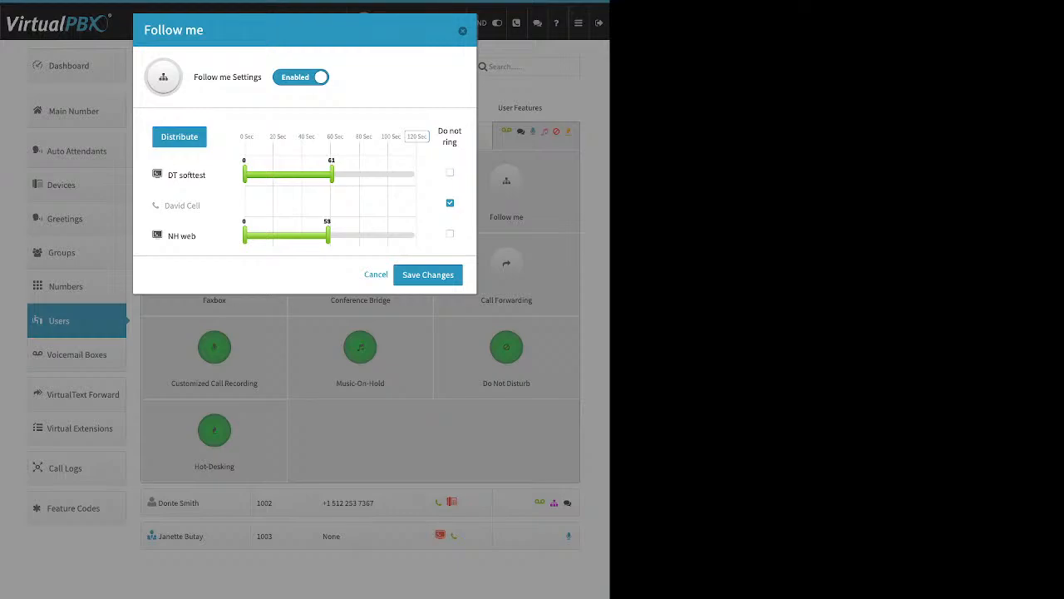
Set the Follow me timeline to 90 seconds and distribute the ring times evenly, with NH web ahead of DT softtest
left_click_drag(427, 137, 327, 136)
left_click(418, 137)
type("90")
key("Return")
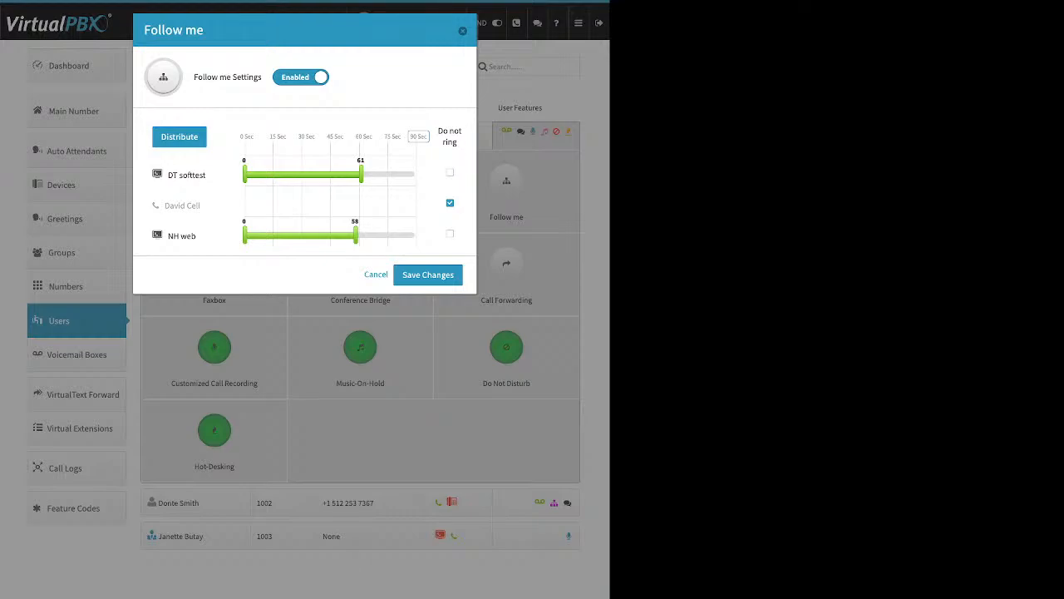
left_click(179, 137)
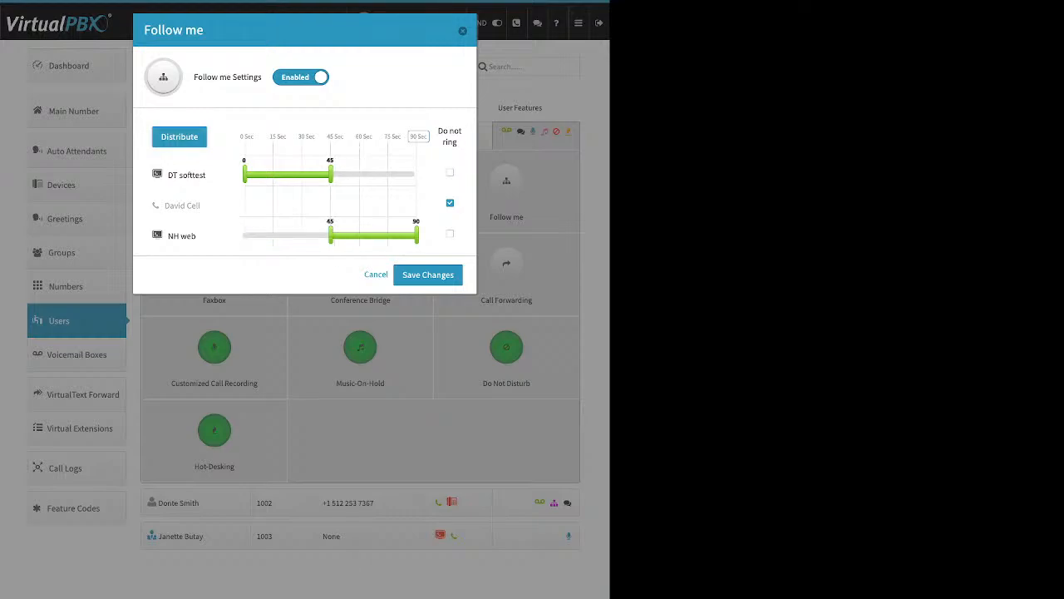
left_click_drag(181, 237, 193, 164)
left_click(179, 138)
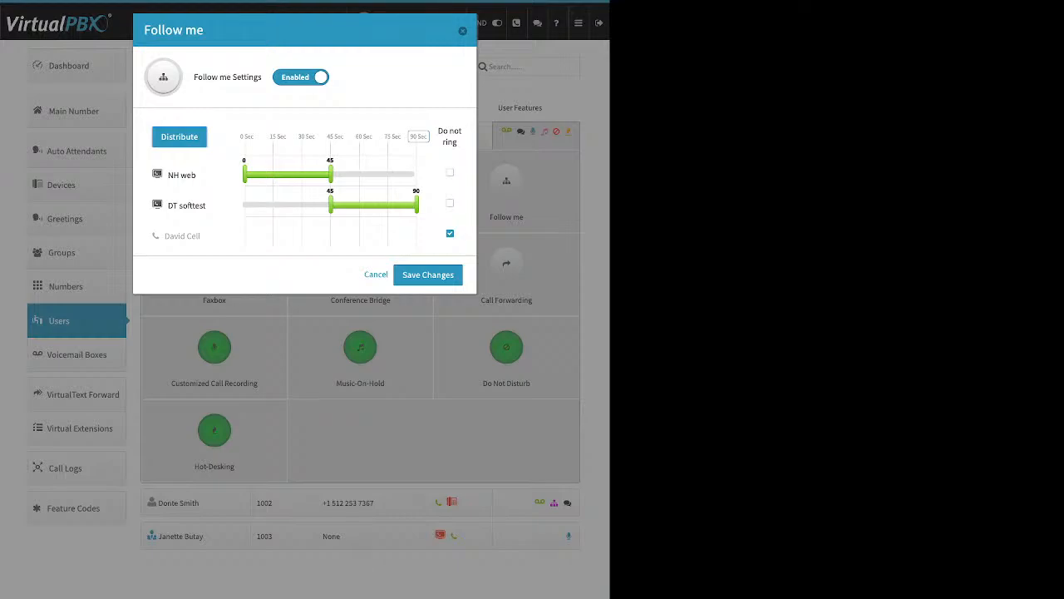
Include the user's cell phone in an evenly distributed ring sequence, set it back to Do not ring, and close Follow me without saving
left_click(450, 234)
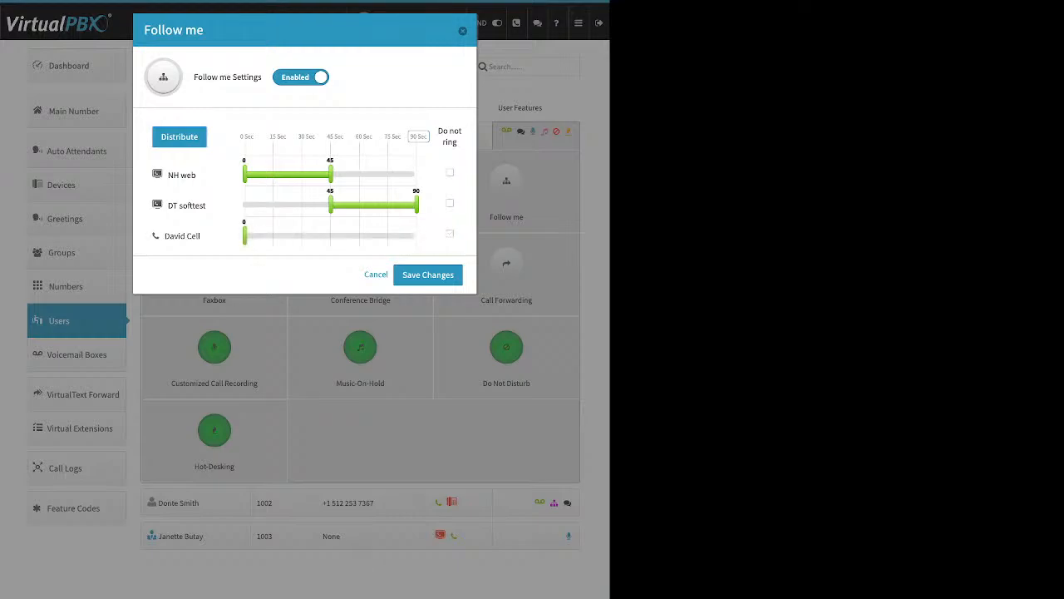
left_click(179, 136)
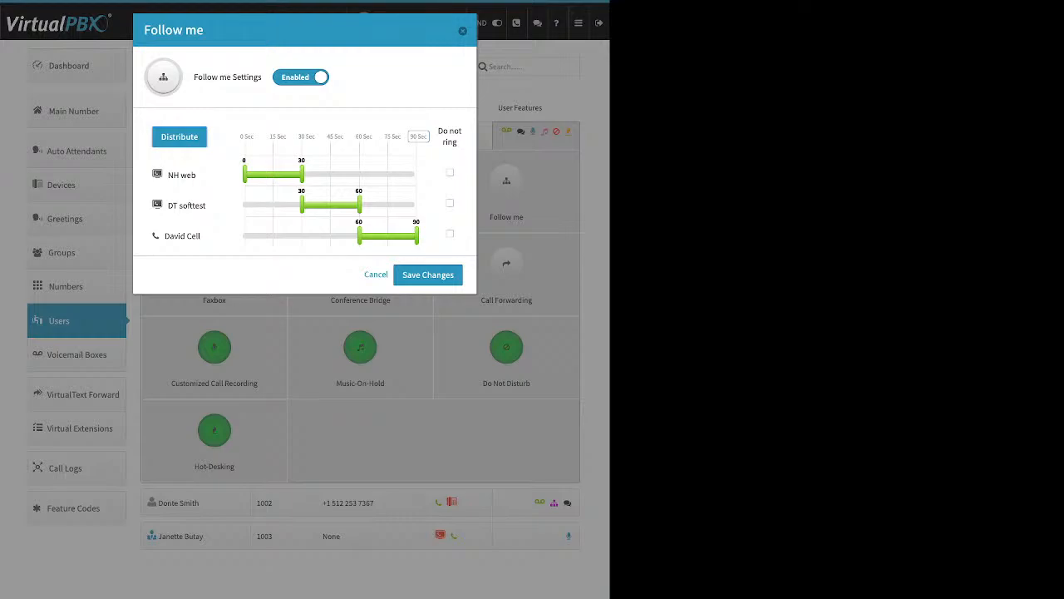
left_click(450, 234)
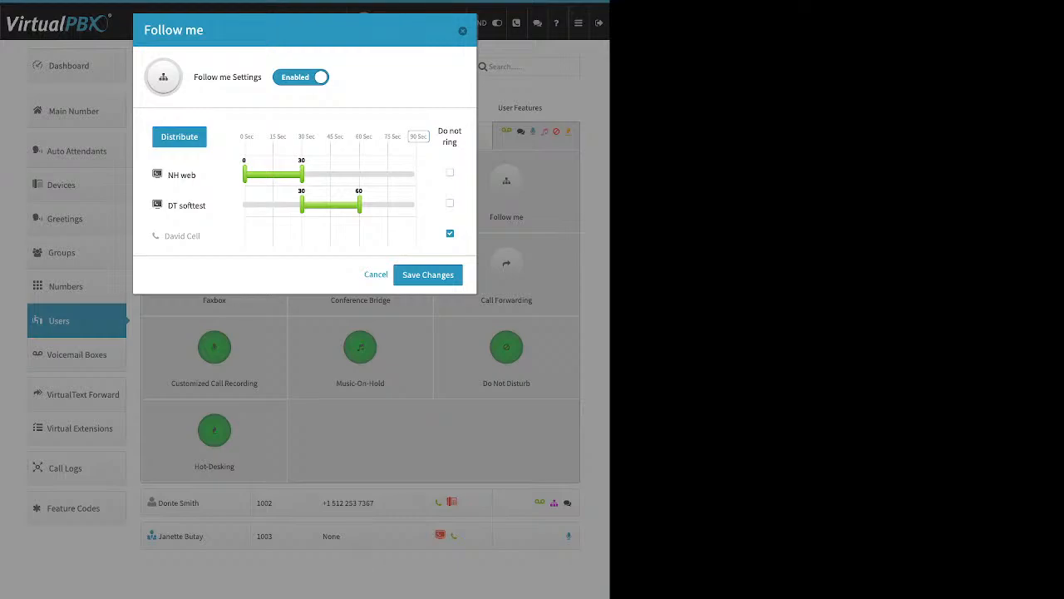
left_click(463, 30)
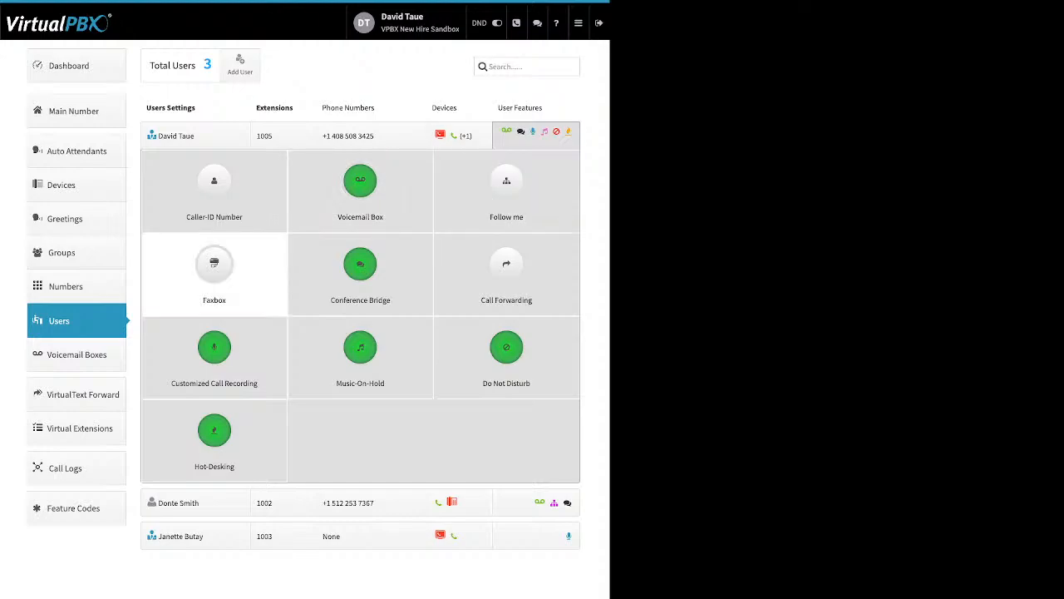
Turn on the user's Faxbox feature, check the fax number choices, and close it without saving
left_click(214, 266)
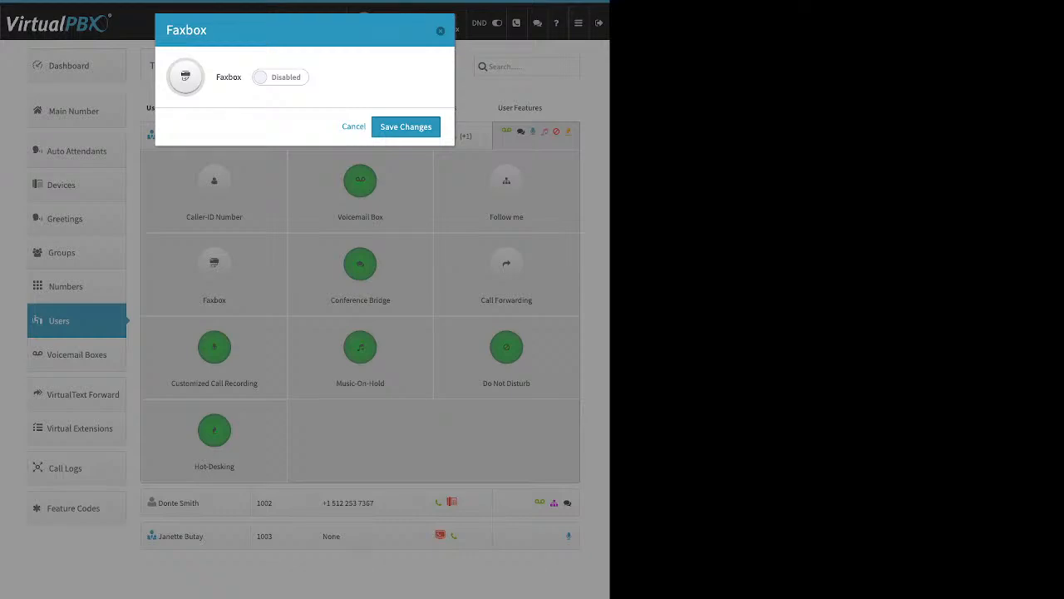
left_click(280, 77)
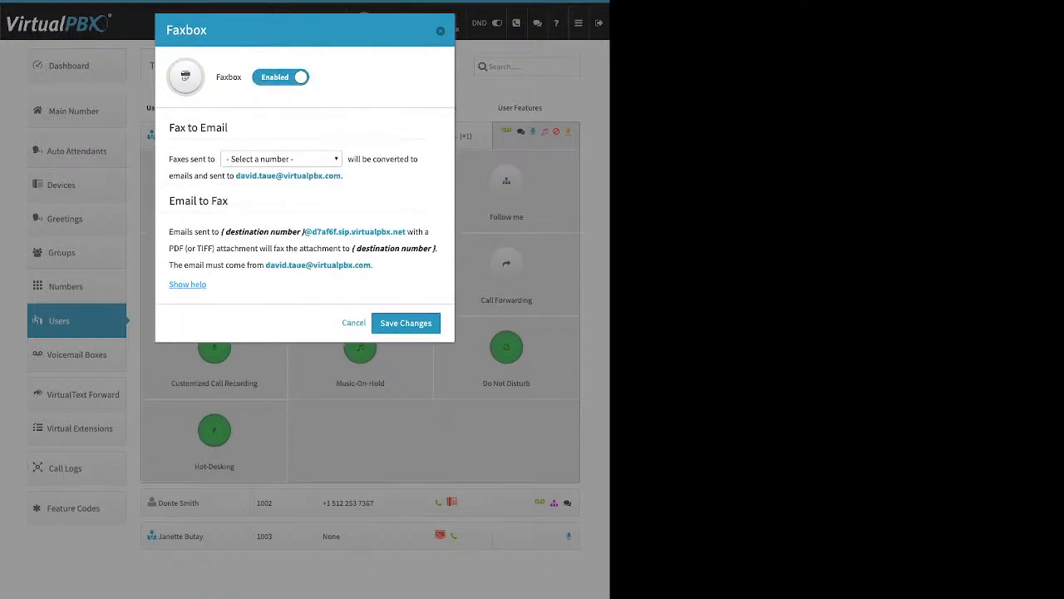
left_click(281, 159)
key("Escape")
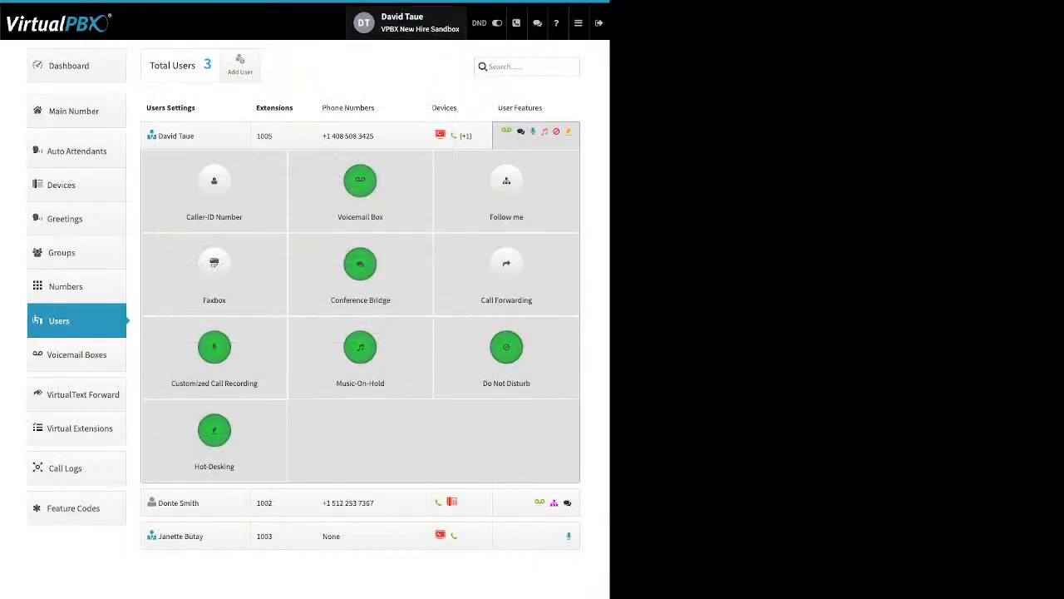
Examine the user's Conference Bridge settings, including the room PIN field and the video conferencing option, and close without saving
left_click(361, 266)
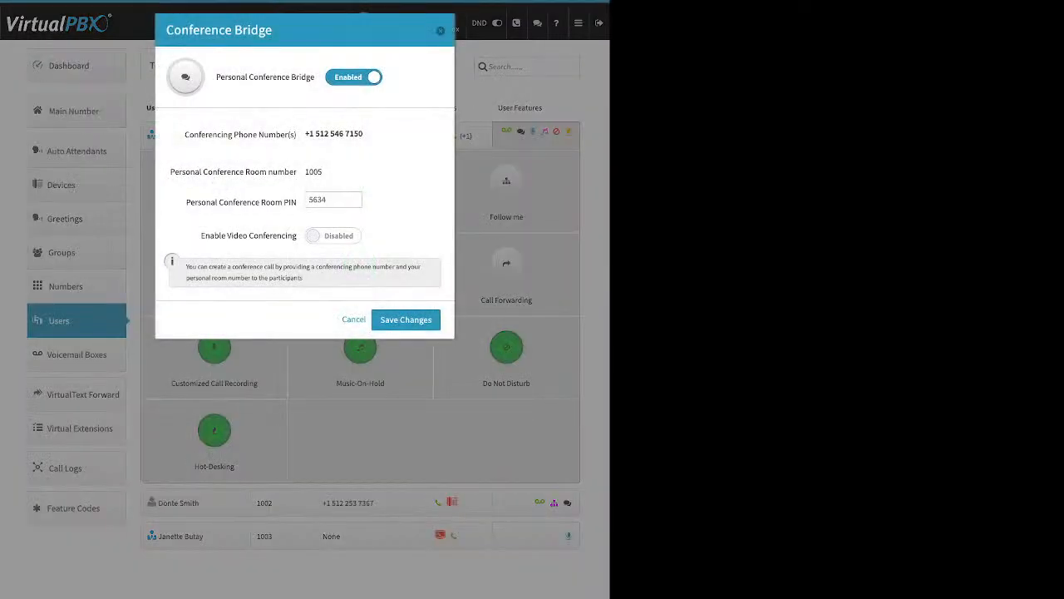
left_click_drag(216, 77, 315, 77)
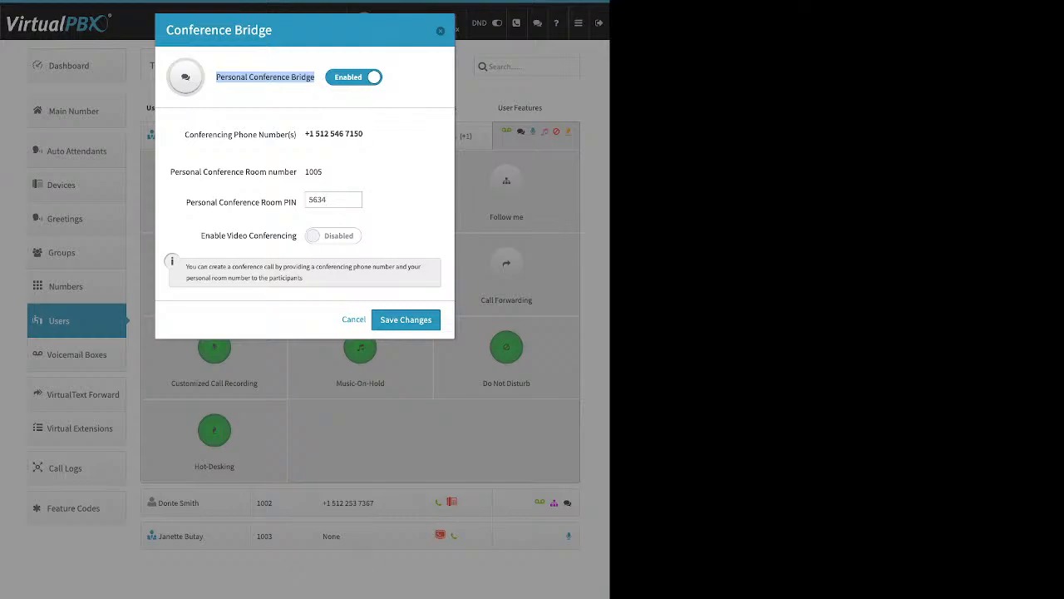
left_click_drag(186, 202, 296, 202)
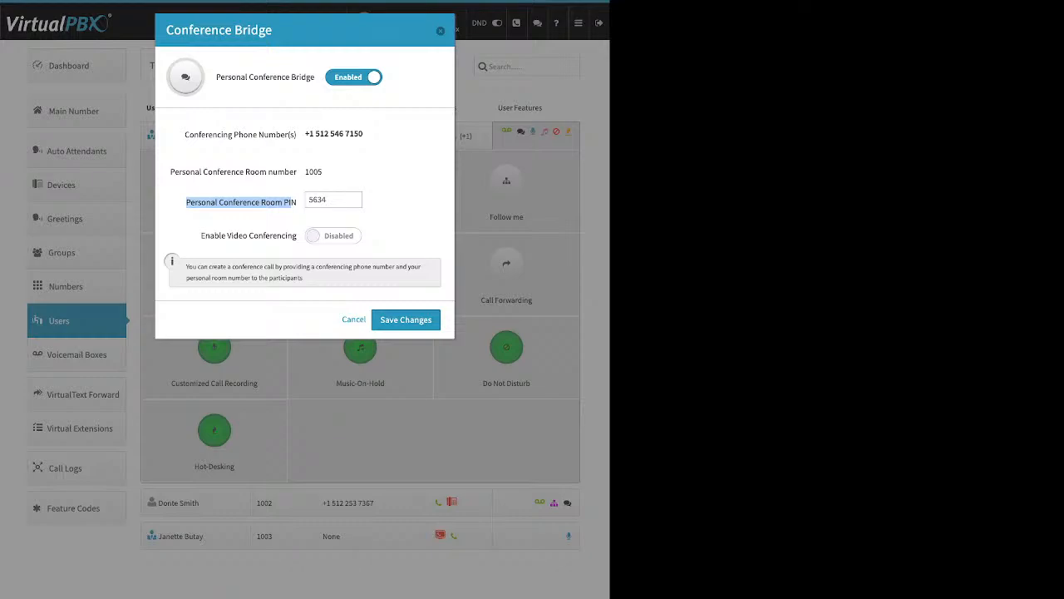
left_click(291, 202)
left_click_drag(200, 235, 297, 236)
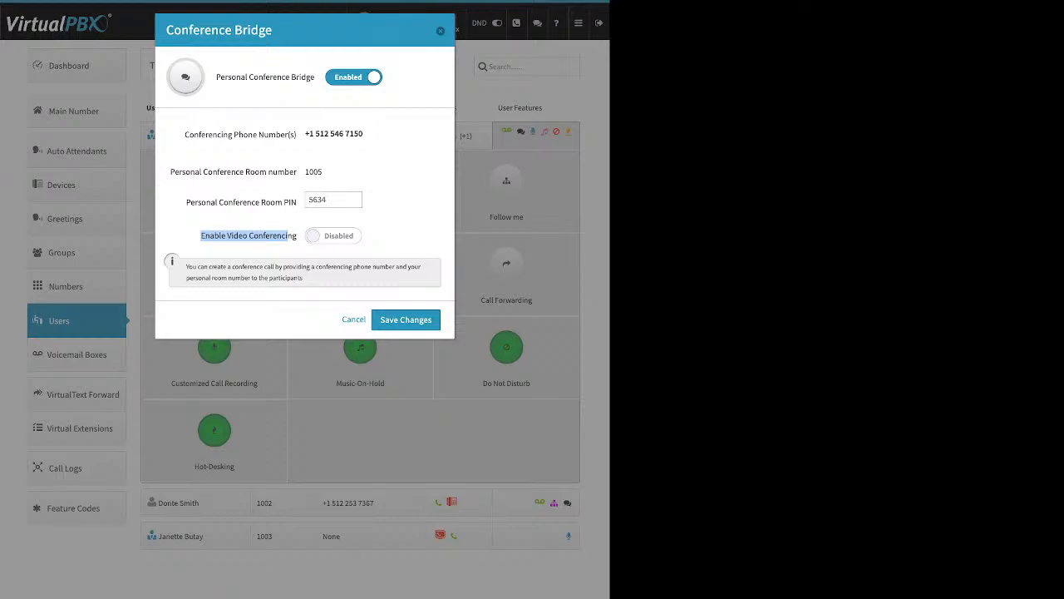
key("Escape")
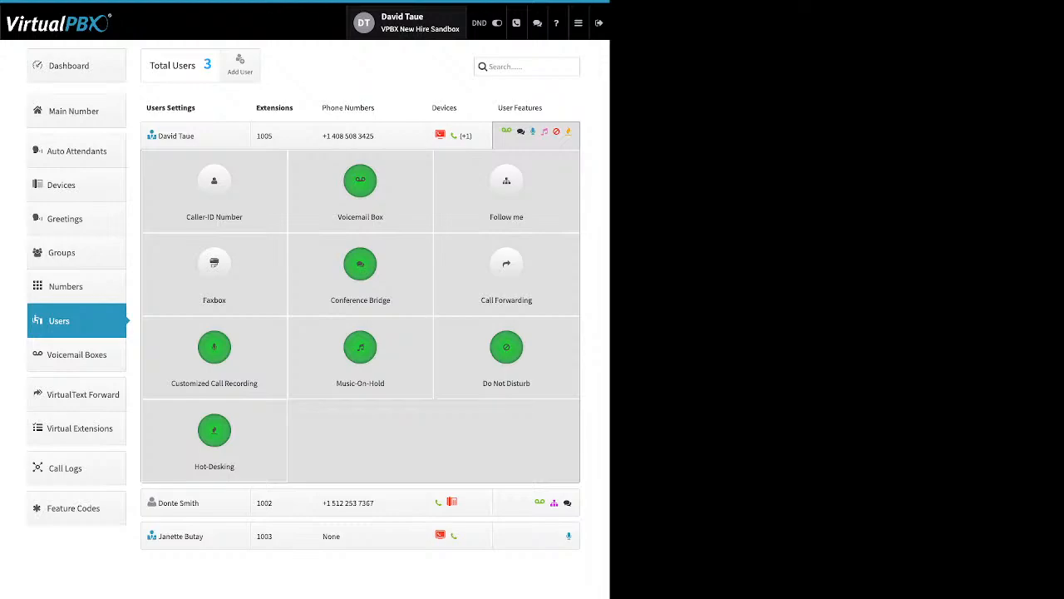
Switch the user's Call Forwarding to Failover Mode to examine its number and options, and close without saving
left_click(506, 265)
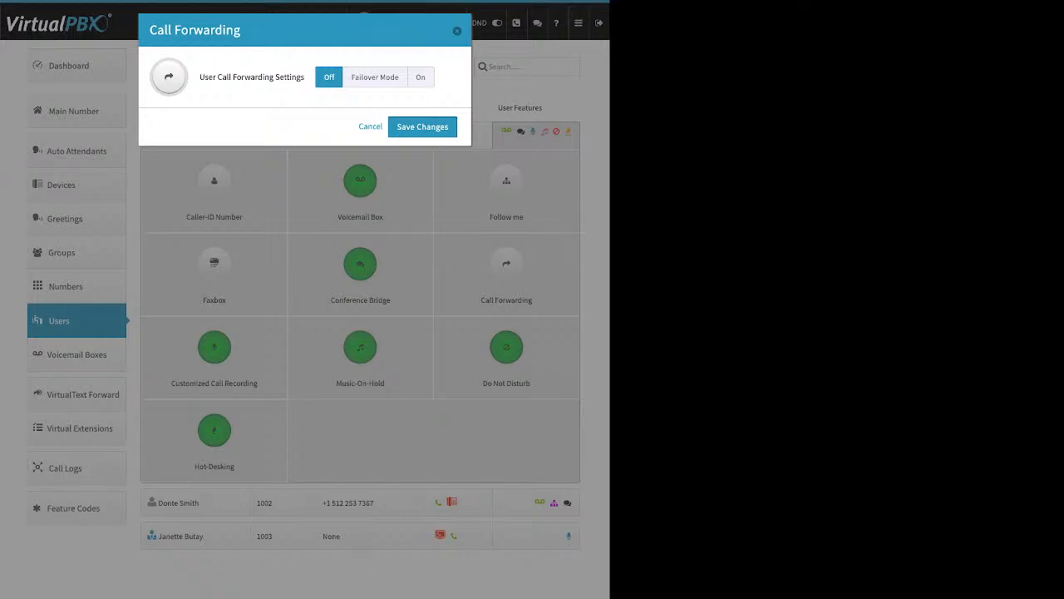
left_click(375, 77)
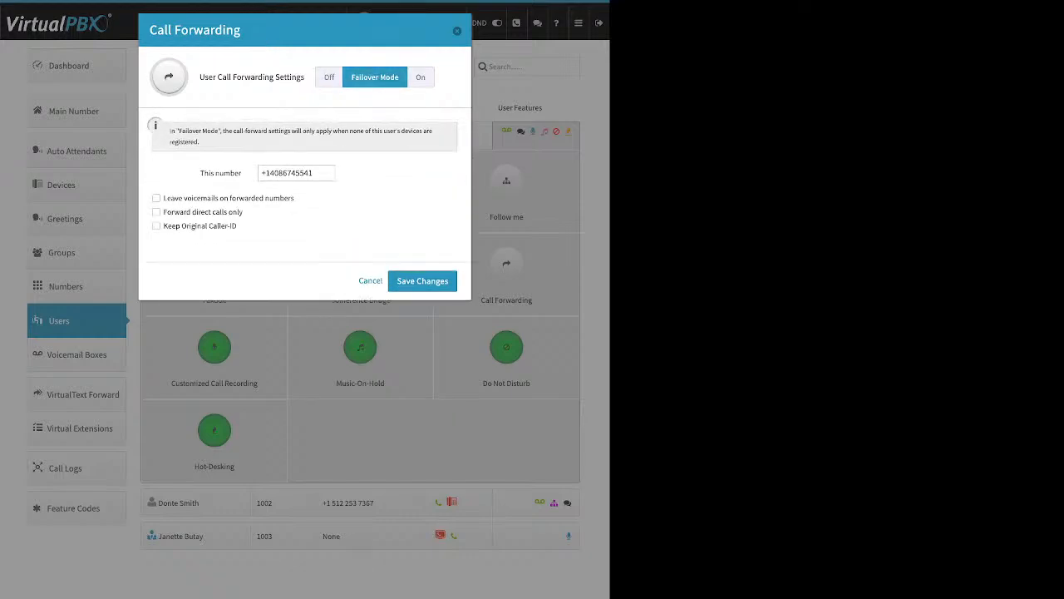
left_click_drag(199, 173, 242, 173)
left_click(457, 31)
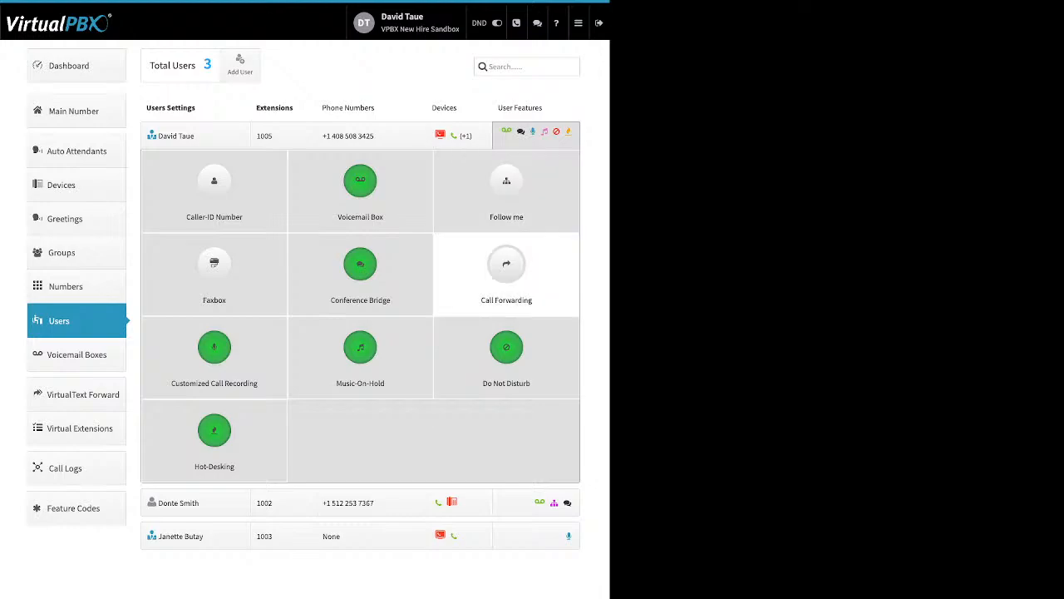
left_click(506, 264)
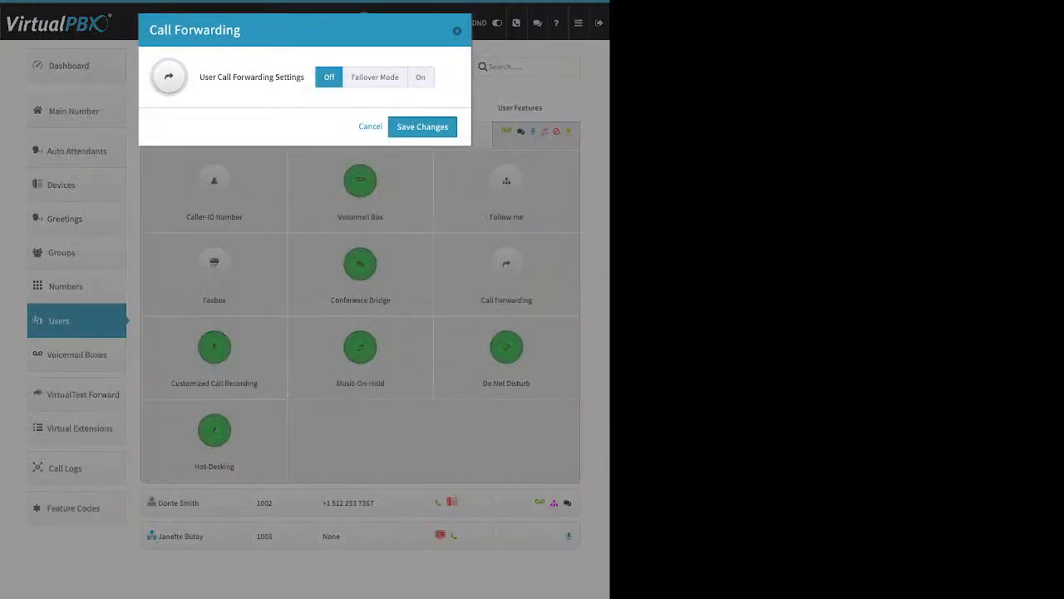
left_click(456, 31)
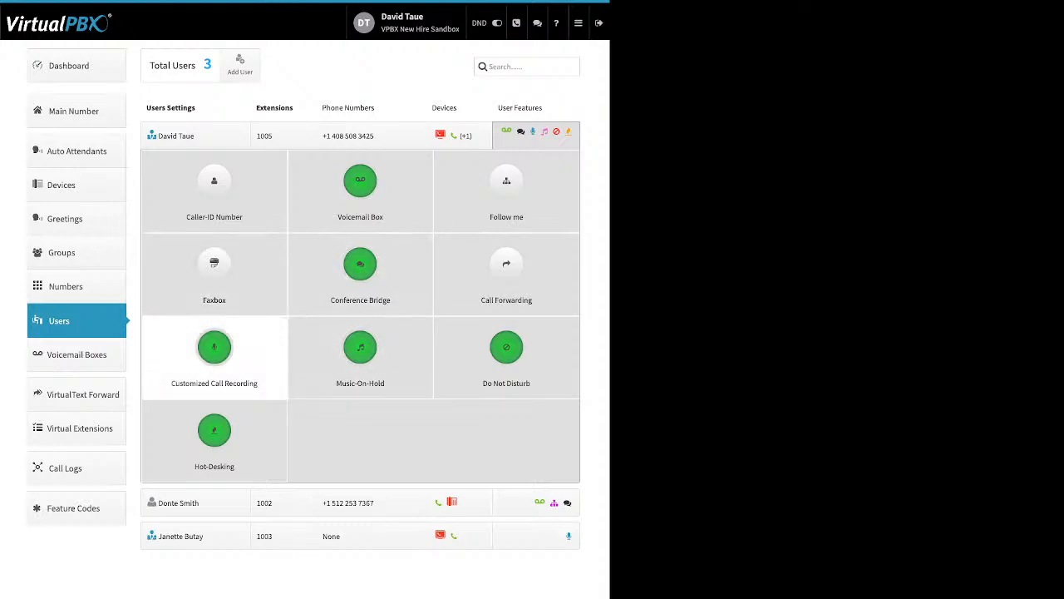
Set Inbound External and Outbound External to Account Default in the user's Customized Call Recording feature
left_click(214, 347)
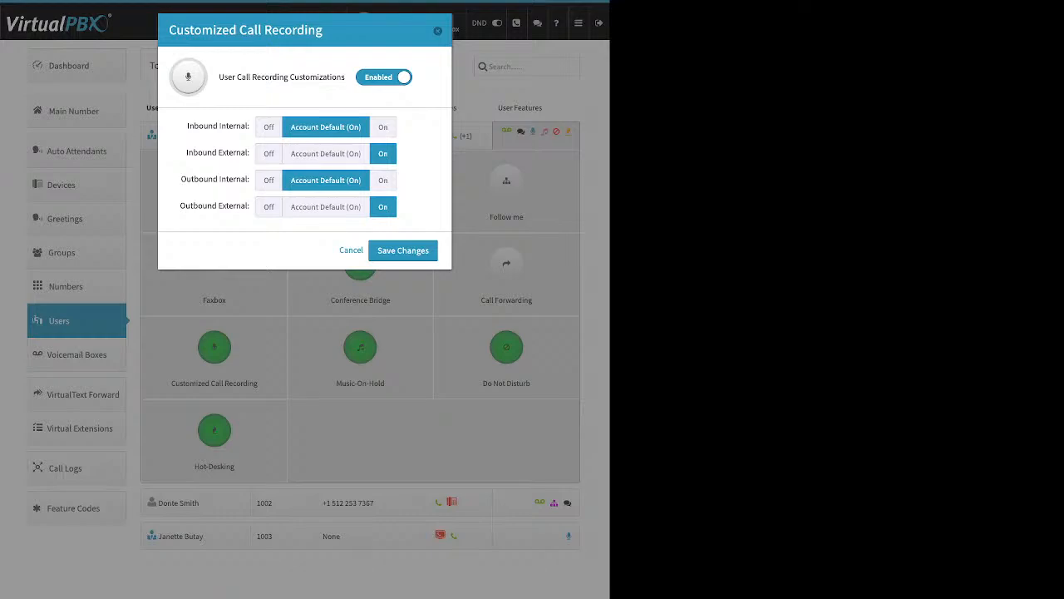
left_click(326, 207)
left_click(326, 154)
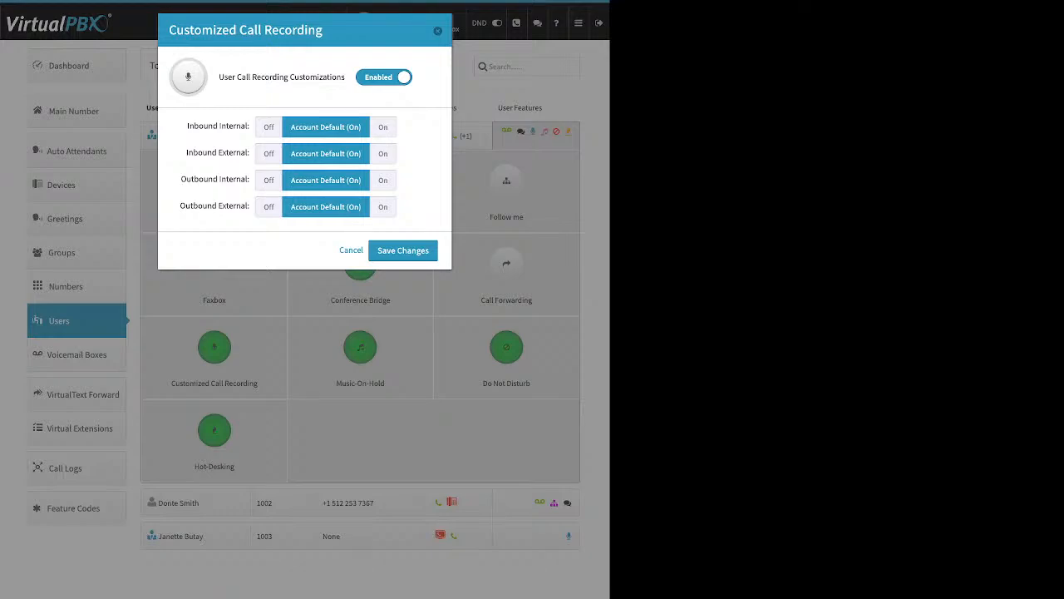
Set Inbound Internal, Inbound External, Outbound Internal and Outbound External to On in the user's Customized Call Recording feature
left_click_drag(186, 126, 235, 125)
left_click(383, 127)
left_click_drag(186, 152, 246, 153)
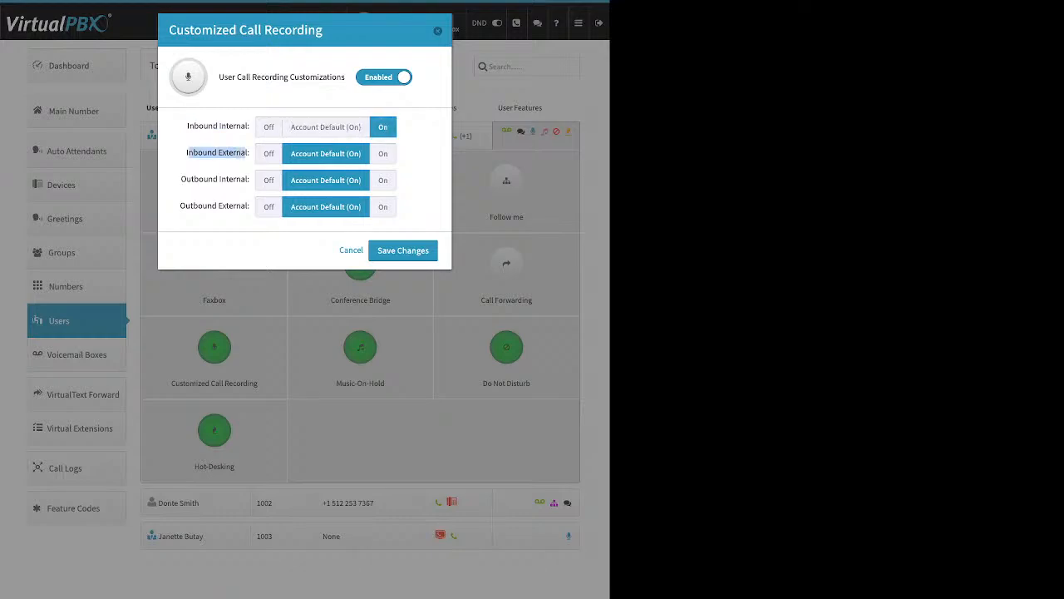
left_click(383, 154)
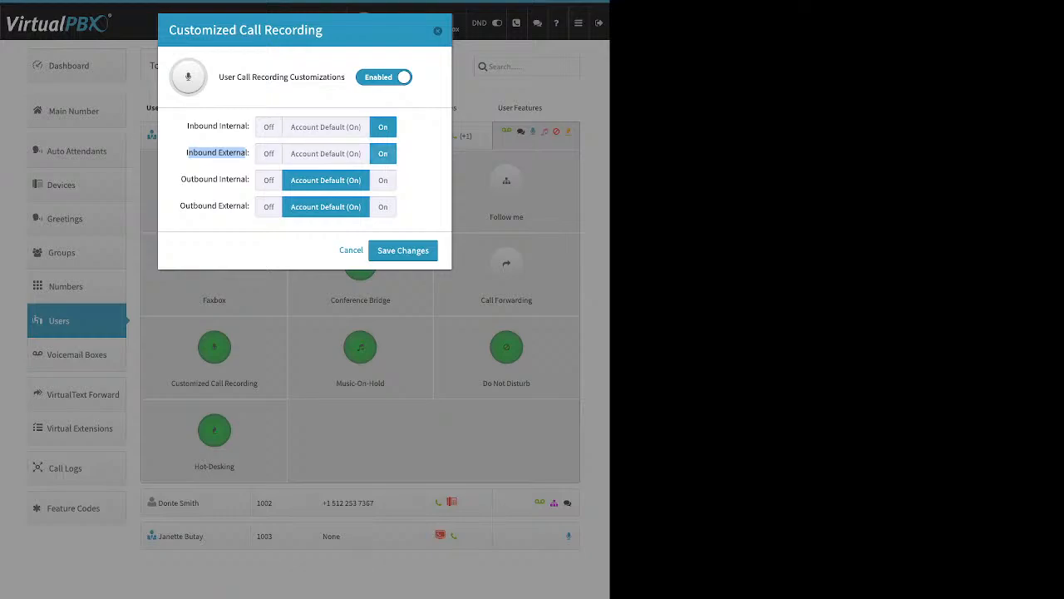
left_click_drag(190, 179, 246, 179)
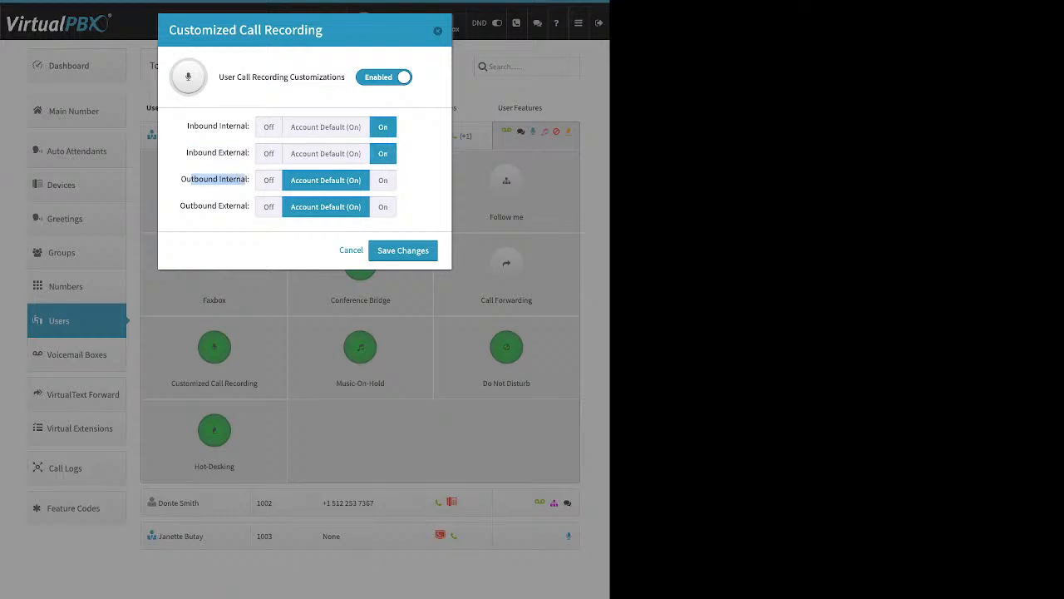
left_click(382, 180)
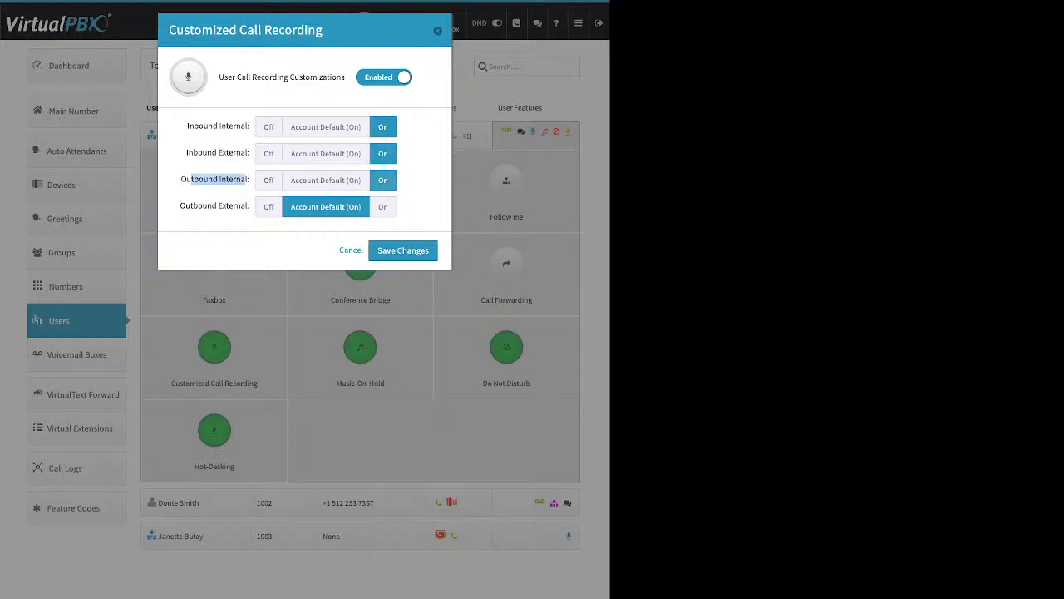
left_click_drag(180, 205, 275, 180)
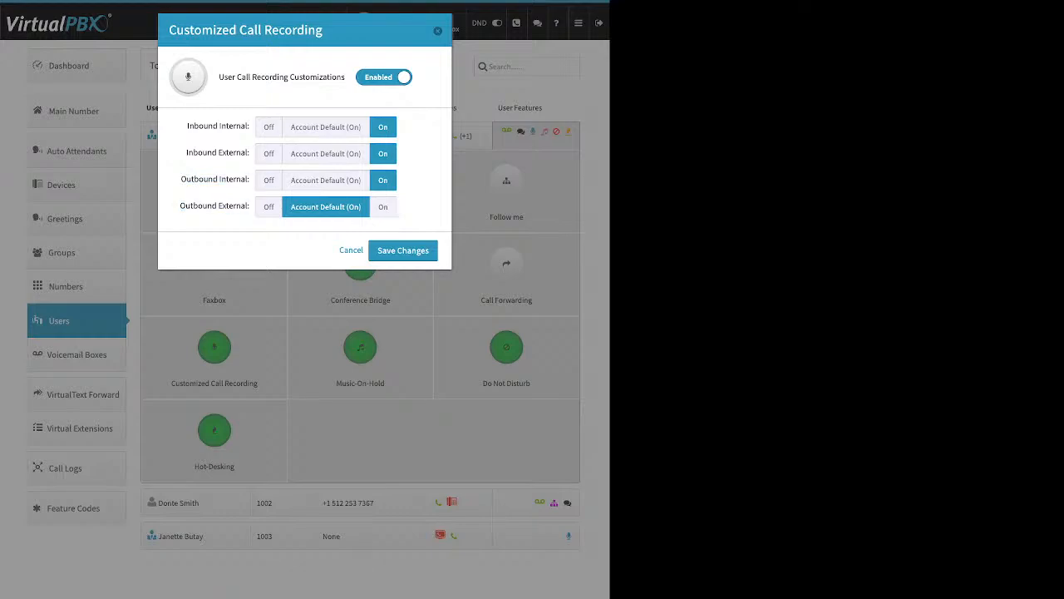
left_click_drag(186, 205, 250, 205)
left_click(383, 207)
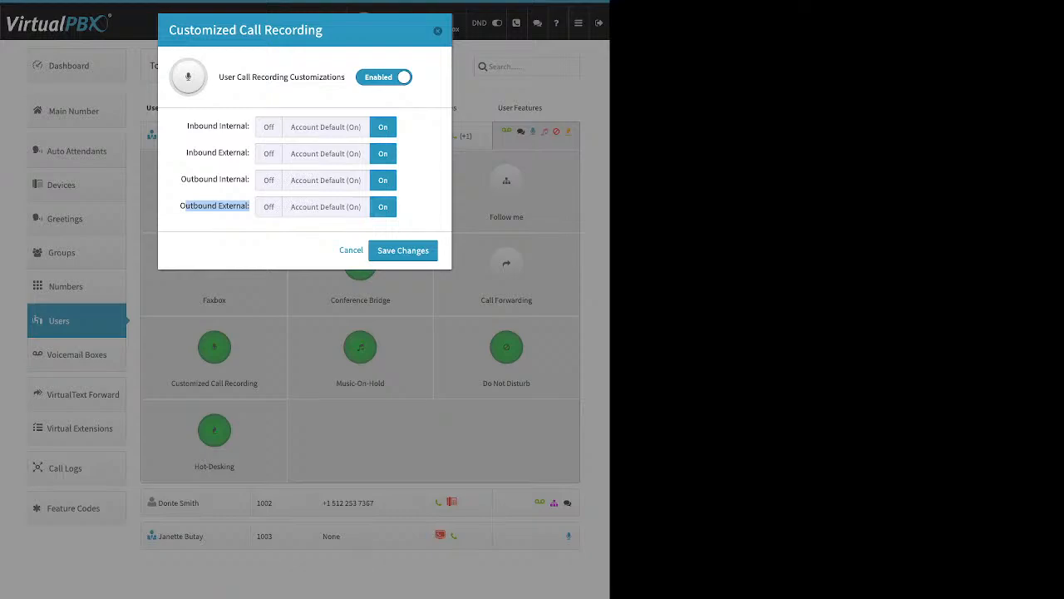
Return Inbound Internal and Outbound Internal recording to Account Default, and close the call recording settings without saving
left_click(321, 128)
left_click(325, 181)
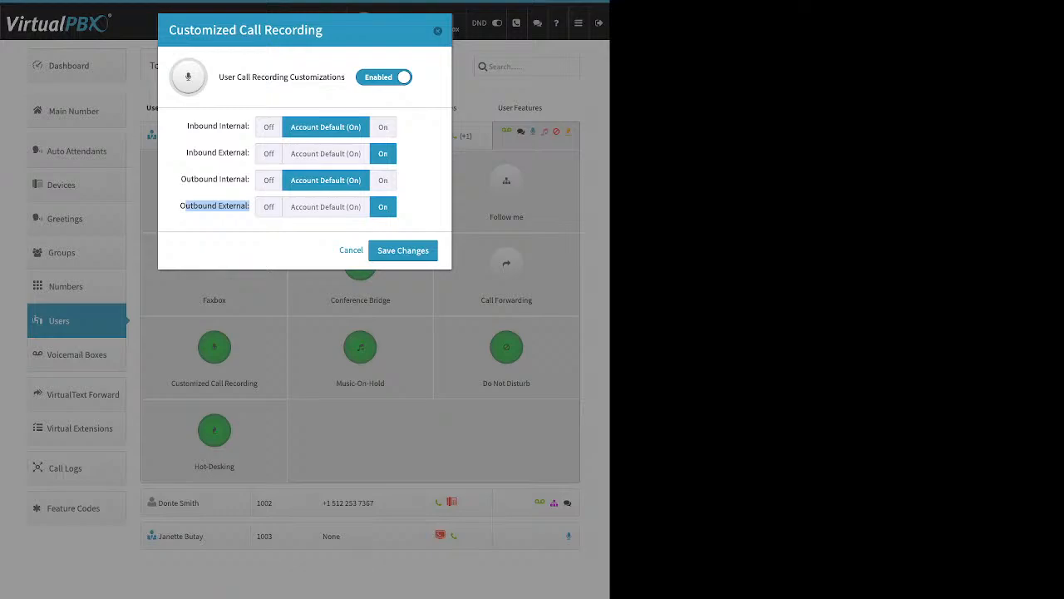
left_click(351, 251)
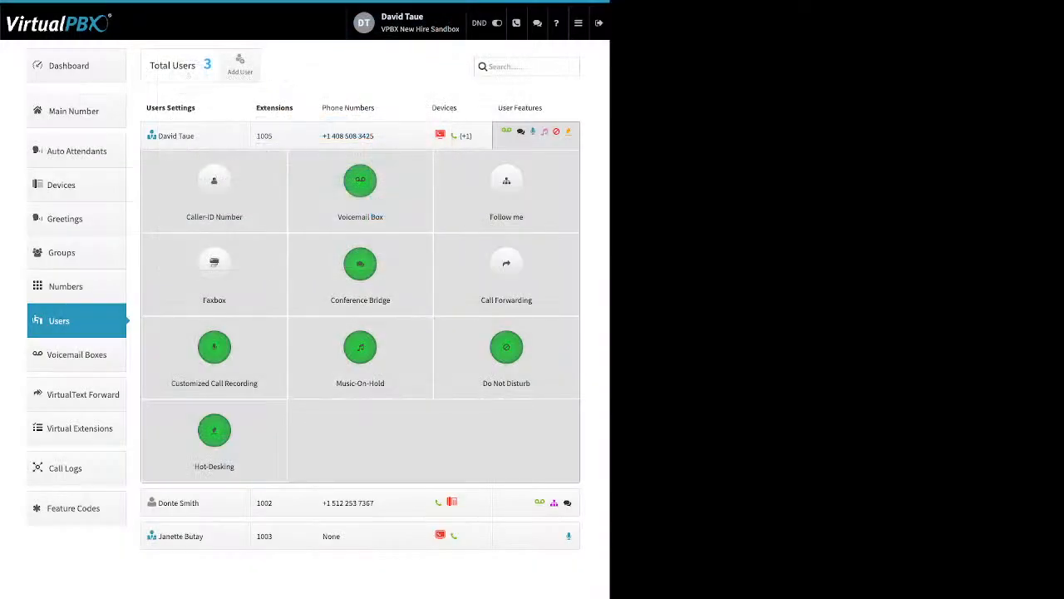
Examine the user's Music-On-Hold settings, including the option to upload a custom audio file, and close without saving
left_click(360, 347)
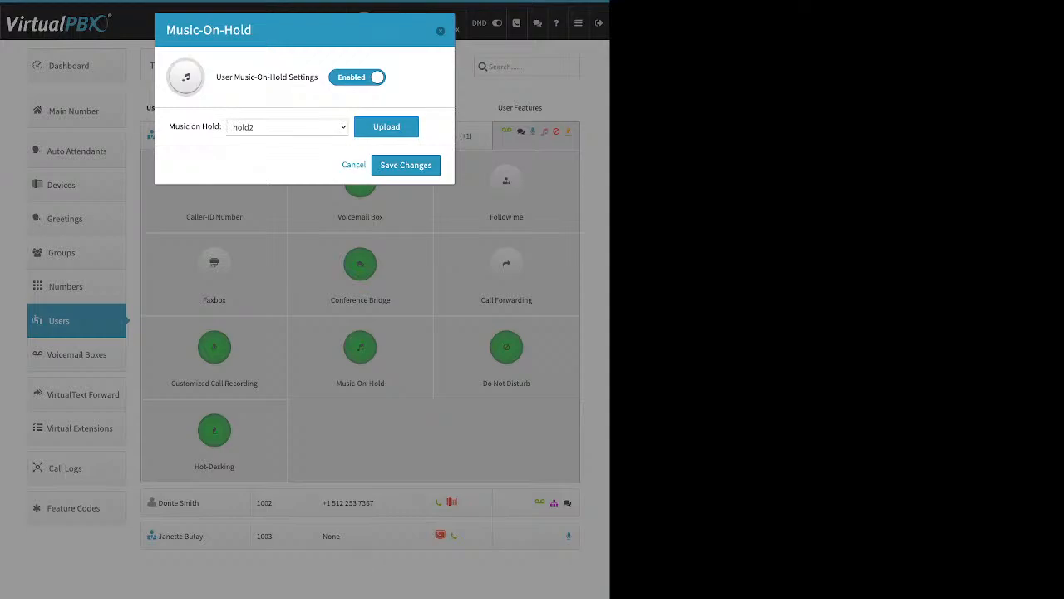
left_click_drag(216, 76, 317, 76)
left_click(387, 128)
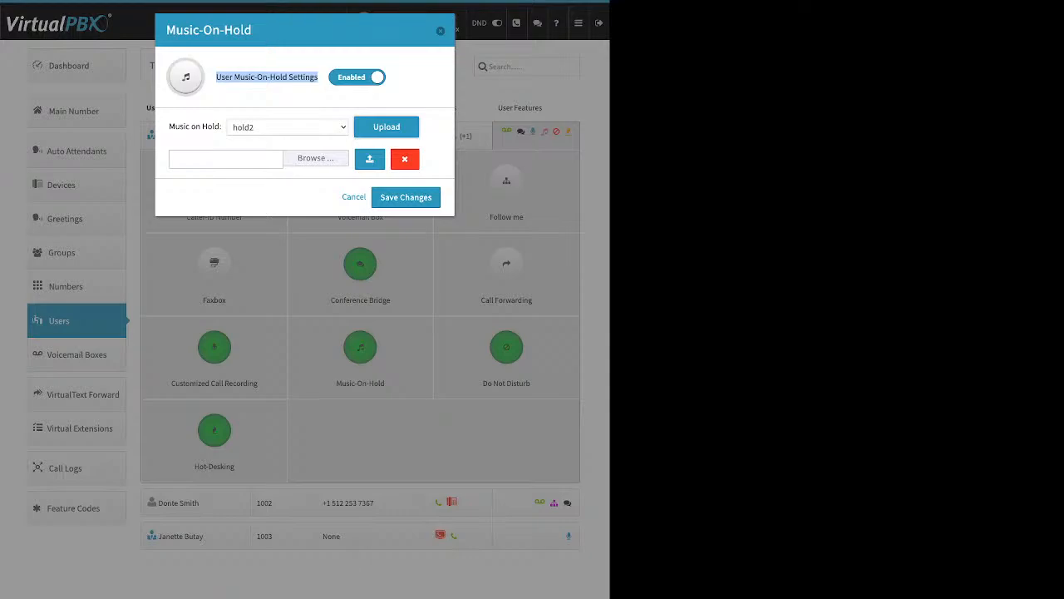
left_click(507, 275)
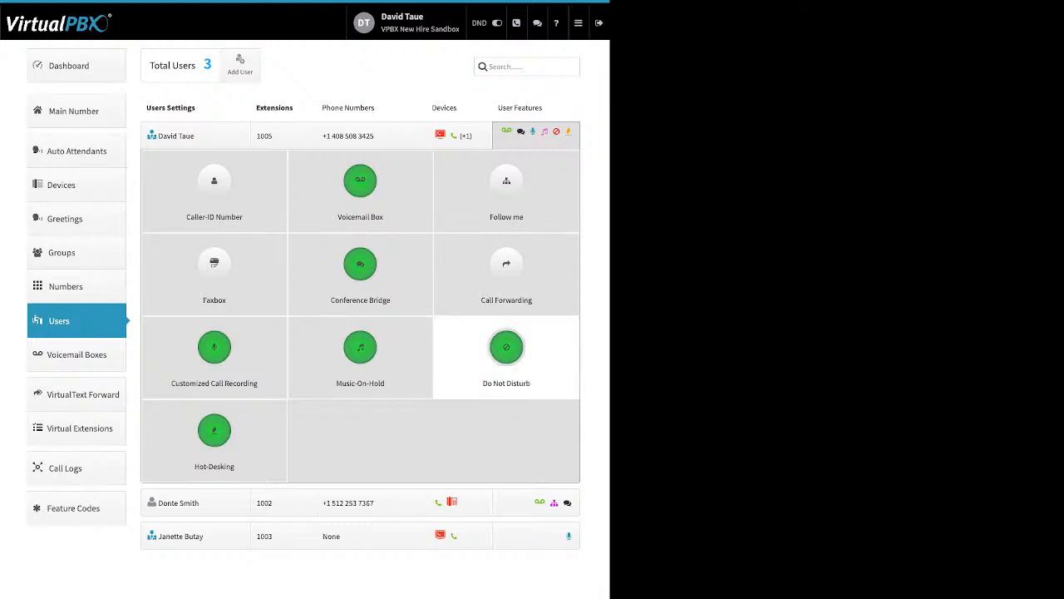
Examine the user's Do Not Disturb setting and close it without saving
left_click(507, 347)
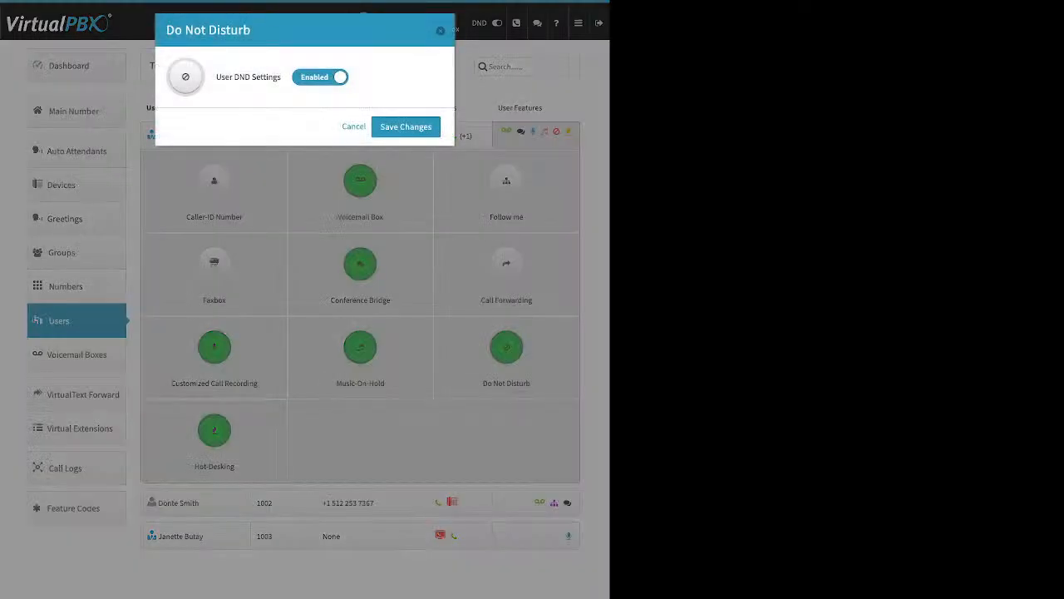
left_click_drag(223, 77, 269, 77)
left_click(353, 127)
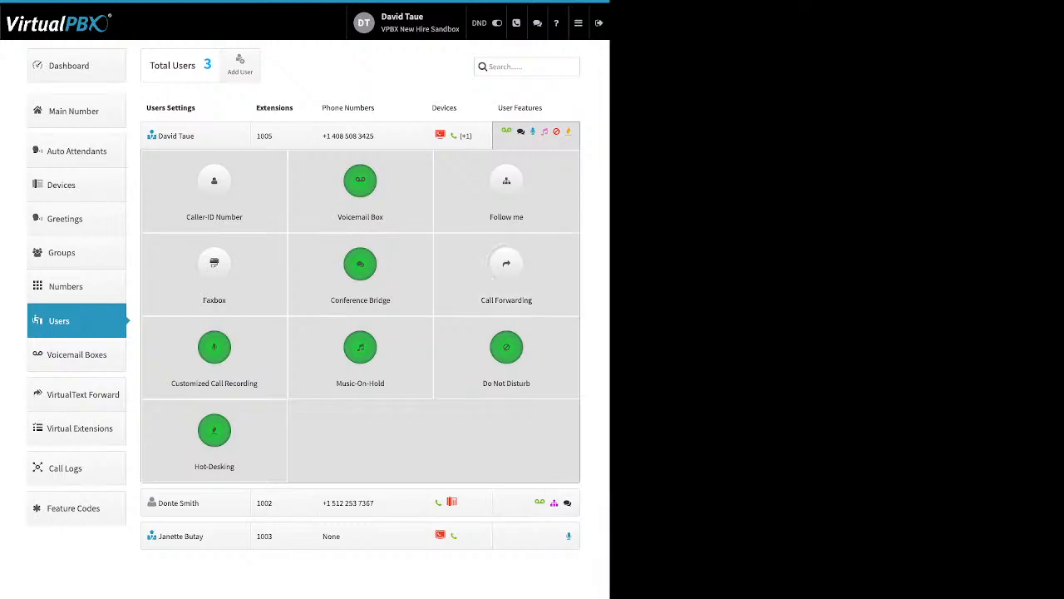
Examine the user's Hot-Desking settings, switching the PIN requirement on and off again, and close without saving
left_click(213, 430)
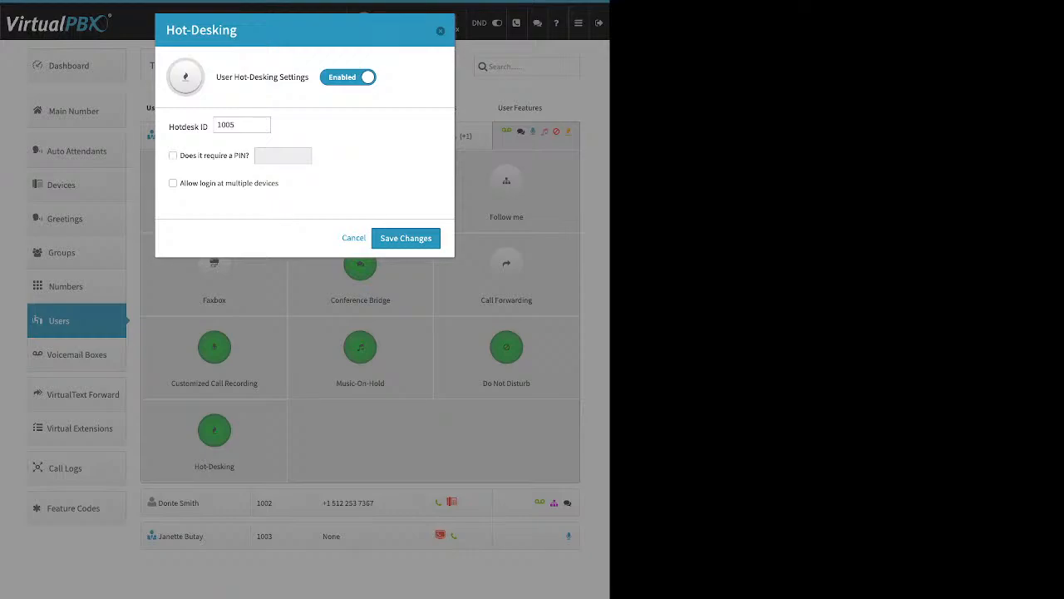
triple_click(262, 77)
left_click_drag(169, 127, 209, 127)
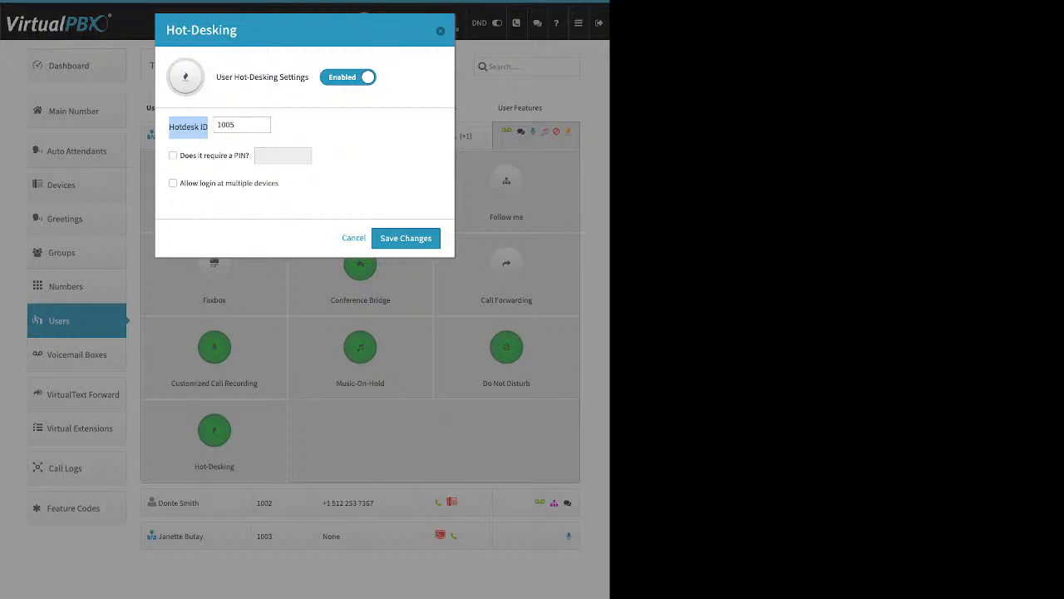
left_click(173, 156)
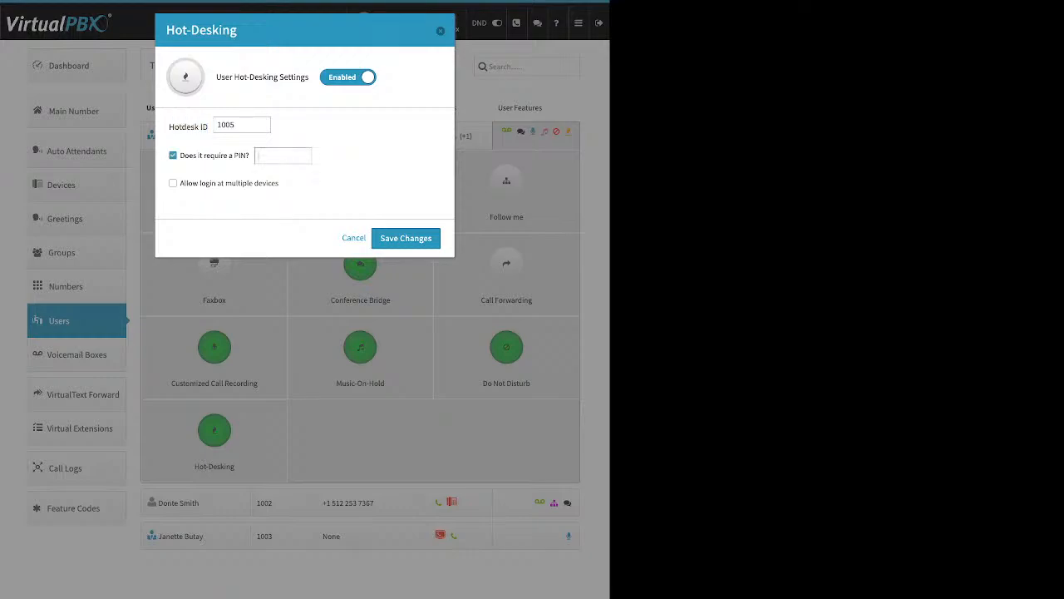
left_click(172, 155)
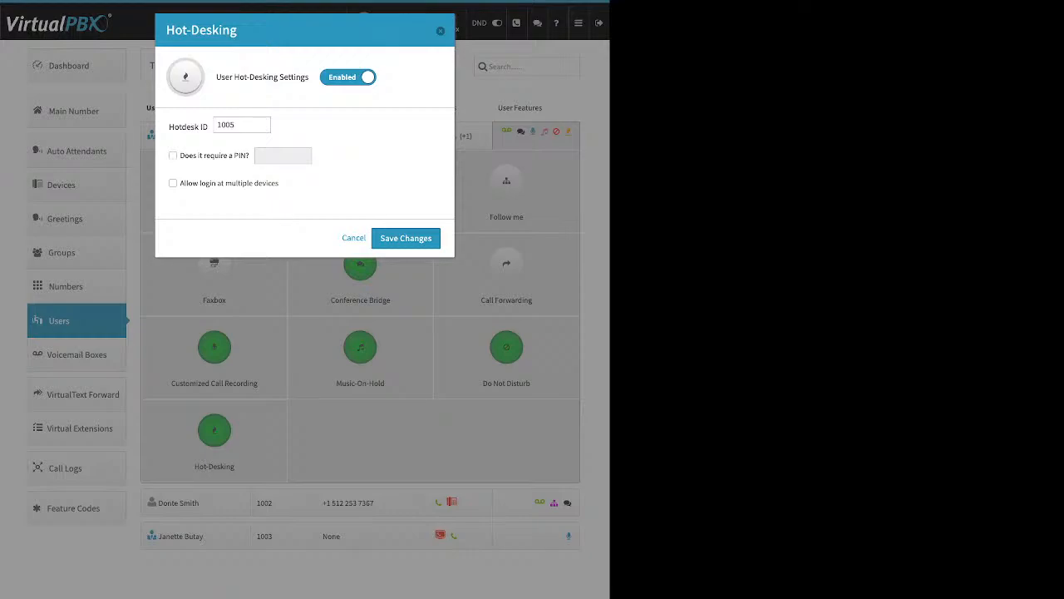
left_click(353, 239)
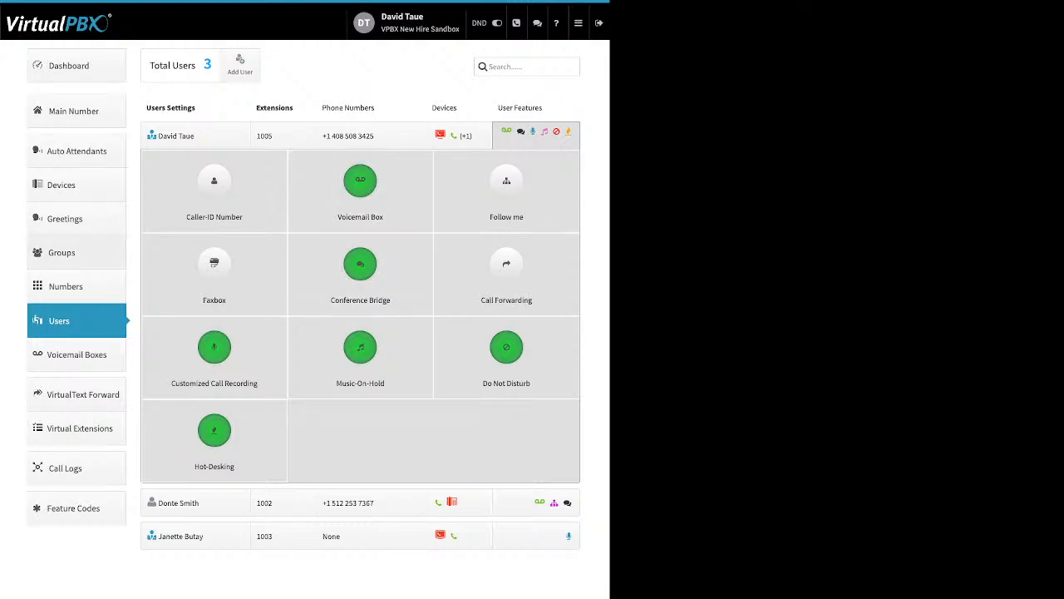
Examine the new group form in Groups, try moving all available users to Selected Users, and close it without creating a group
left_click(62, 253)
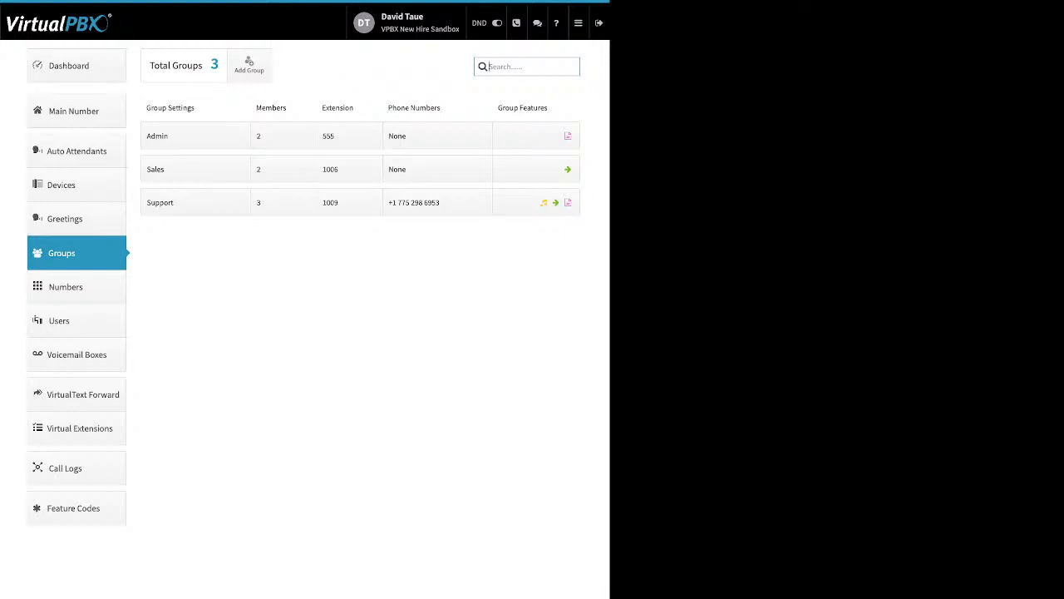
left_click(248, 65)
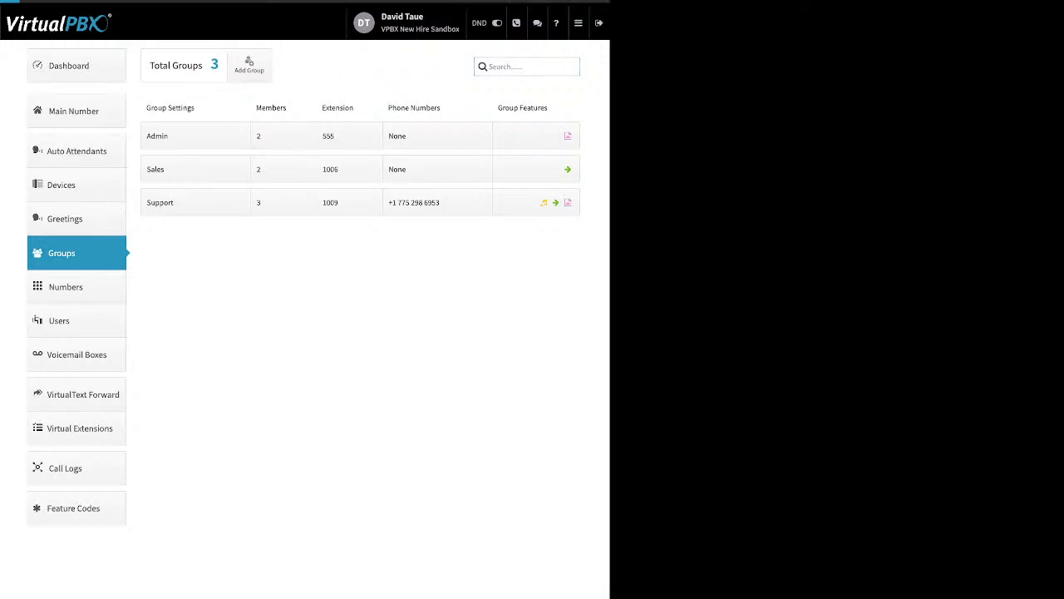
left_click_drag(154, 63, 208, 64)
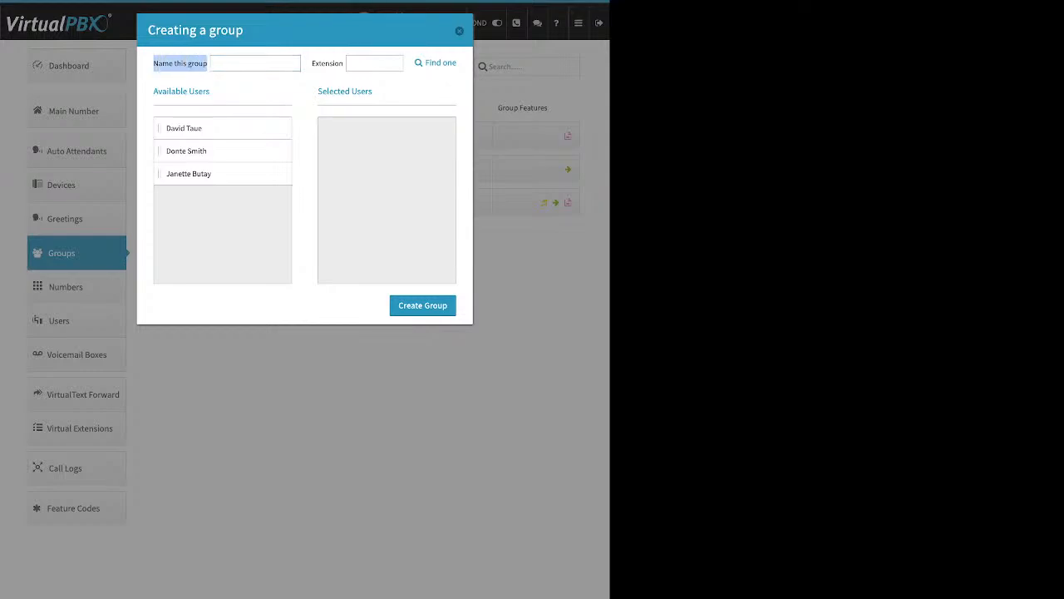
left_click_drag(312, 63, 343, 64)
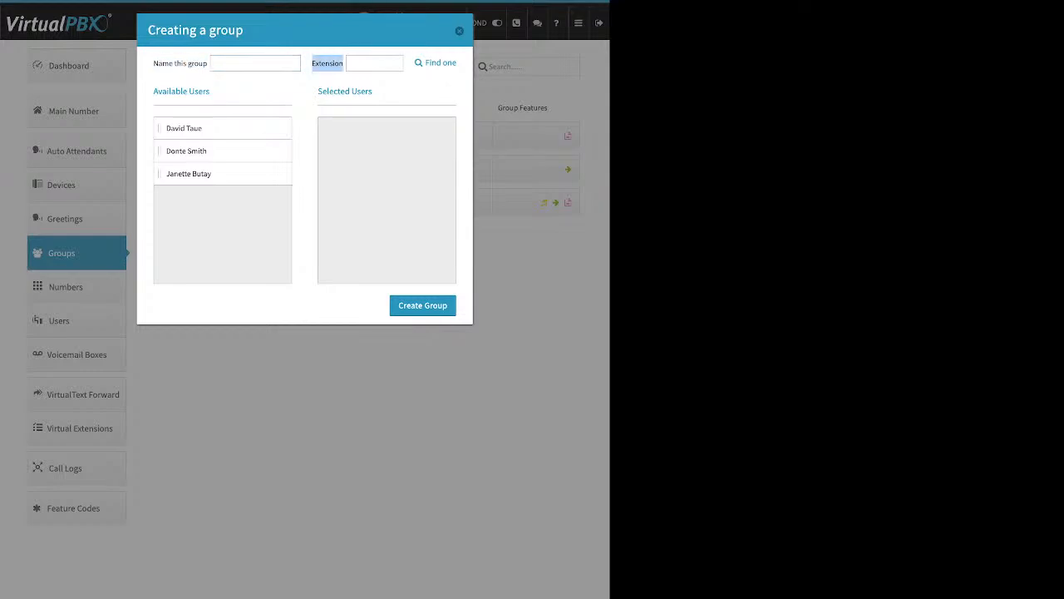
left_click_drag(216, 129, 356, 185)
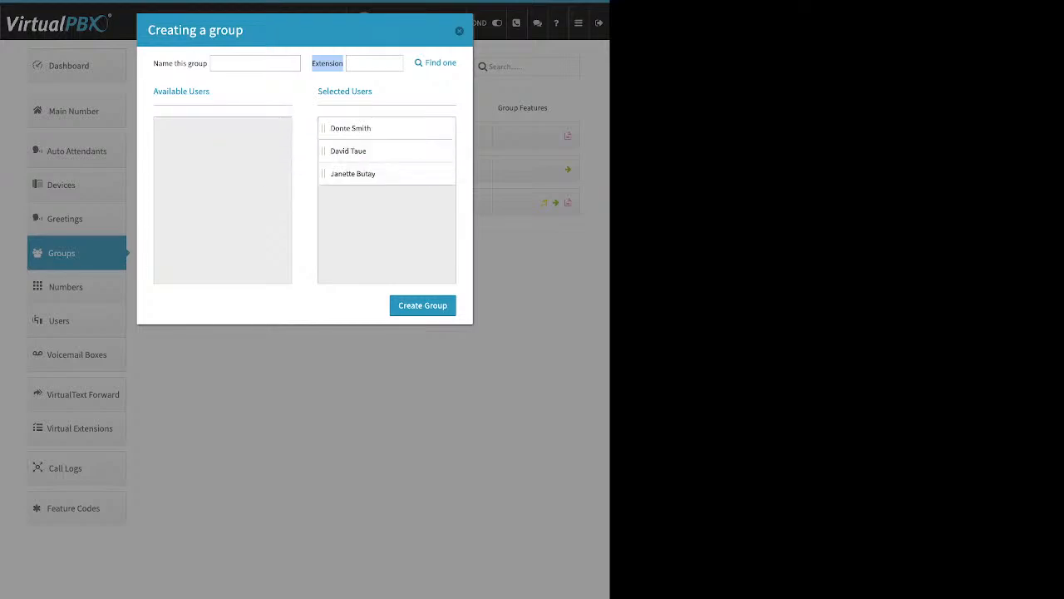
key("Escape")
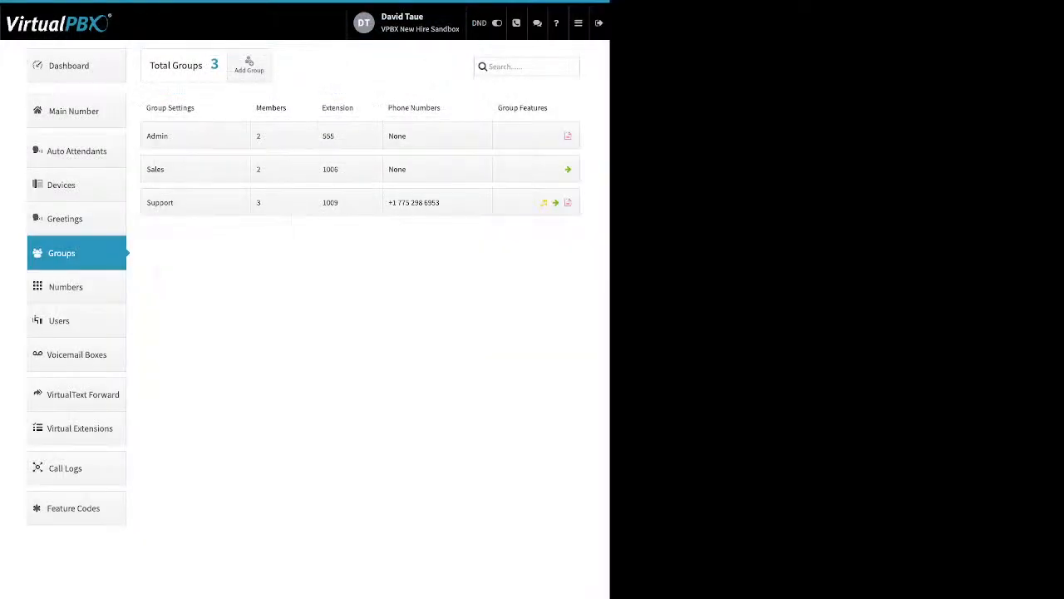
Try 4 group call attempts for the Support group, set the value back to 2, and save the group settings
left_click(195, 202)
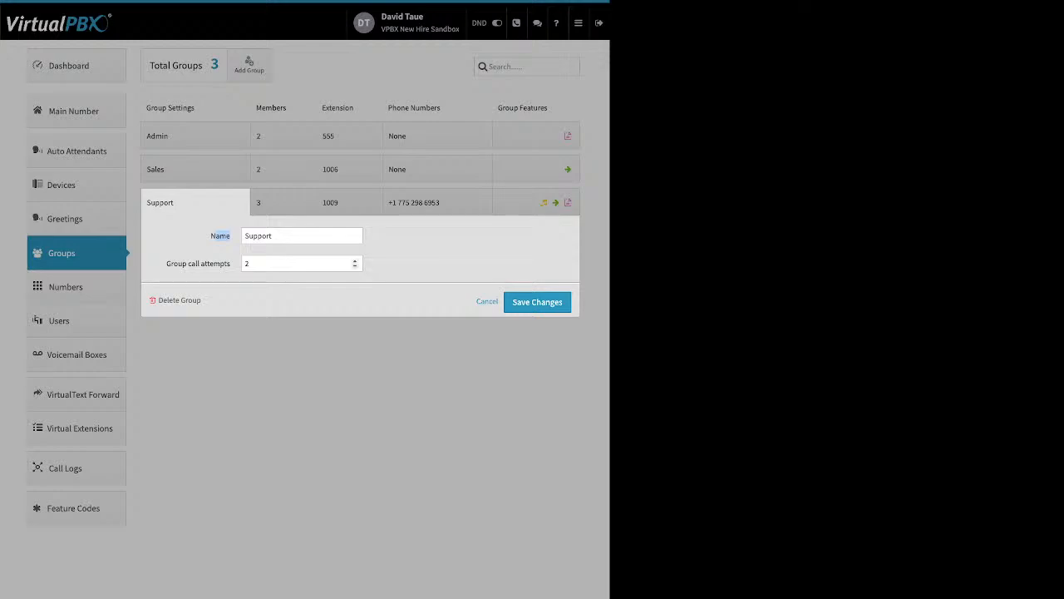
left_click_drag(167, 263, 230, 263)
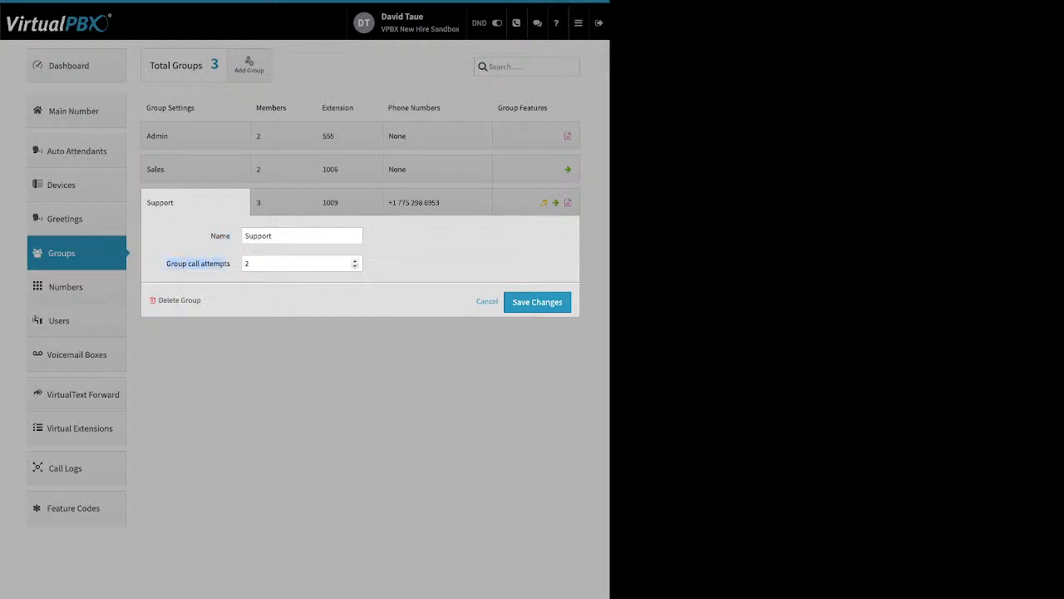
left_click(354, 260)
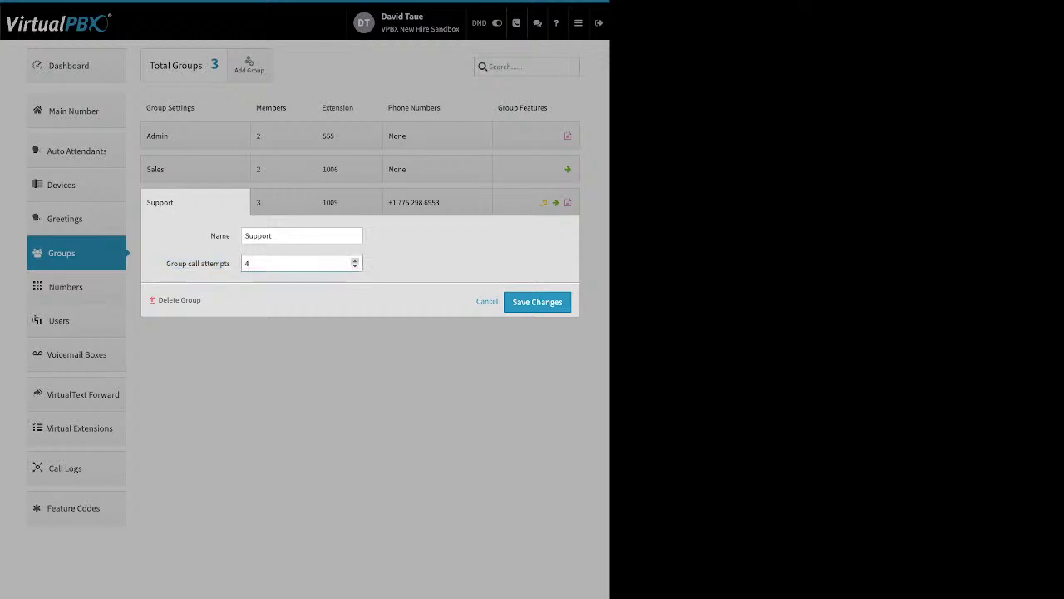
left_click(354, 266)
left_click_drag(203, 300, 158, 300)
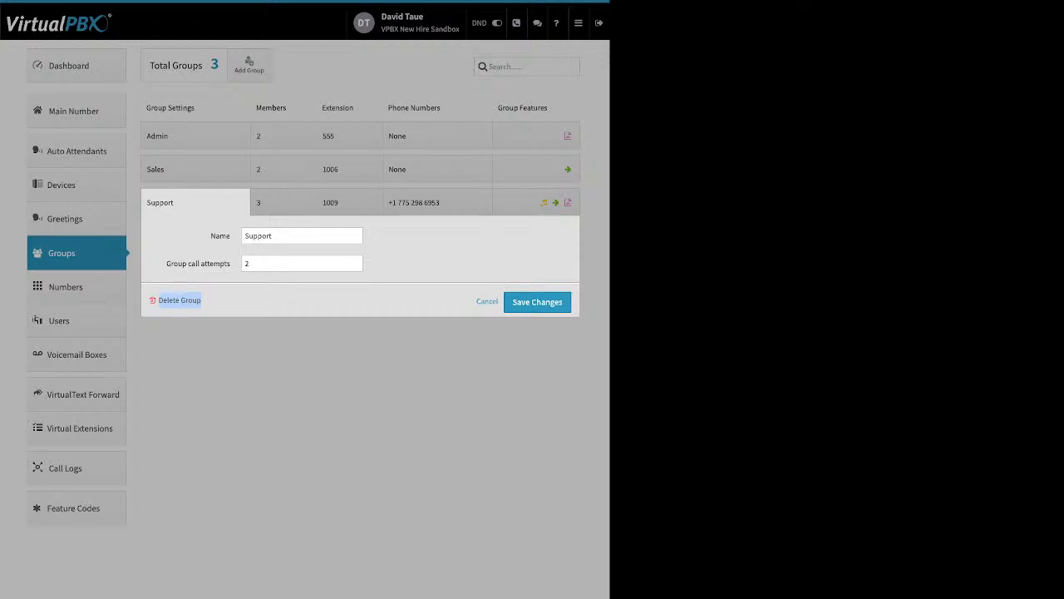
left_click(249, 301)
left_click(537, 301)
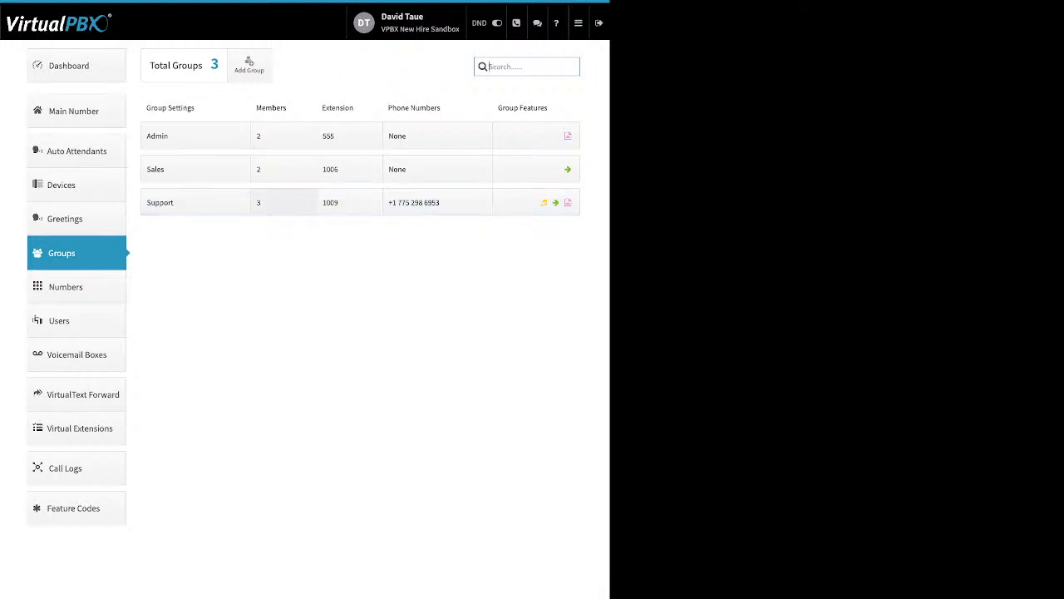
Set the Support group's total ring time to 90 seconds and distribute it evenly among the members
left_click(284, 202)
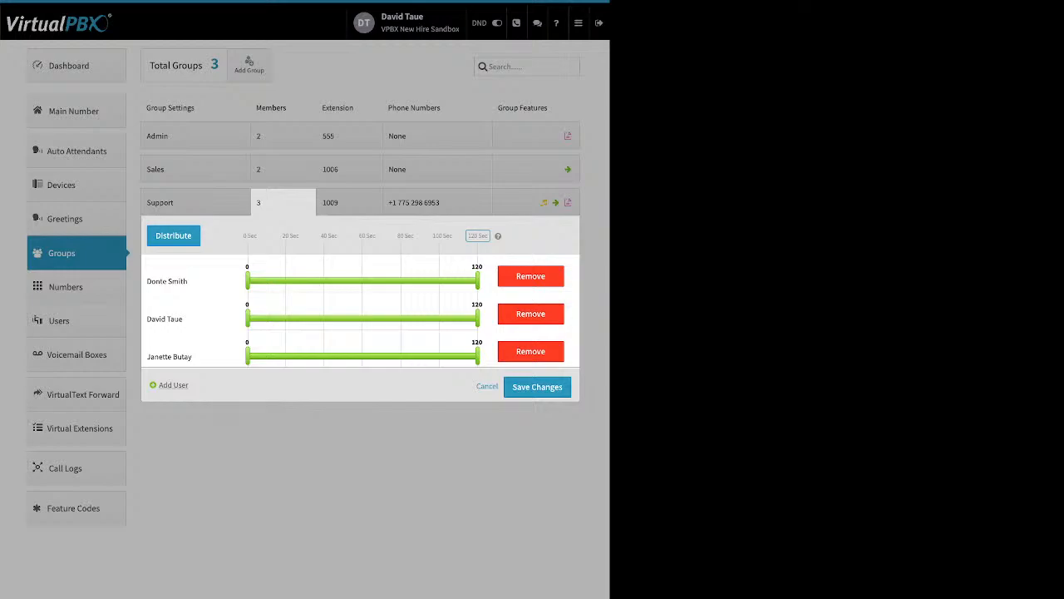
left_click_drag(150, 237, 414, 236)
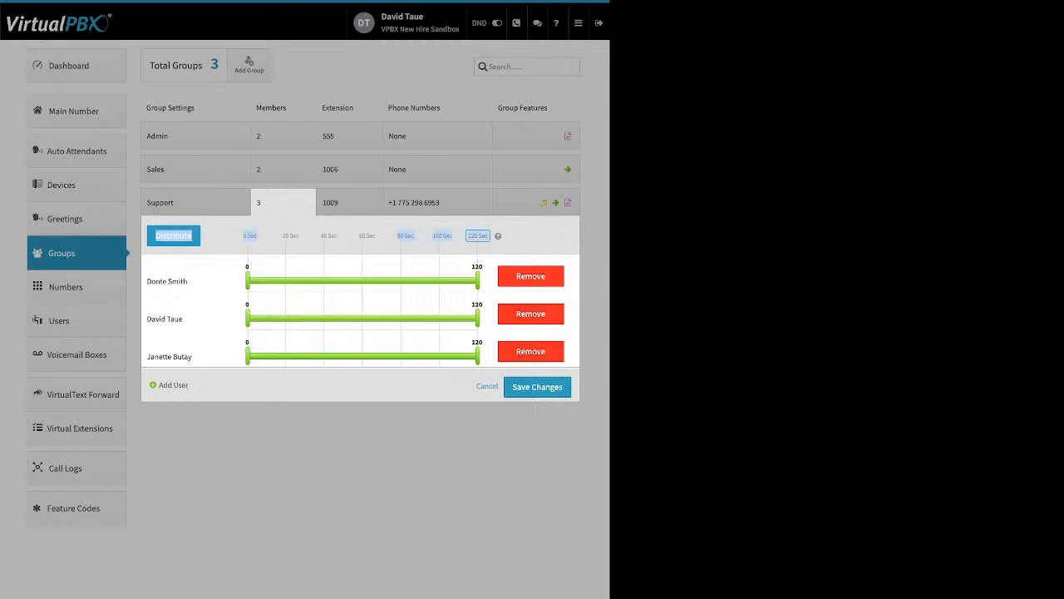
left_click(478, 236)
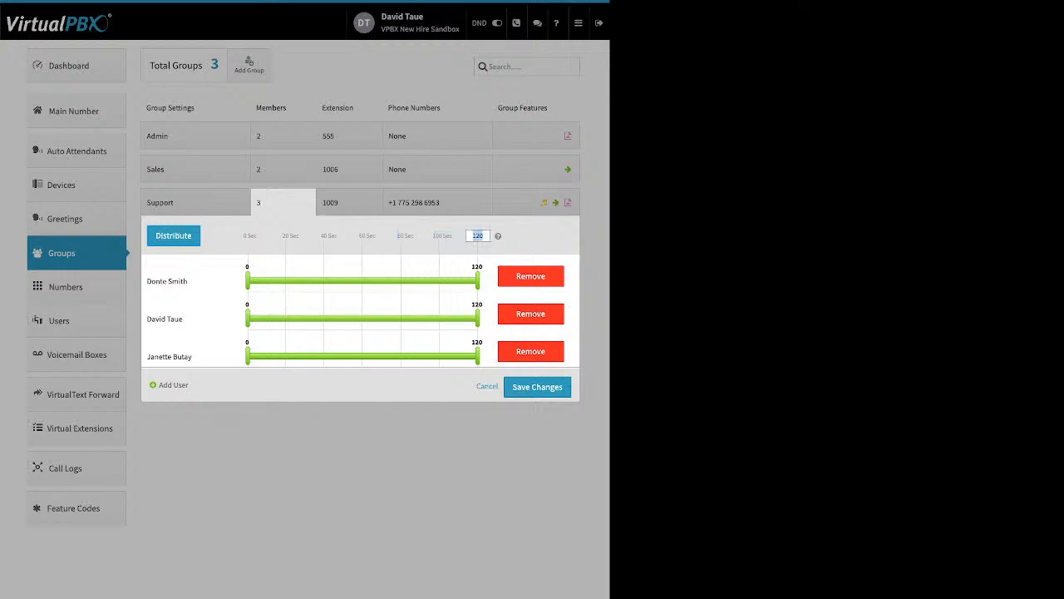
type("90")
key("Return")
left_click(173, 235)
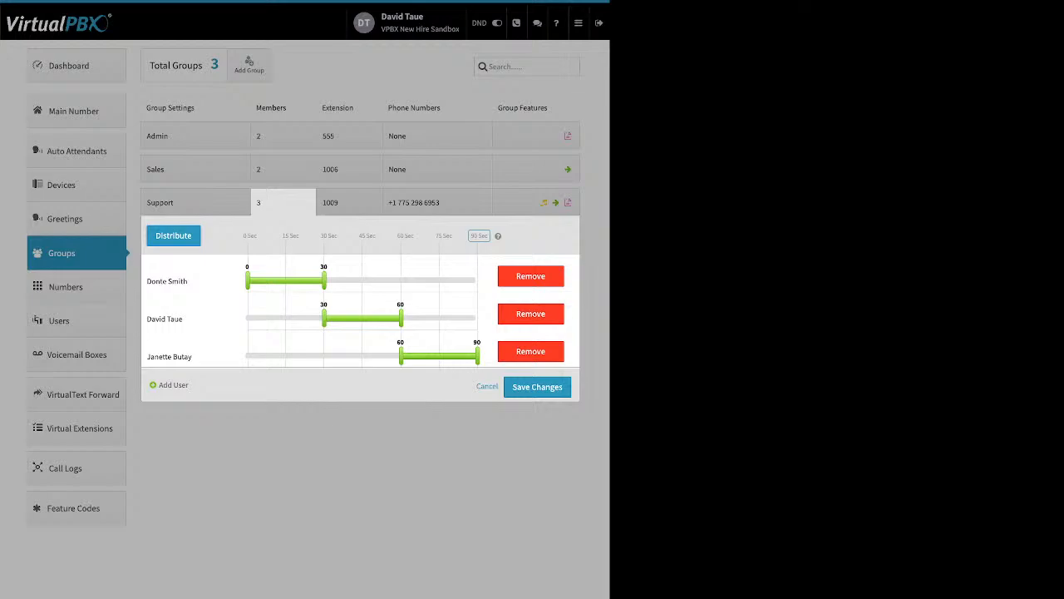
Overlap the Support group's ring times, starting the second member at 10 seconds and the third member at 24 seconds
left_click_drag(324, 319, 273, 319)
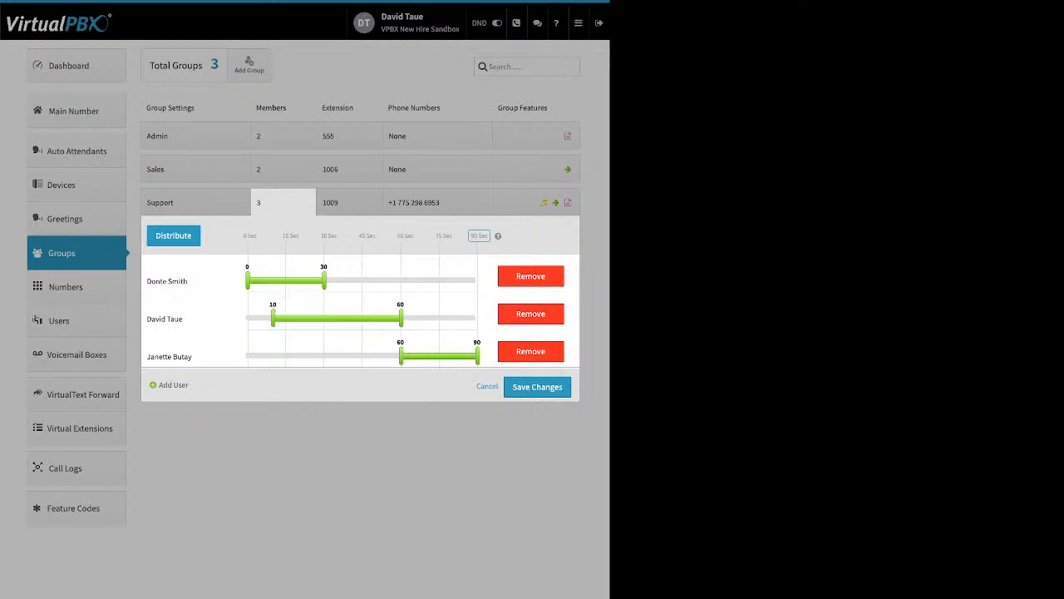
left_click_drag(400, 356, 308, 356)
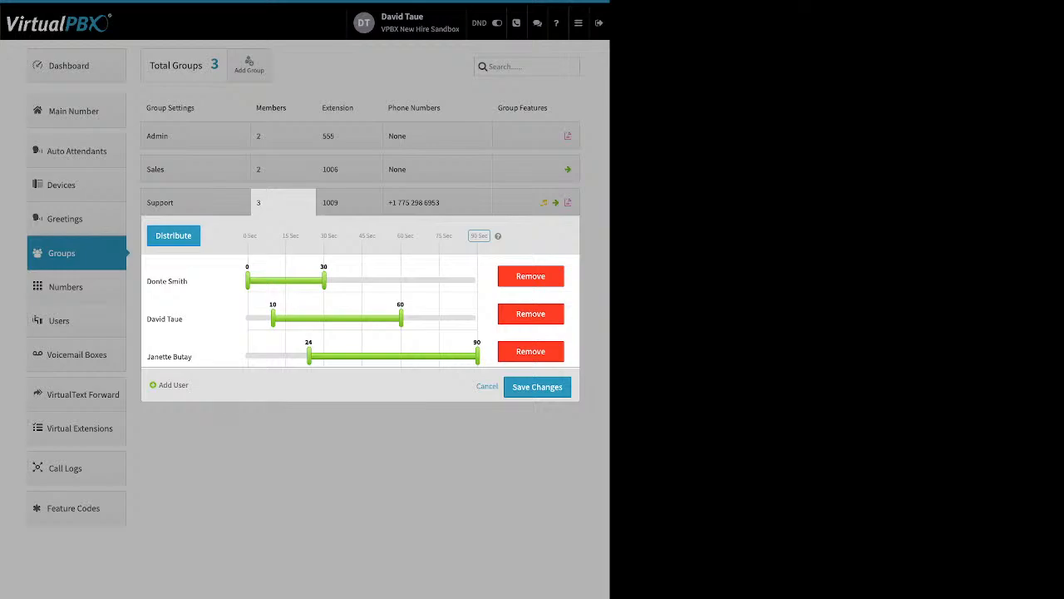
left_click(164, 385)
left_click_drag(173, 385, 181, 385)
left_click(183, 391)
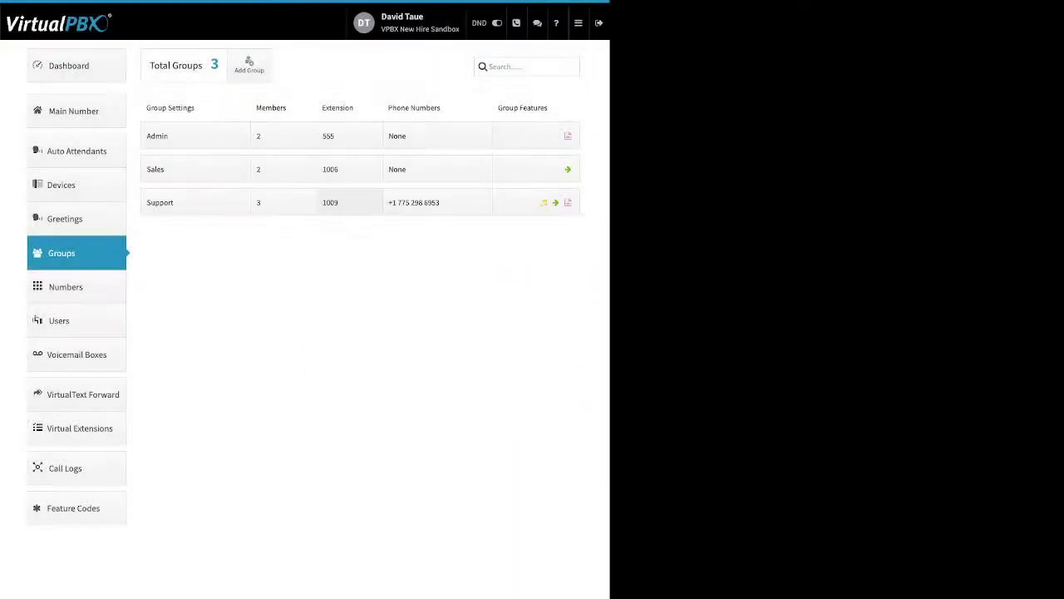
Try adding extension 1008 to the Support group, and cancel without saving
left_click(350, 202)
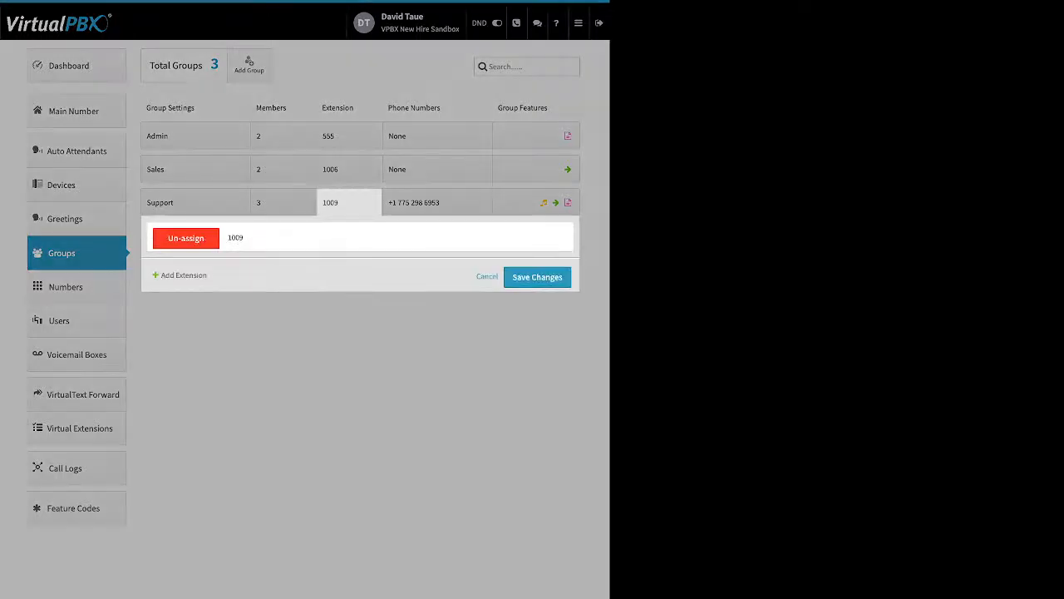
left_click(183, 275)
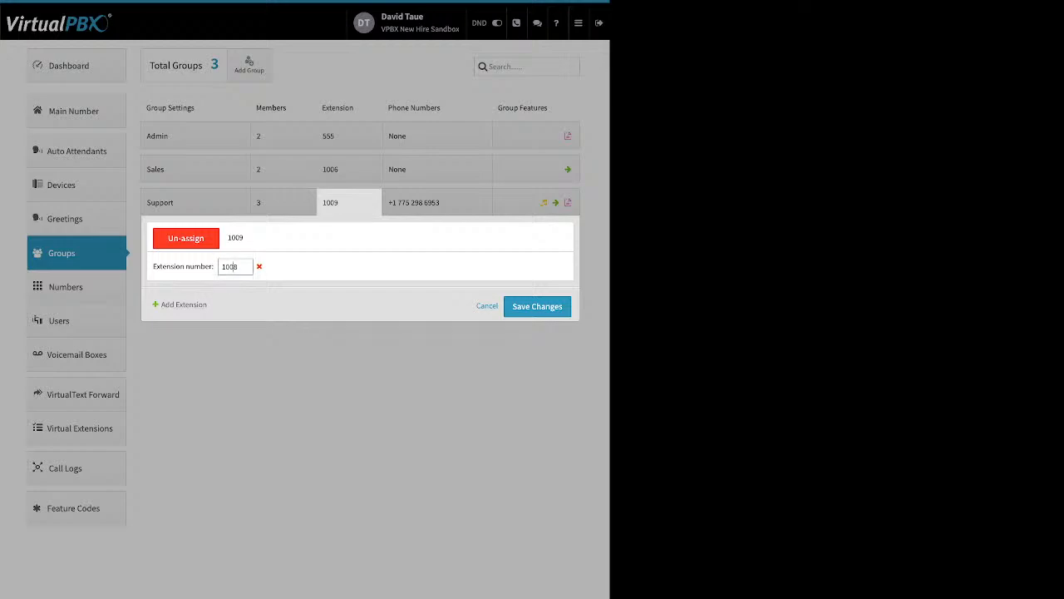
left_click(488, 306)
Examine the Support group's phone number assignment and the number's options, and close without changes
left_click(436, 203)
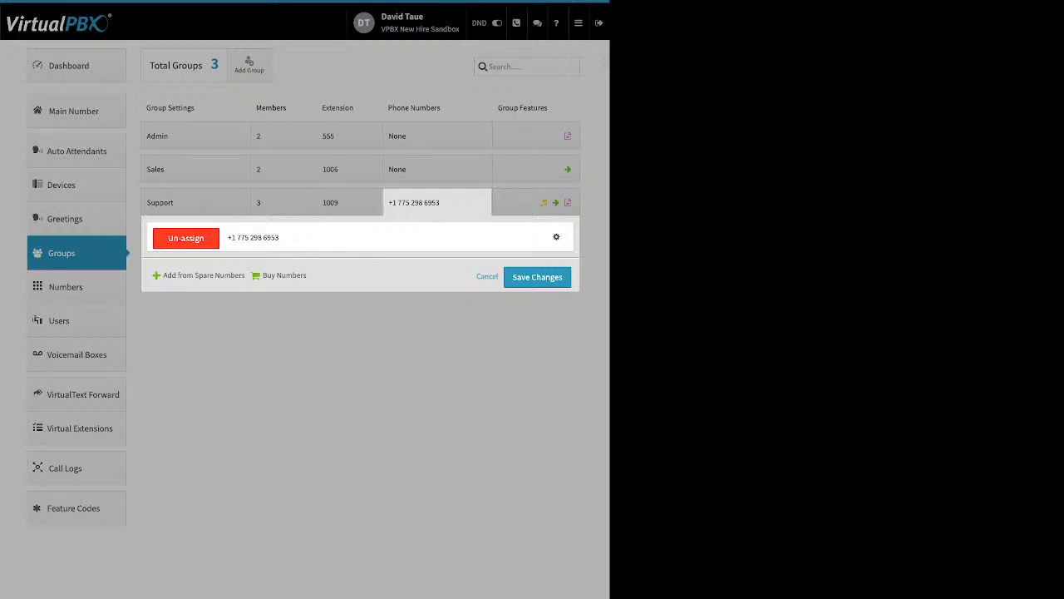
left_click(556, 237)
left_click(465, 350)
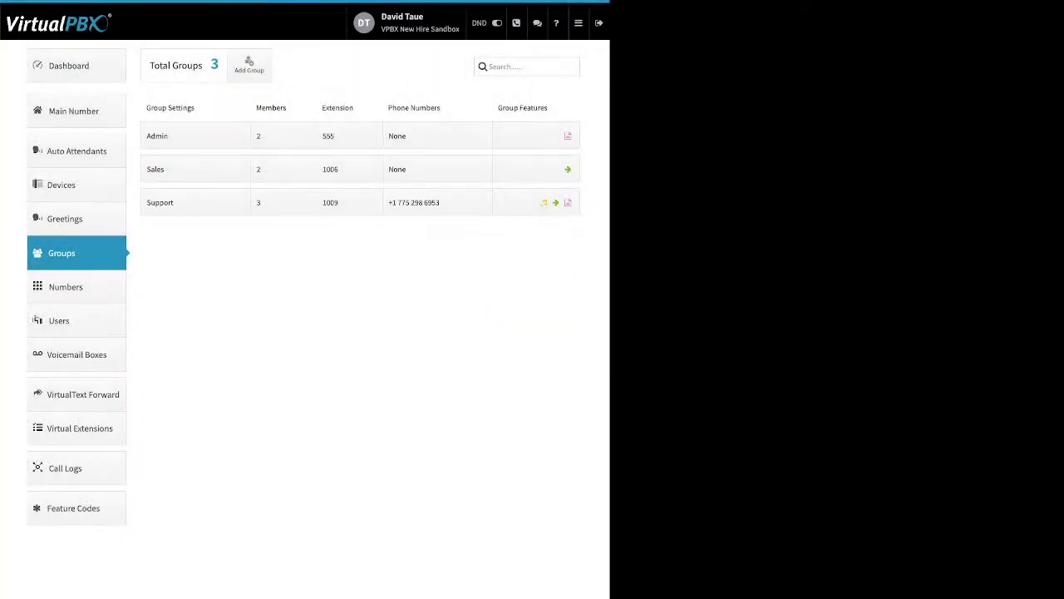
Examine the Support group's Ringback feature, including its media upload option, and close without saving
left_click(537, 202)
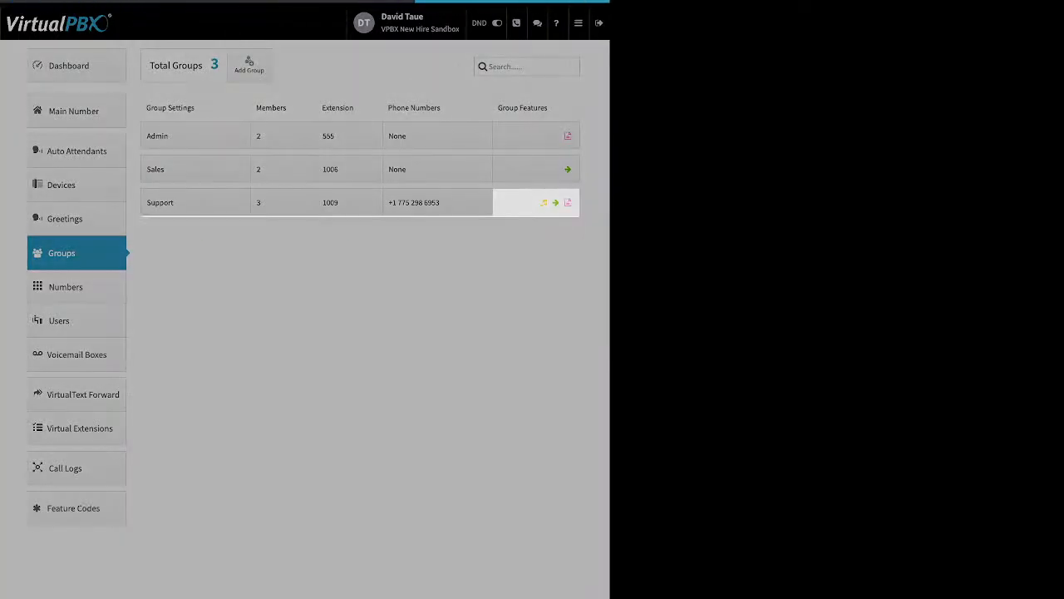
left_click(214, 249)
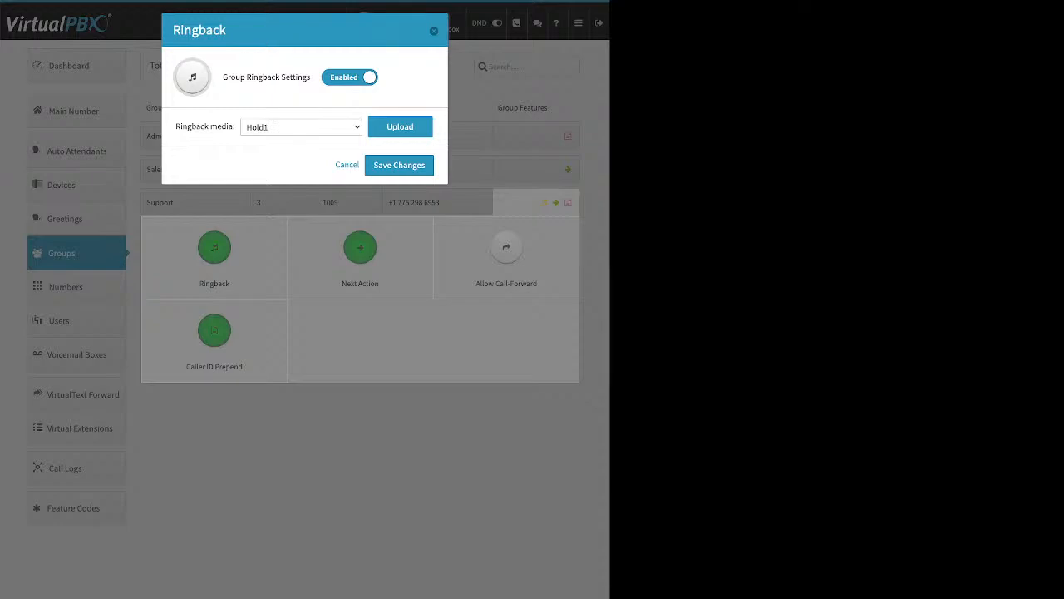
left_click_drag(235, 77, 304, 77)
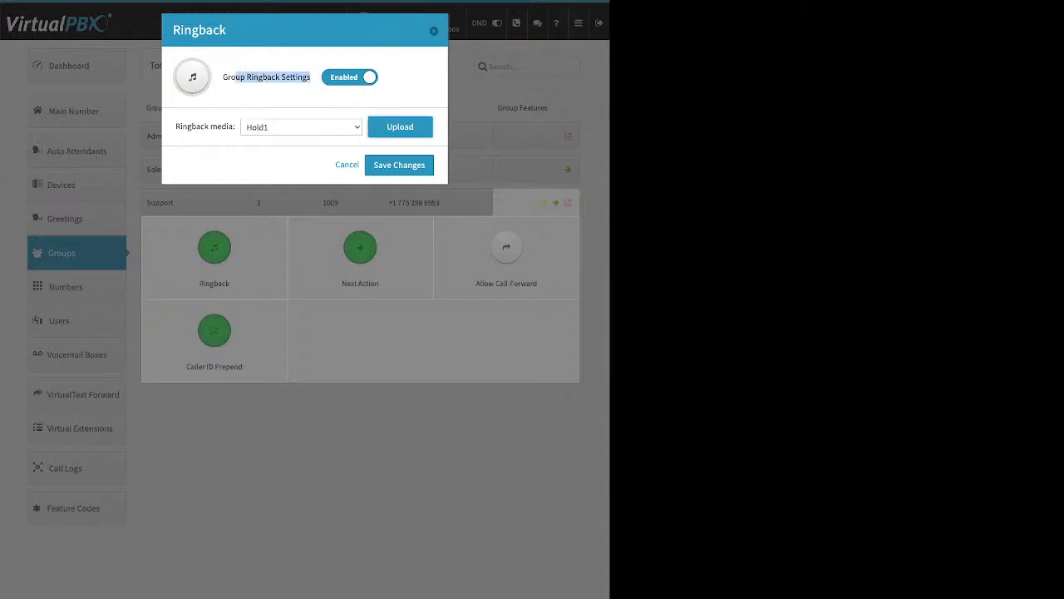
left_click(400, 127)
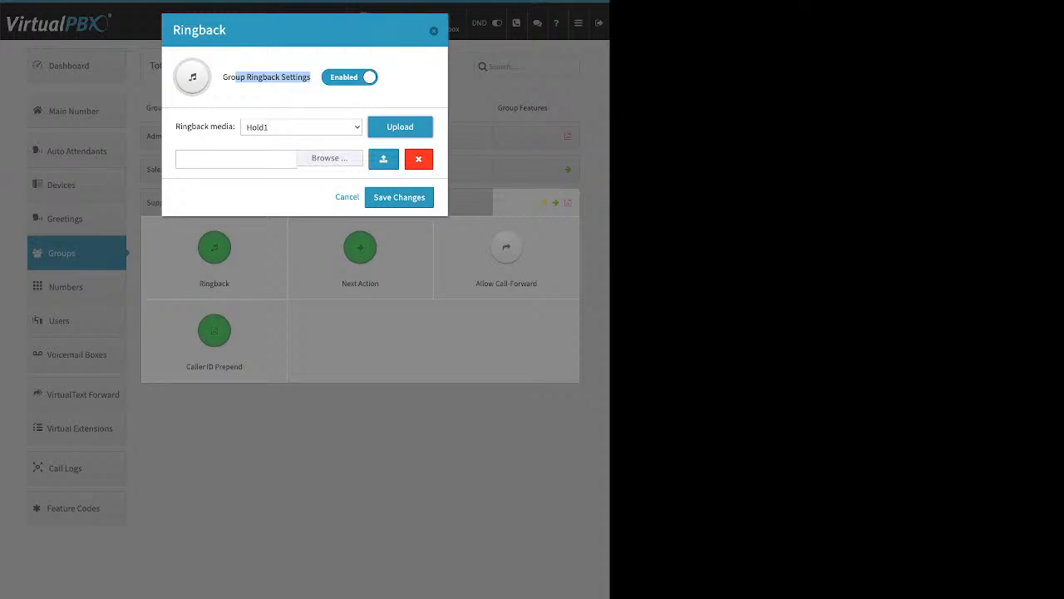
left_click(433, 31)
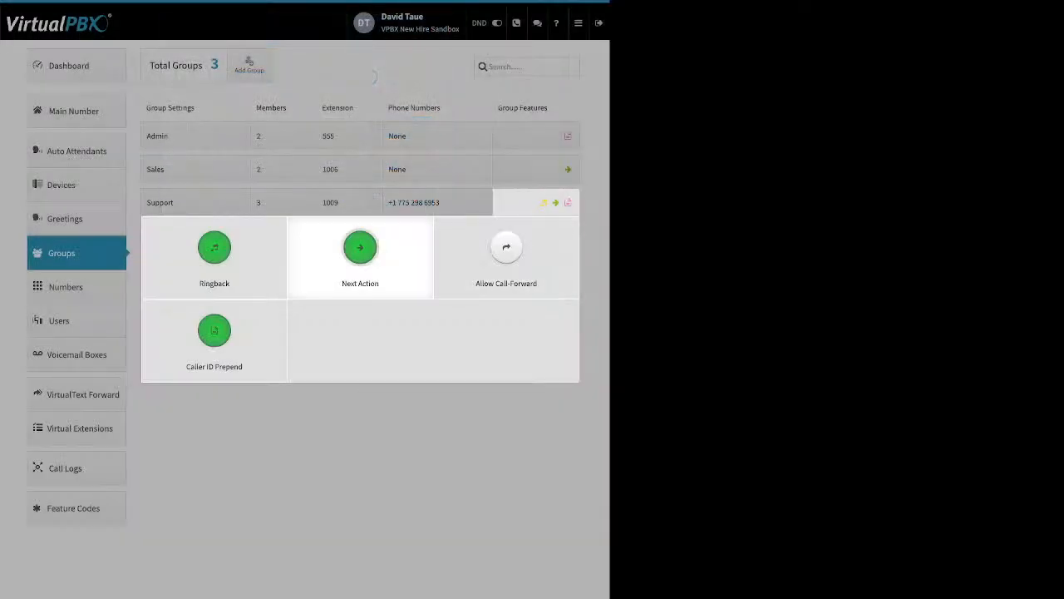
Examine the Support group's Next Action feature and its forwarding destinations for unanswered calls, and close without saving
left_click(360, 249)
left_click_drag(216, 77, 343, 76)
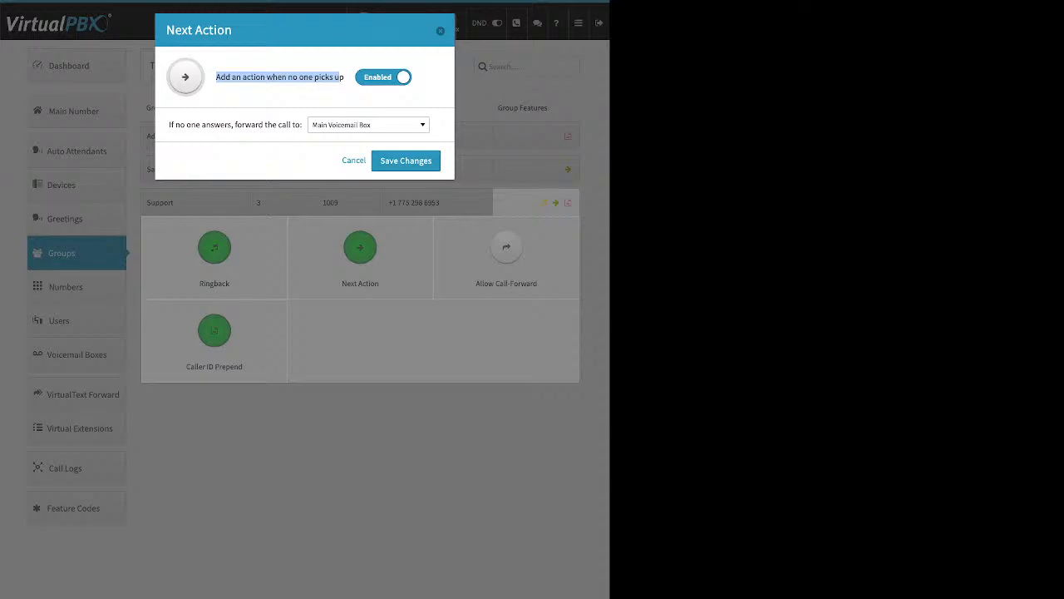
left_click(368, 125)
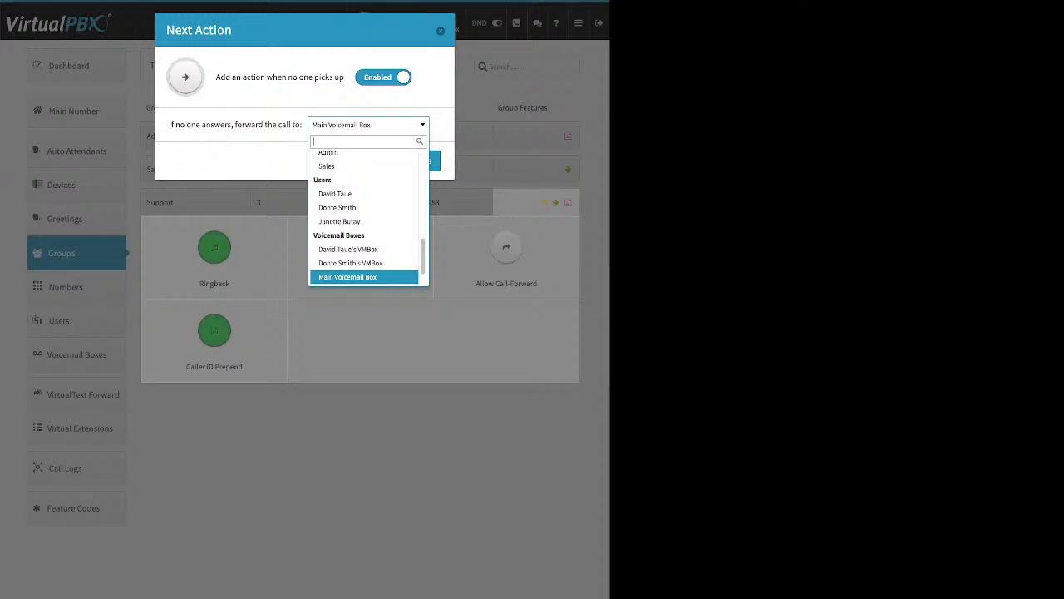
scroll(364, 214, "up", 1)
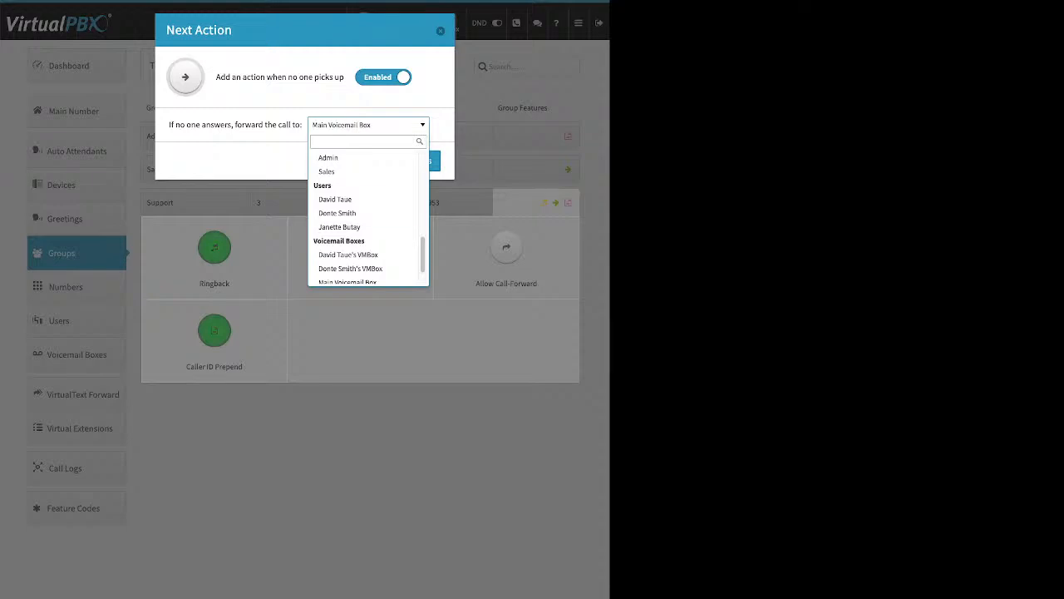
key("Escape")
key("Escape")
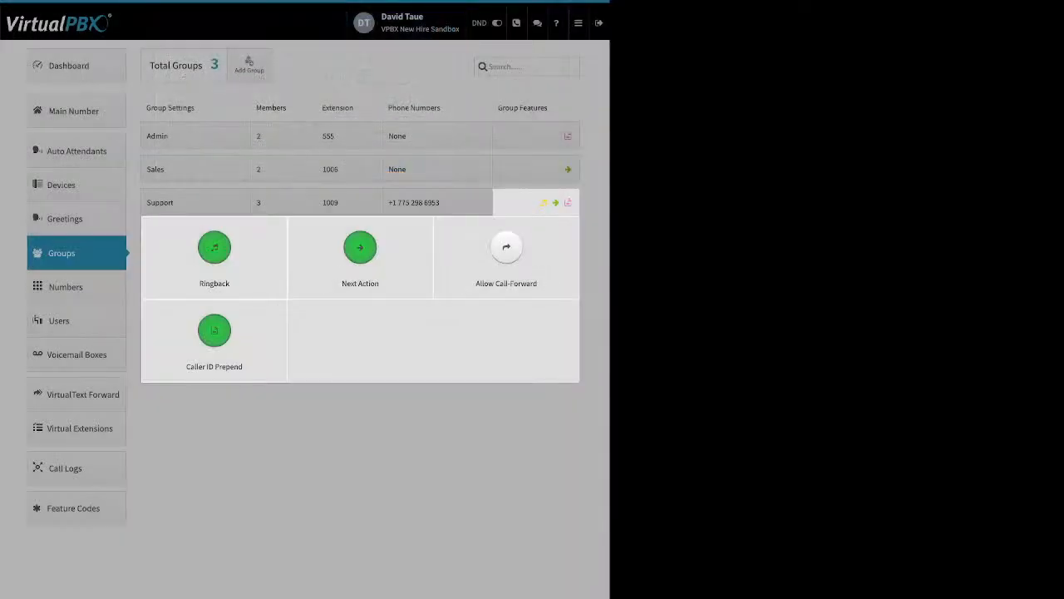
Try enabling Allow Call-Forward for the Support group, and close without saving
left_click(506, 249)
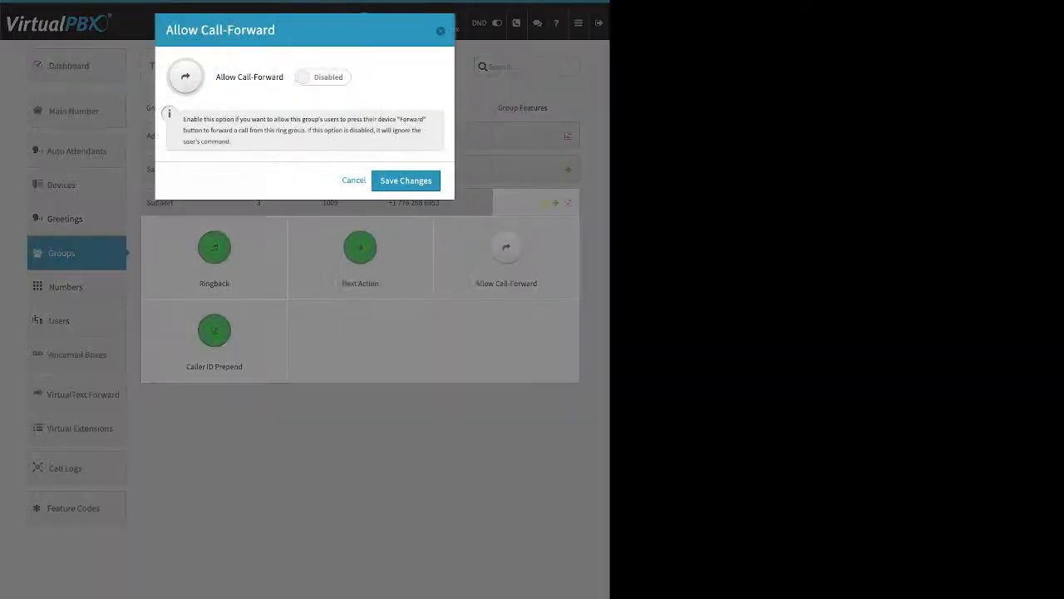
left_click(323, 77)
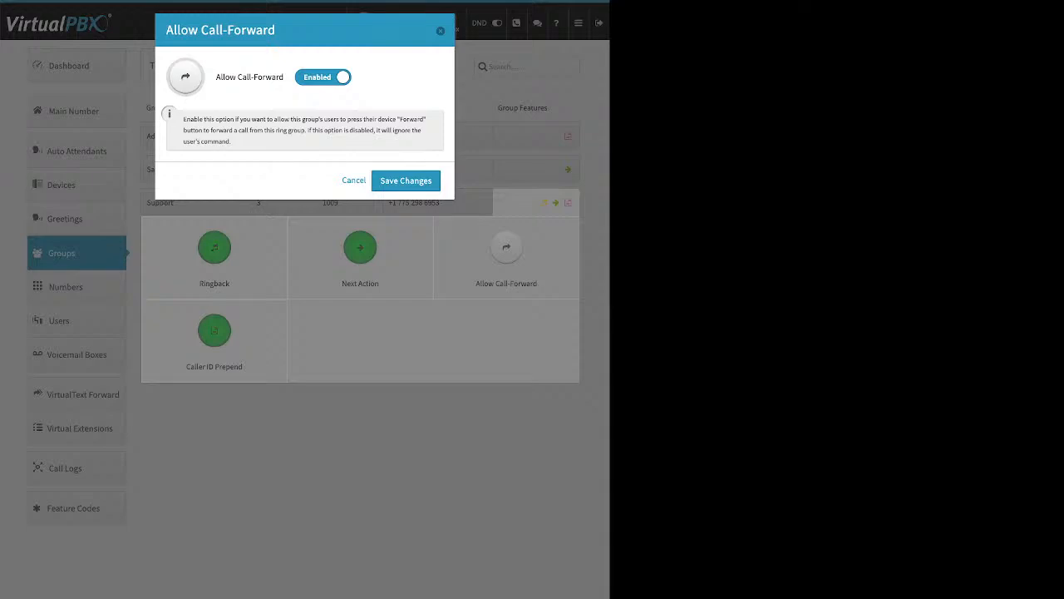
key("Escape")
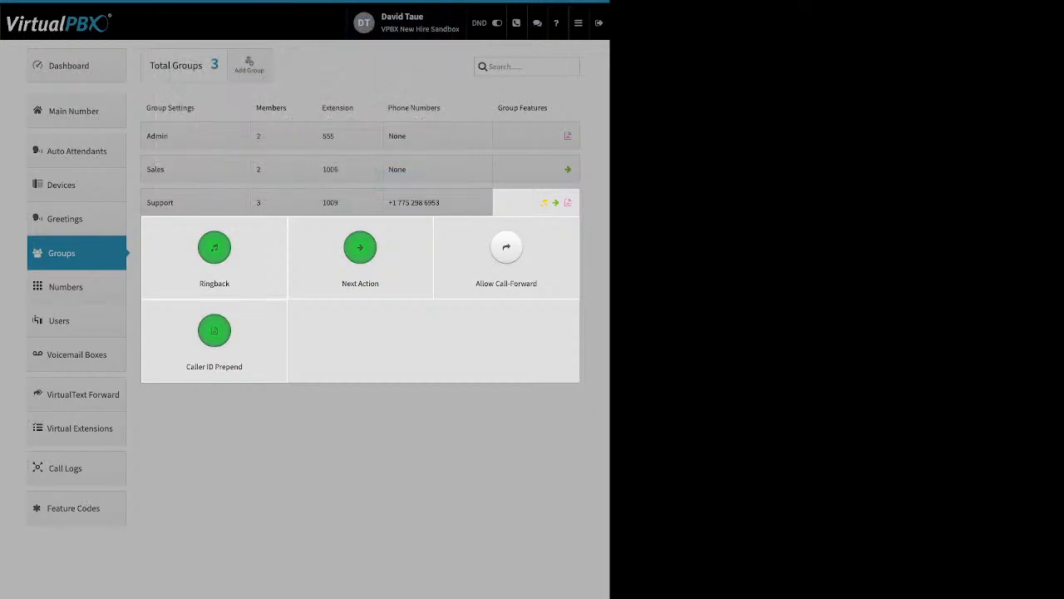
Examine the name and number prefixes in the Support group's Caller ID Prepend feature, and close the group features
left_click(214, 331)
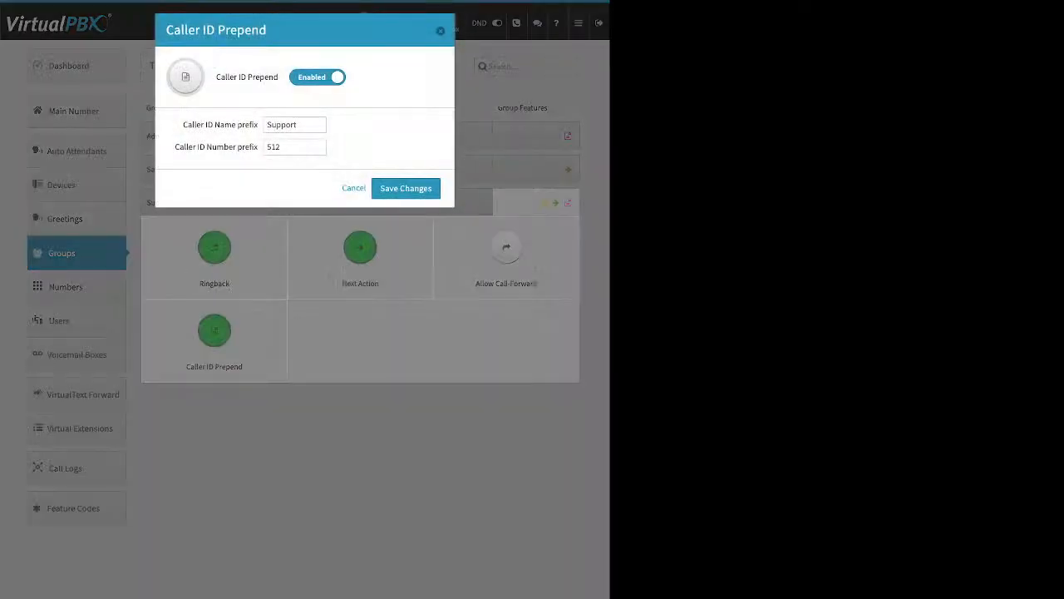
left_click_drag(184, 124, 258, 125)
left_click_drag(176, 147, 257, 147)
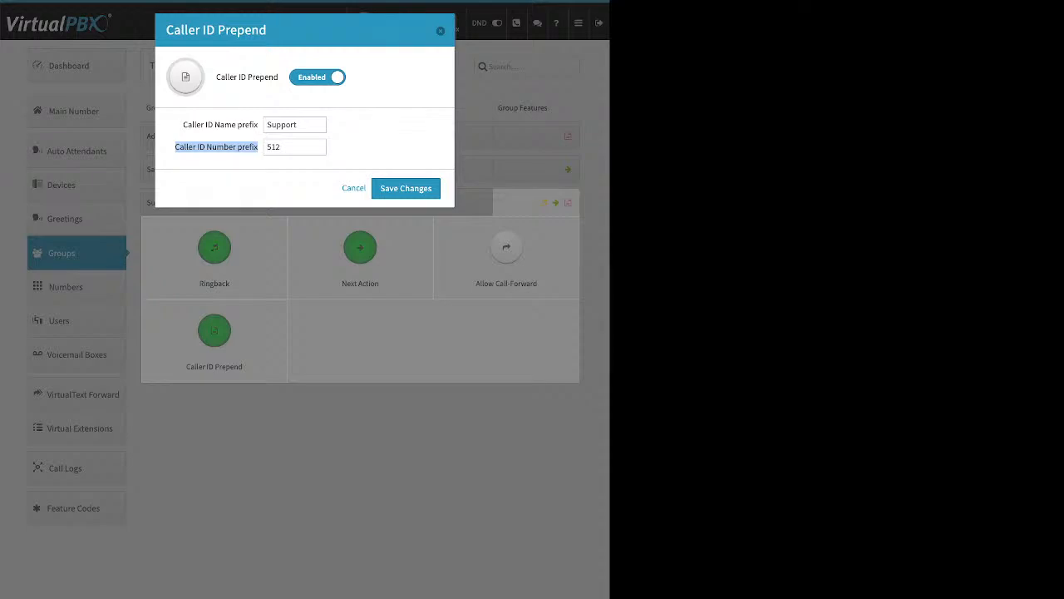
key("Escape")
key("Escape")
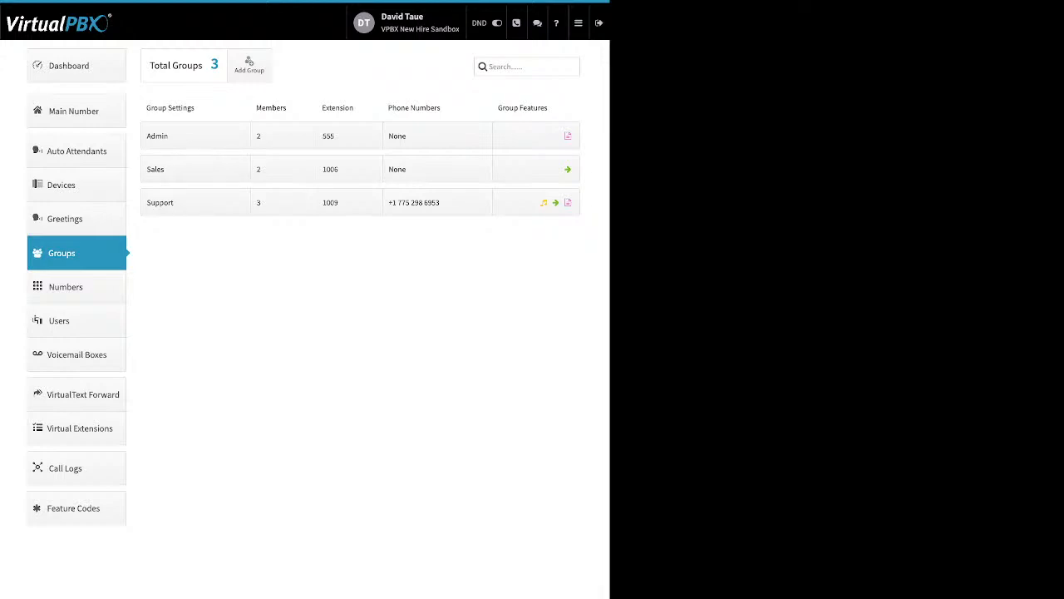
Un-assign the last listed phone number from Main Company Numbers in the Main Number settings
left_click(74, 111)
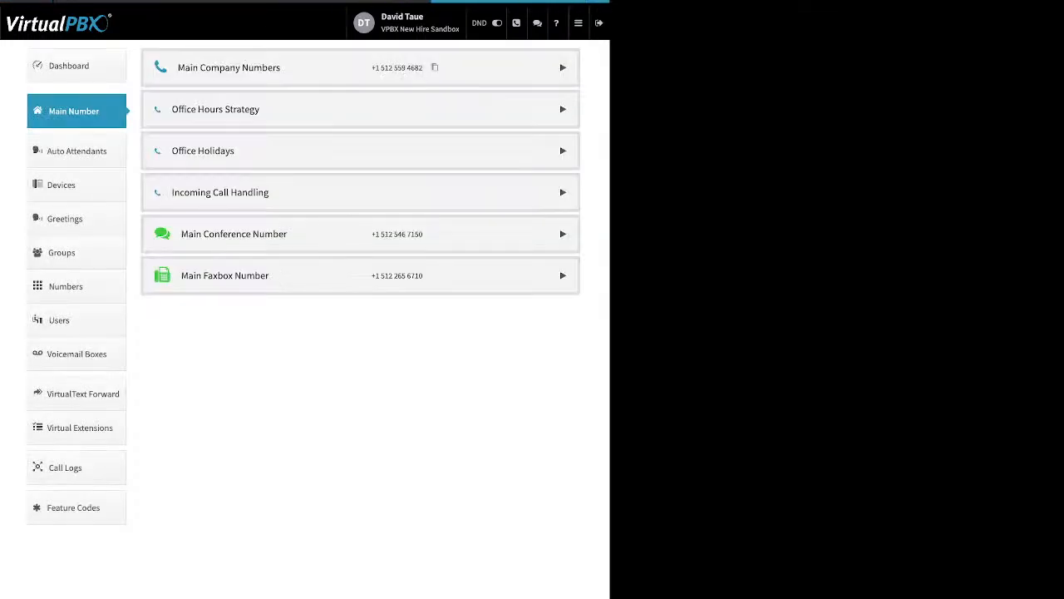
left_click(563, 67)
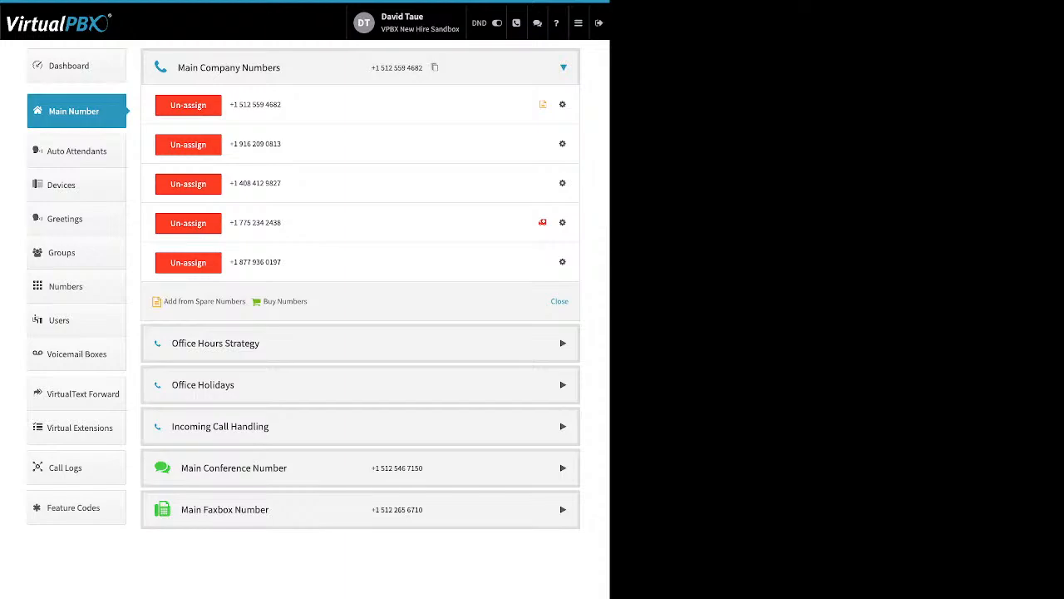
left_click(189, 262)
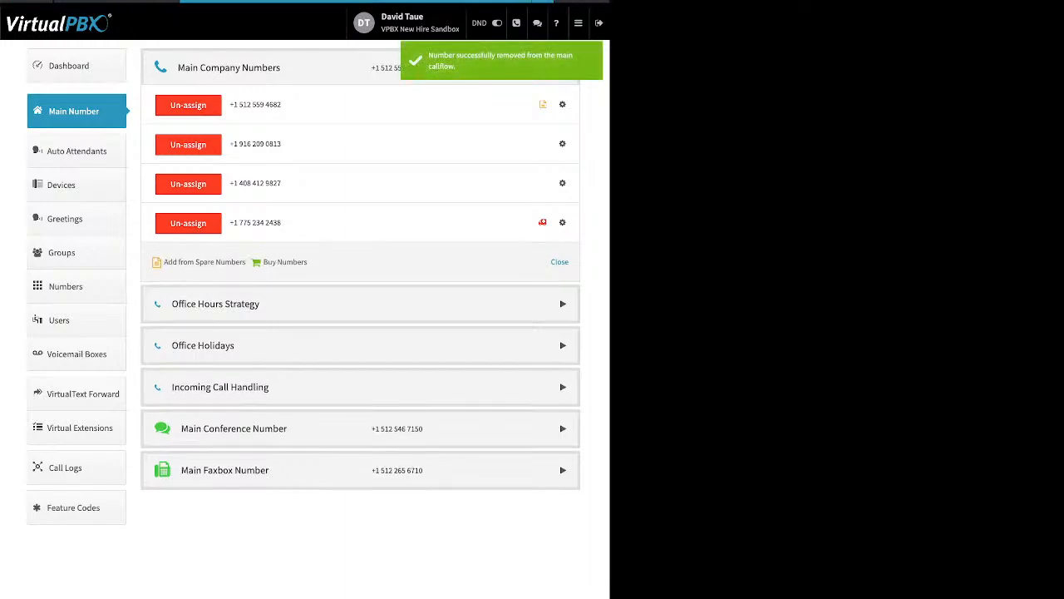
Try selecting the third spare number to add to Main Company Numbers, and cancel without adding it
left_click_drag(313, 262, 163, 262)
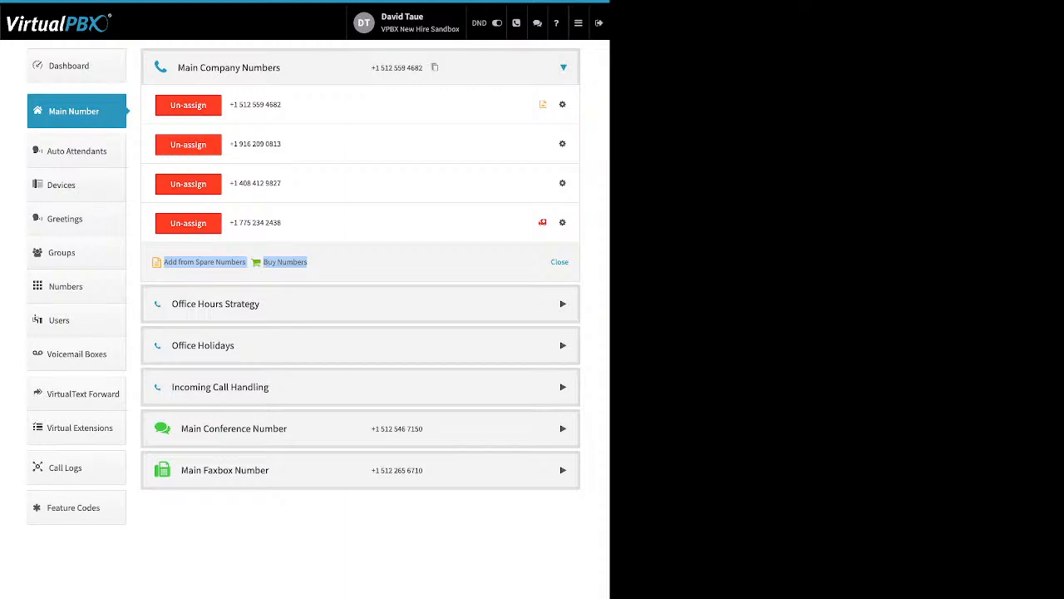
left_click(204, 261)
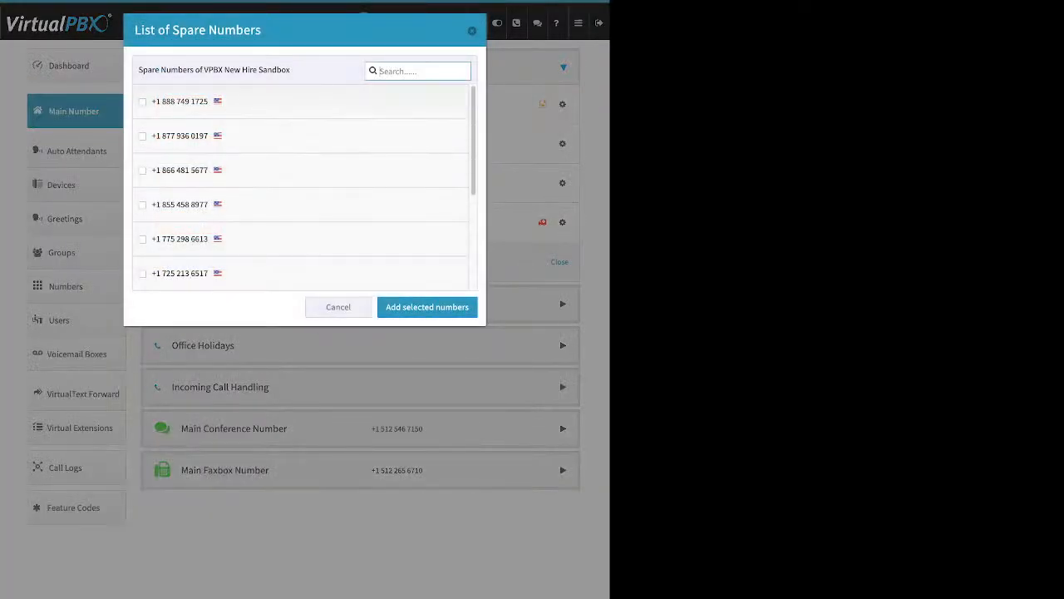
left_click(142, 171)
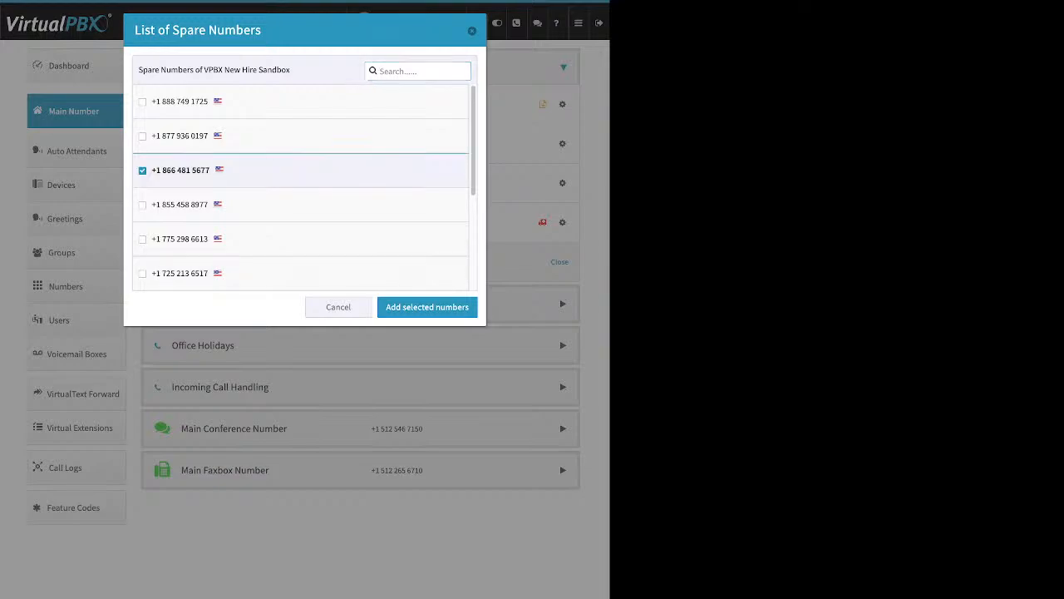
left_click(338, 307)
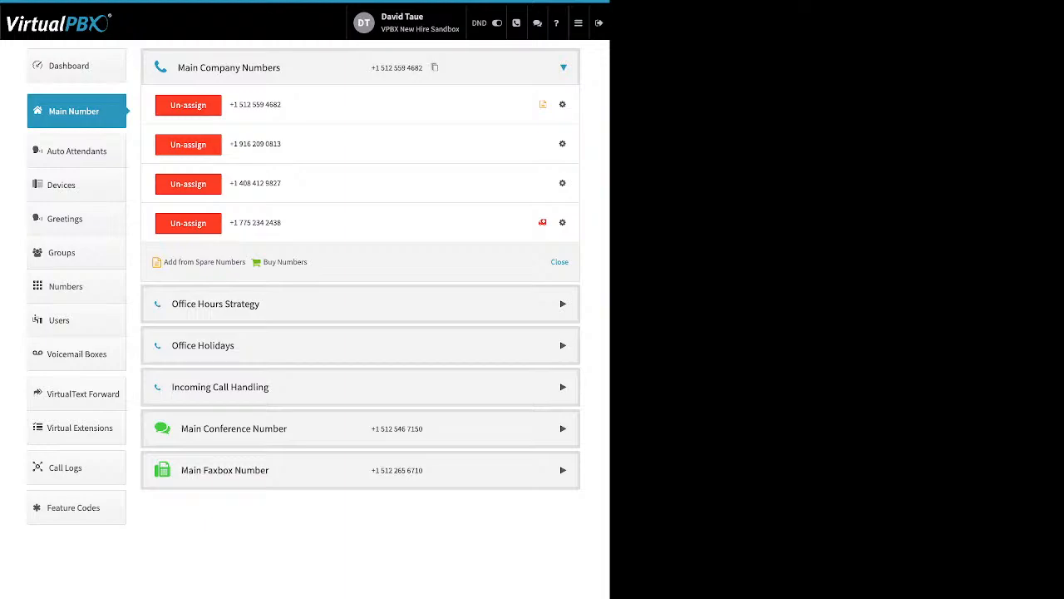
Switch the office hours strategy to Custom Office Hours and try out the lunch hours closure
left_click(563, 144)
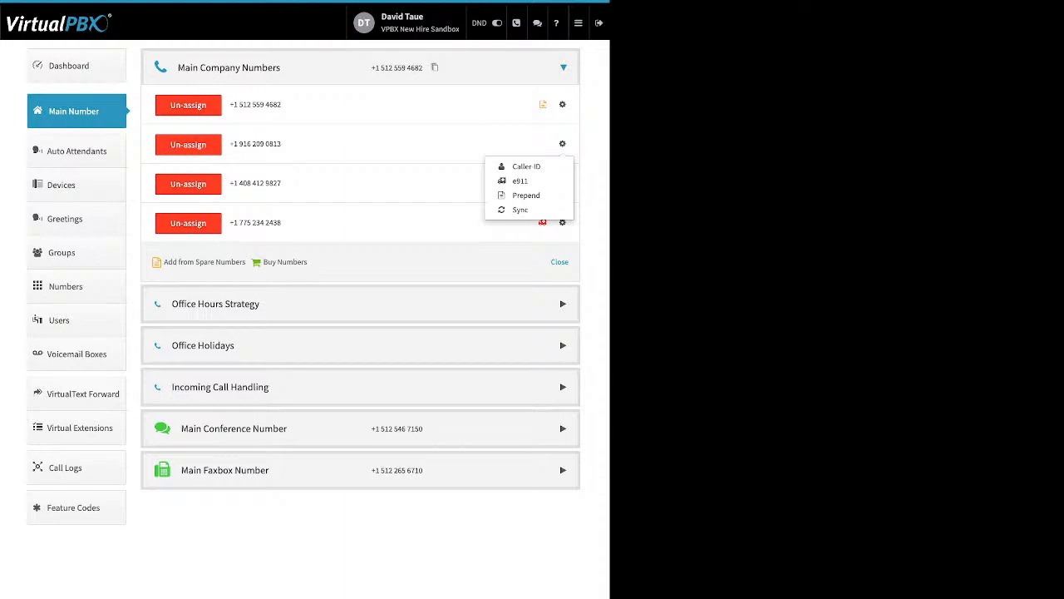
left_click(563, 304)
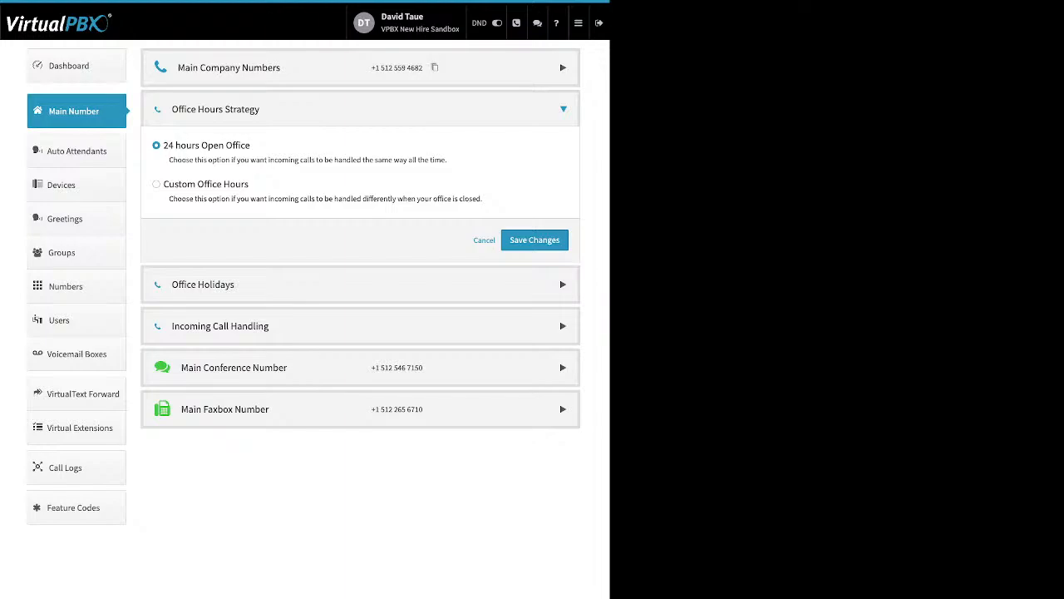
left_click(156, 185)
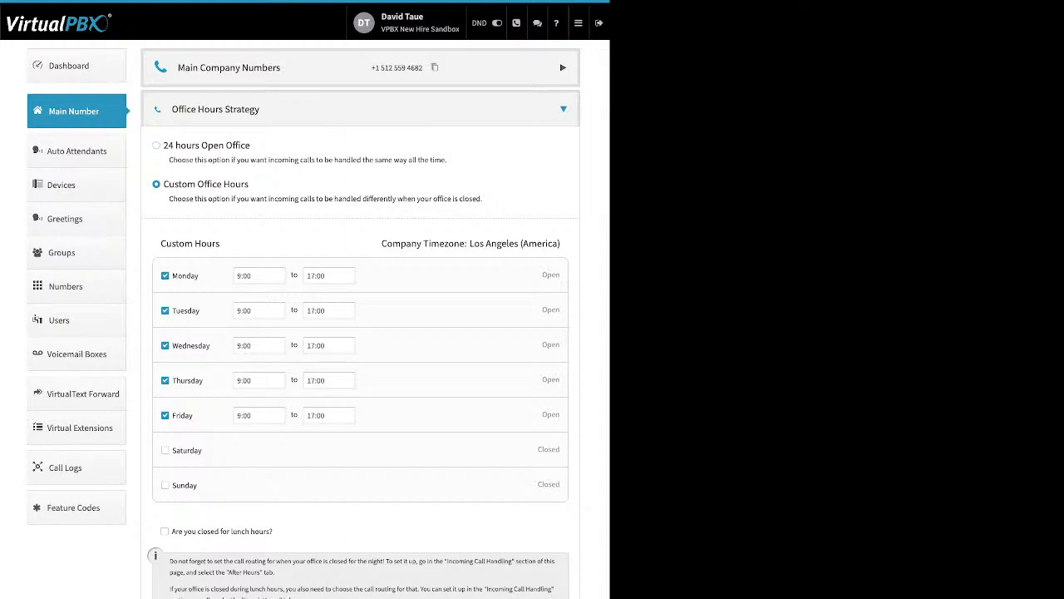
left_click_drag(199, 276, 171, 276)
left_click(205, 276)
left_click_drag(273, 531, 171, 532)
left_click(165, 531)
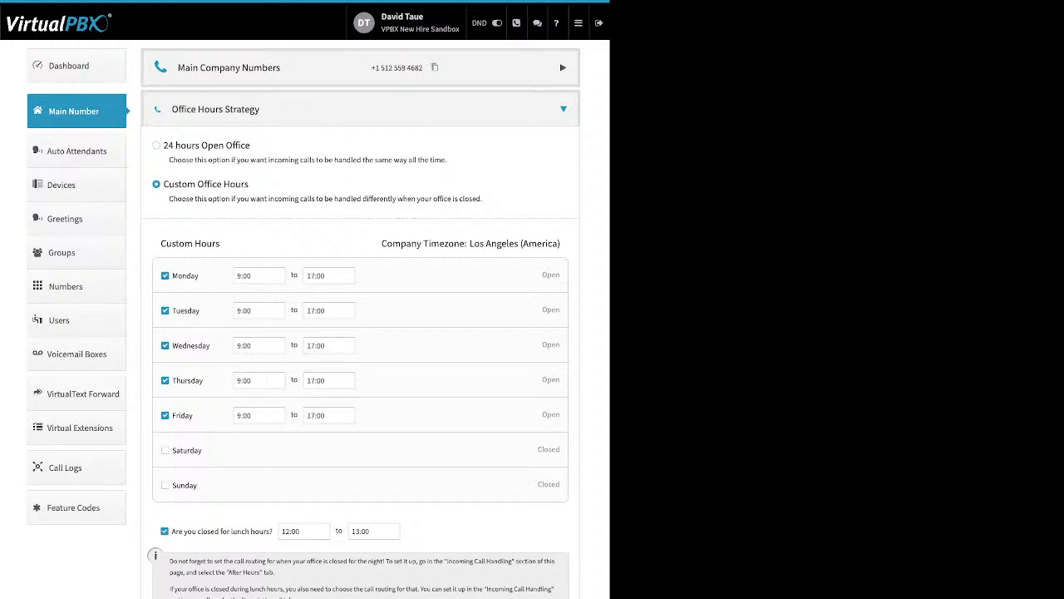
left_click(165, 532)
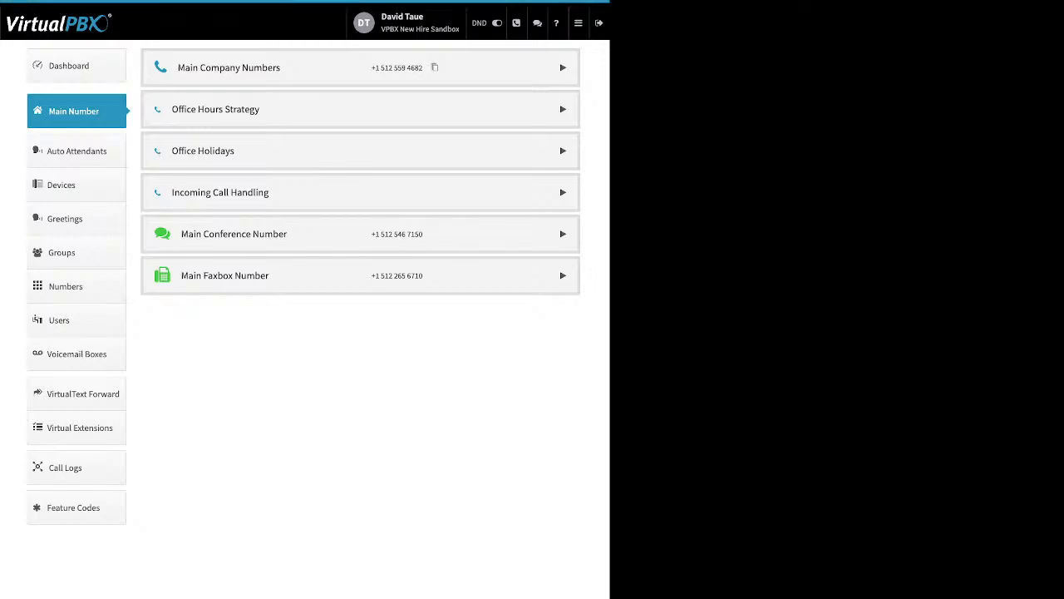
Examine the Office Holidays settings, including the holiday closure option and the types of holiday that can be added
left_click(563, 151)
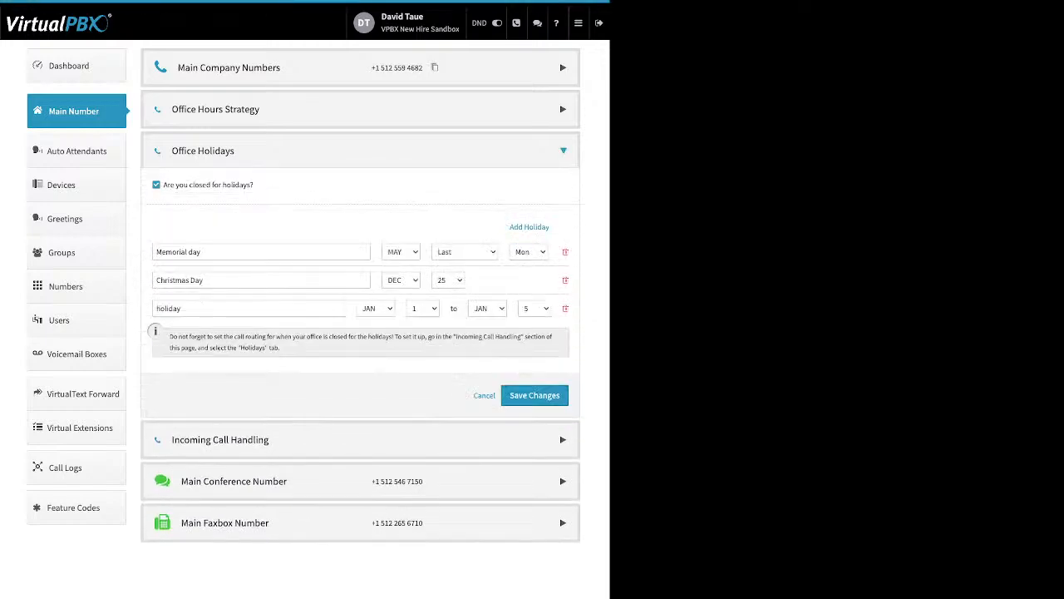
left_click_drag(254, 185, 162, 185)
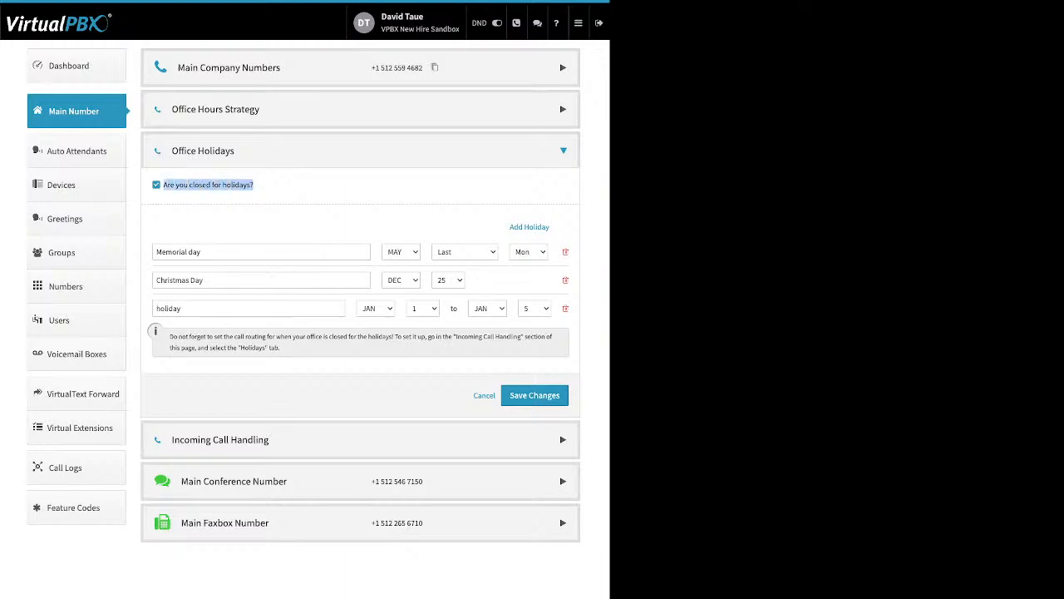
left_click(287, 188)
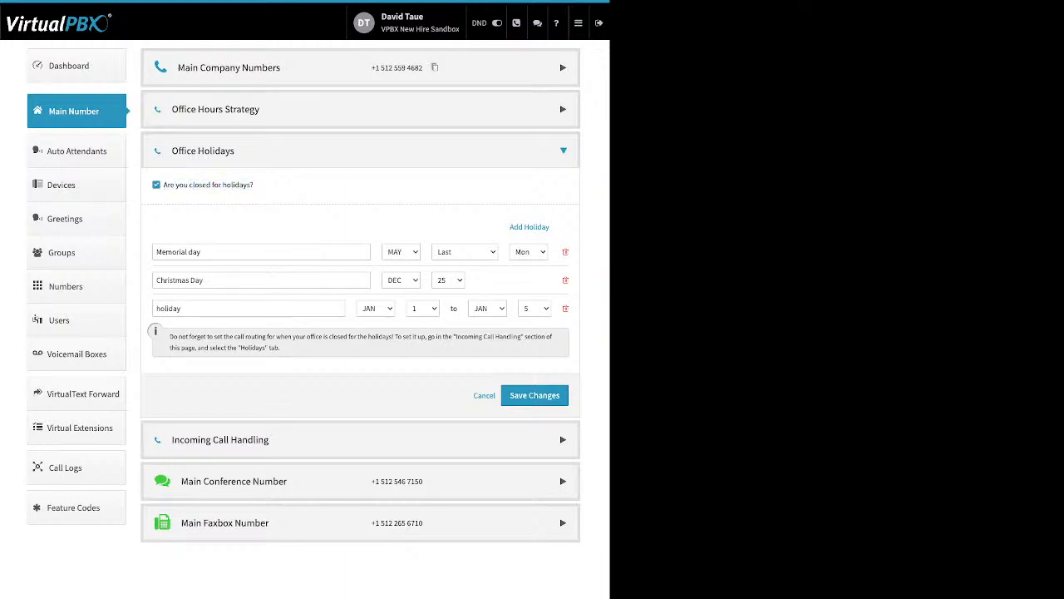
left_click_drag(510, 226, 529, 226)
left_click(530, 227)
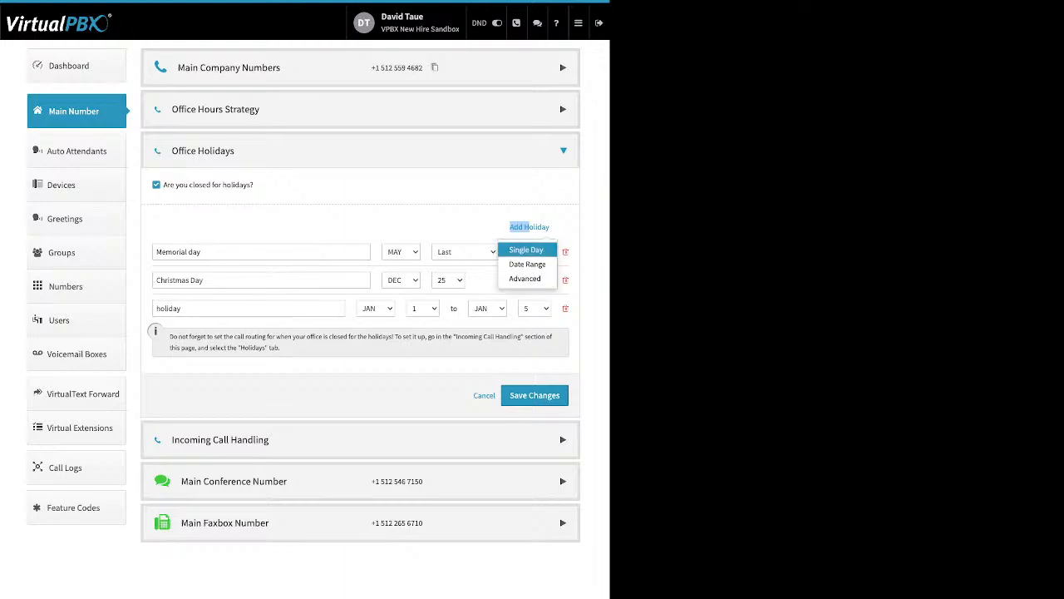
left_click(449, 218)
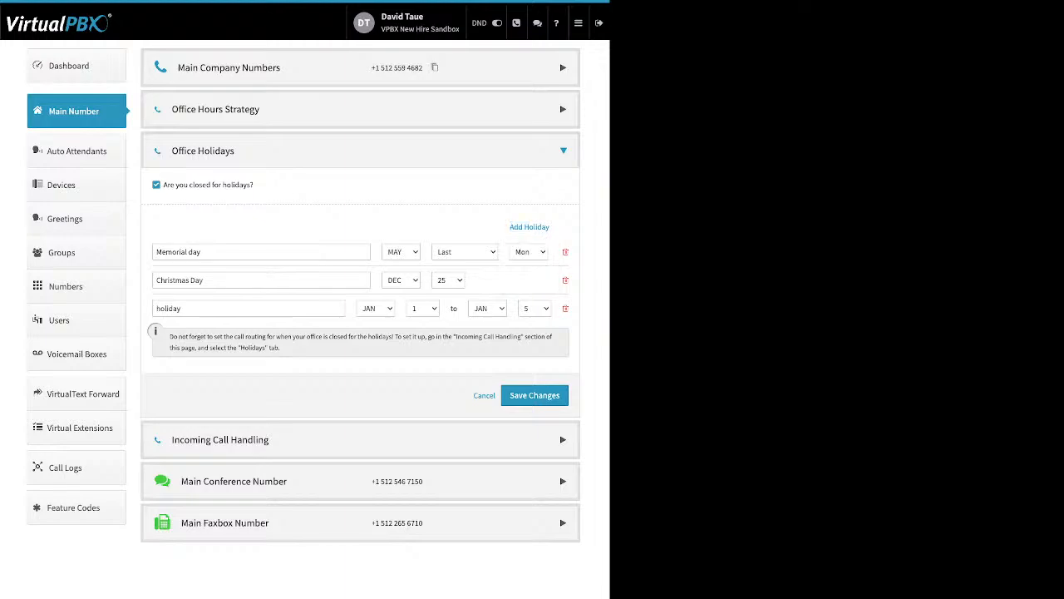
Review the Christmas Day, date-range and Memorial day entries, and collapse the Office Holidays section
left_click_drag(203, 280, 157, 280)
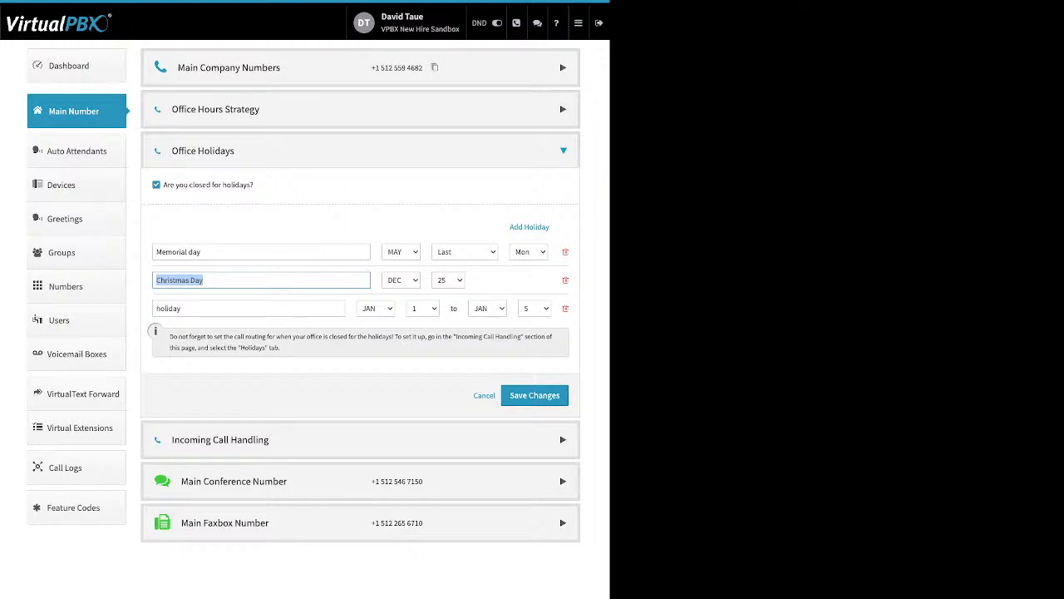
left_click_drag(181, 308, 156, 308)
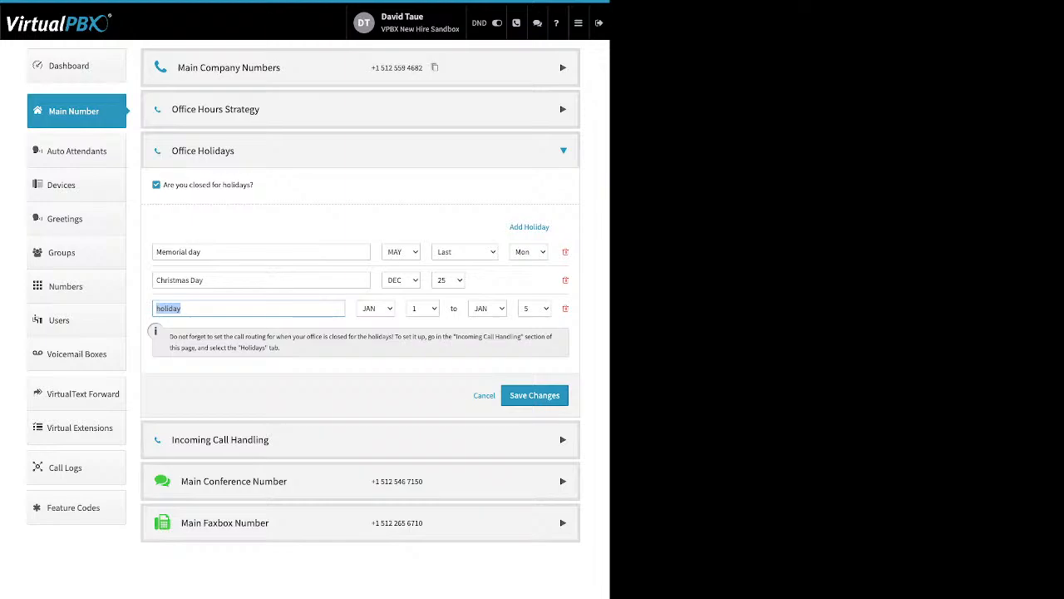
left_click_drag(202, 252, 156, 252)
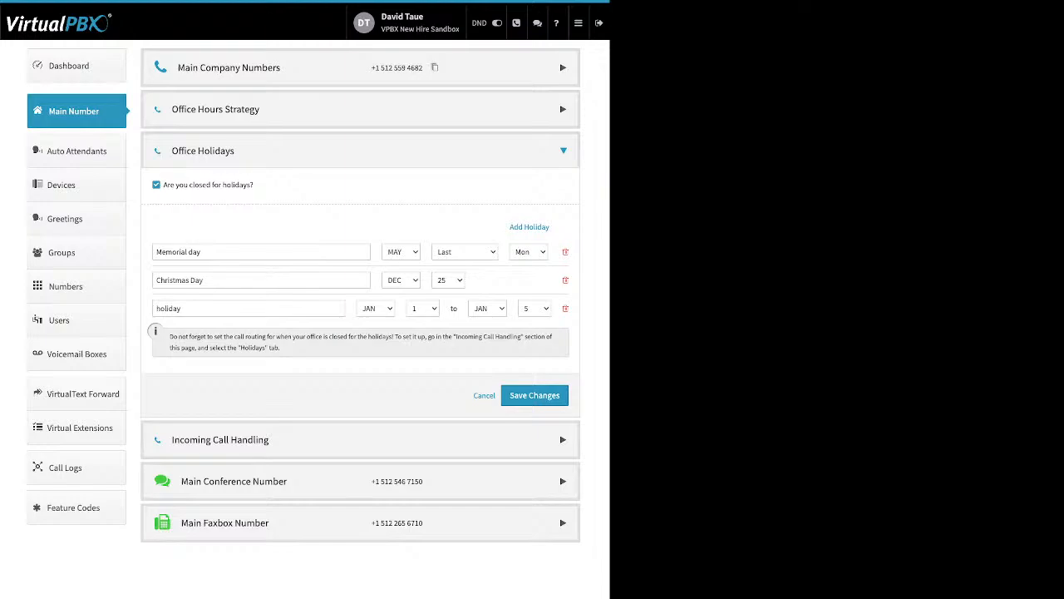
left_click(562, 151)
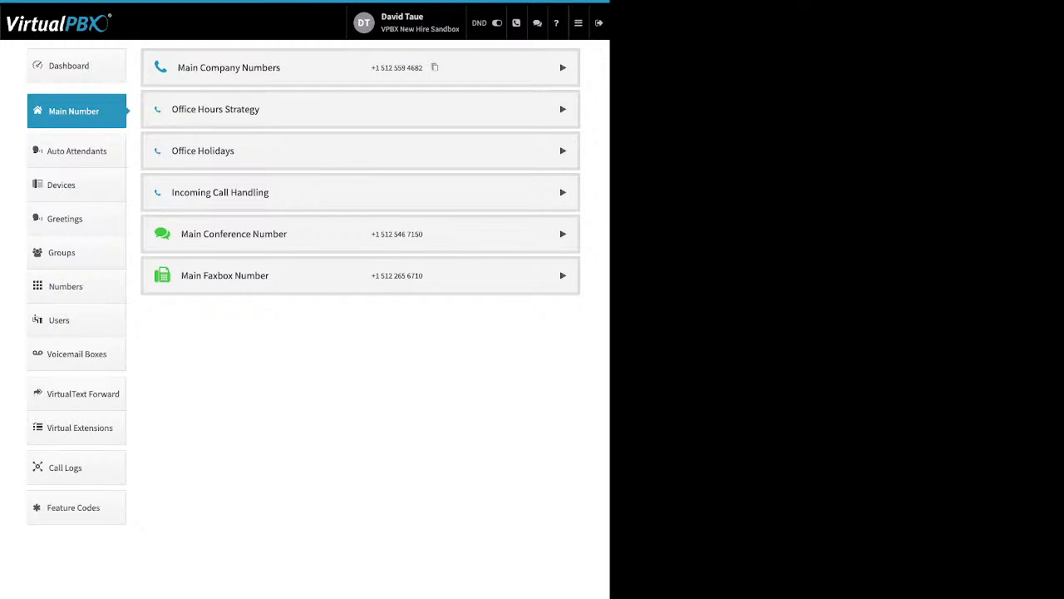
Review the Incoming Call Handling options for after hours and holidays, and return to open hours
left_click(563, 193)
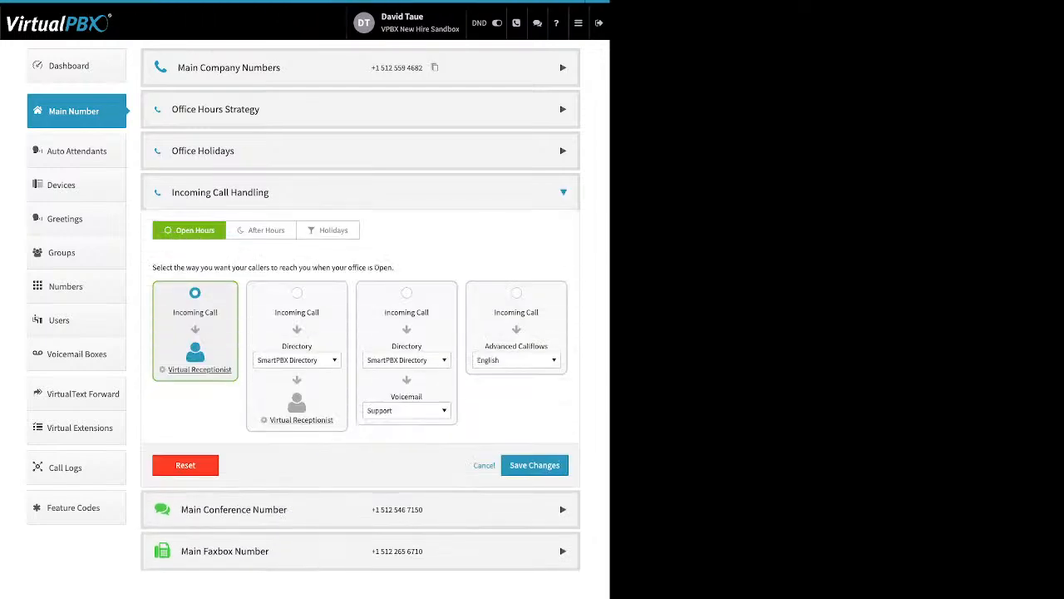
left_click(261, 230)
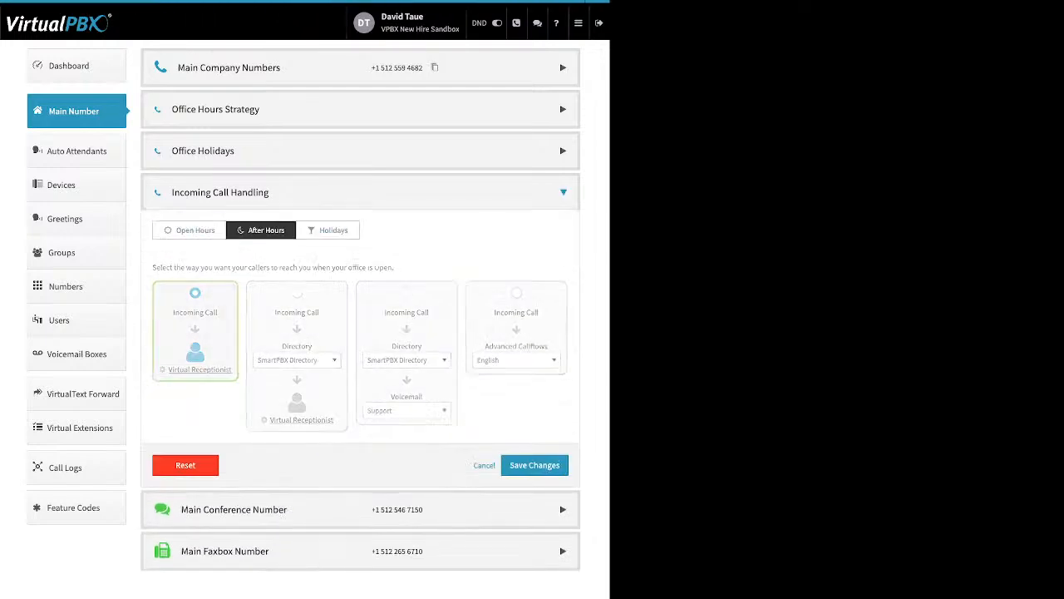
left_click(327, 230)
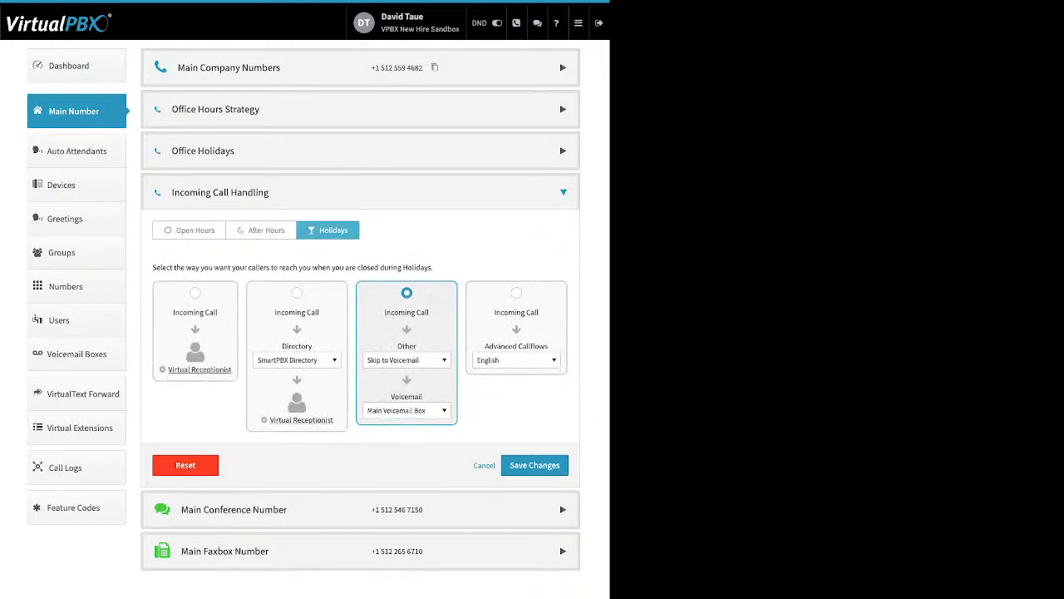
left_click(190, 230)
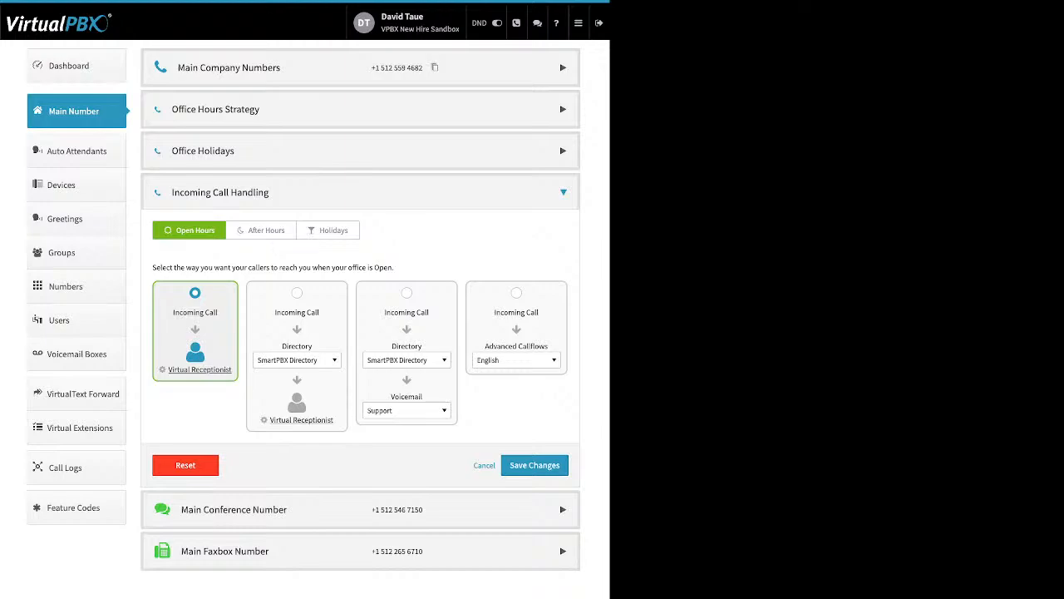
Open the Open Hours Virtual Receptionist, delete the default main menu route and add a new default route to SmartPBX Directory
left_click(199, 369)
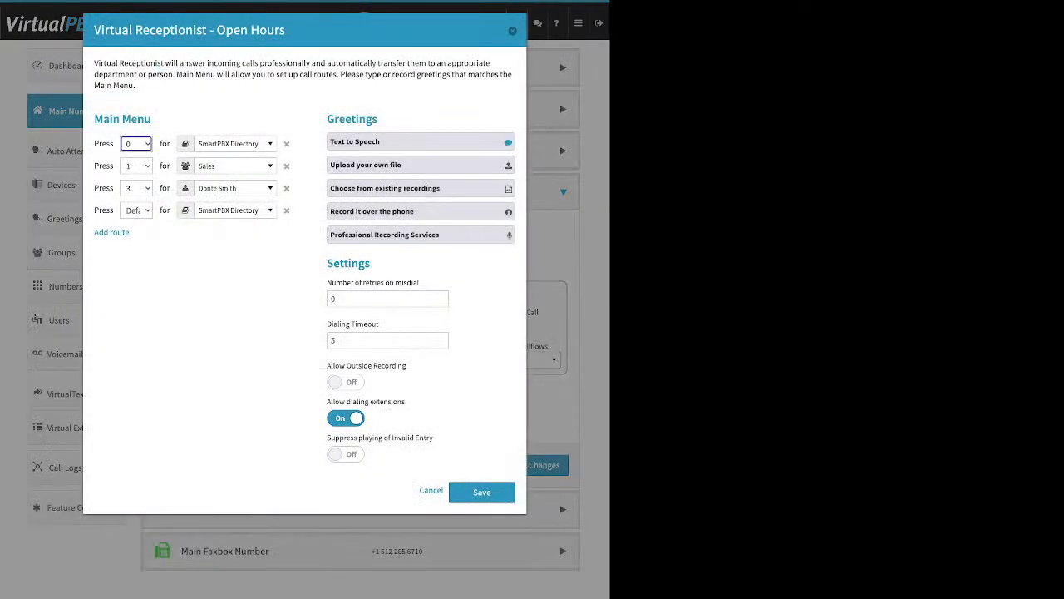
left_click_drag(150, 119, 94, 119)
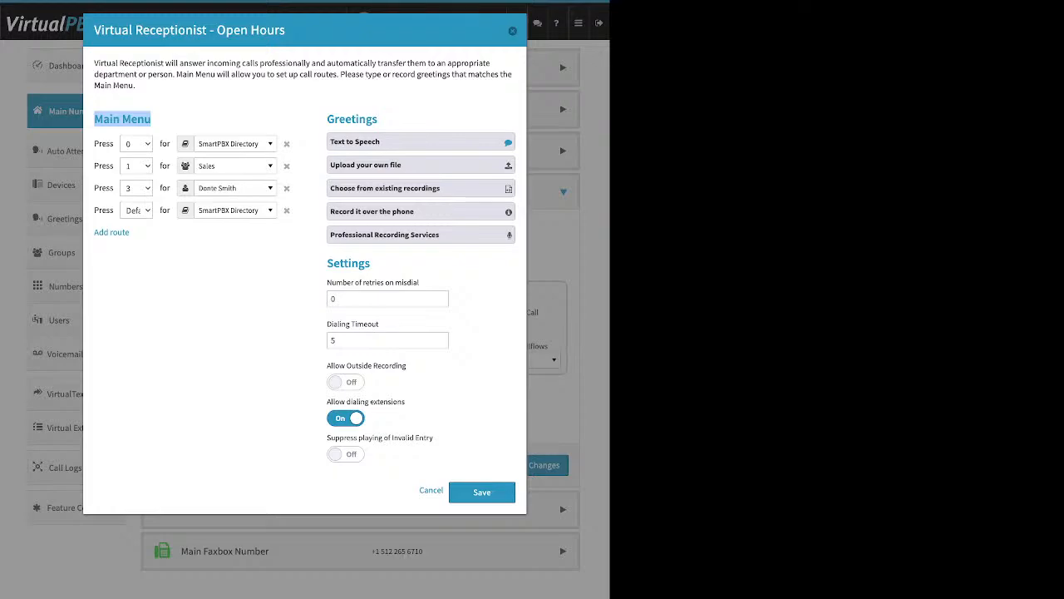
left_click(287, 210)
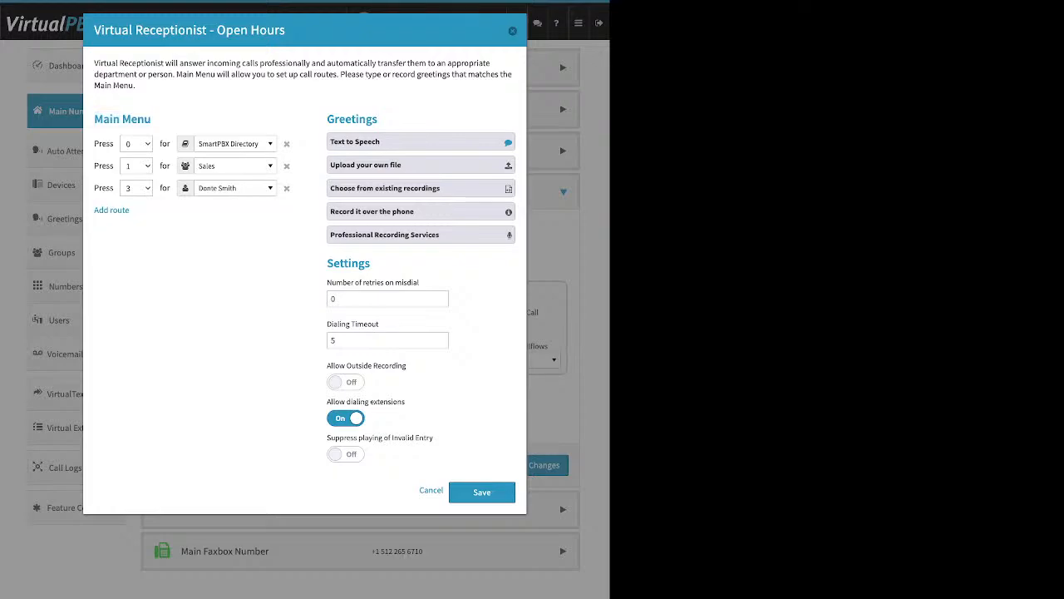
left_click_drag(131, 210, 94, 211)
left_click(111, 211)
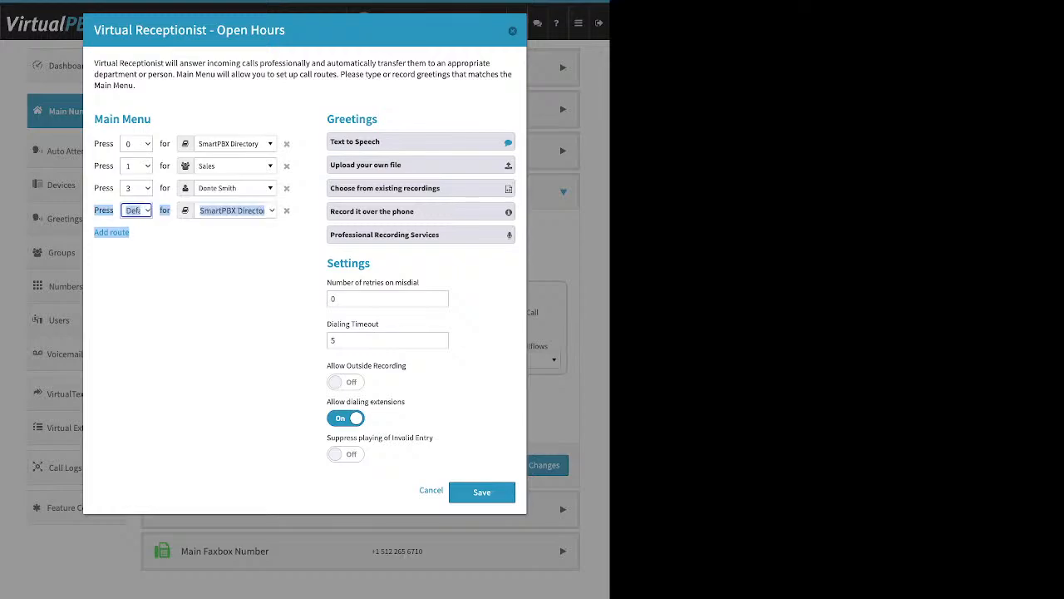
left_click(191, 270)
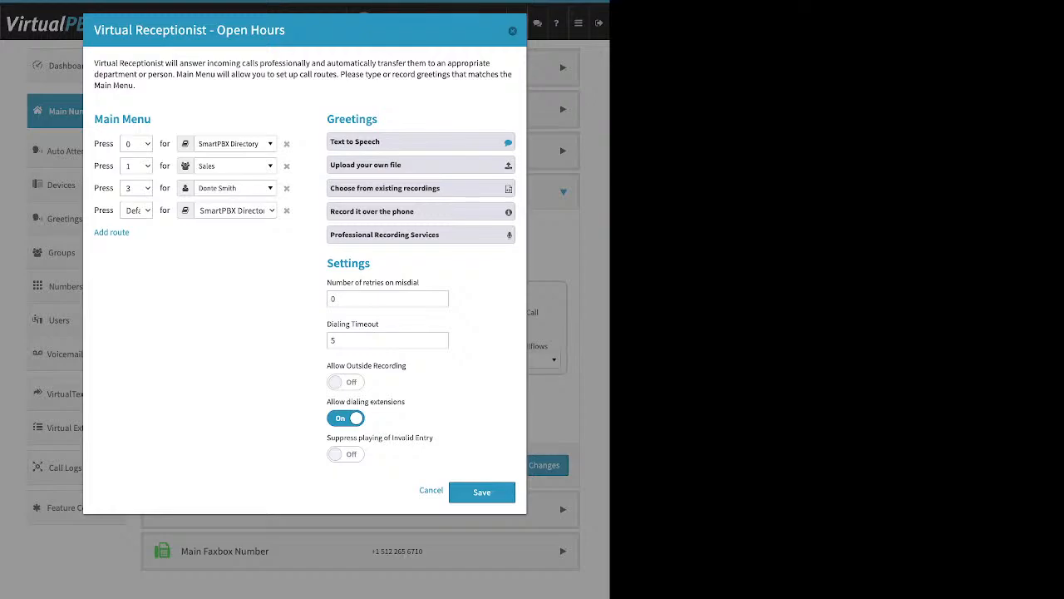
Route main menu option 0 to the call queue Qubicle Callflow Test
left_click(235, 144)
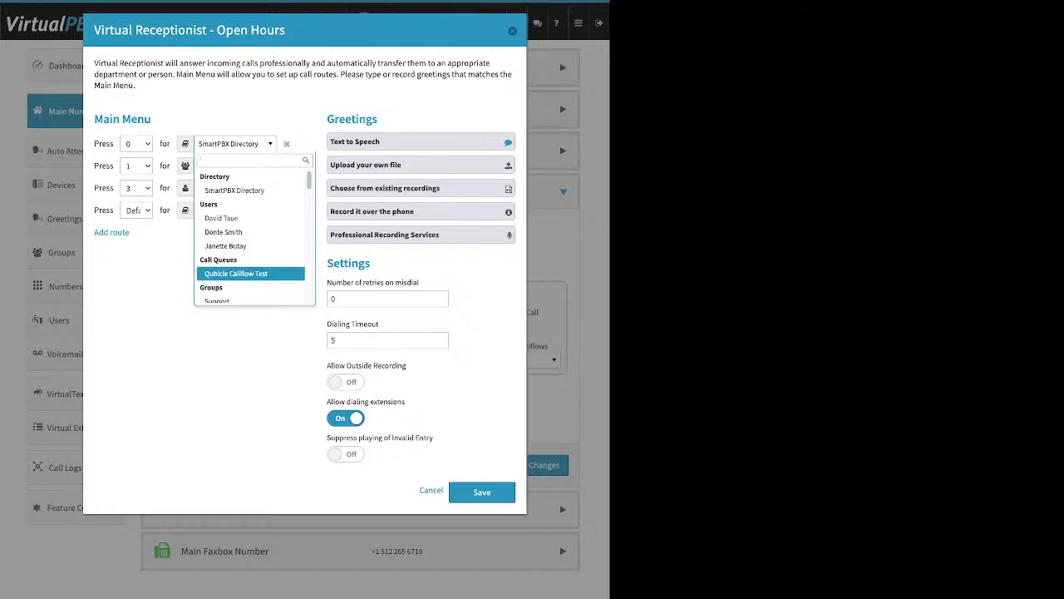
left_click(236, 274)
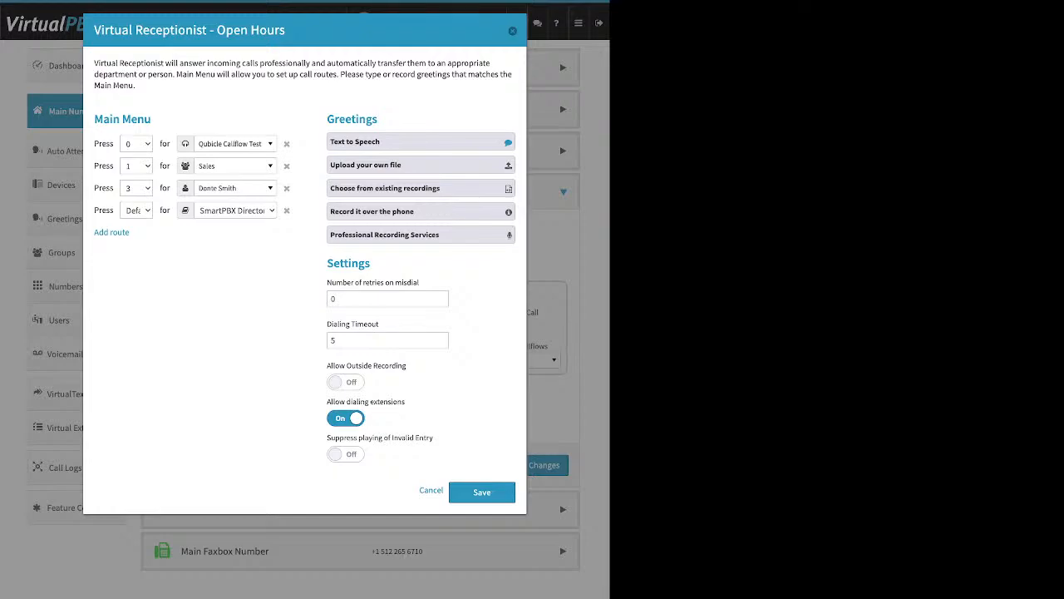
Review the Text to Speech greeting message and close it without updating
left_click_drag(327, 119, 359, 119)
left_click(359, 119)
left_click(355, 142)
left_click_drag(387, 226, 337, 203)
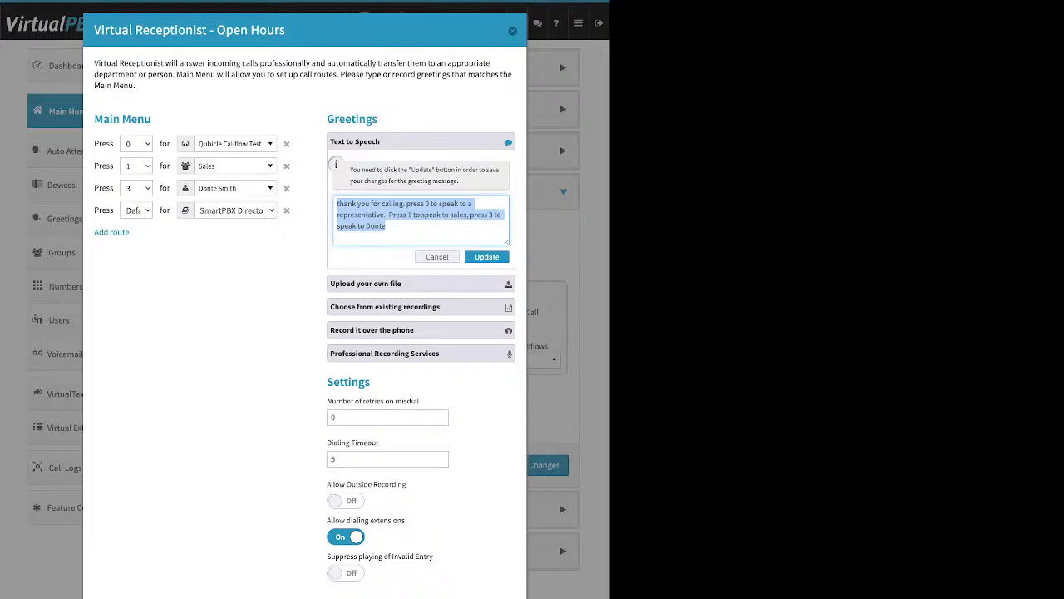
left_click(437, 257)
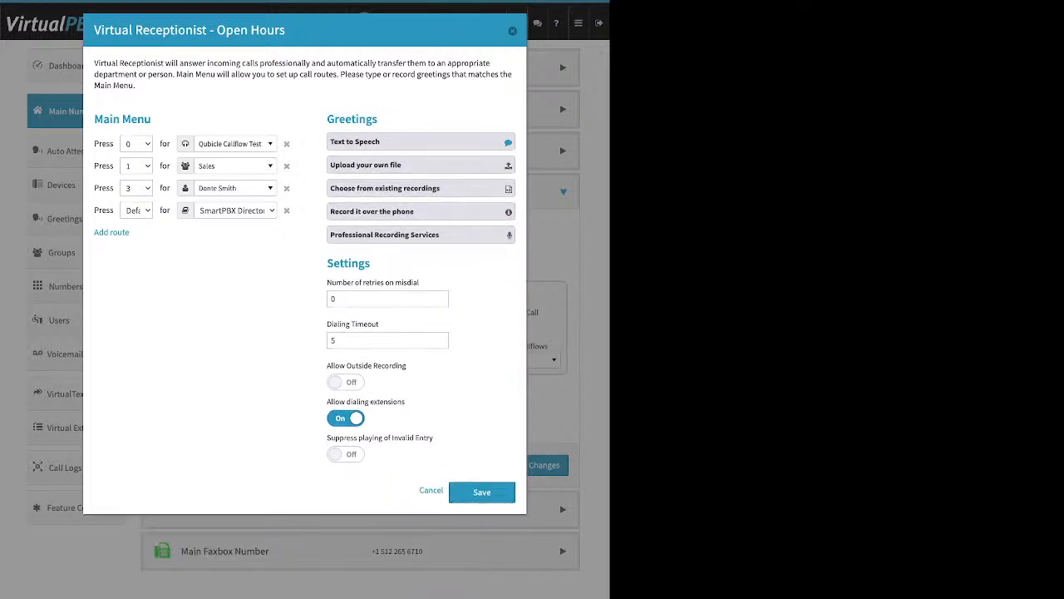
Examine the greeting options for uploading a file, choosing an existing recording and recording over the phone
left_click(421, 165)
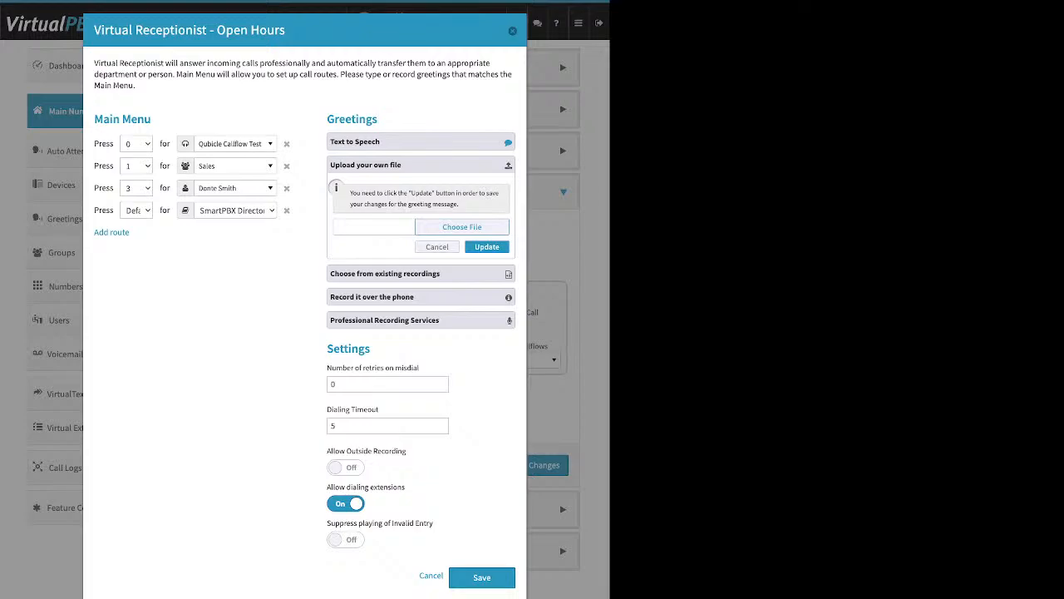
left_click(420, 164)
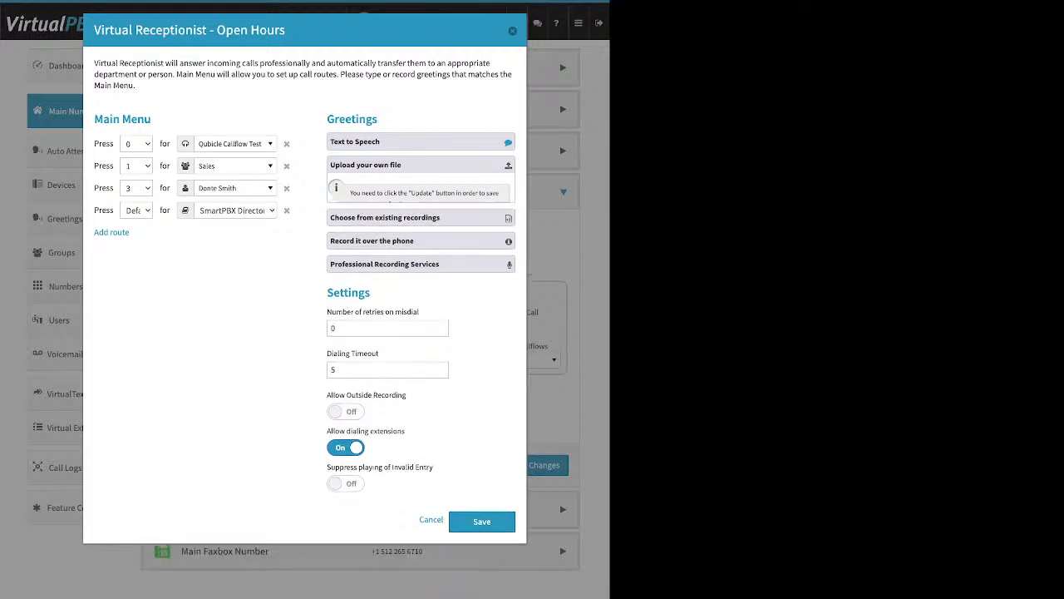
left_click(420, 189)
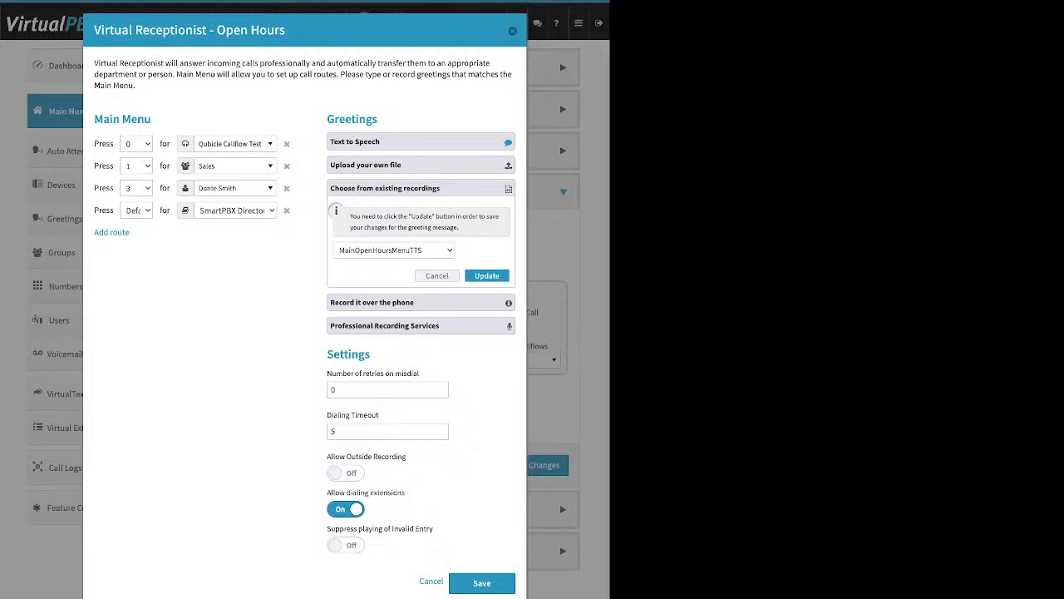
left_click(421, 303)
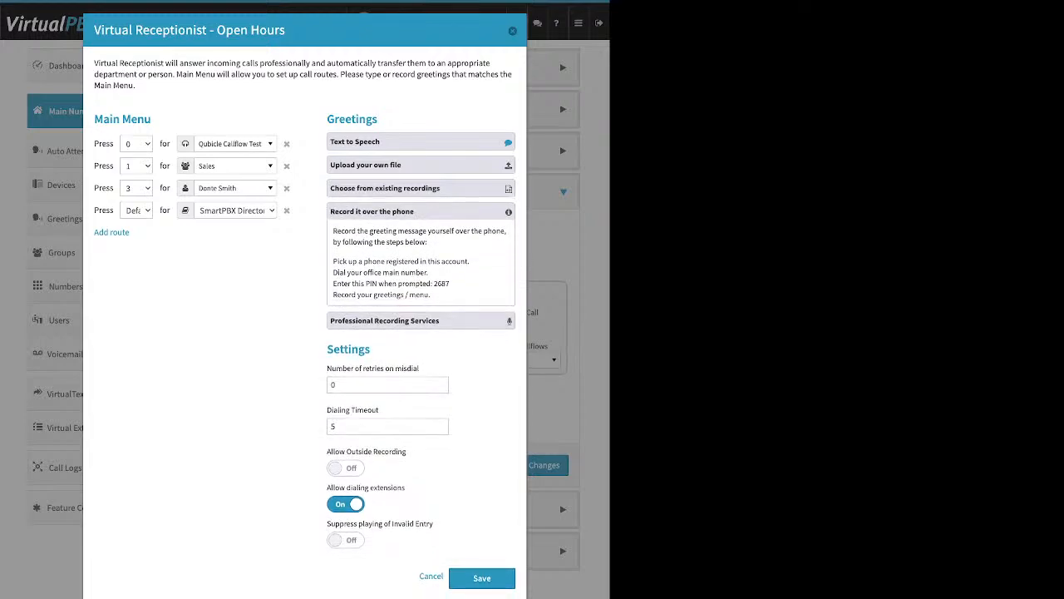
left_click_drag(470, 261, 333, 261)
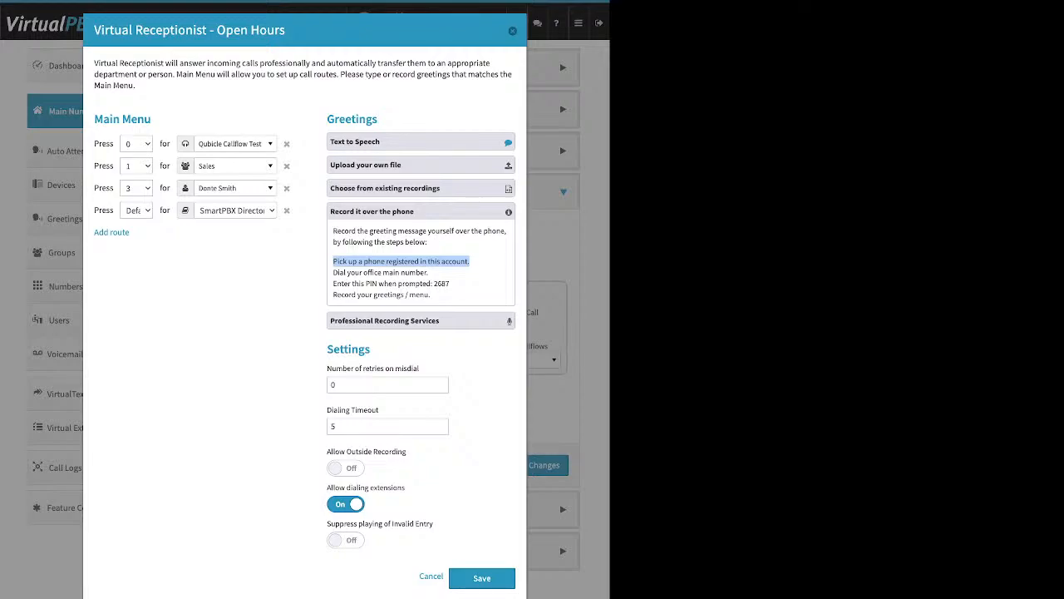
Try the Allow Outside Recording setting on and off, and check the PIN for recording the greeting over the phone
left_click_drag(372, 350, 327, 350)
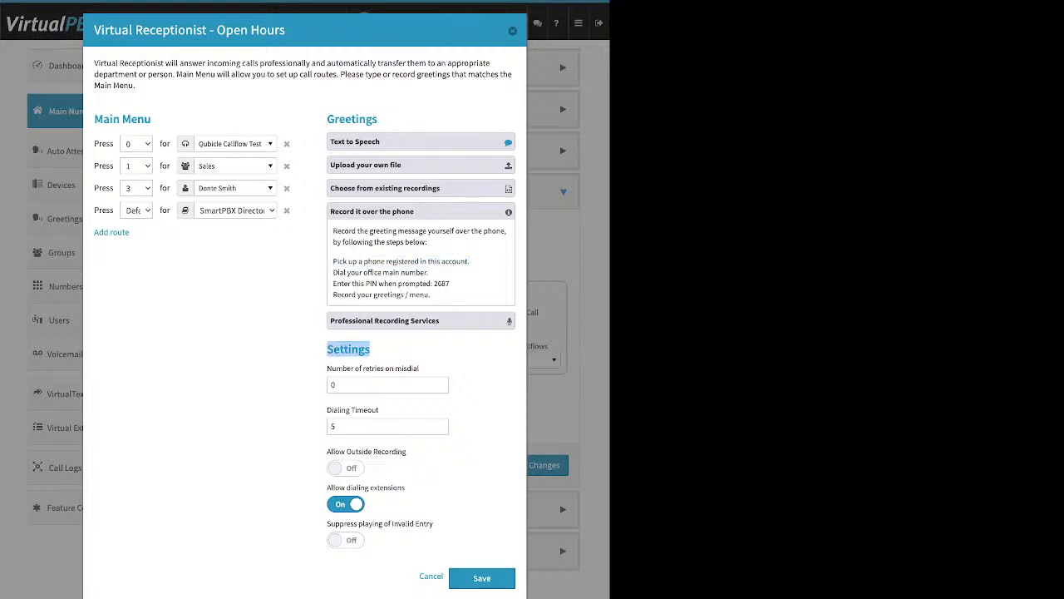
left_click_drag(407, 452, 326, 451)
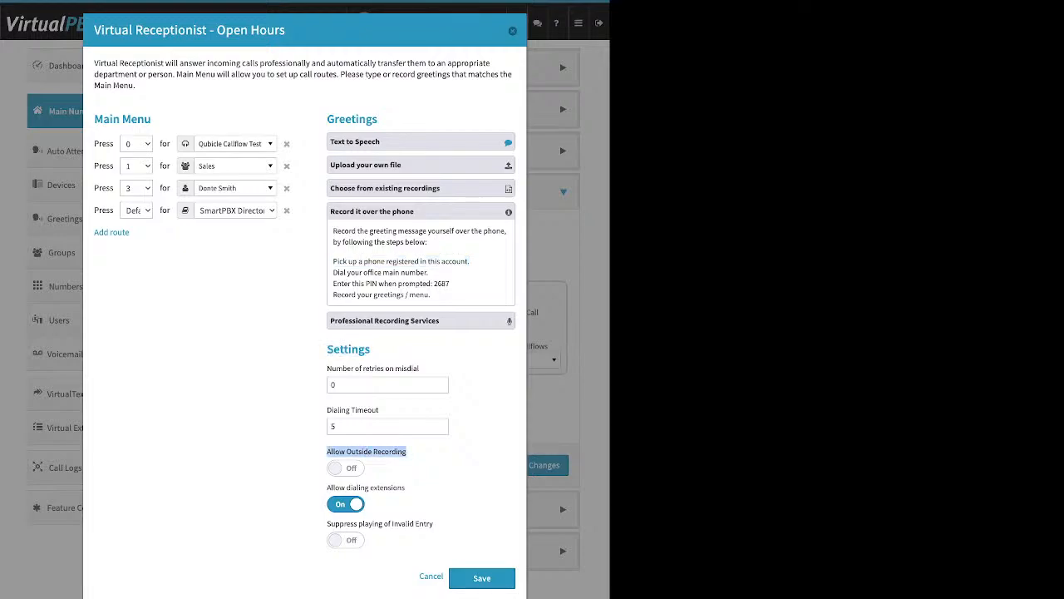
left_click(346, 469)
left_click(346, 468)
left_click_drag(450, 284, 434, 283)
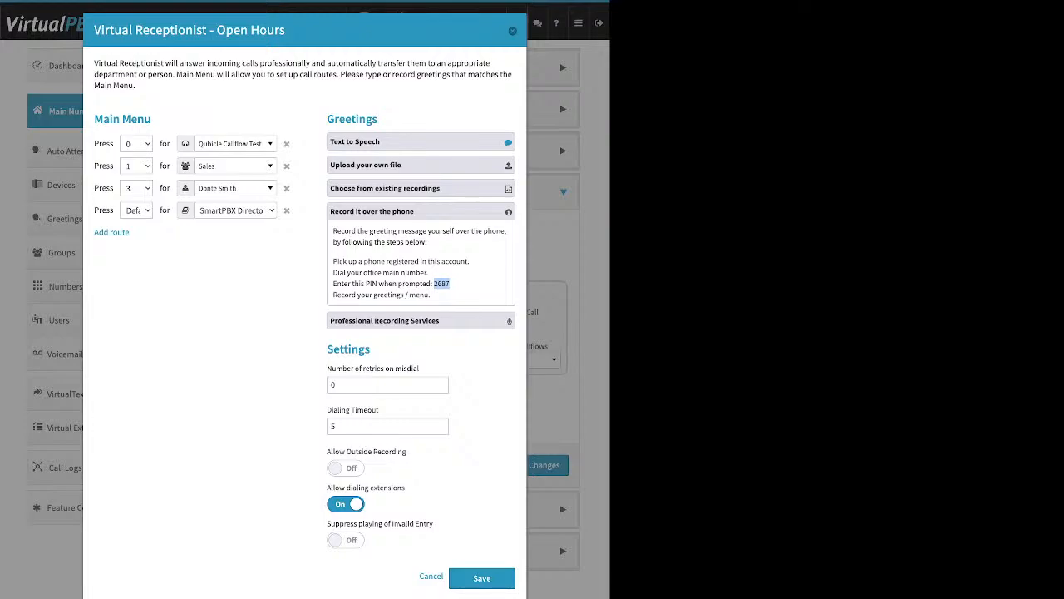
Examine the Professional Recording Services and file upload options for the Open Hours greeting, closing them without updating
left_click(450, 285)
left_click(421, 321)
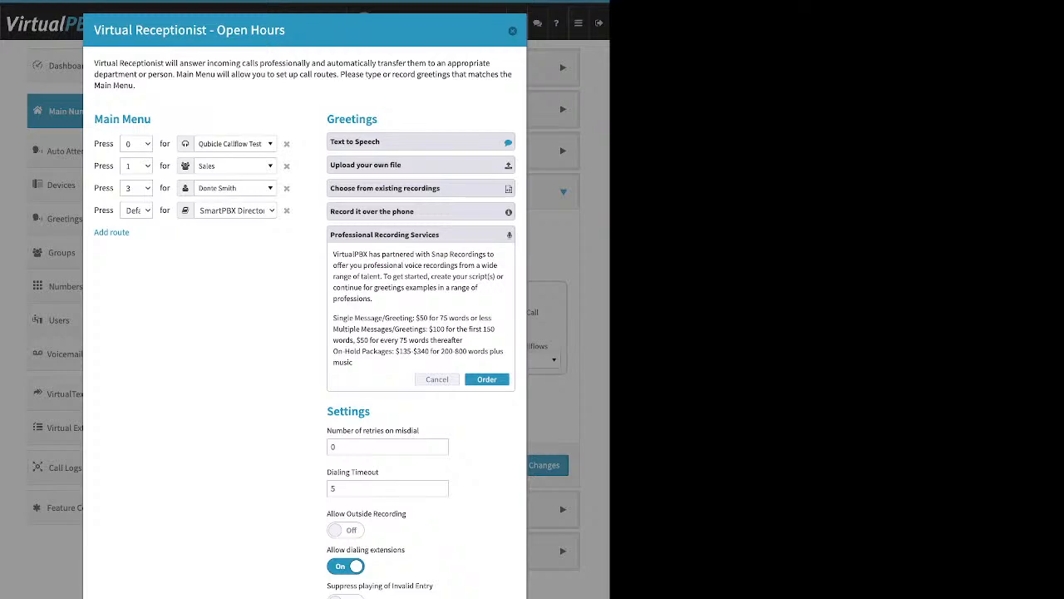
left_click(420, 165)
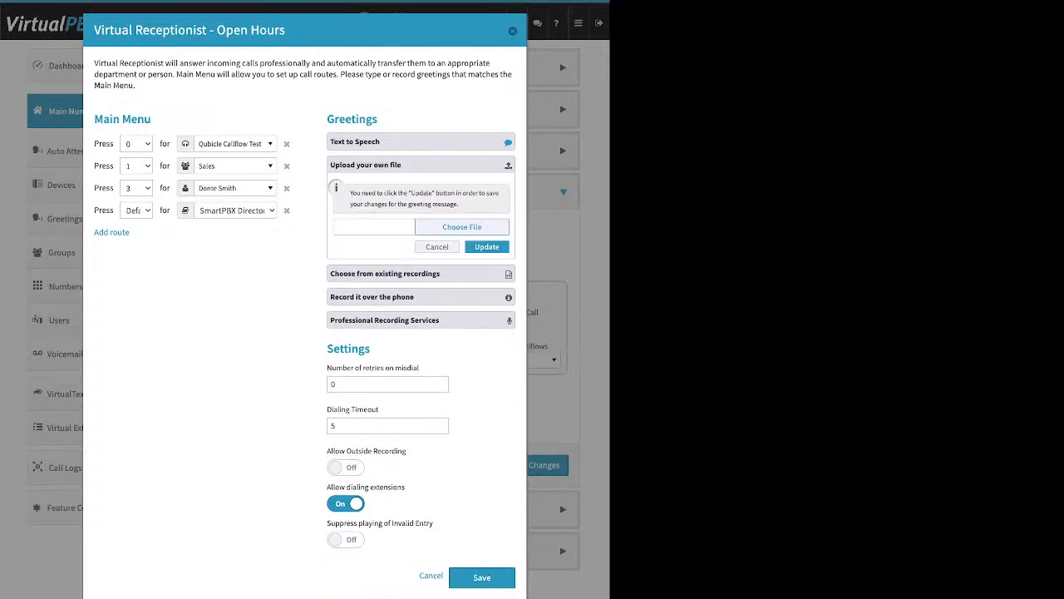
left_click(438, 247)
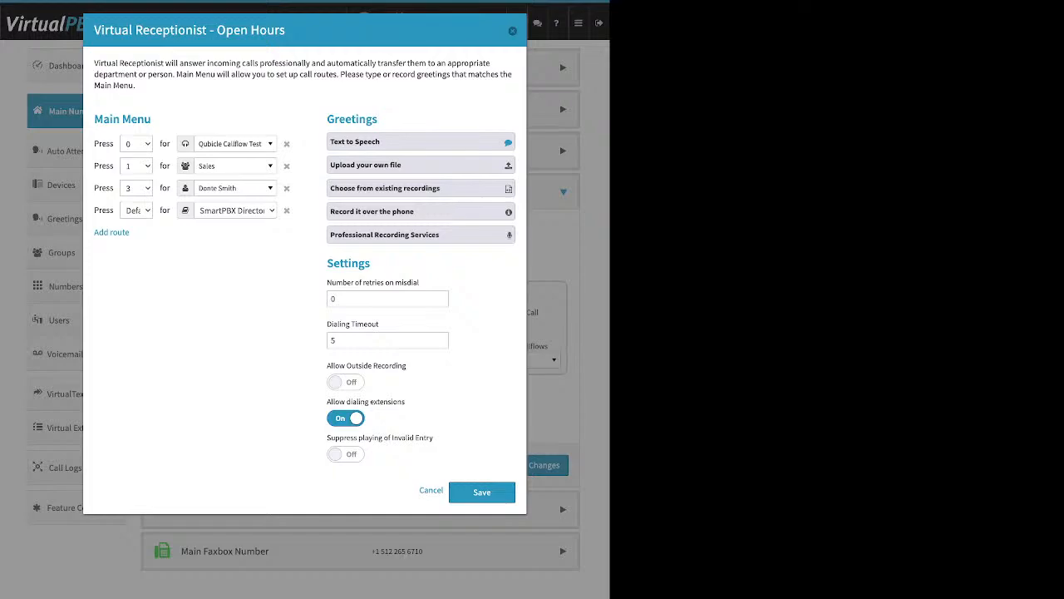
Review the Number of retries on misdial and Dialing Timeout settings of the Open Hours receptionist
left_click_drag(419, 282, 326, 282)
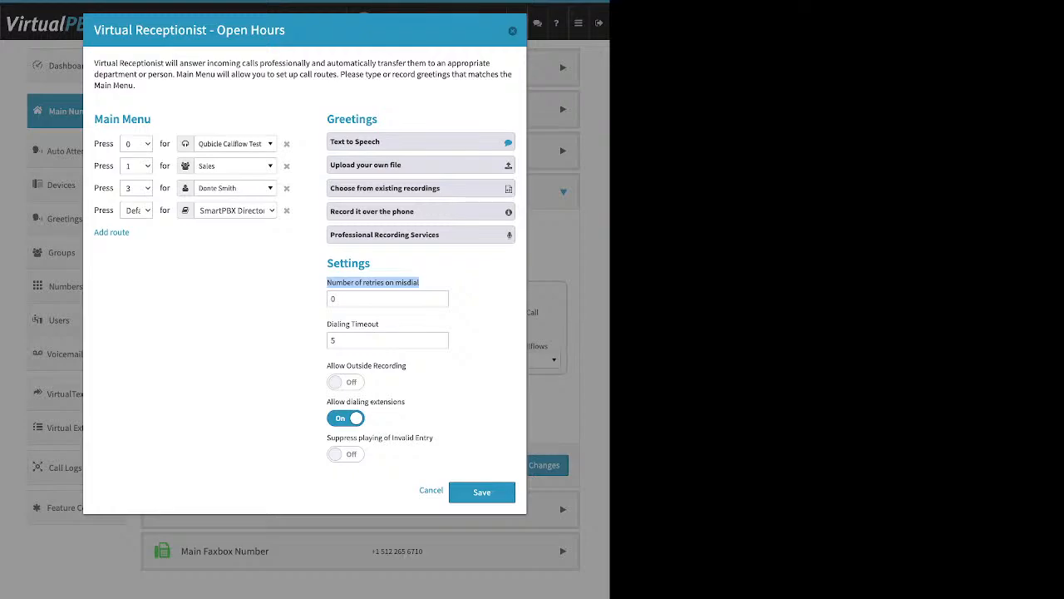
double_click(335, 298)
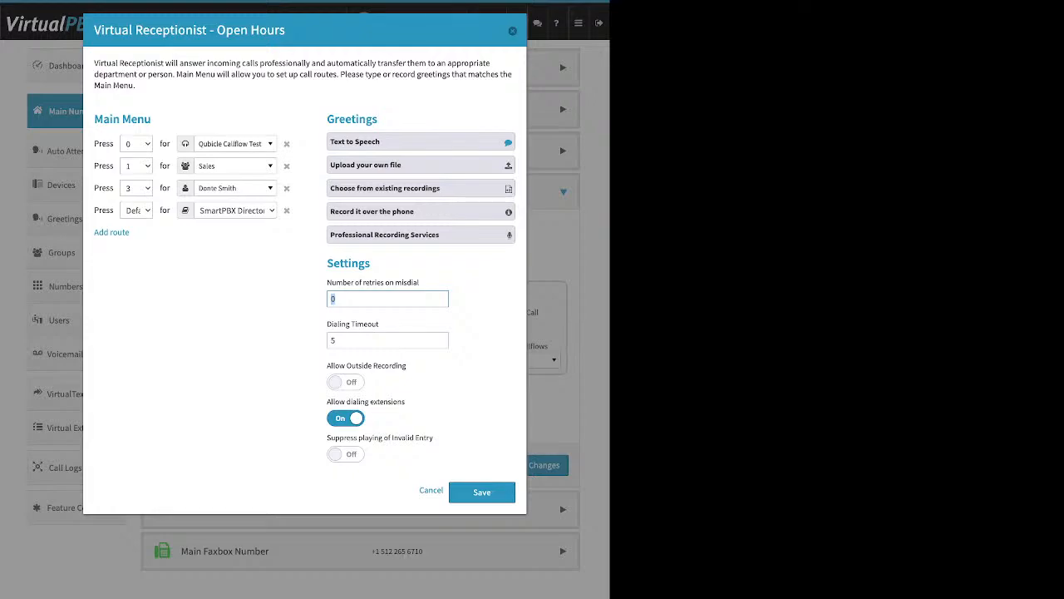
left_click_drag(380, 323, 327, 324)
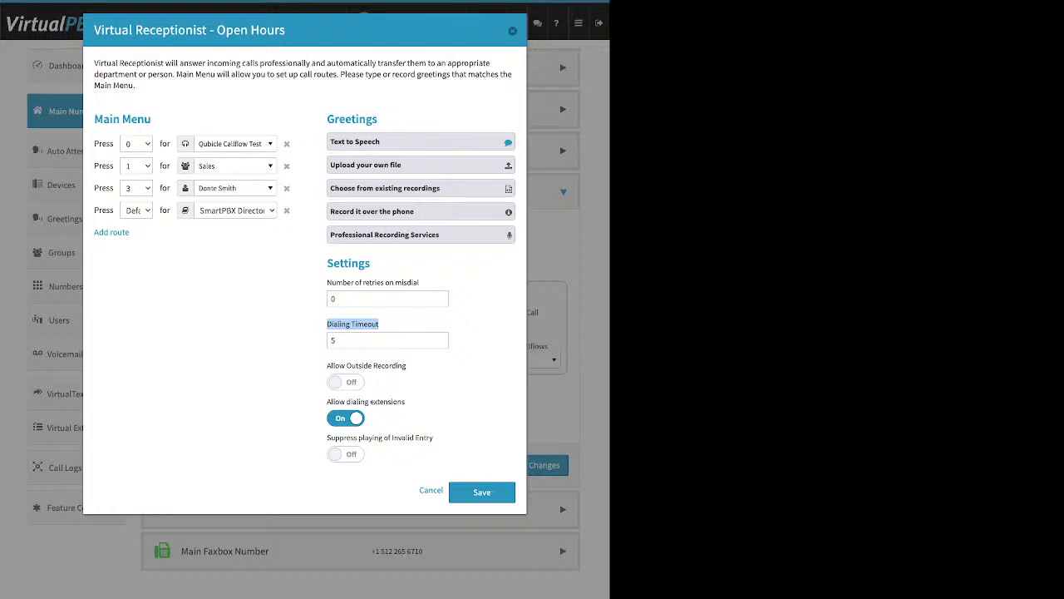
left_click(379, 324)
Try the Allow dialing extensions setting off and on again
left_click_drag(406, 401, 327, 402)
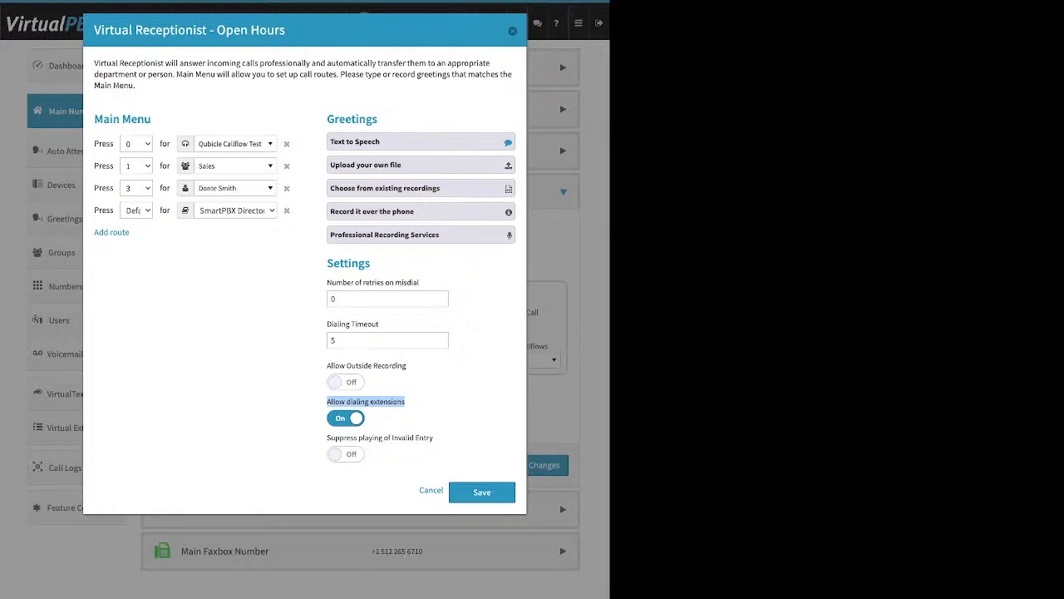
left_click(346, 418)
left_click(346, 418)
Delete the default SmartPBX Directory route from the Open Hours main menu, and try Suppress playing of Invalid Entry on and off
left_click_drag(434, 438, 327, 438)
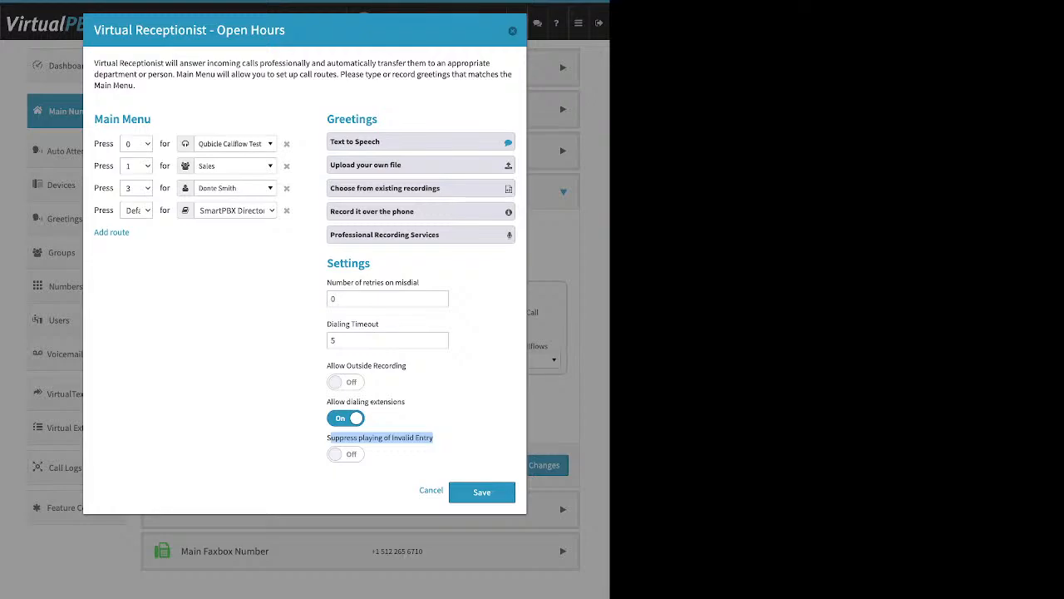
left_click_drag(94, 210, 106, 210)
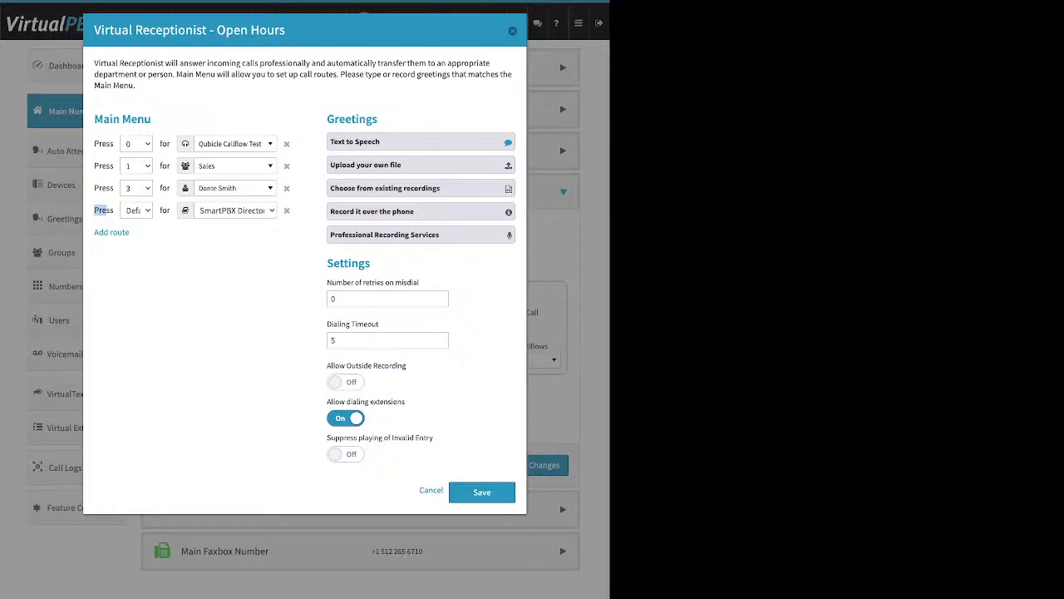
left_click(346, 454)
left_click(286, 210)
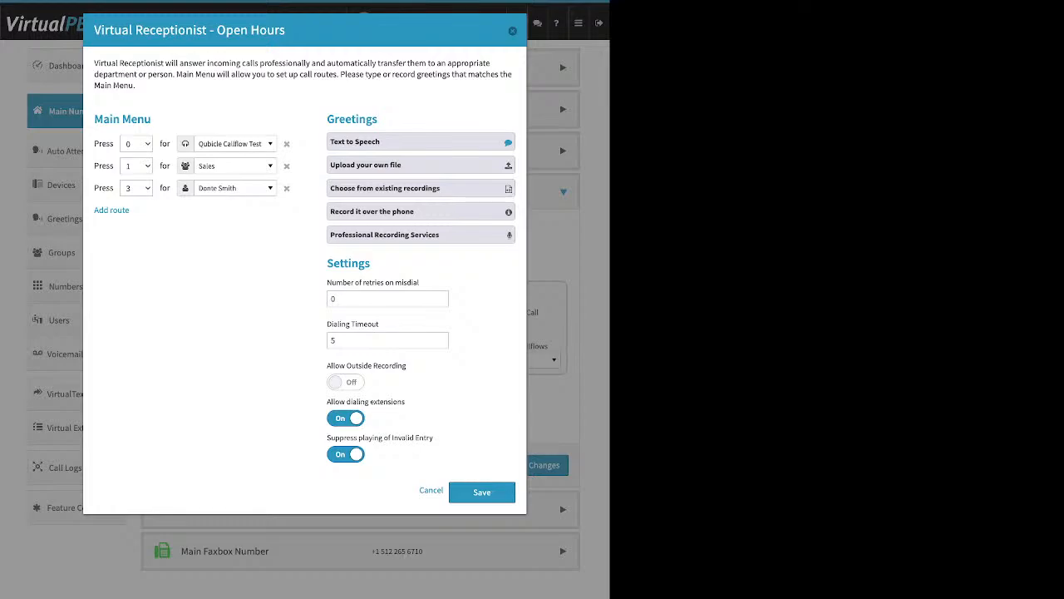
left_click(346, 454)
Save the Open Hours Virtual Receptionist and the incoming call handling changes
left_click_drag(151, 119, 378, 119)
left_click_drag(376, 262, 326, 263)
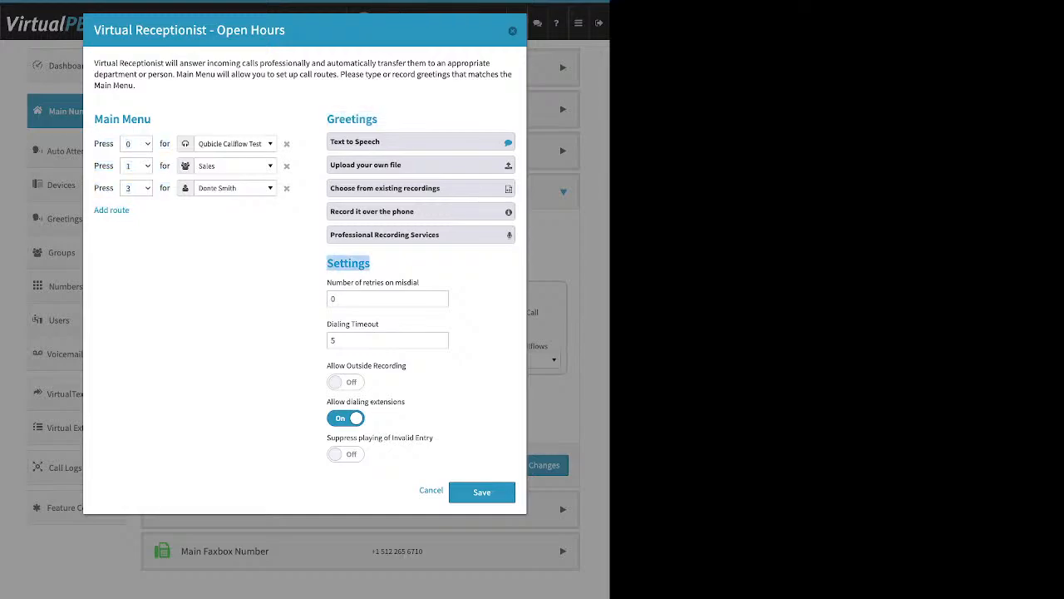
left_click(349, 263)
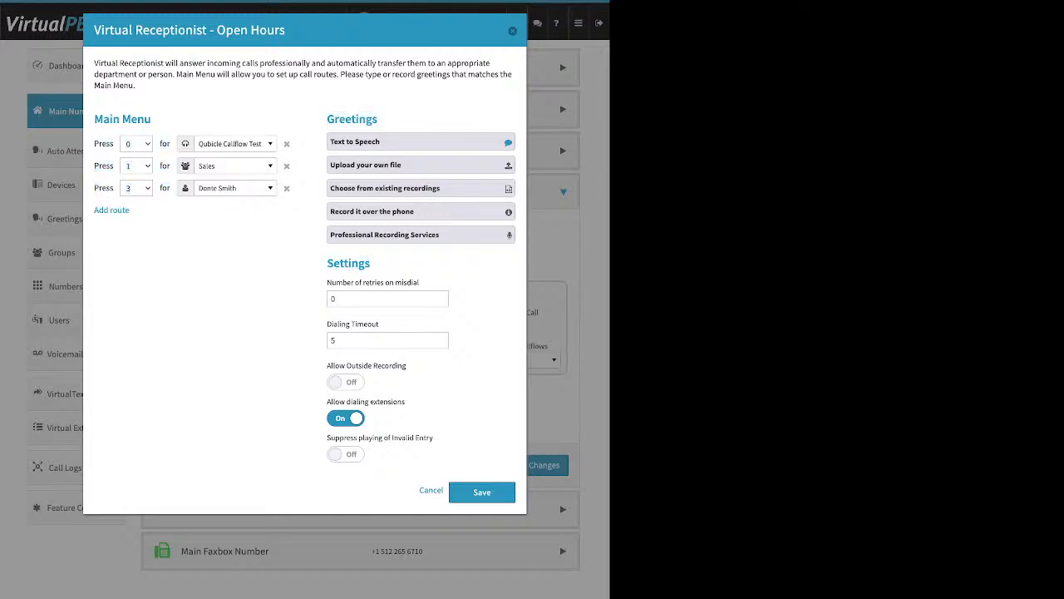
left_click(482, 491)
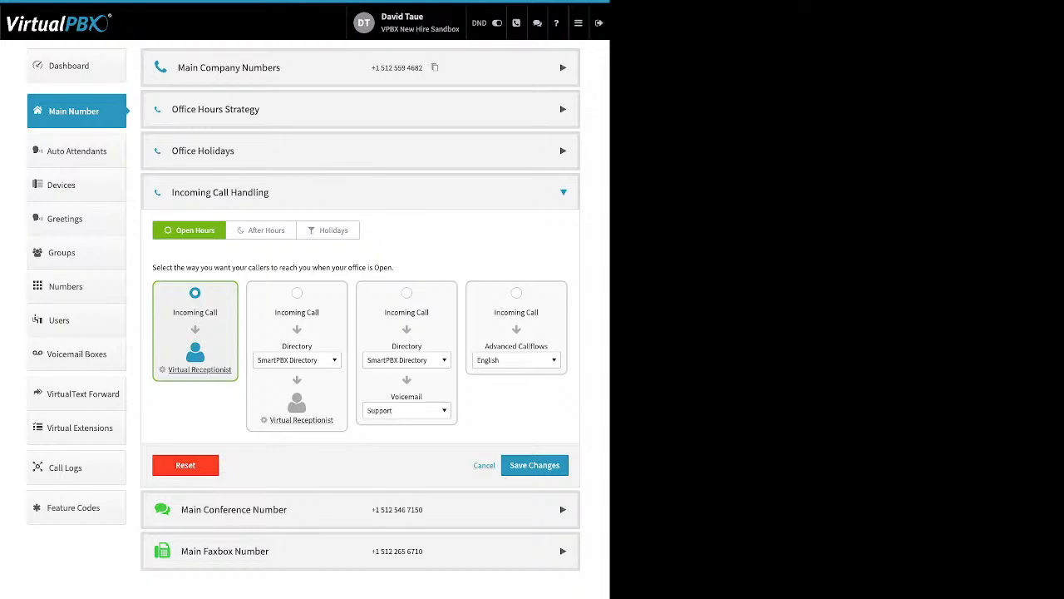
left_click(534, 465)
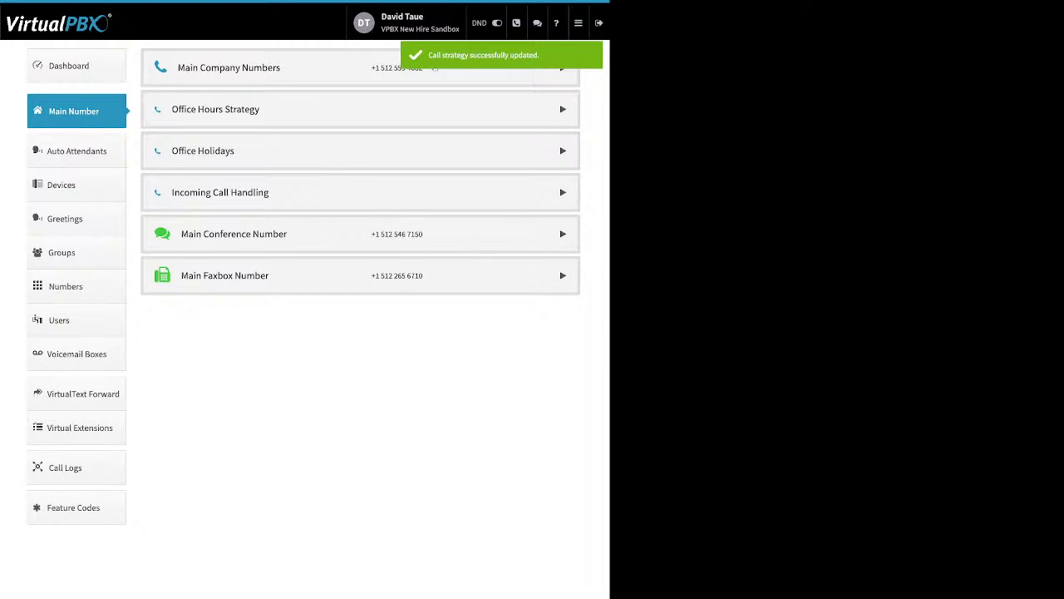
Review the After Hours call destinations and Virtual Receptionist menu, keeping the Support group, and save the After Hours call handling
left_click(220, 192)
left_click(261, 231)
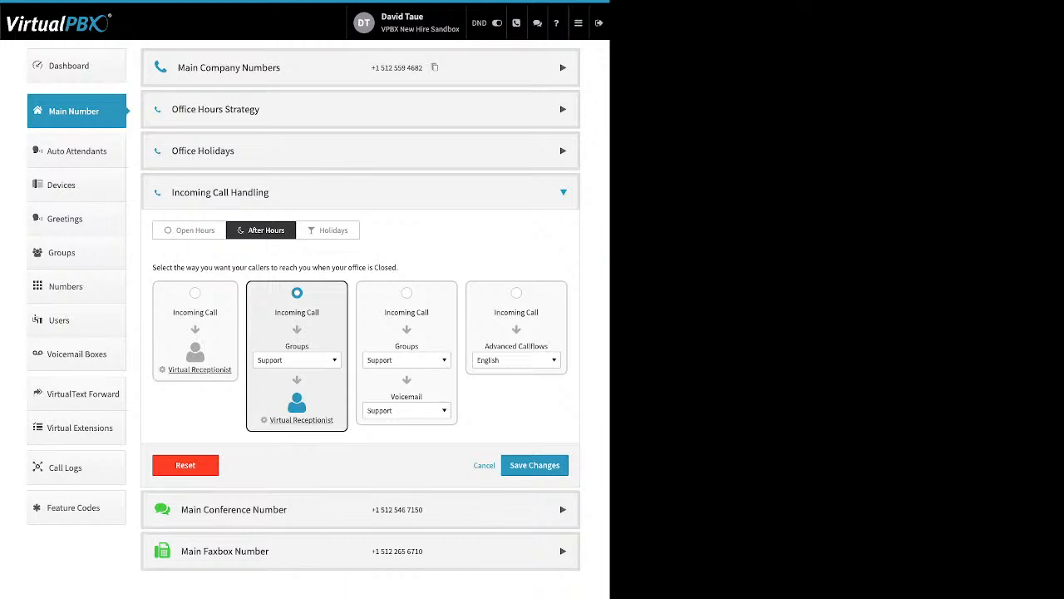
left_click(297, 360)
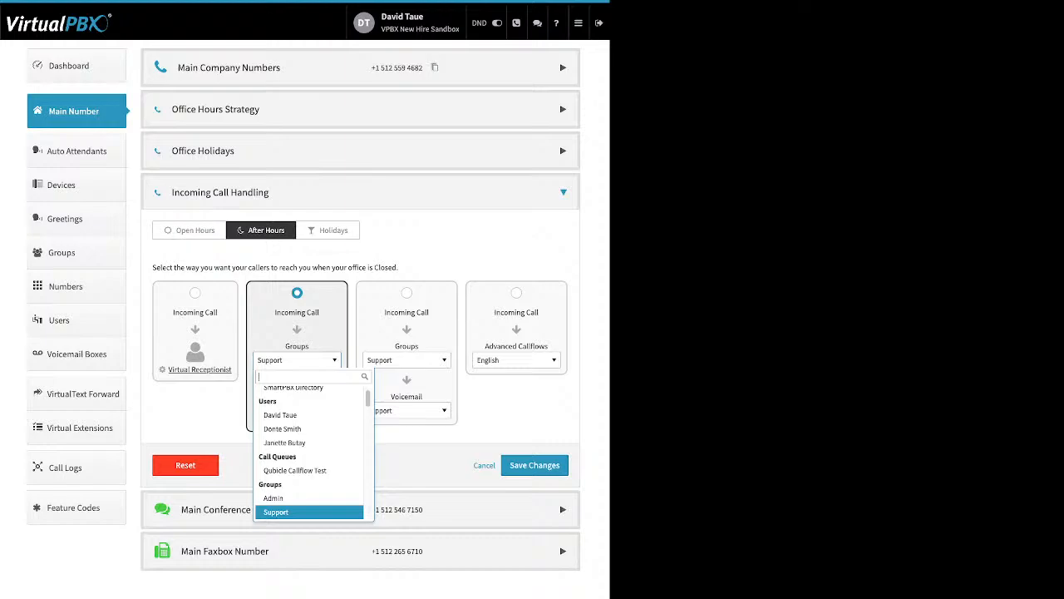
key("Escape")
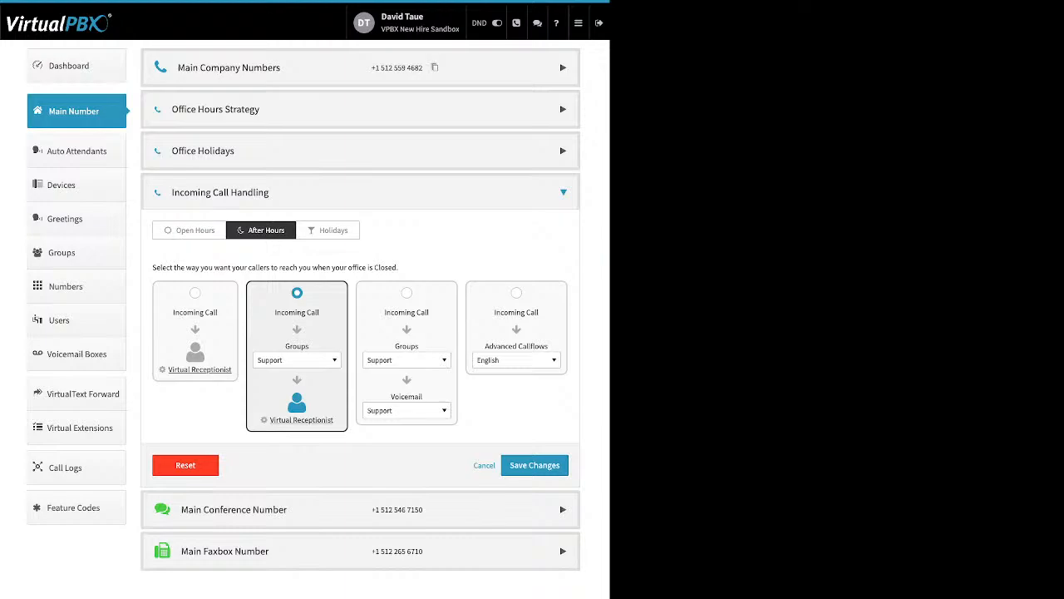
left_click(297, 360)
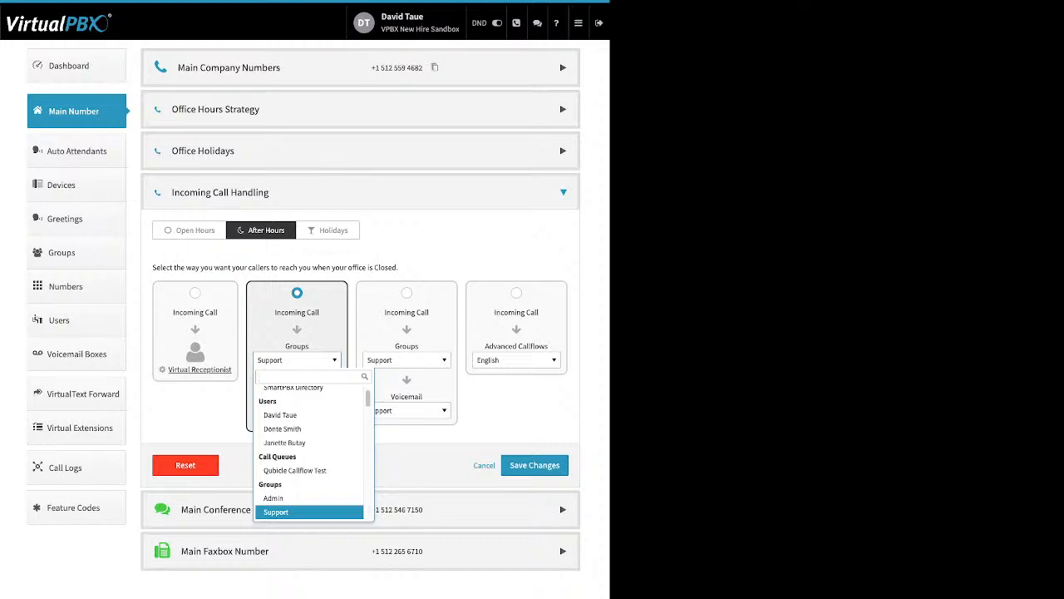
key("Escape")
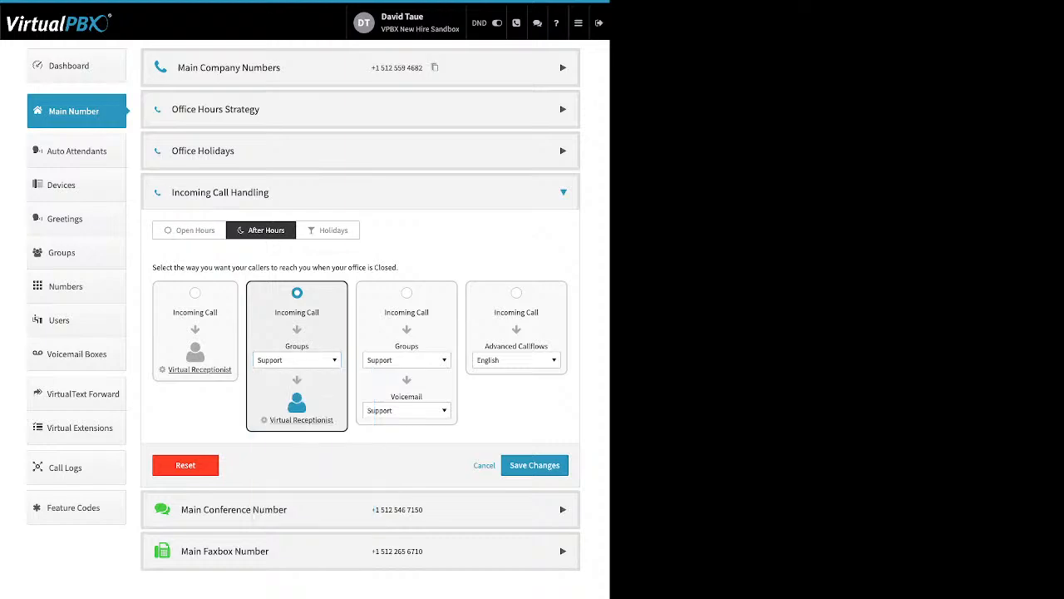
left_click(301, 420)
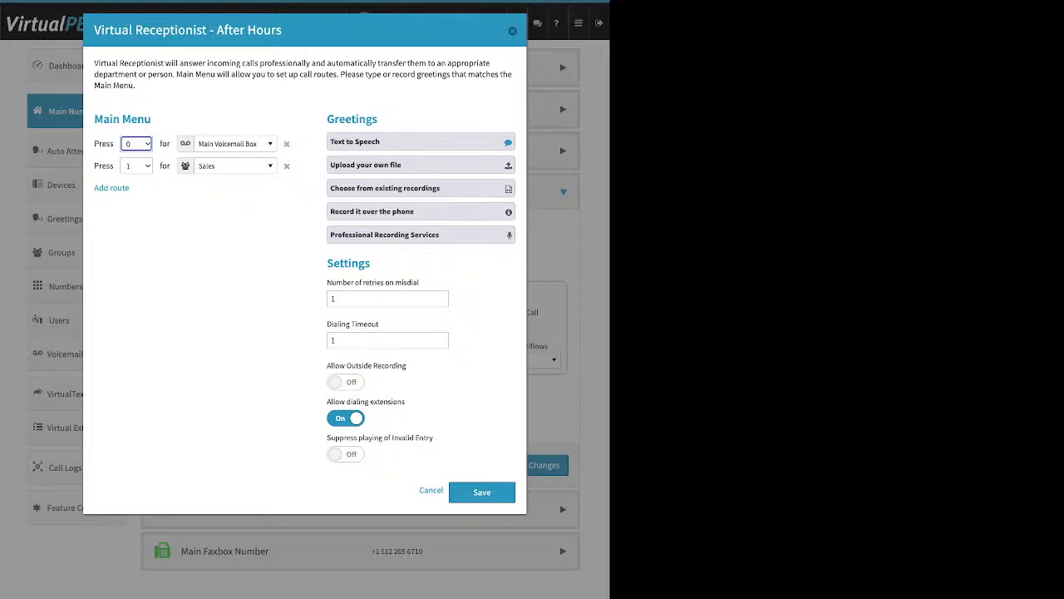
left_click(482, 492)
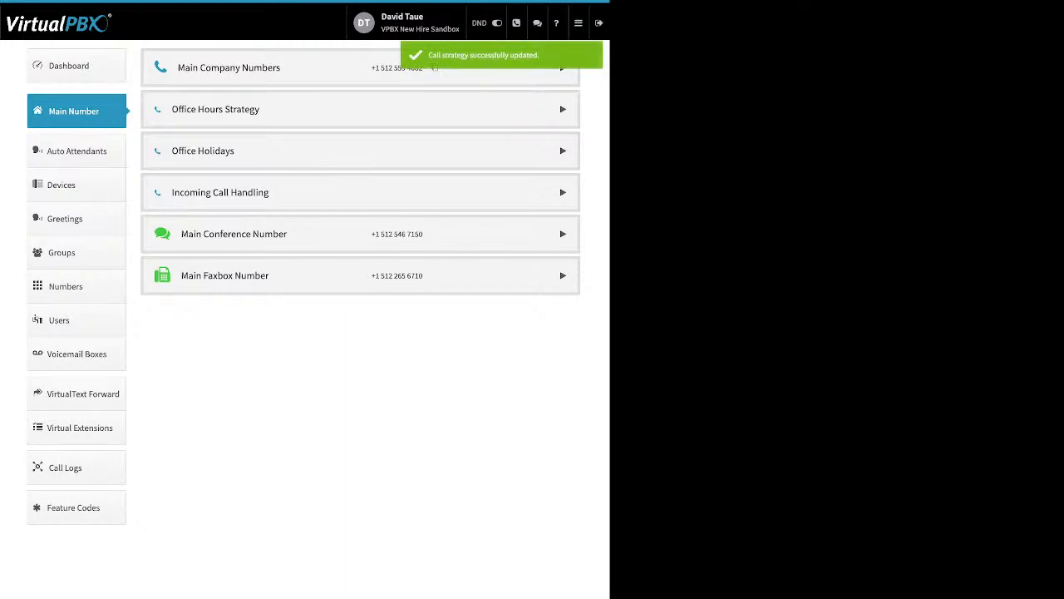
Review the Holidays call handling with Skip to Voicemail, check the available voicemail boxes, and close the incoming call handling section
left_click(563, 193)
left_click(329, 230)
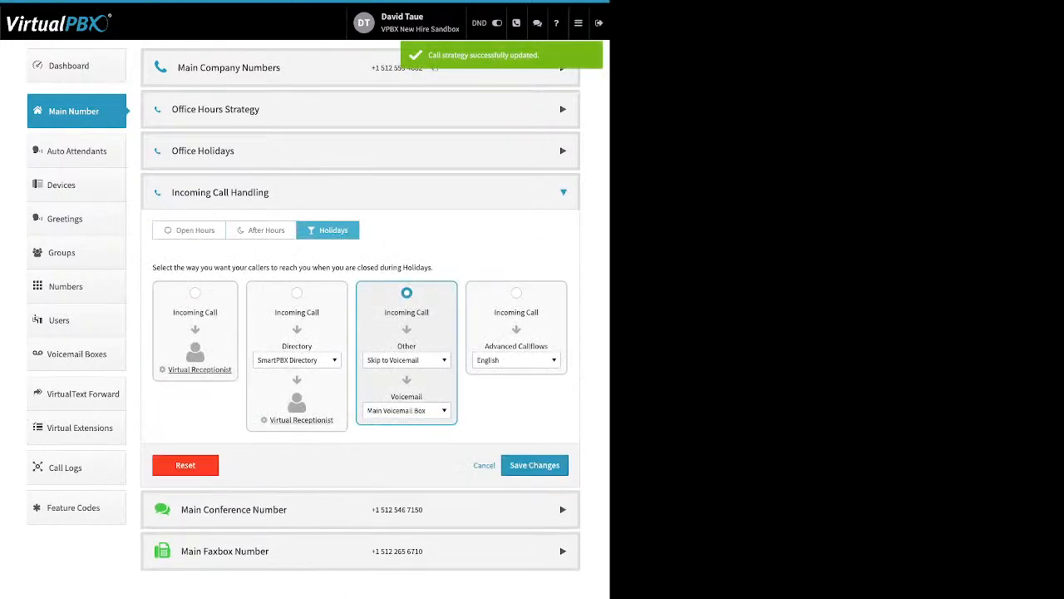
left_click(407, 361)
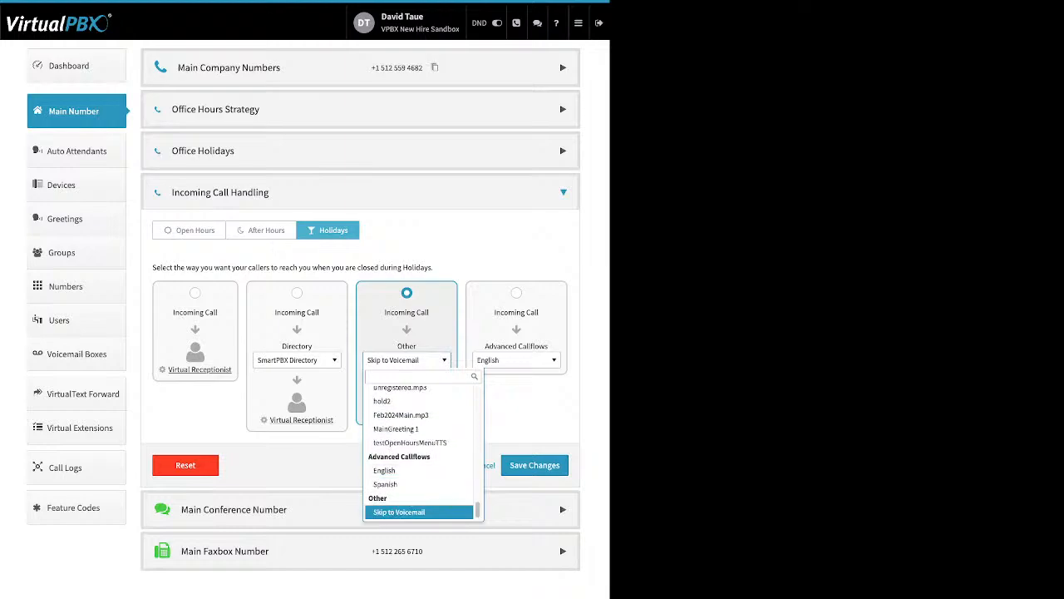
left_click(408, 512)
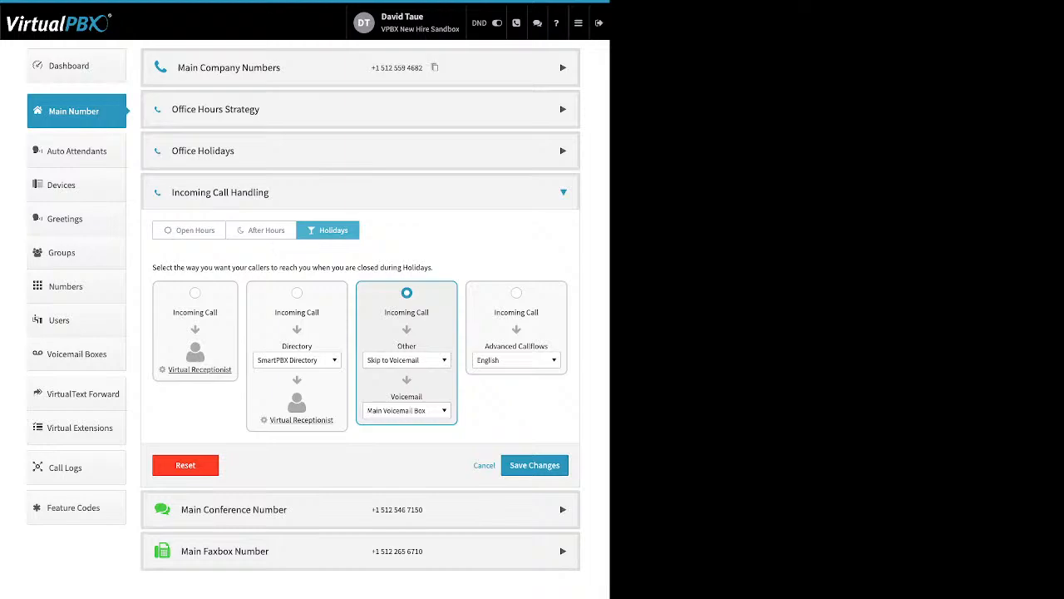
left_click(407, 411)
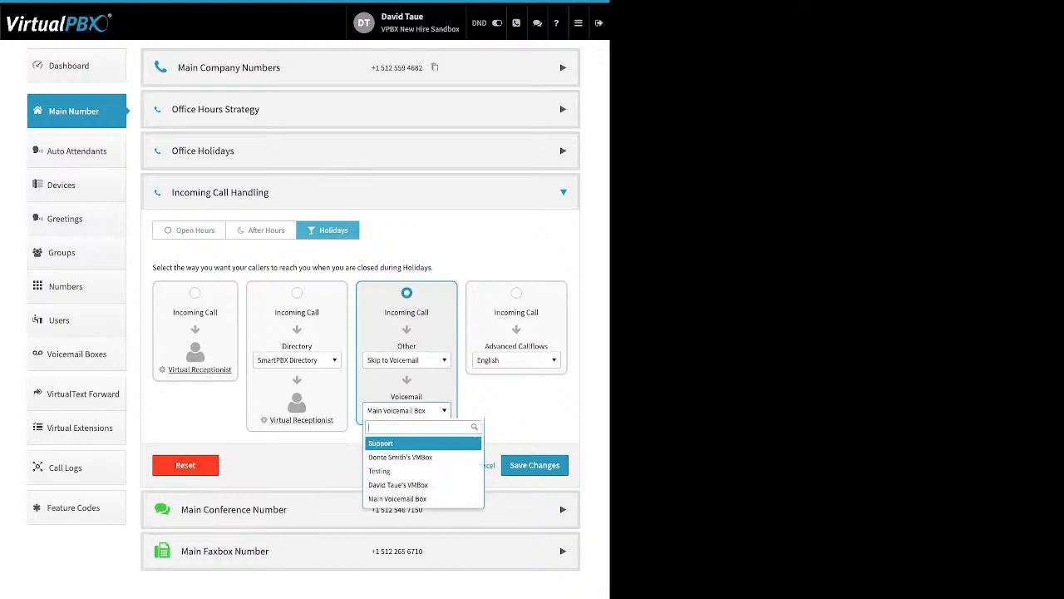
left_click(406, 410)
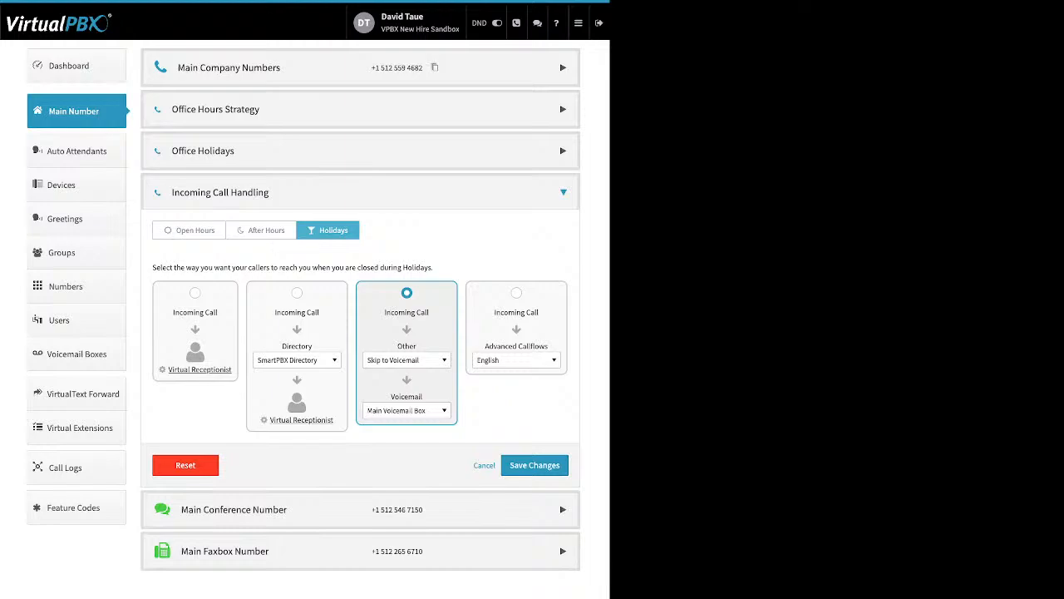
left_click(563, 192)
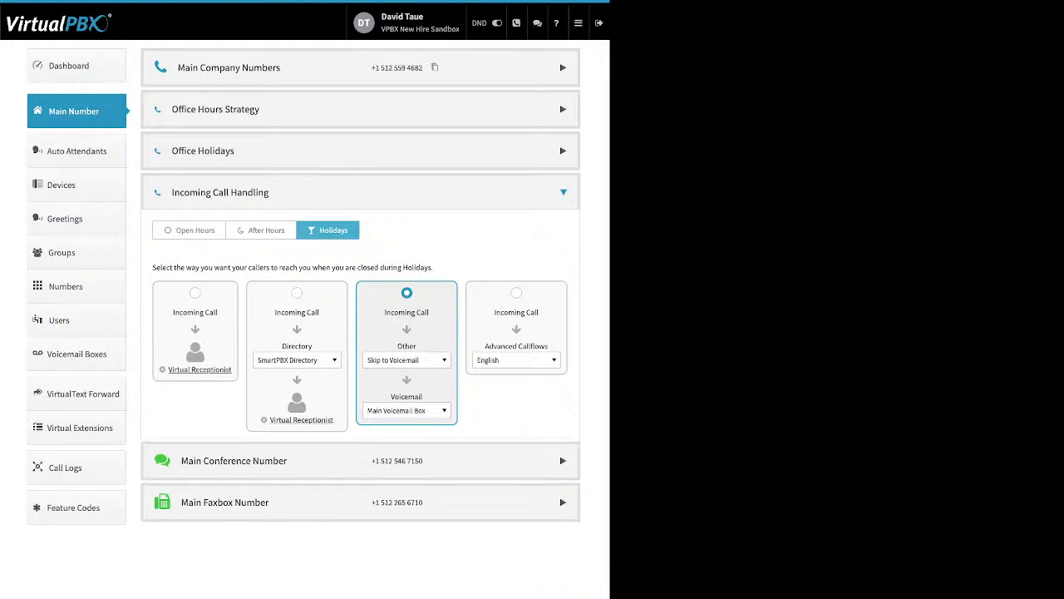
Examine the Main Conference Number options for custom greetings, adding spare numbers and buying numbers
left_click(563, 234)
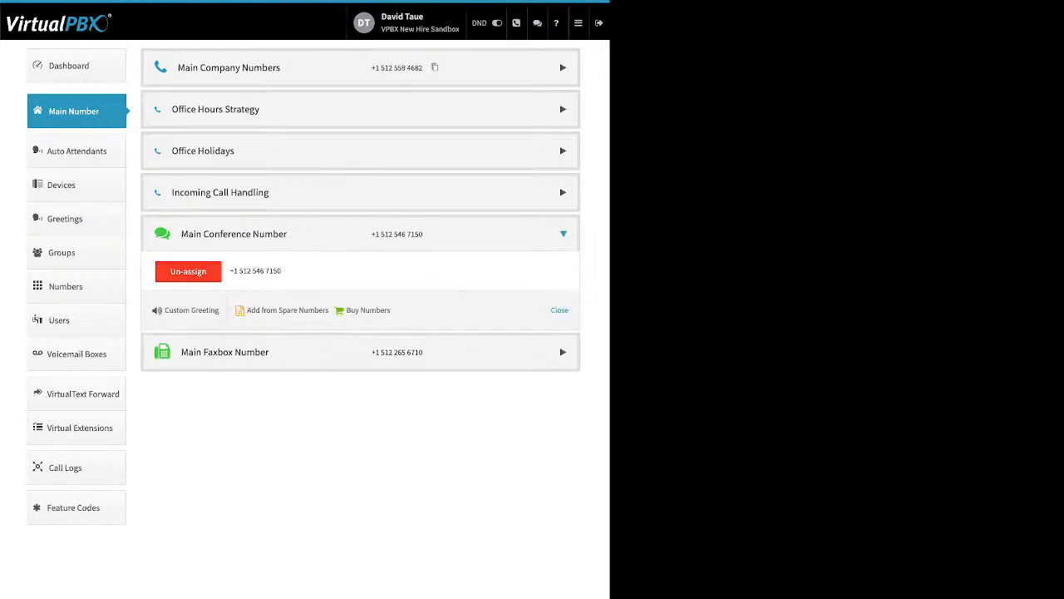
left_click_drag(398, 311, 264, 311)
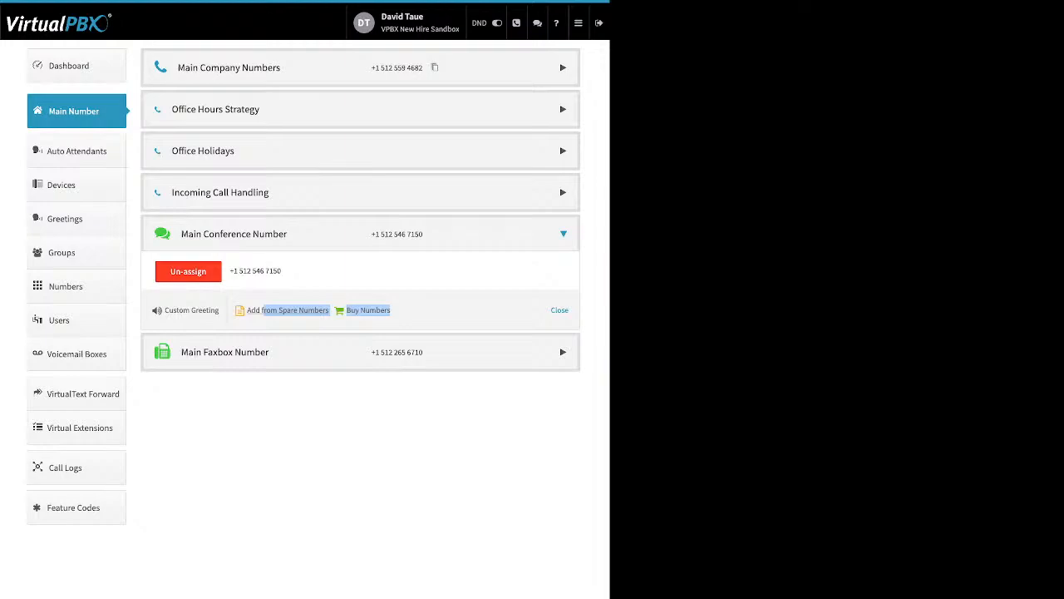
left_click(433, 311)
left_click_drag(219, 310, 164, 310)
Enable the custom conference greeting with the message "Hello! Welcome, welcome!", save it and close the conference number section
left_click(191, 310)
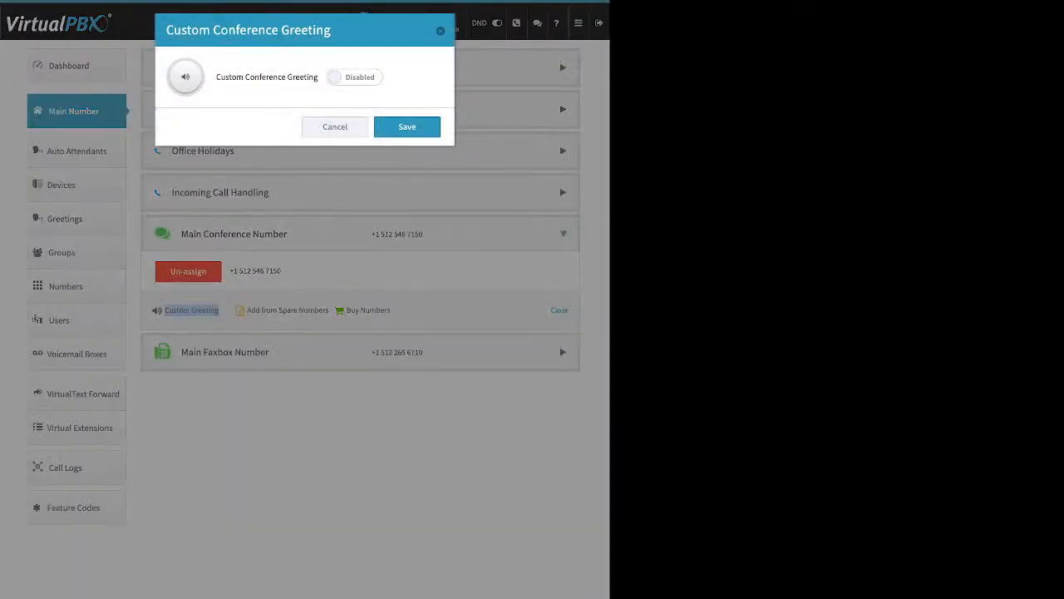
left_click(355, 78)
left_click(305, 170)
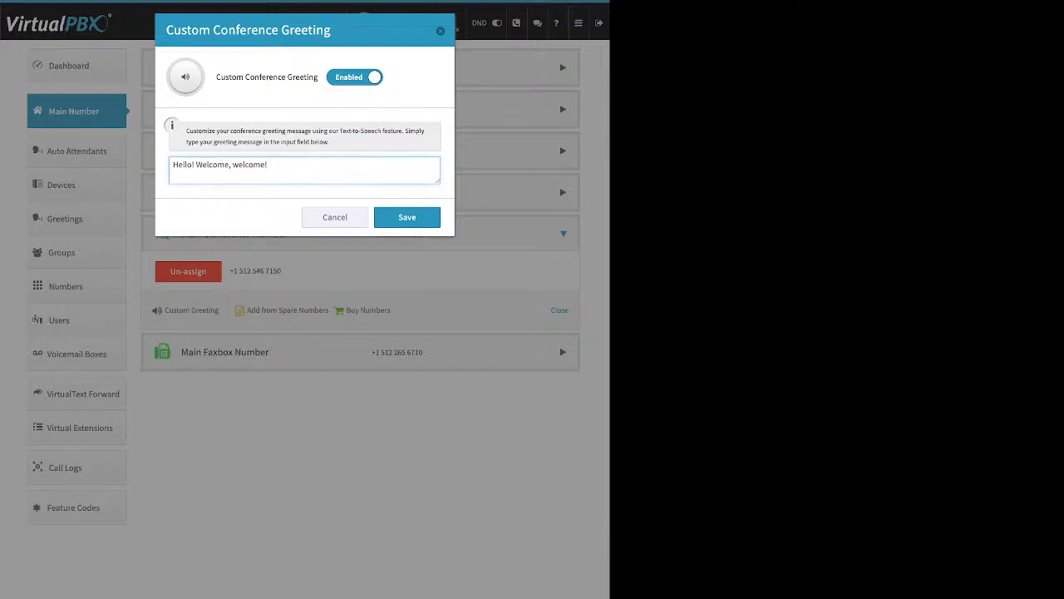
left_click(406, 217)
left_click(560, 310)
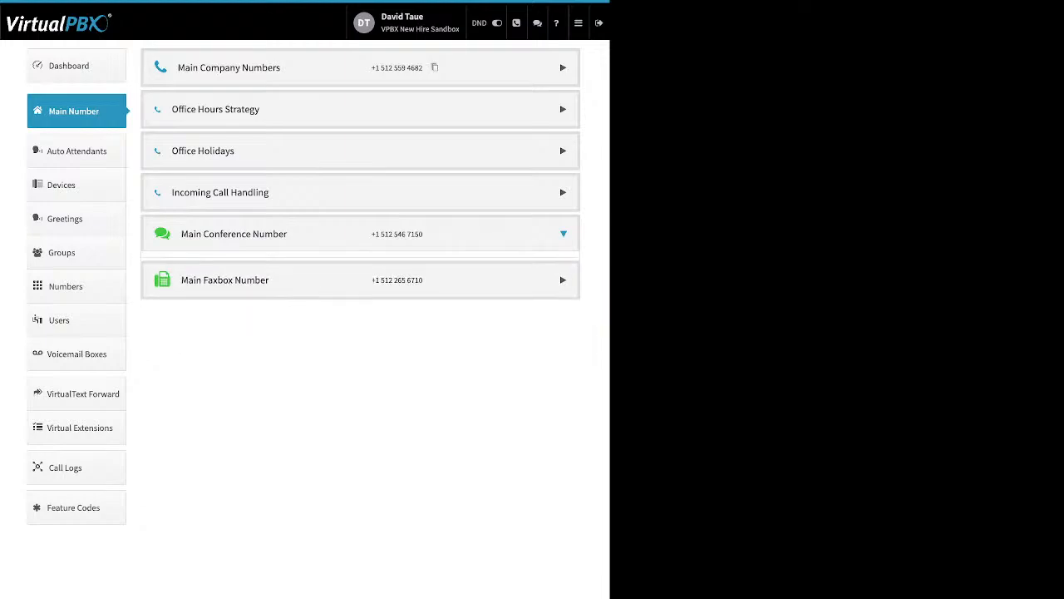
Examine the Main Faxbox settings for inbound notification email, email permissions and the fax-by-email address, leaving them unsaved
left_click(563, 275)
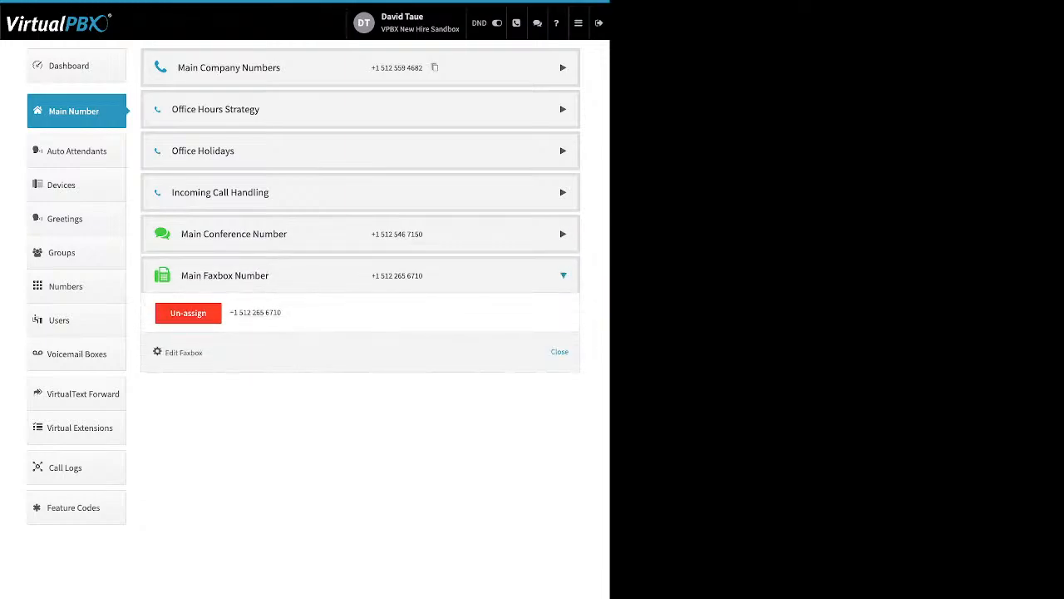
left_click_drag(204, 354, 165, 353)
left_click(175, 352)
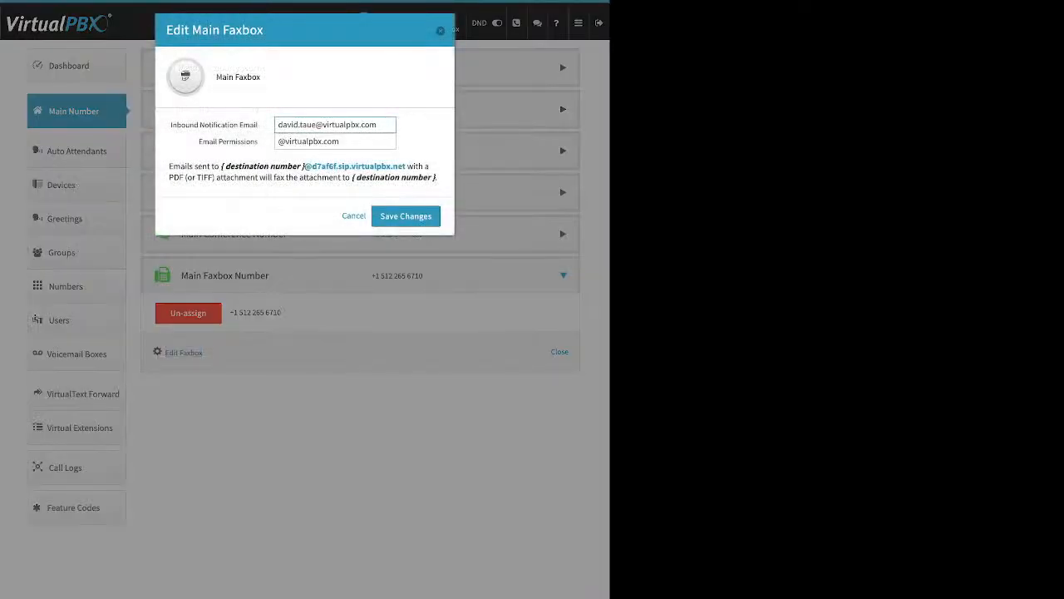
left_click_drag(171, 124, 258, 125)
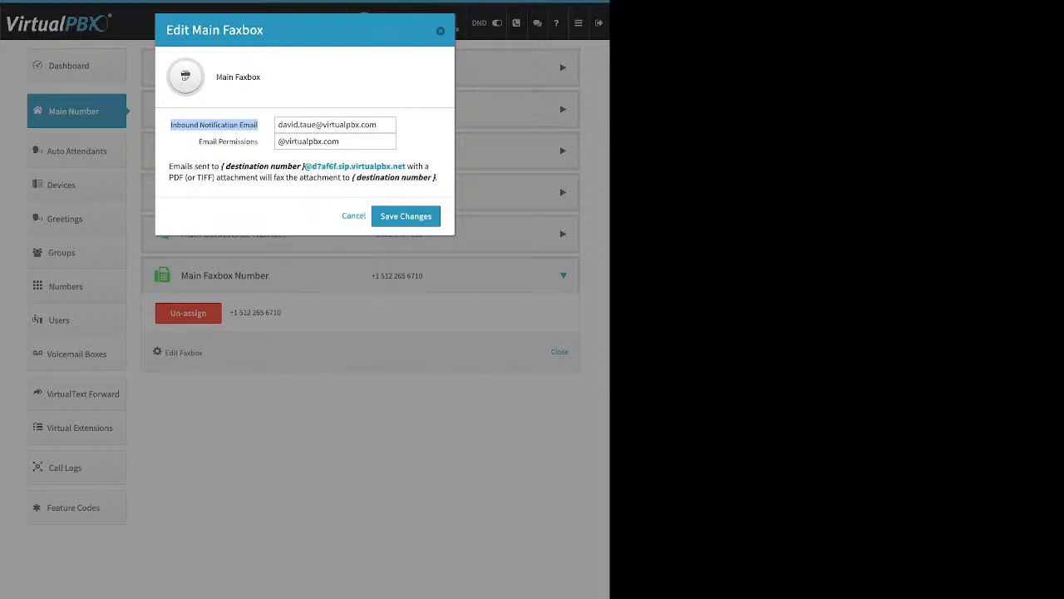
left_click(279, 141)
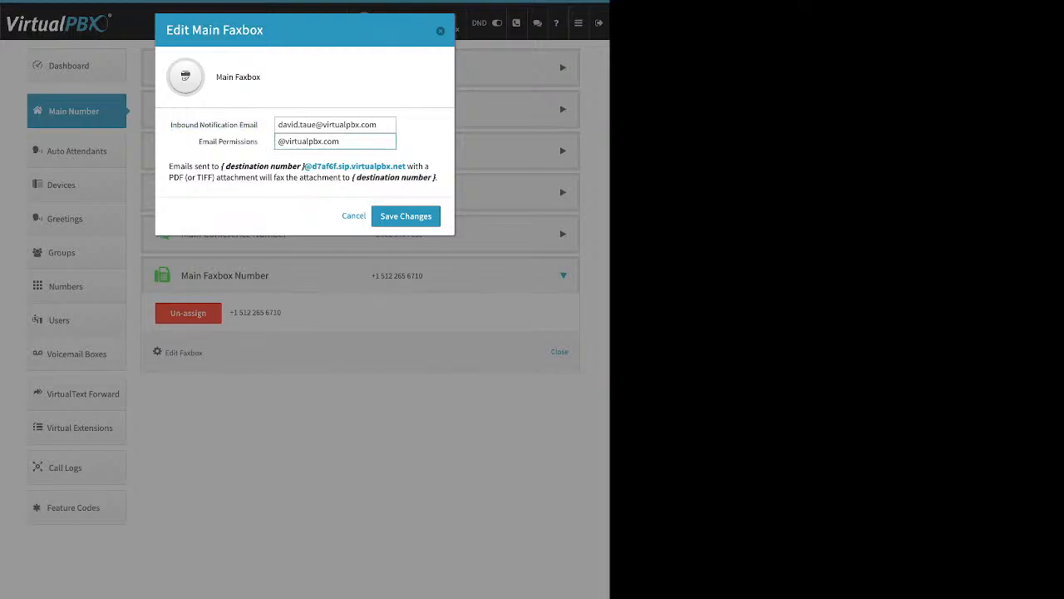
left_click_drag(198, 142, 397, 142)
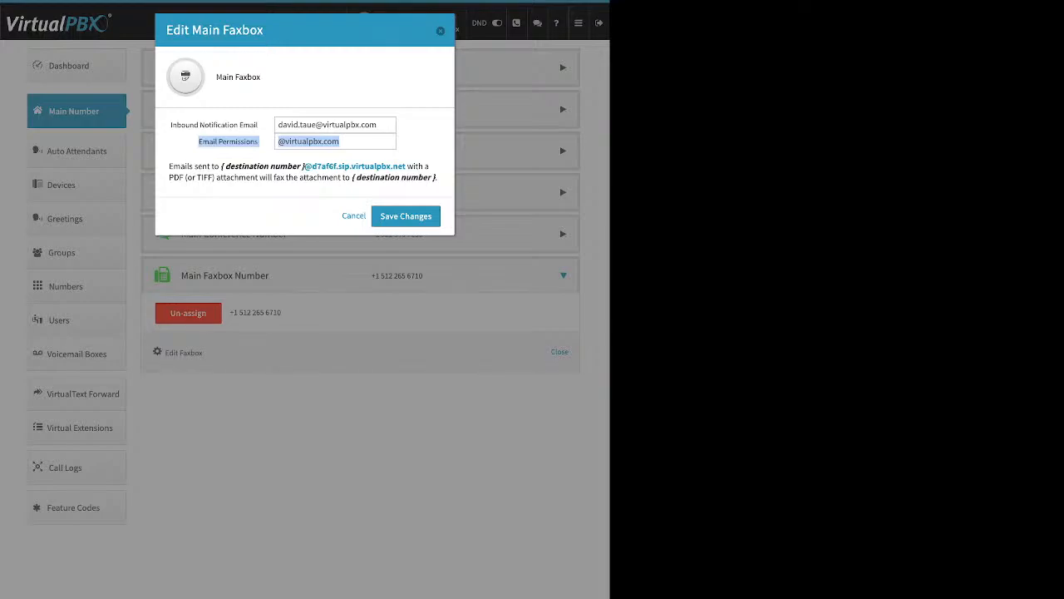
left_click(418, 142)
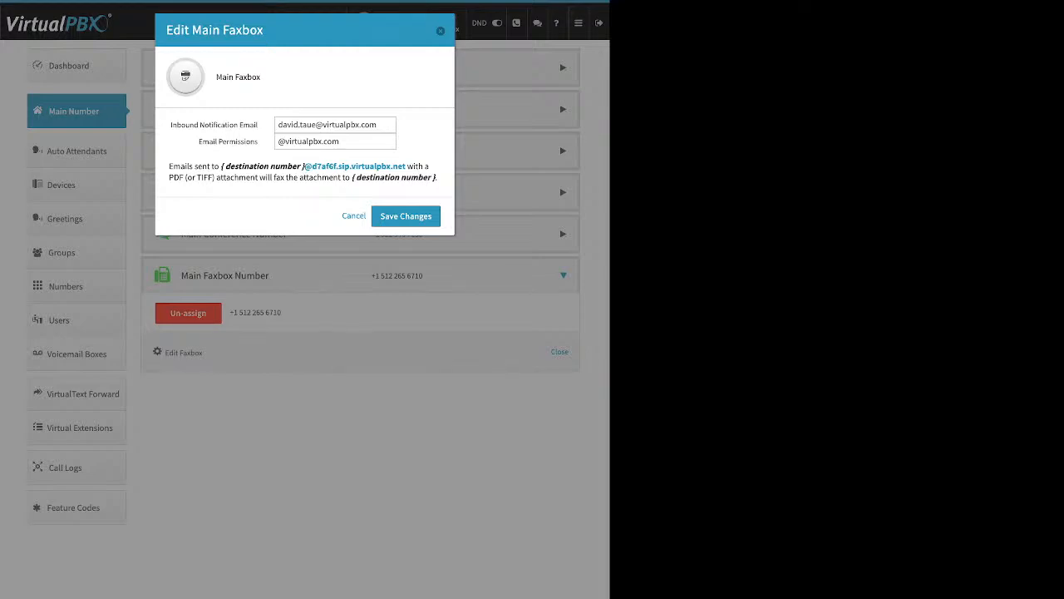
left_click_drag(405, 166, 303, 166)
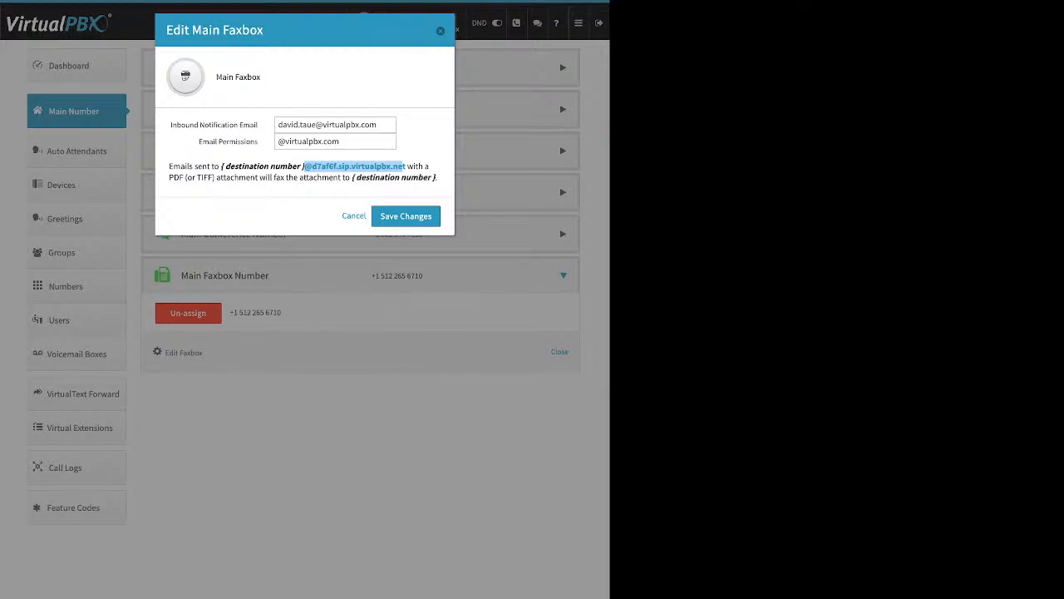
key("Escape")
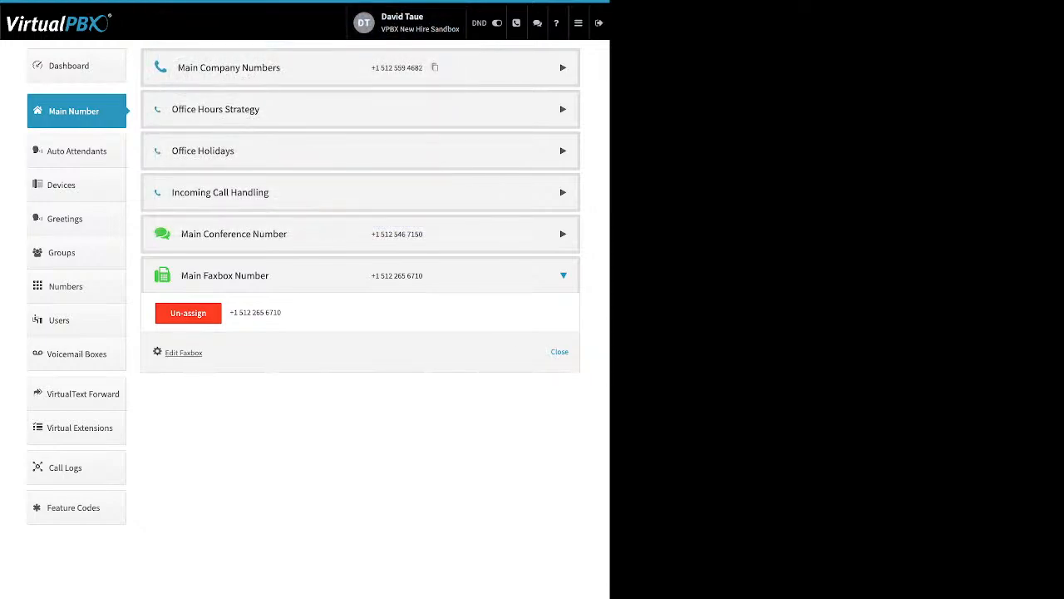
Review the name and extension fields for creating a new auto attendant, and close the form without creating one
left_click(76, 150)
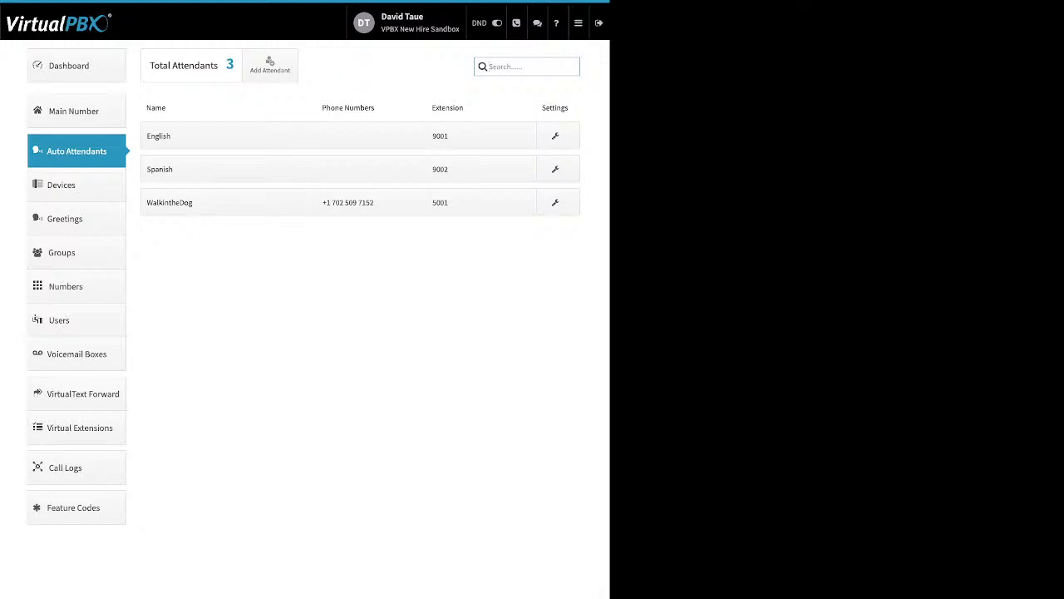
left_click(269, 64)
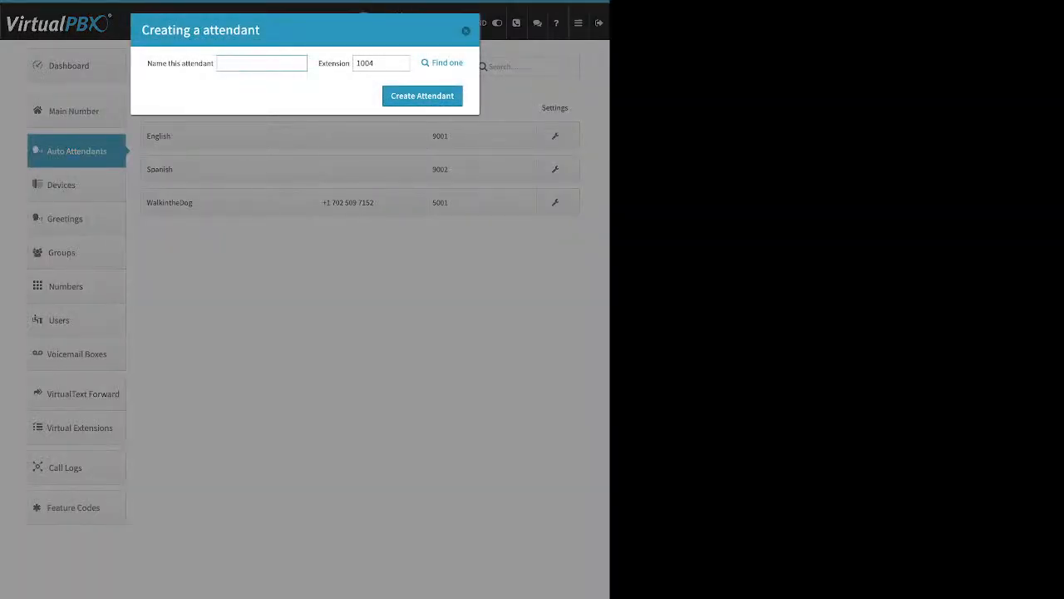
left_click_drag(152, 63, 199, 63)
left_click_drag(327, 63, 339, 63)
left_click(465, 31)
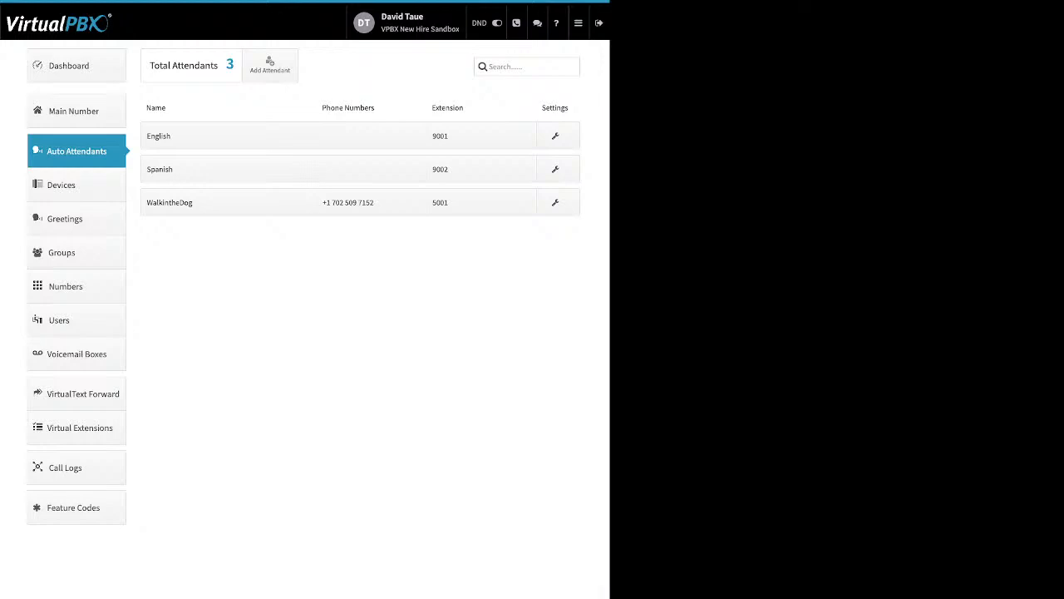
Check the WalkintheDog attendant's main menu availability option and leave it without saving
left_click(225, 202)
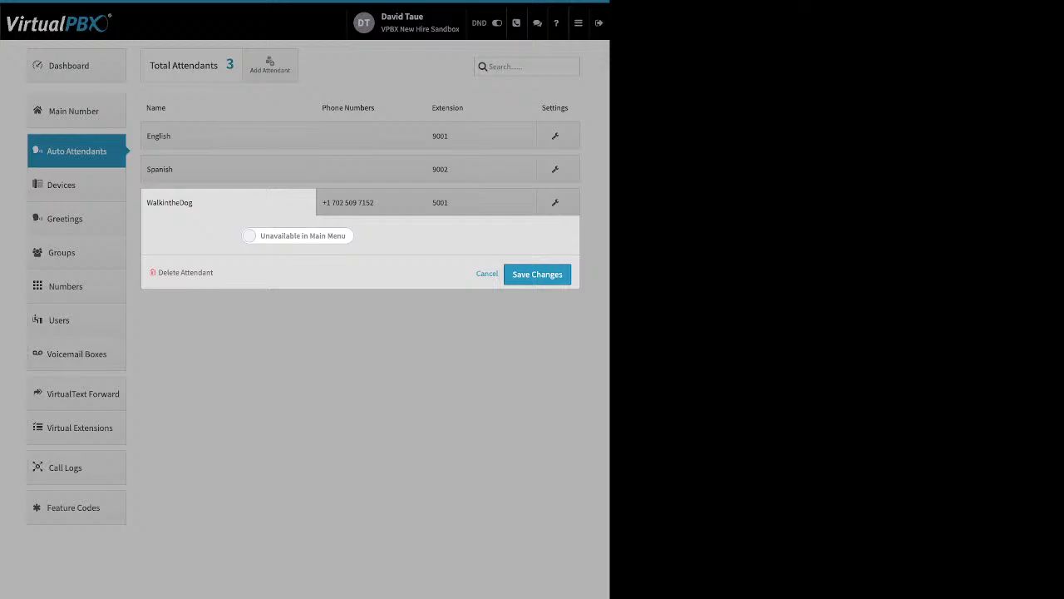
left_click(228, 170)
left_click(229, 170)
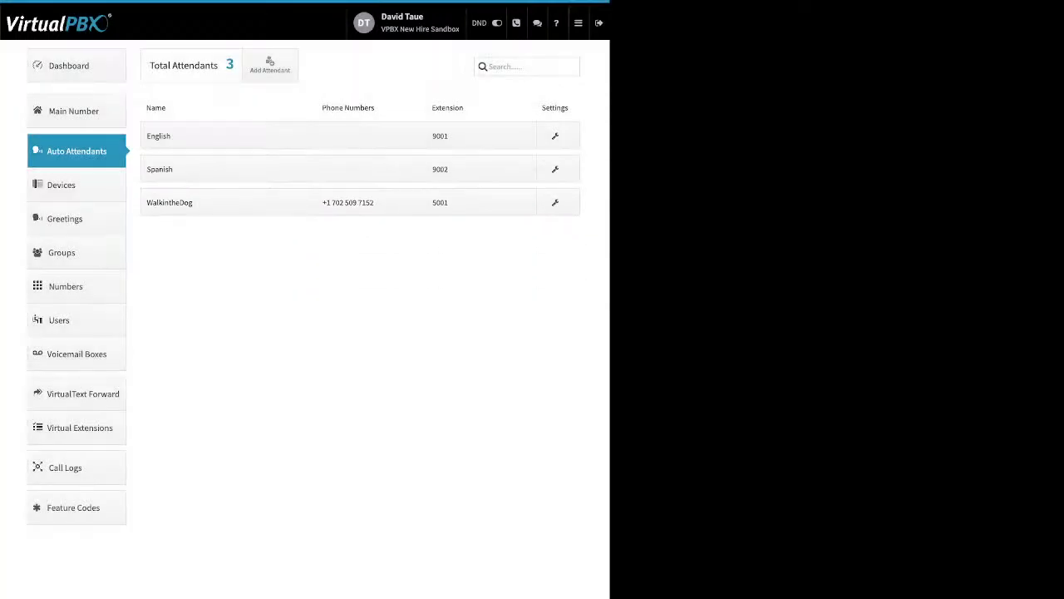
Review the Spanish attendant's phone number and extension options, try adding extension 1008, and cancel
left_click(370, 169)
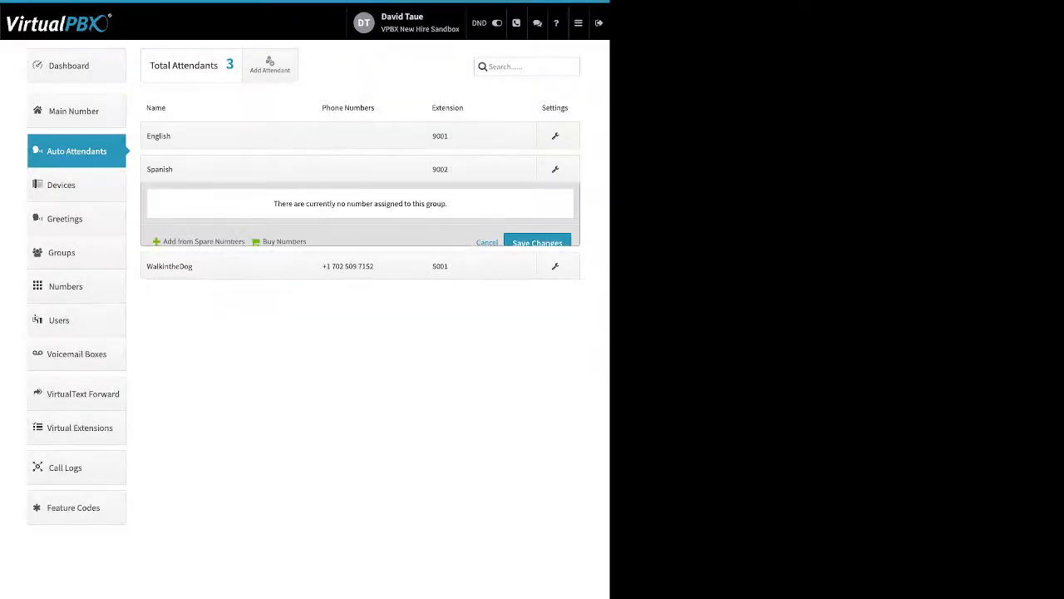
left_click(481, 168)
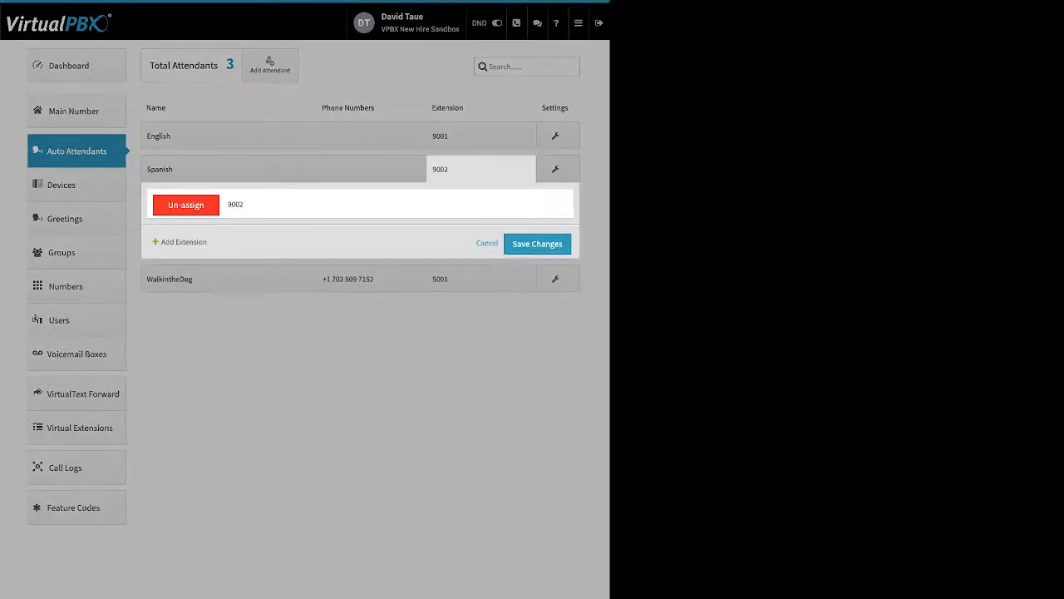
left_click(183, 242)
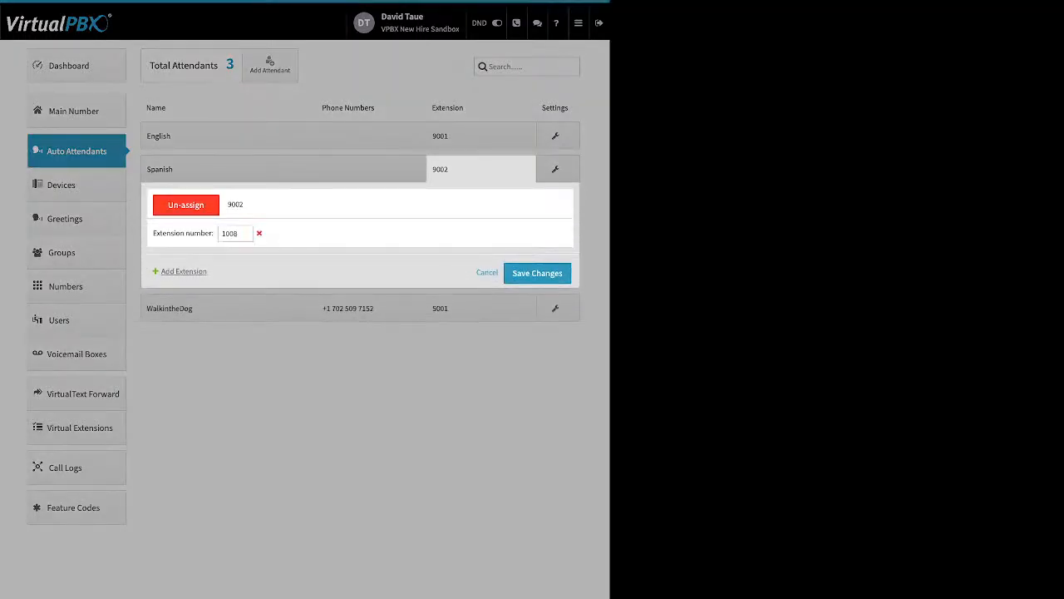
left_click(487, 273)
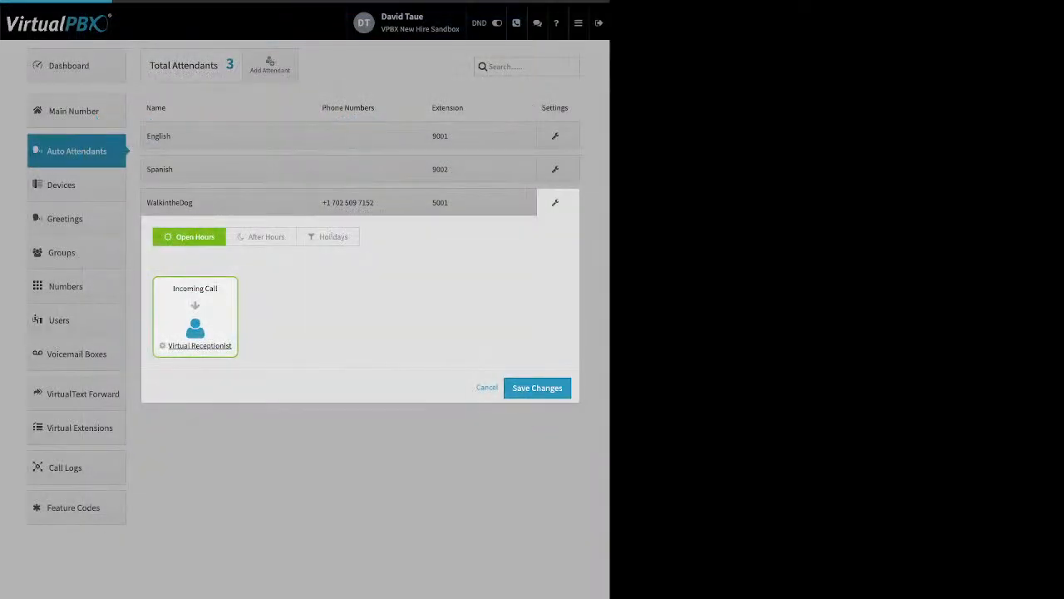
Save the WalkintheDog attendant's Open Hours call handling with the Virtual Receptionist
left_click(537, 387)
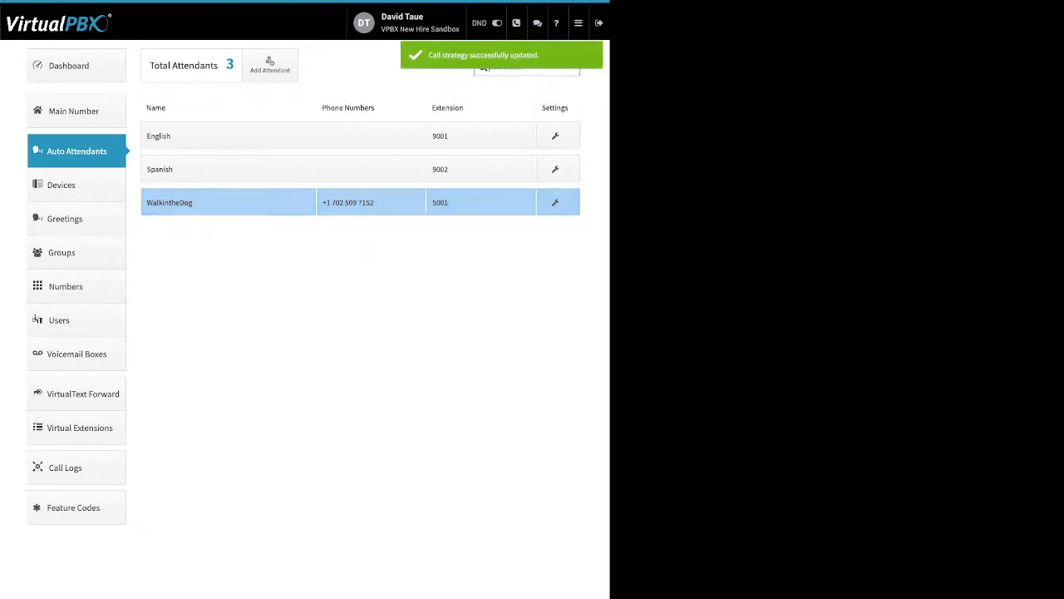
Review the account's device list, comparing device types, names and user assignments of the test devices
left_click(75, 185)
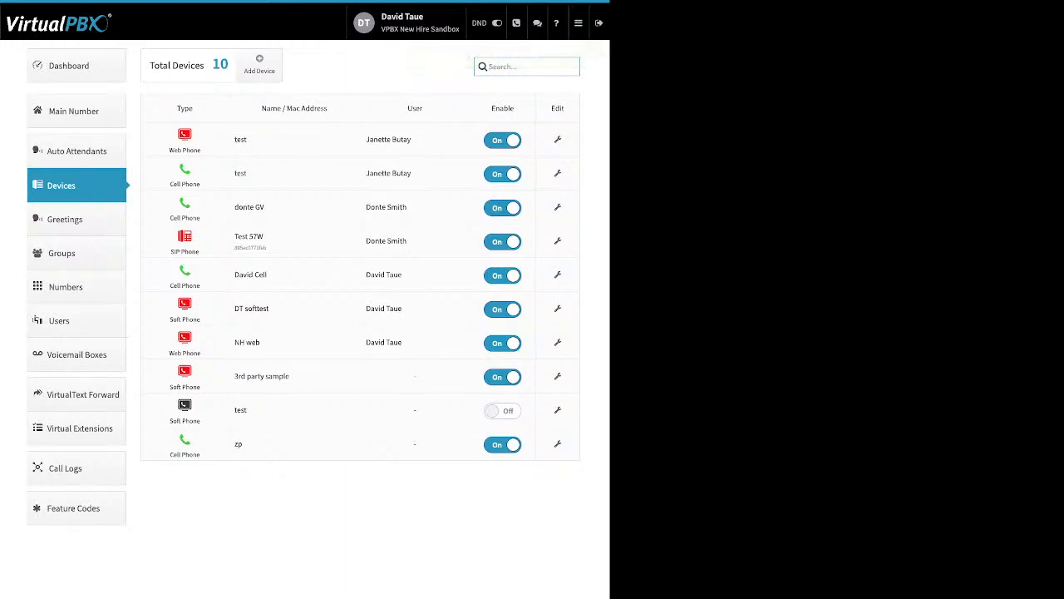
left_click_drag(169, 150, 248, 139)
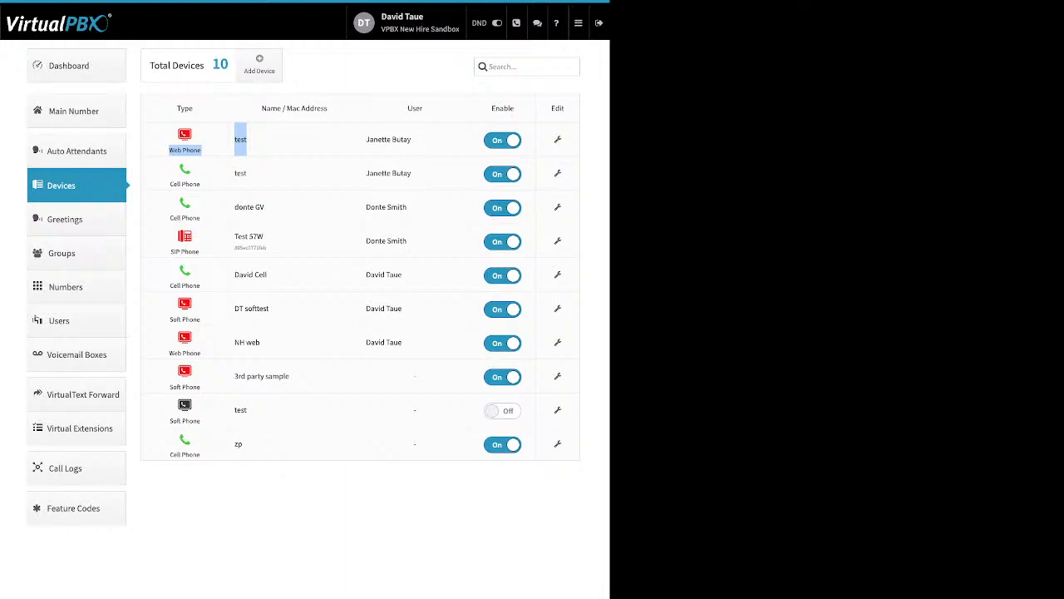
left_click(241, 139)
left_click_drag(171, 173, 248, 173)
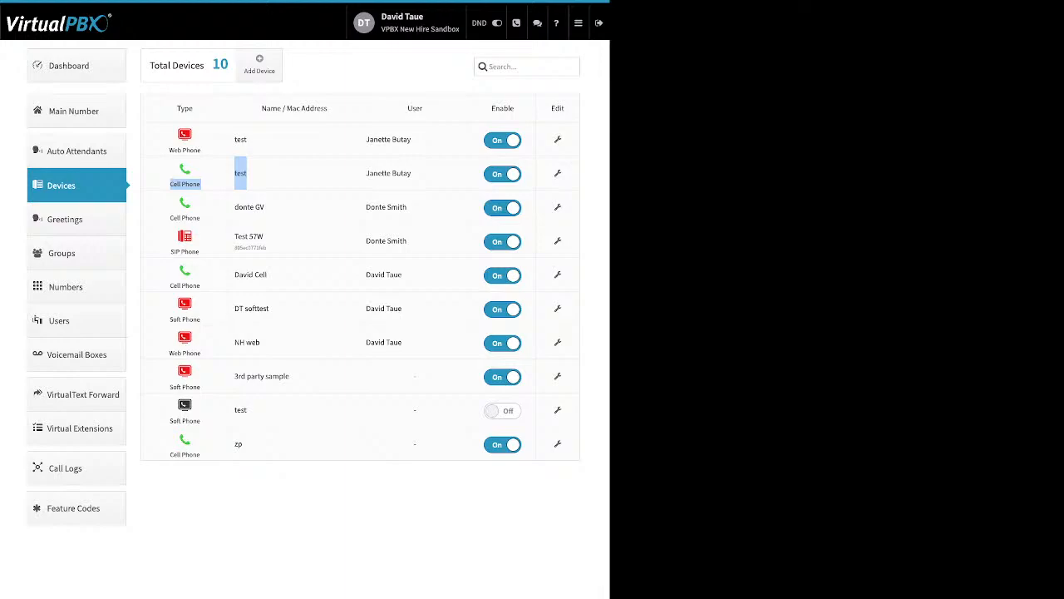
left_click(242, 173)
left_click_drag(241, 410, 248, 410)
left_click(248, 410)
Enable the unassigned test soft phone and switch it back off
left_click_drag(514, 108, 492, 108)
left_click(503, 411)
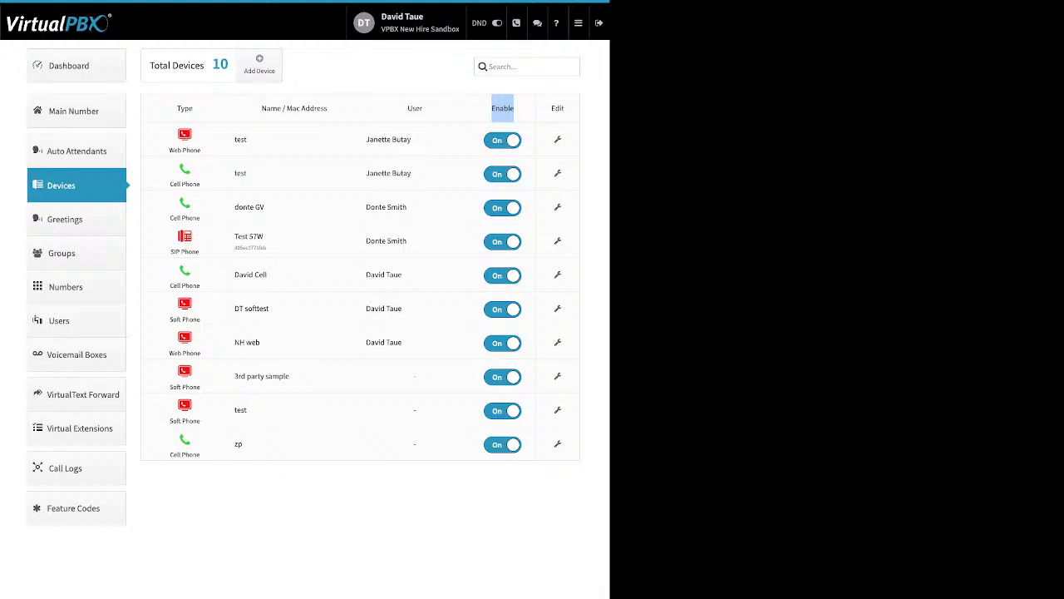
left_click(502, 411)
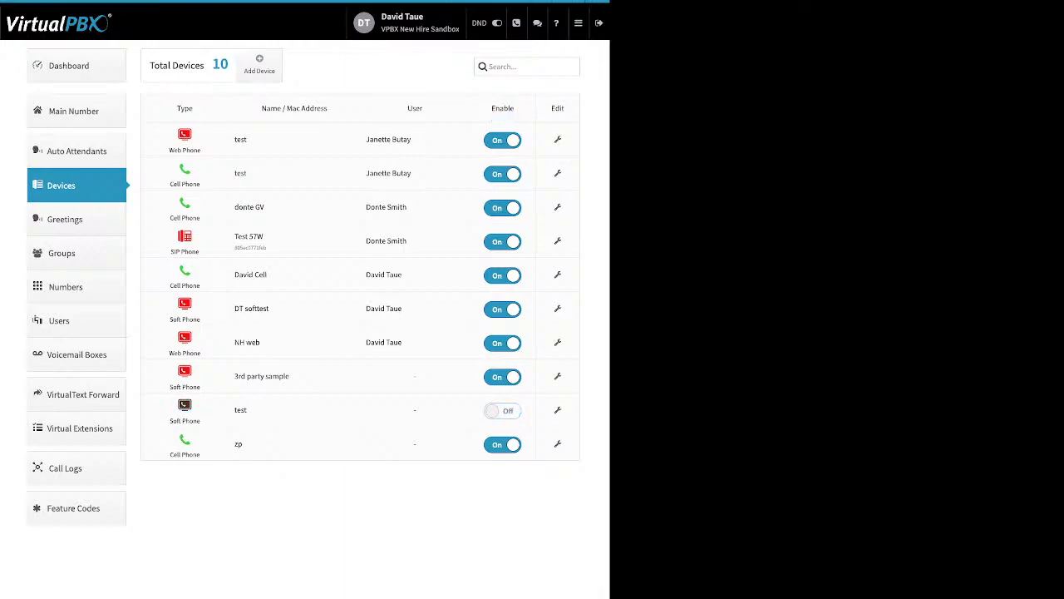
Review the basic settings for adding a soft phone, dismissing the emergency calling notice, and leave without creating the device
left_click(259, 65)
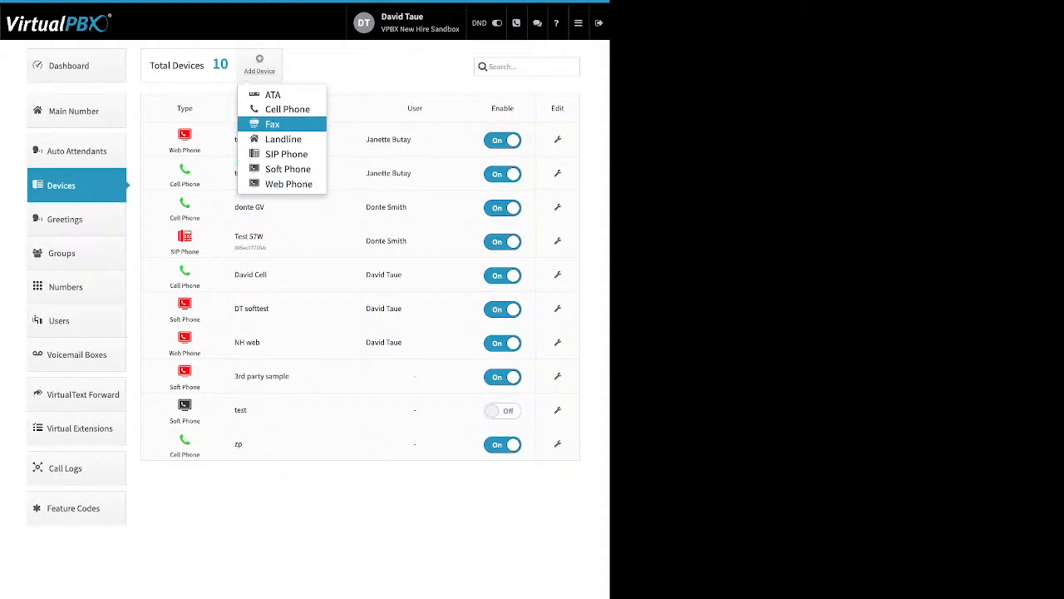
left_click(288, 169)
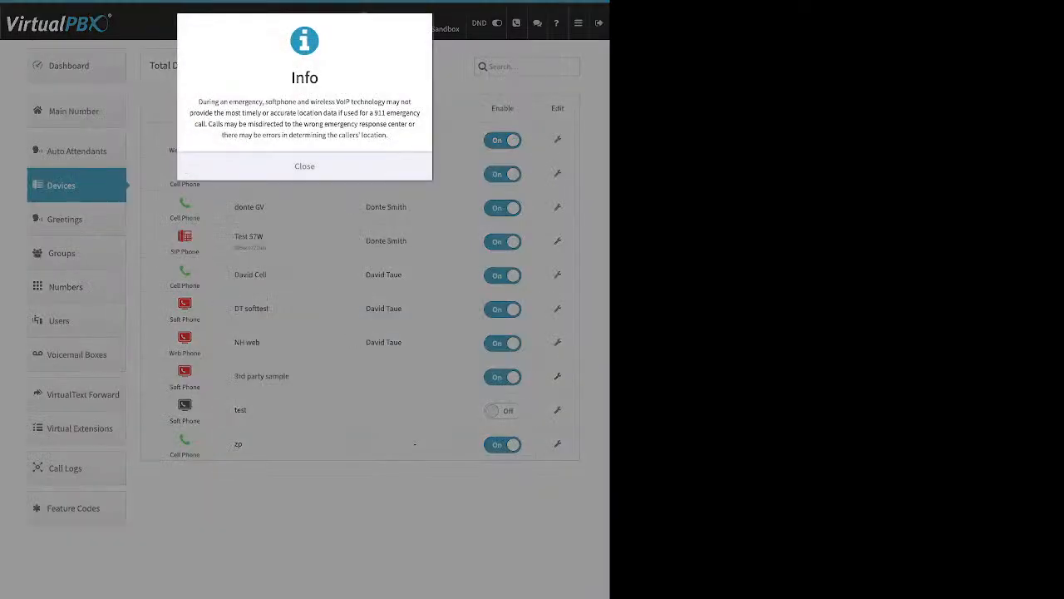
left_click(288, 166)
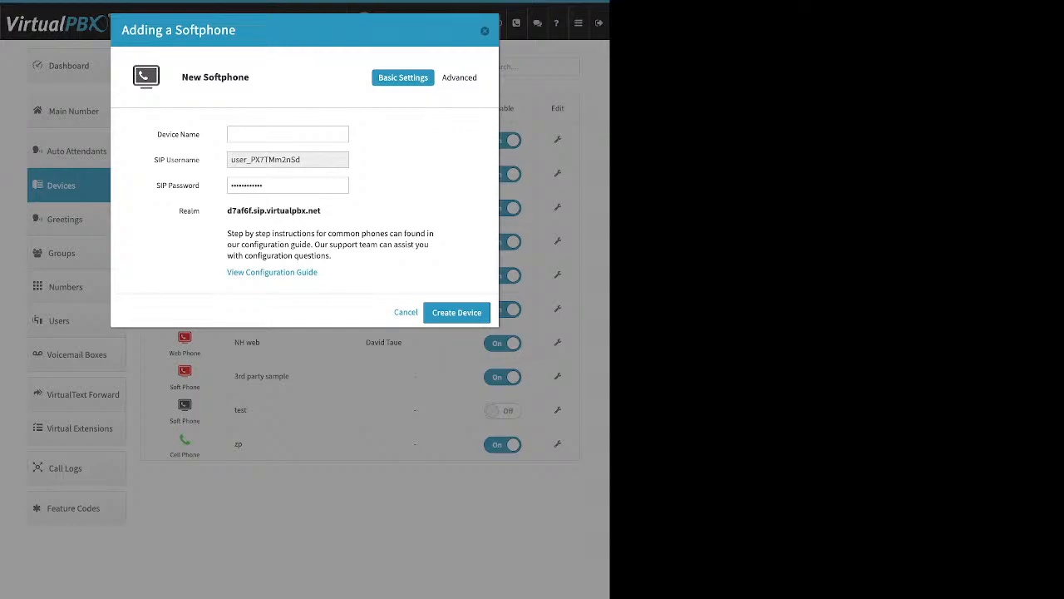
key("Escape")
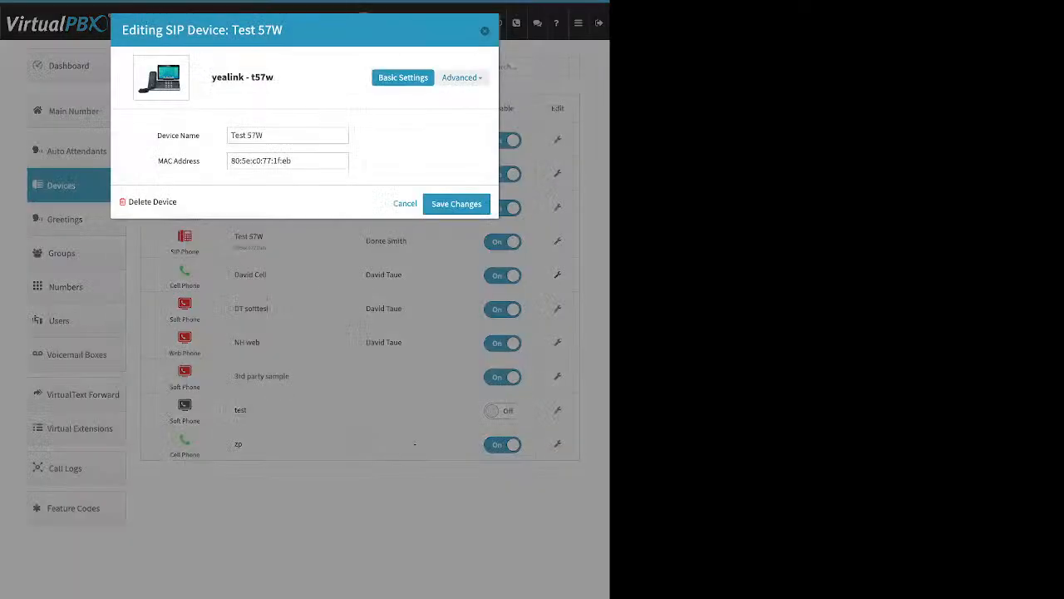
In the Test 57W phone's audio settings, try adding the GSM codec to the selected codecs and return it to the available ones
left_click(462, 77)
left_click(416, 113)
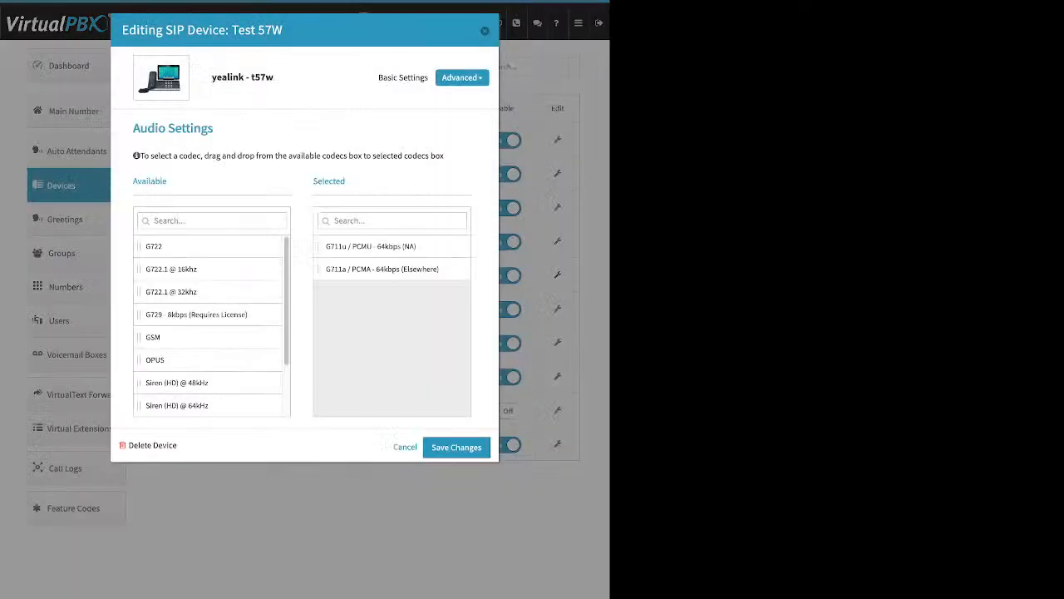
double_click(330, 182)
left_click_drag(153, 337, 363, 338)
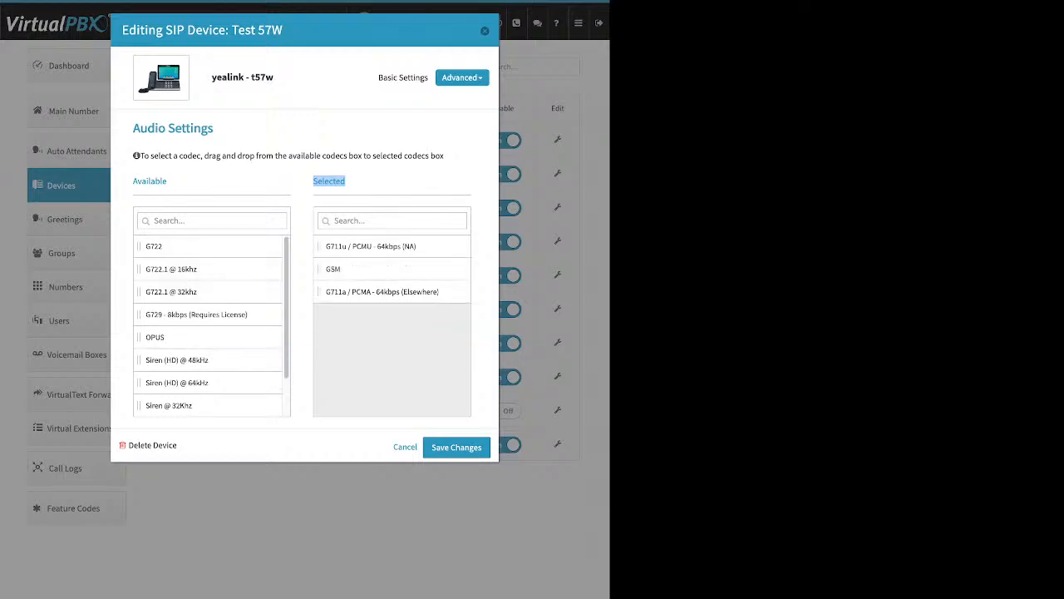
left_click_drag(362, 269, 177, 281)
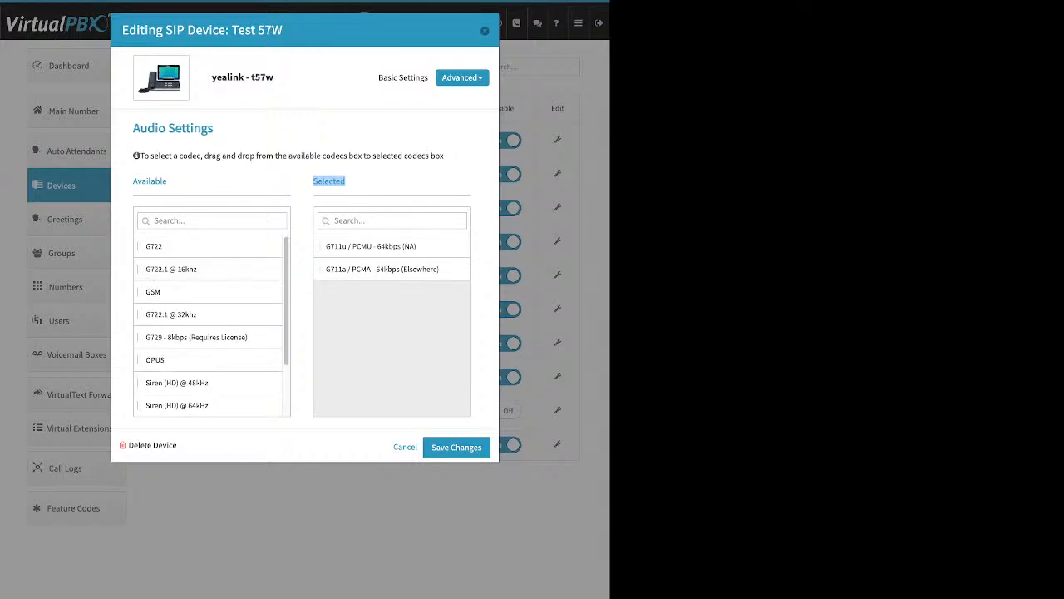
Review the Test 57W phone's Emergency Caller-ID number and address, and bring up its list of advanced settings
left_click(463, 77)
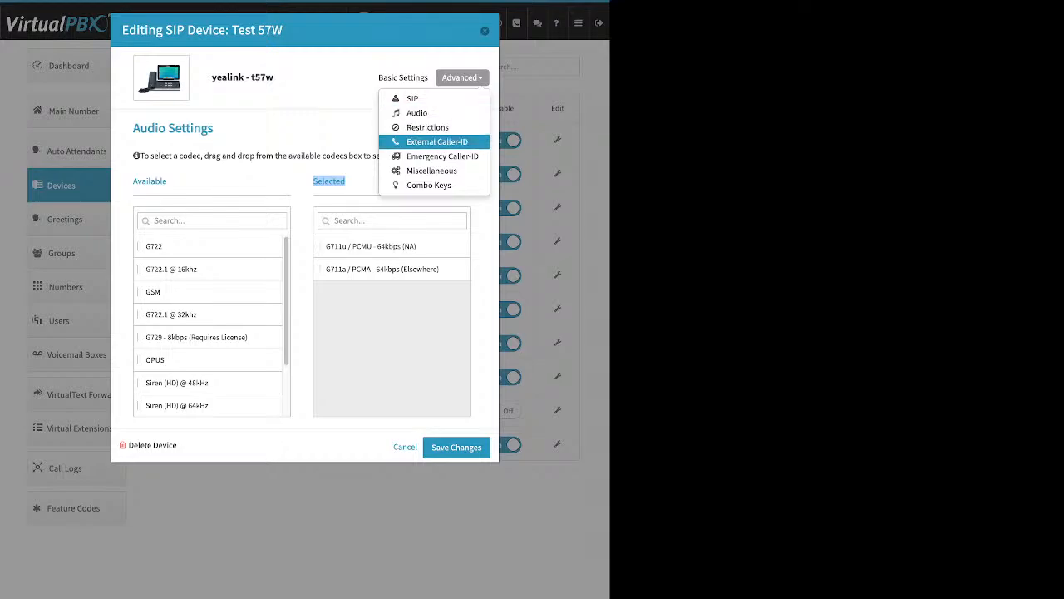
left_click(442, 157)
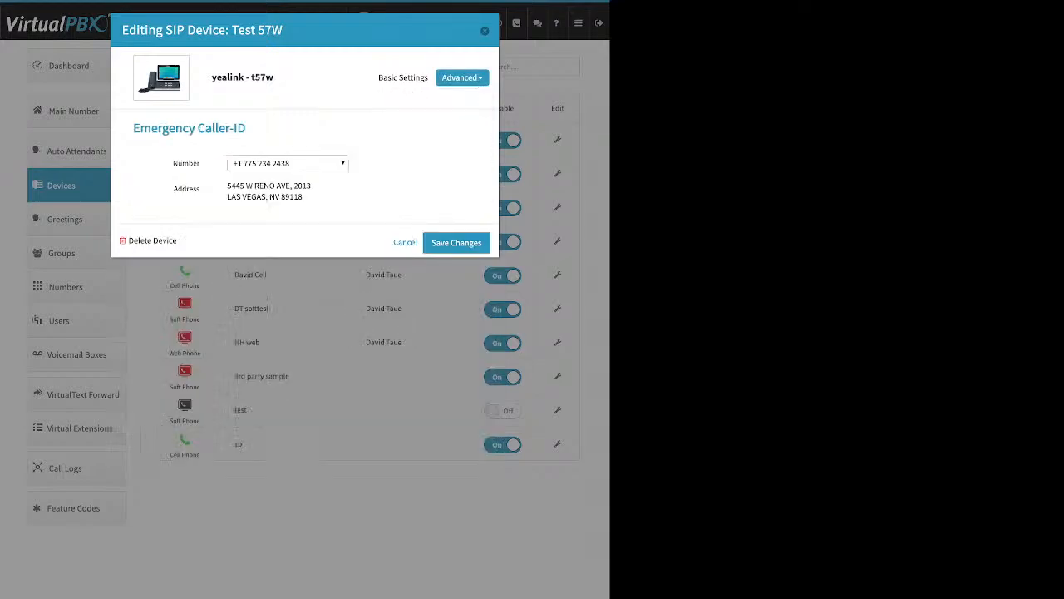
double_click(187, 163)
left_click_drag(313, 187, 226, 186)
left_click(270, 187)
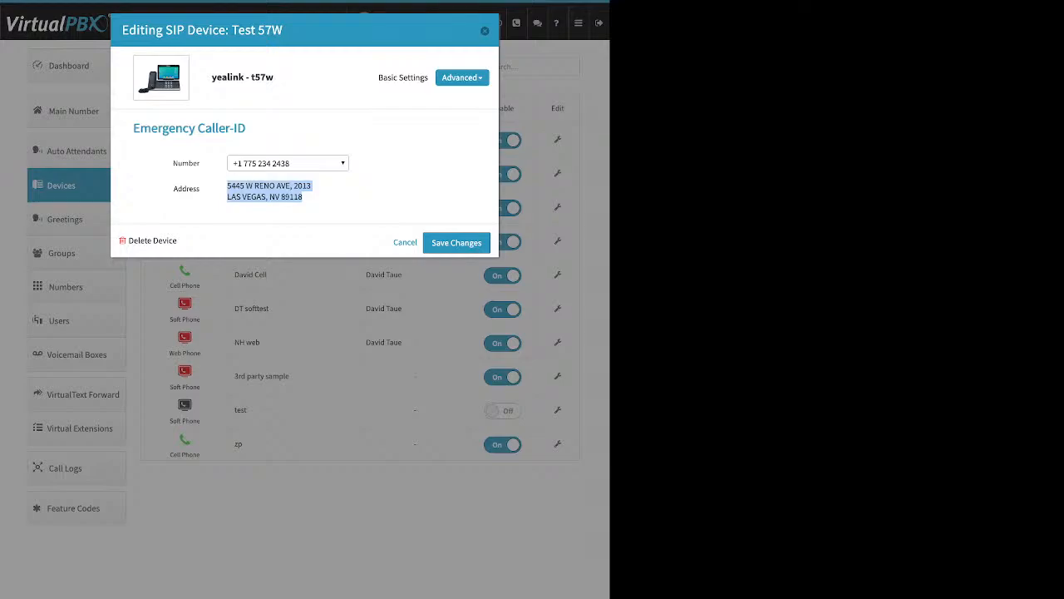
left_click(325, 198)
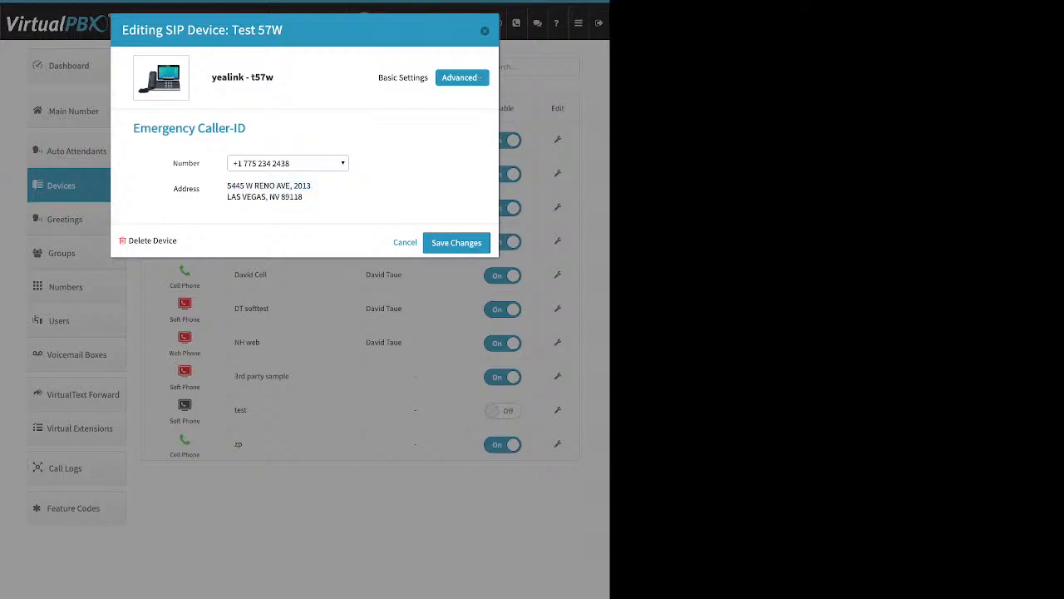
left_click(463, 77)
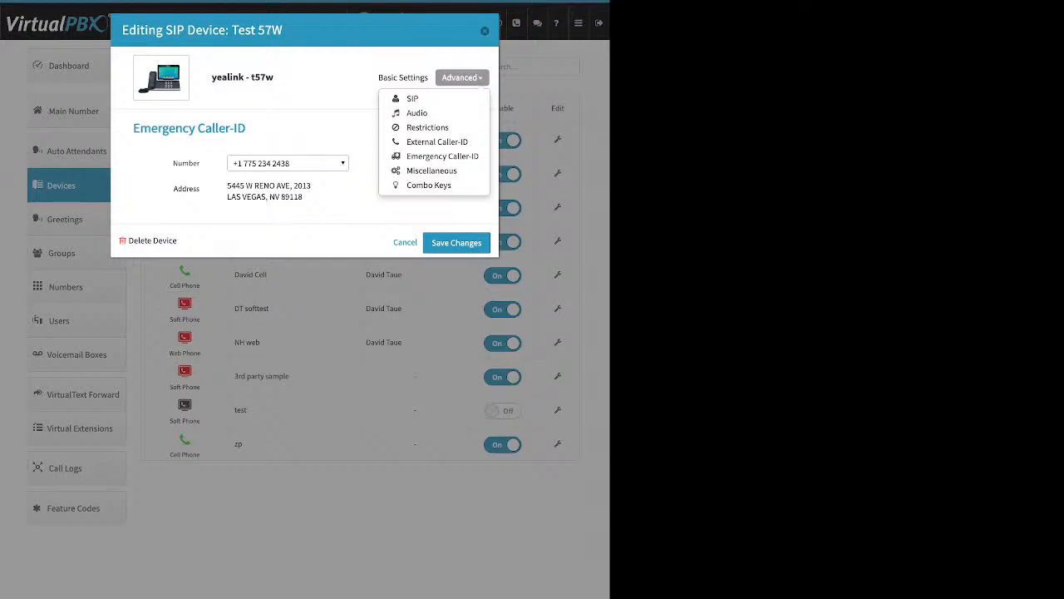
Close the Test 57W phone's settings without saving any changes
left_click(462, 77)
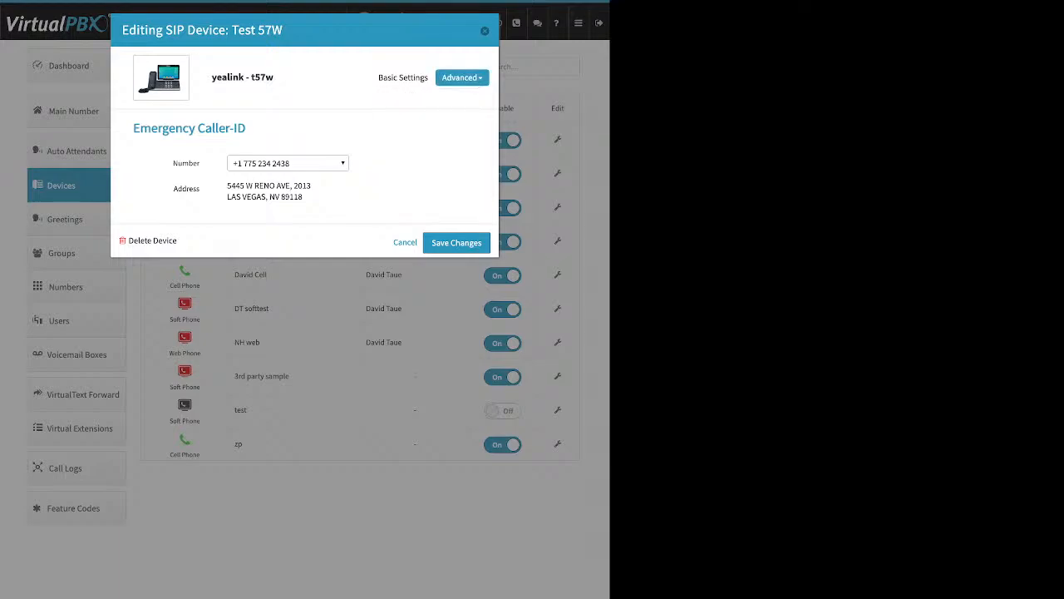
left_click(485, 31)
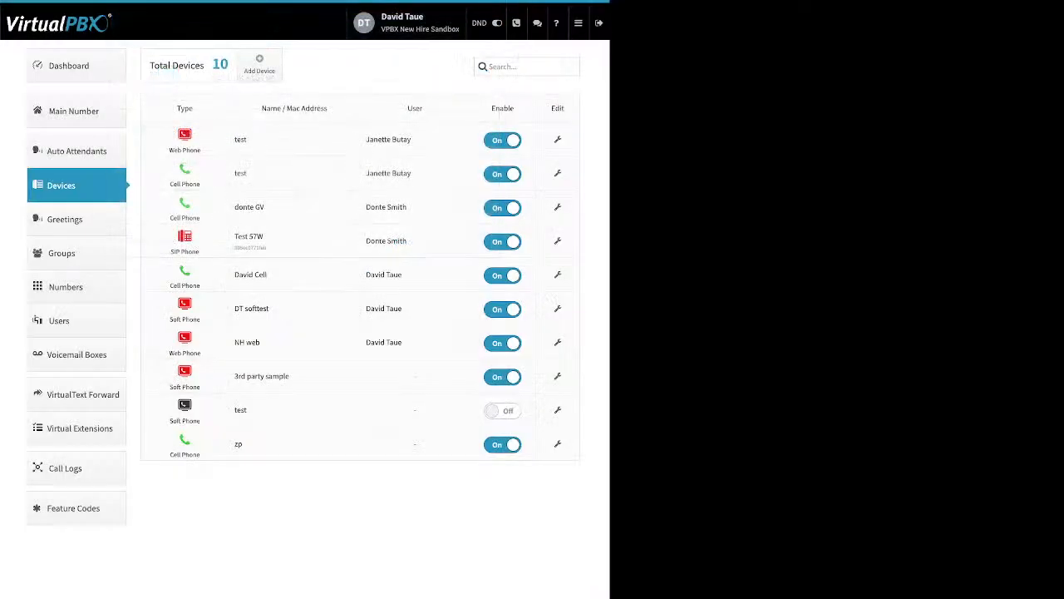
Review the name and file fields for adding a greeting, and leave without creating one
left_click(65, 219)
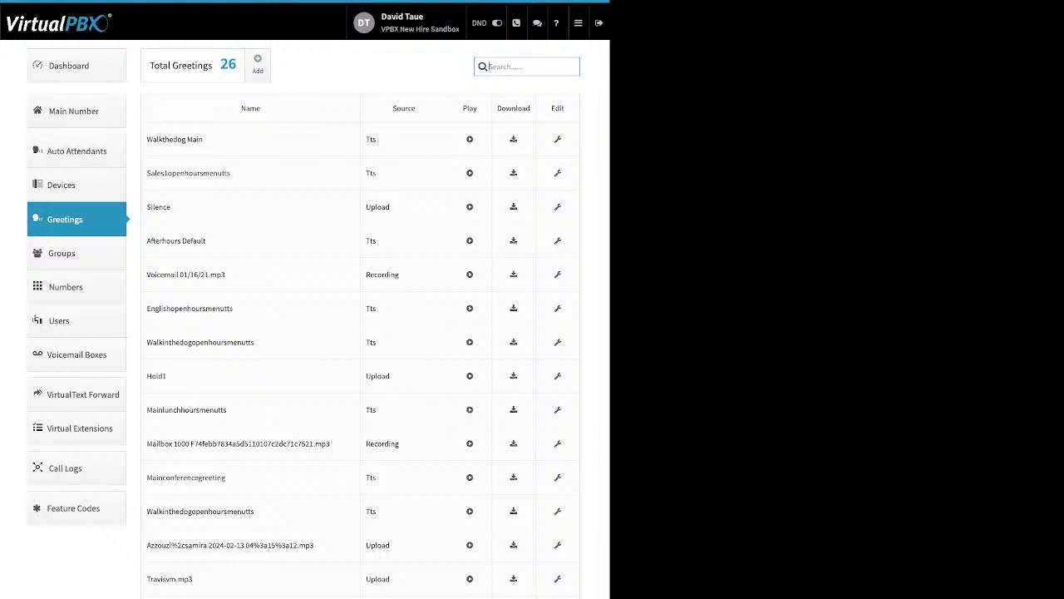
left_click(257, 64)
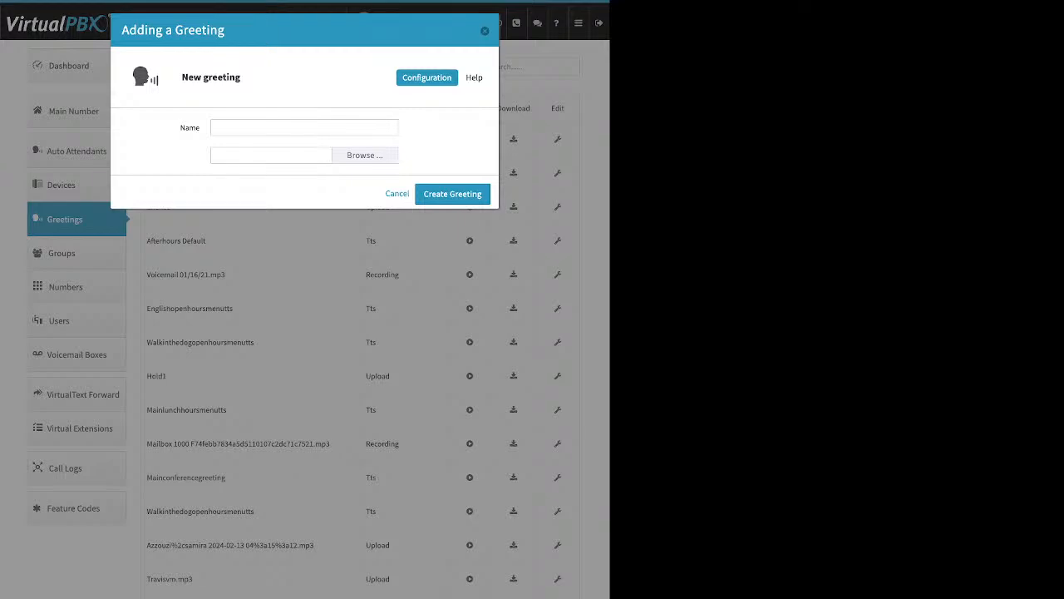
left_click_drag(180, 129, 189, 128)
key("Escape")
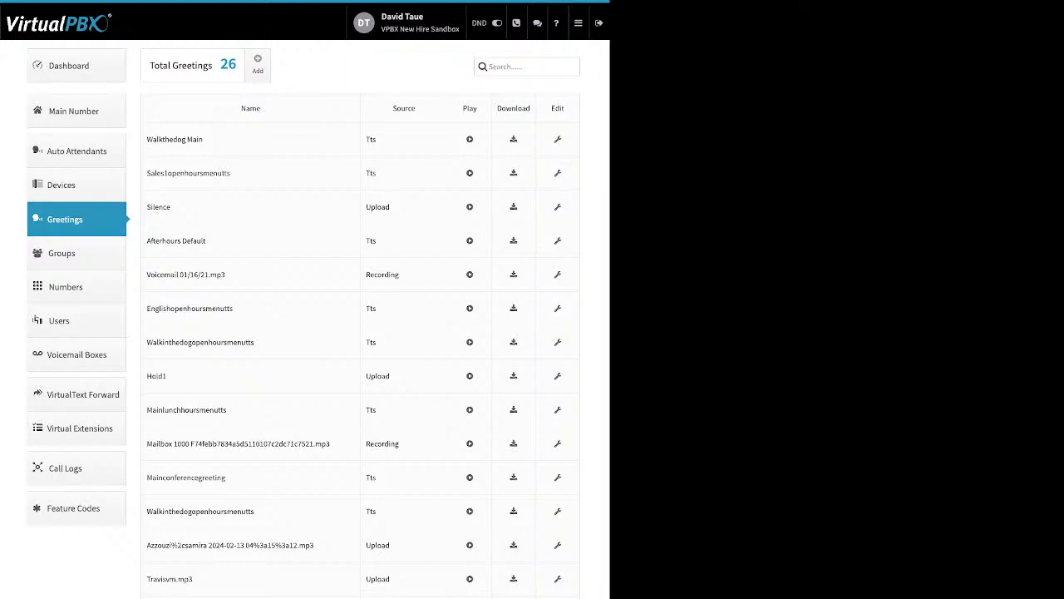
Examine the greetings list's names, its Tts, Upload and Recording sources, and the play and download options
left_click_drag(261, 109, 241, 109)
double_click(404, 109)
double_click(371, 140)
double_click(378, 207)
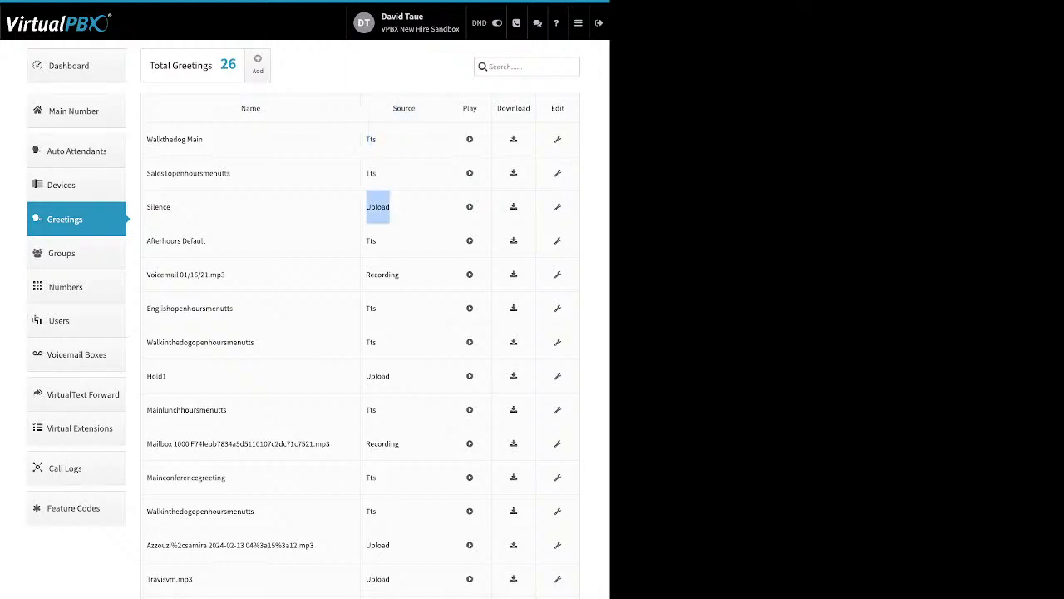
double_click(382, 275)
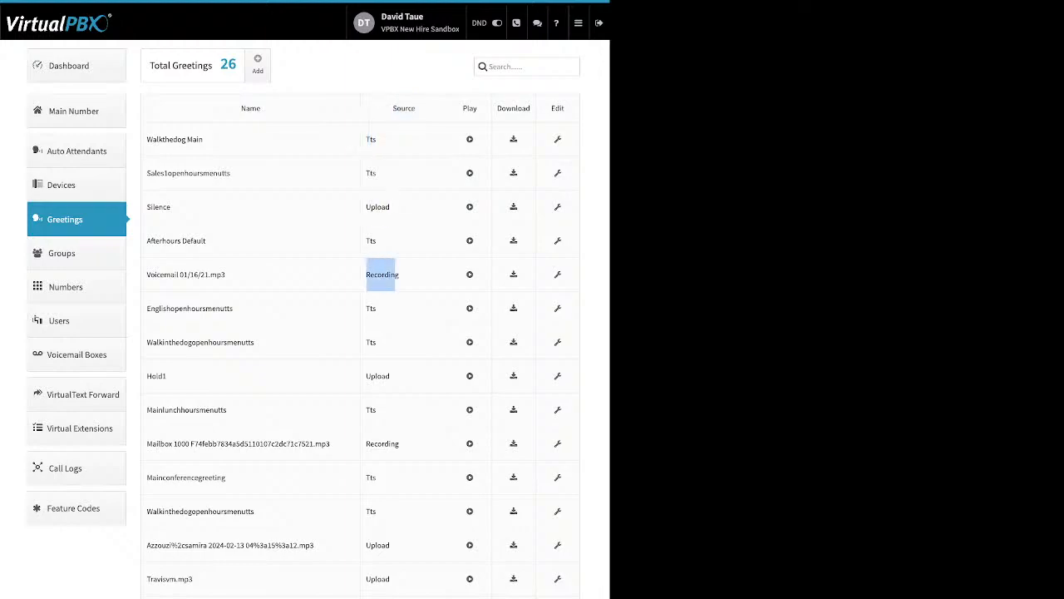
left_click(394, 275)
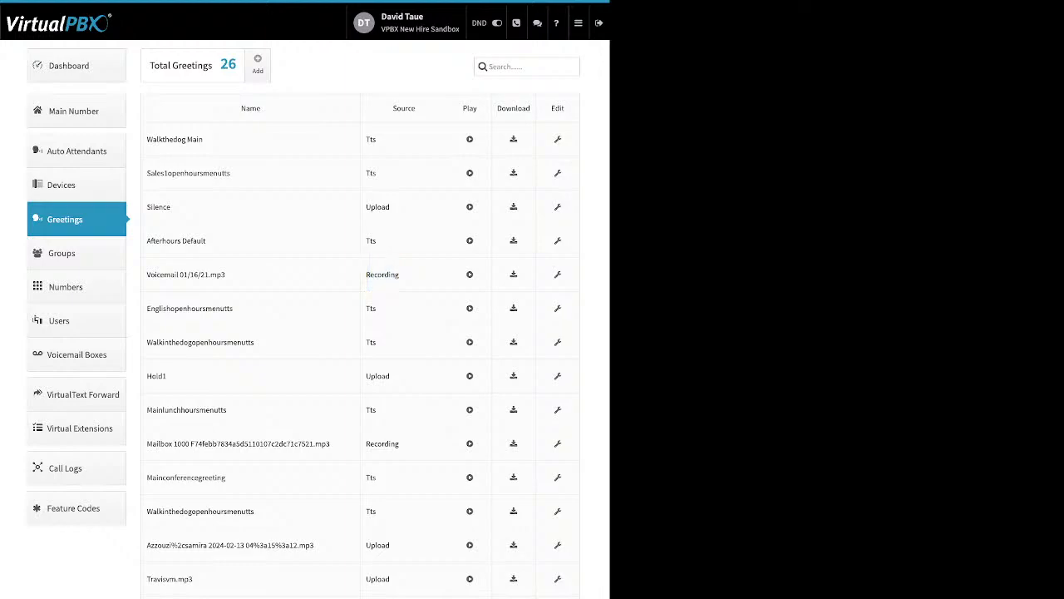
left_click_drag(478, 109, 462, 109)
triple_click(470, 108)
left_click(470, 108)
left_click_drag(530, 108, 502, 108)
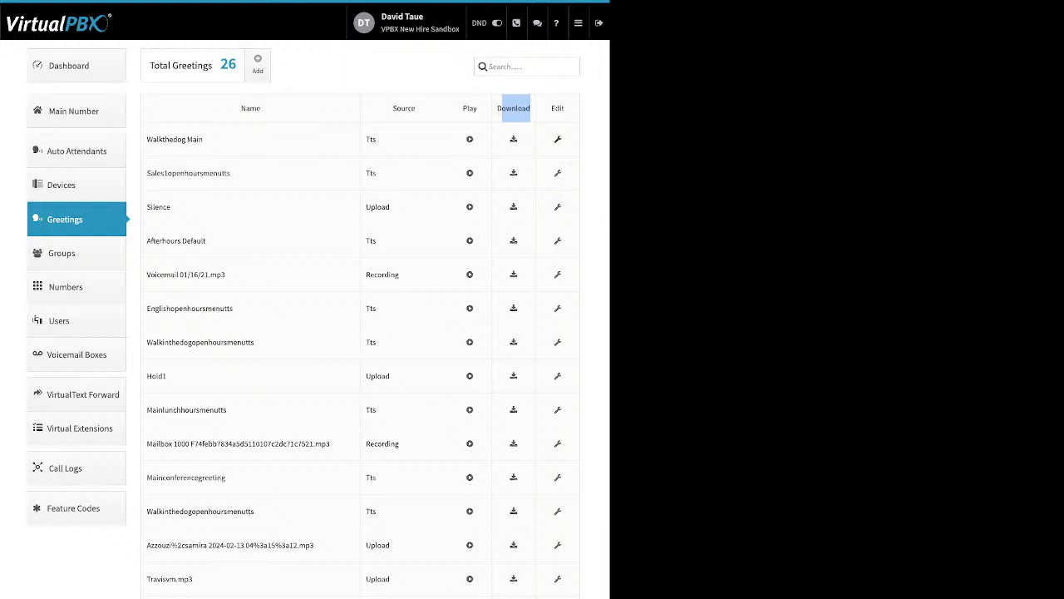
Review the WalktheDog Main greeting's name and delete option, and leave it without saving changes
left_click(558, 139)
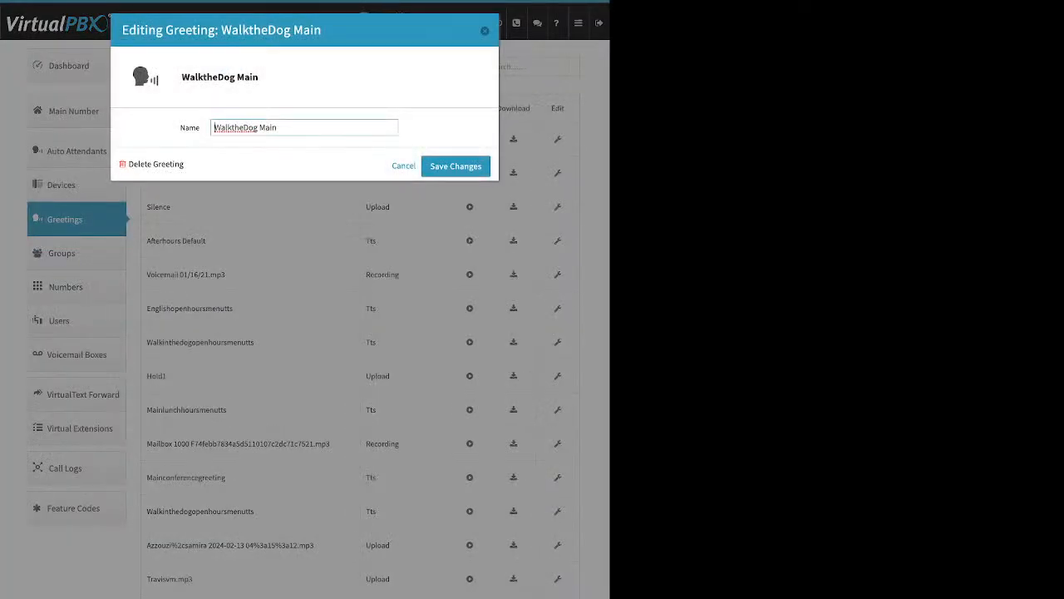
double_click(190, 128)
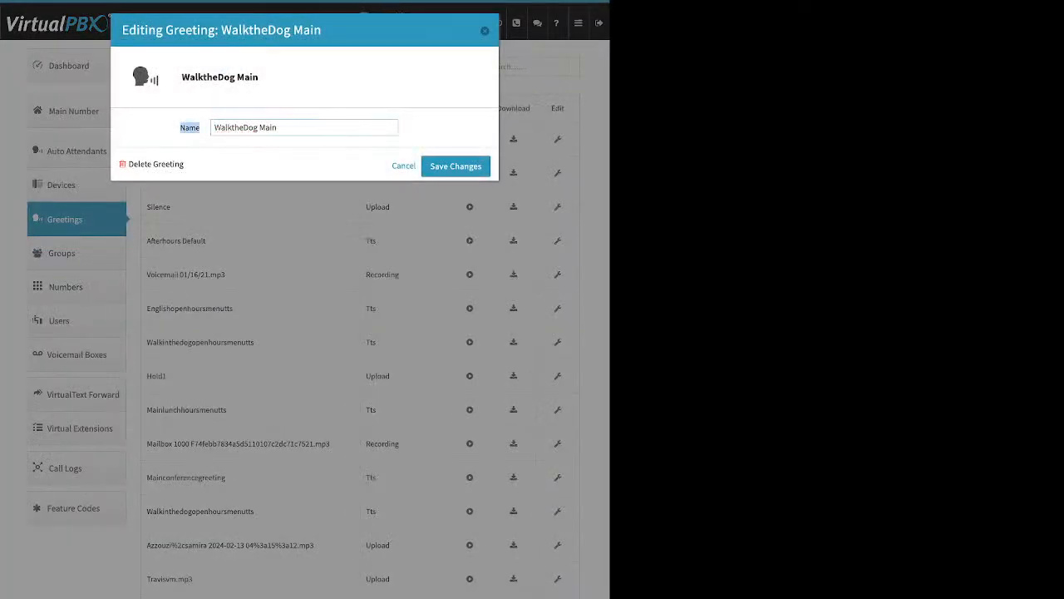
left_click_drag(184, 163, 140, 164)
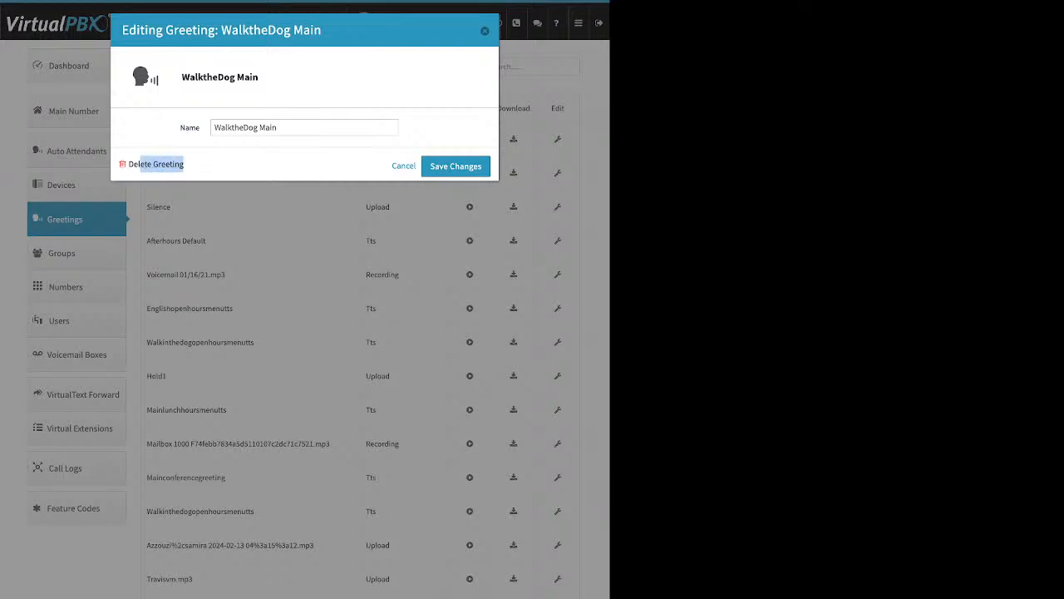
left_click(484, 30)
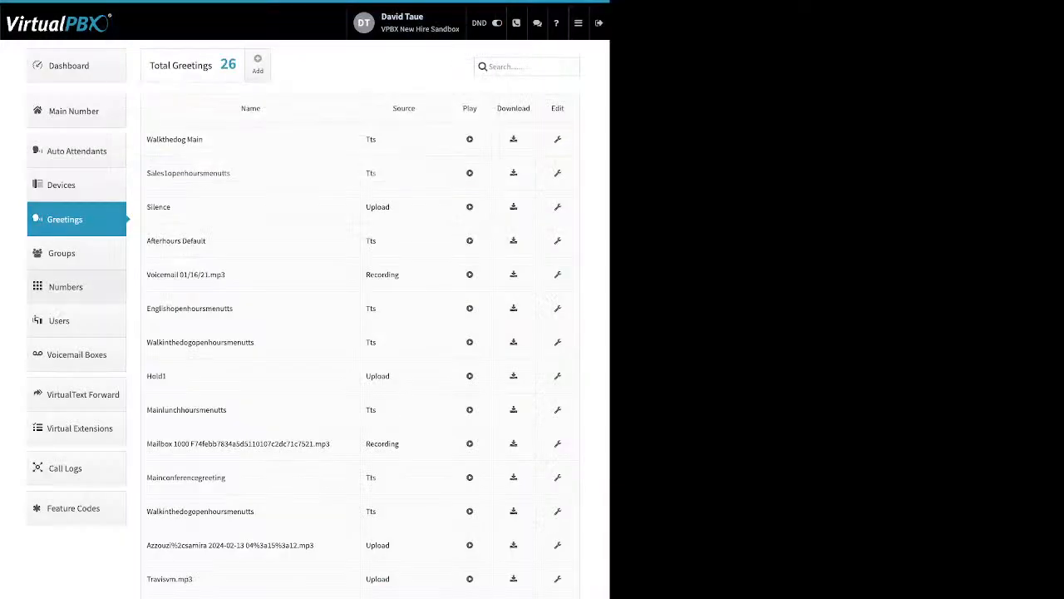
Review the numbers in use and the Caller-ID, e911, Prepend and Sync options of the fourth number
left_click(66, 286)
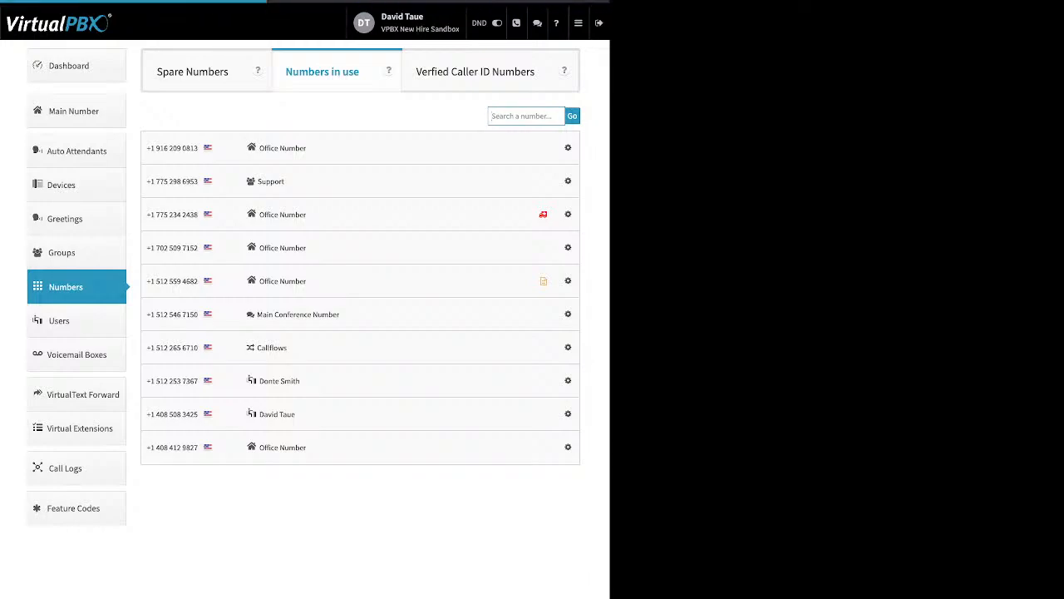
left_click(568, 248)
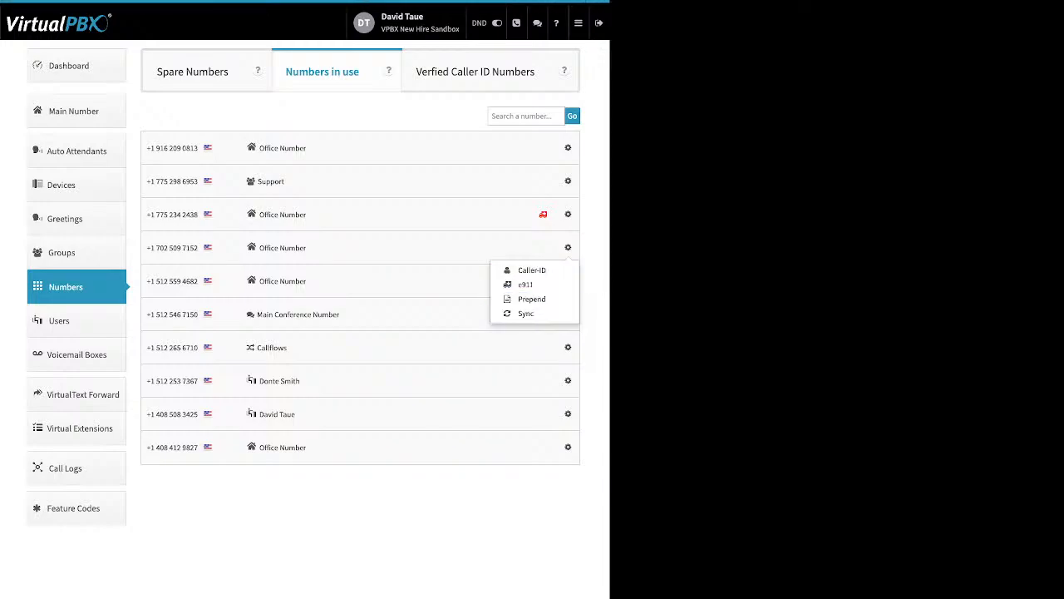
left_click(525, 284)
Delete five spare numbers: the second, third, fourth, ninth and last in the list
left_click(192, 72)
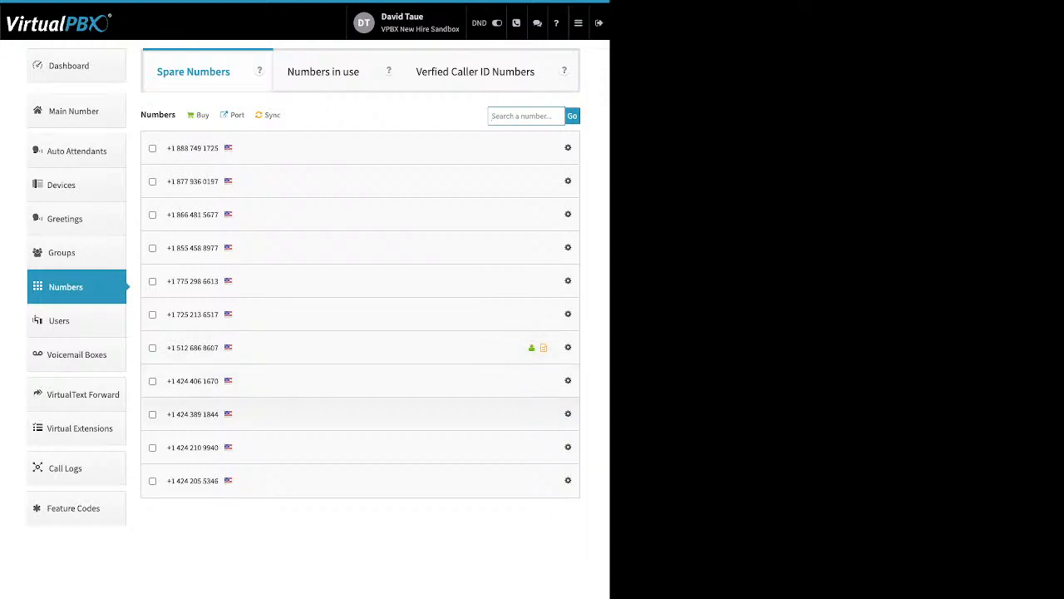
left_click(152, 414)
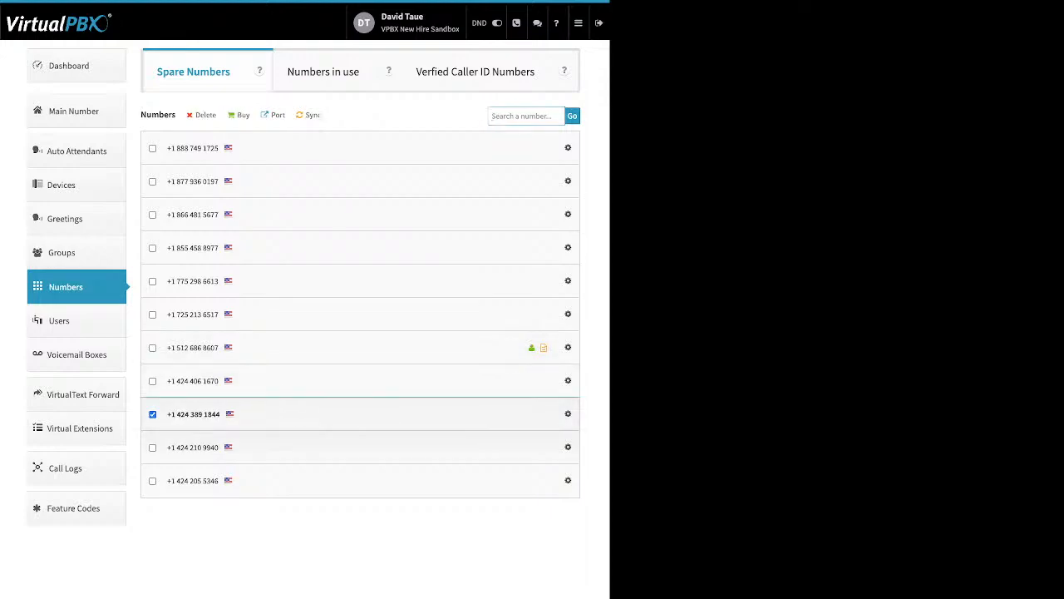
left_click(152, 481)
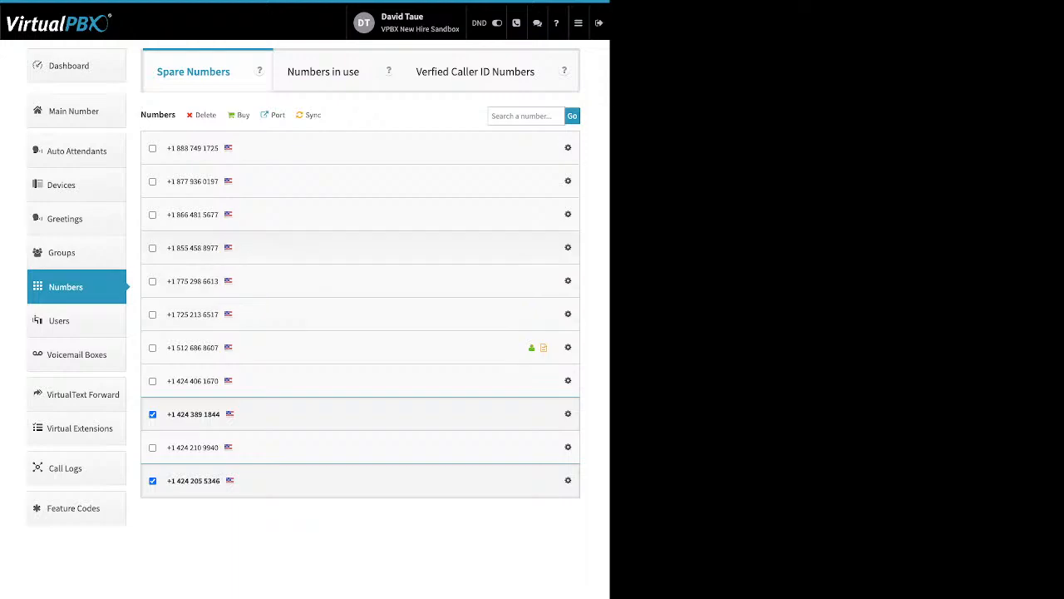
left_click(152, 248)
left_click(152, 214)
left_click(152, 181)
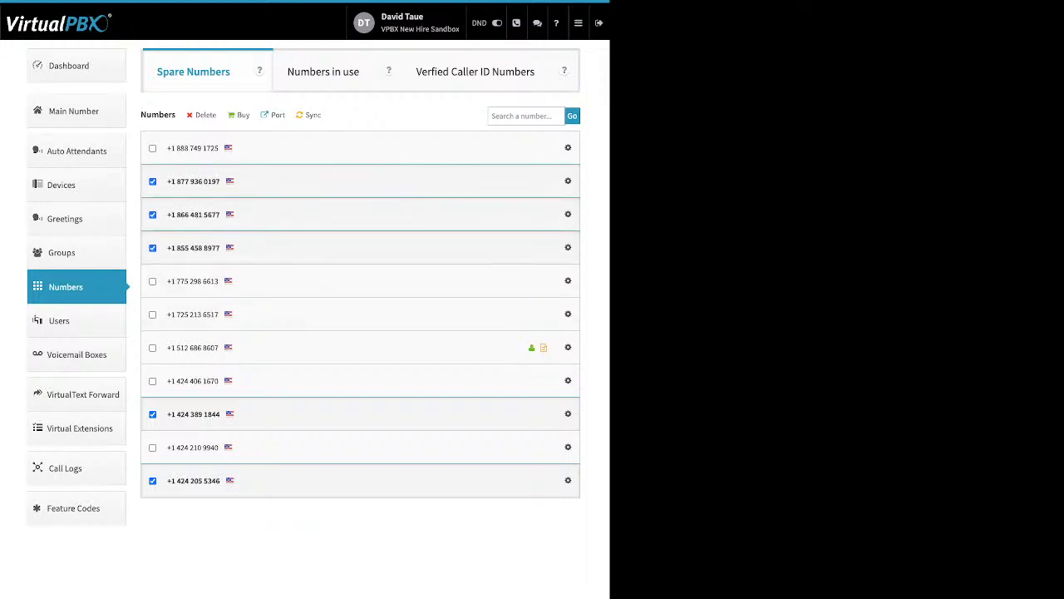
left_click_drag(217, 116, 196, 116)
left_click(199, 116)
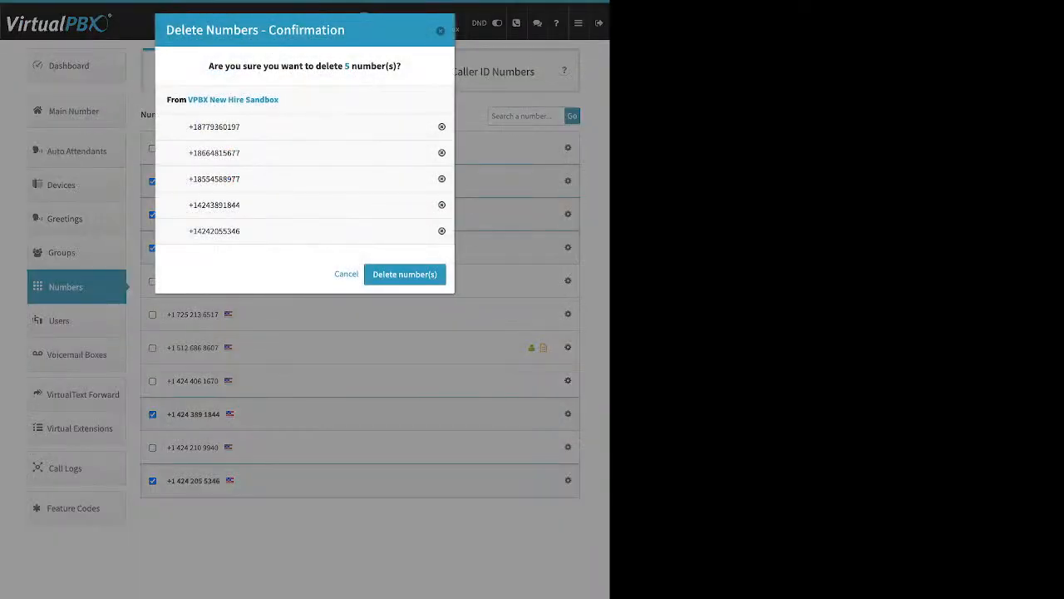
left_click(404, 273)
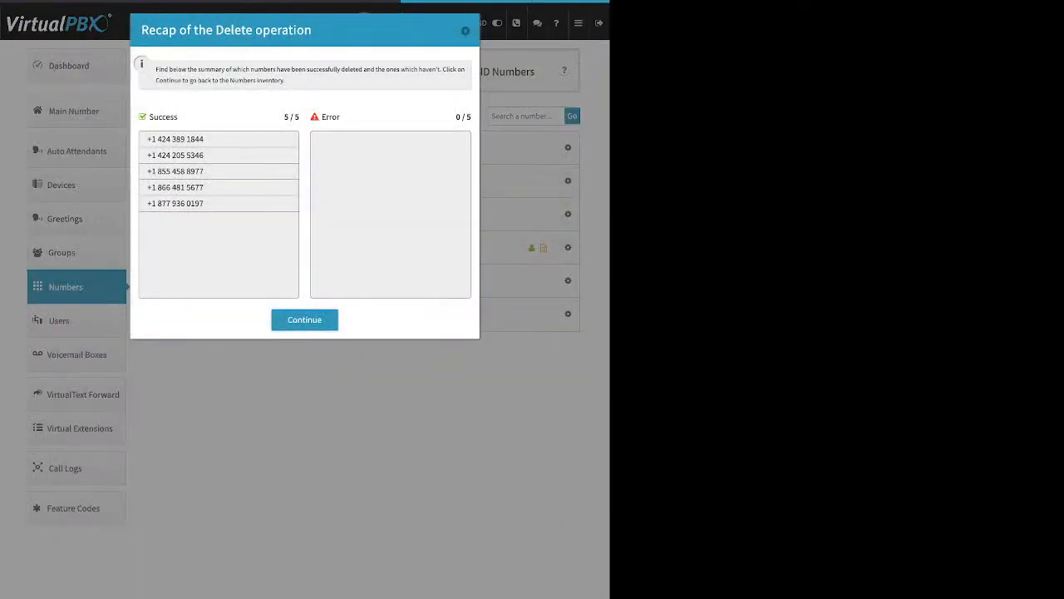
left_click(305, 320)
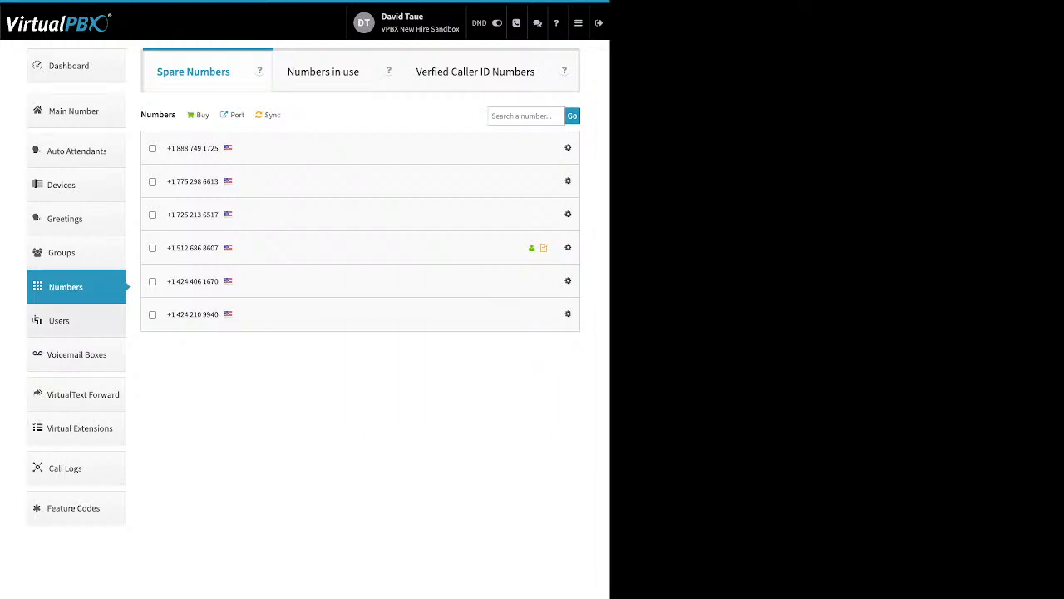
Review the voicemail boxes and the users assigned to boxes 1002 and 1005
left_click(76, 355)
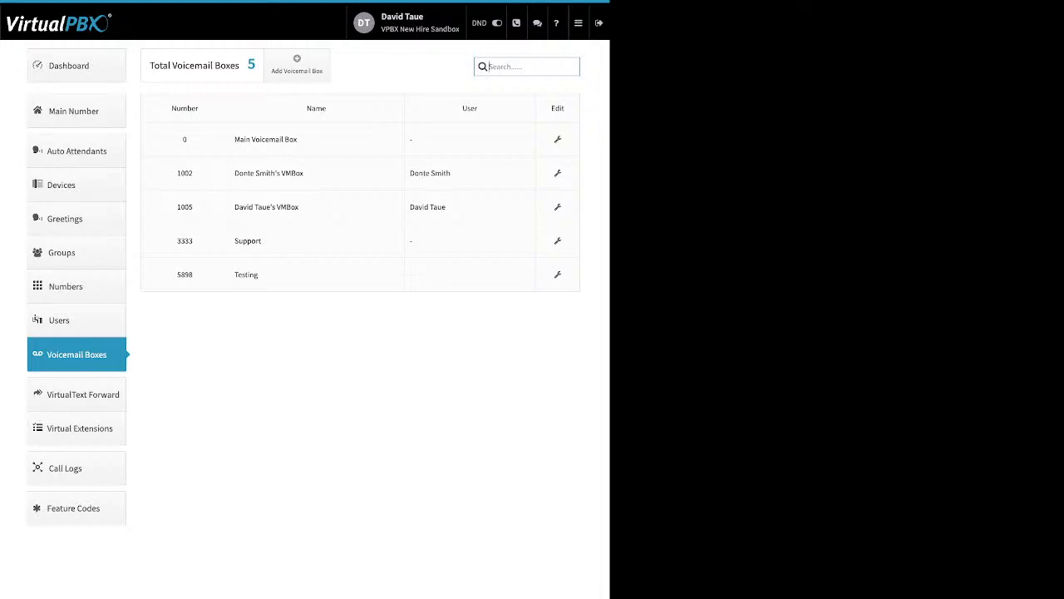
left_click_drag(451, 173, 409, 173)
left_click_drag(447, 207, 409, 207)
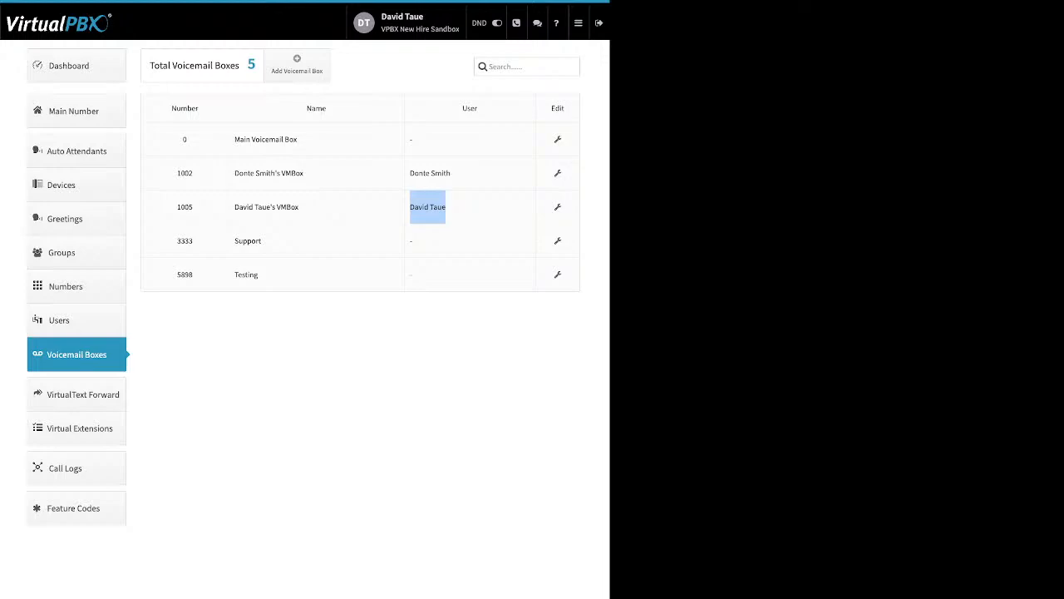
left_click(408, 207)
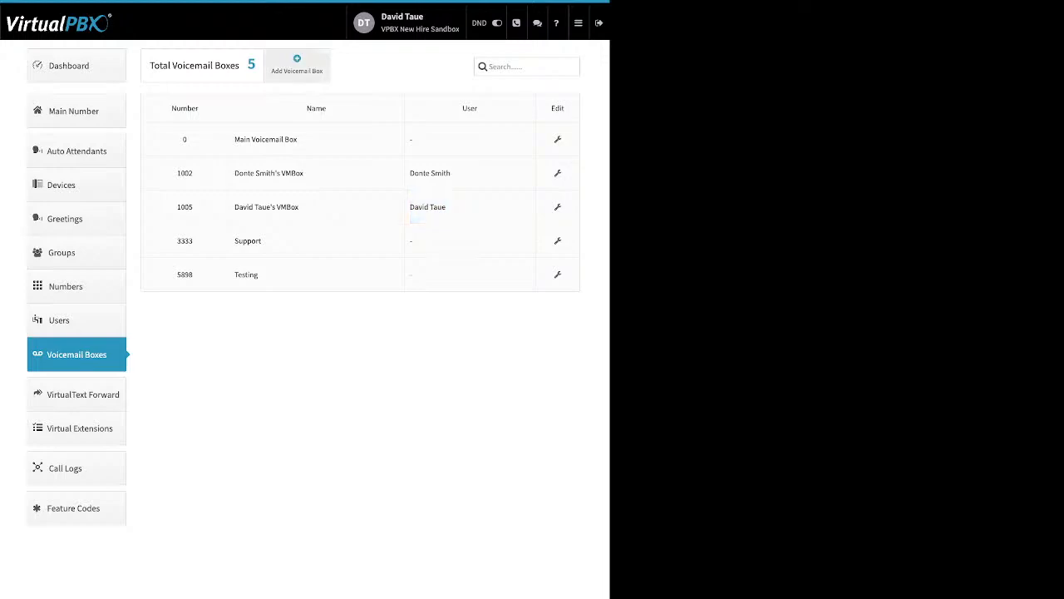
Review the name, voicemail number and PIN fields for adding a voicemail box, and leave without creating it
left_click(297, 65)
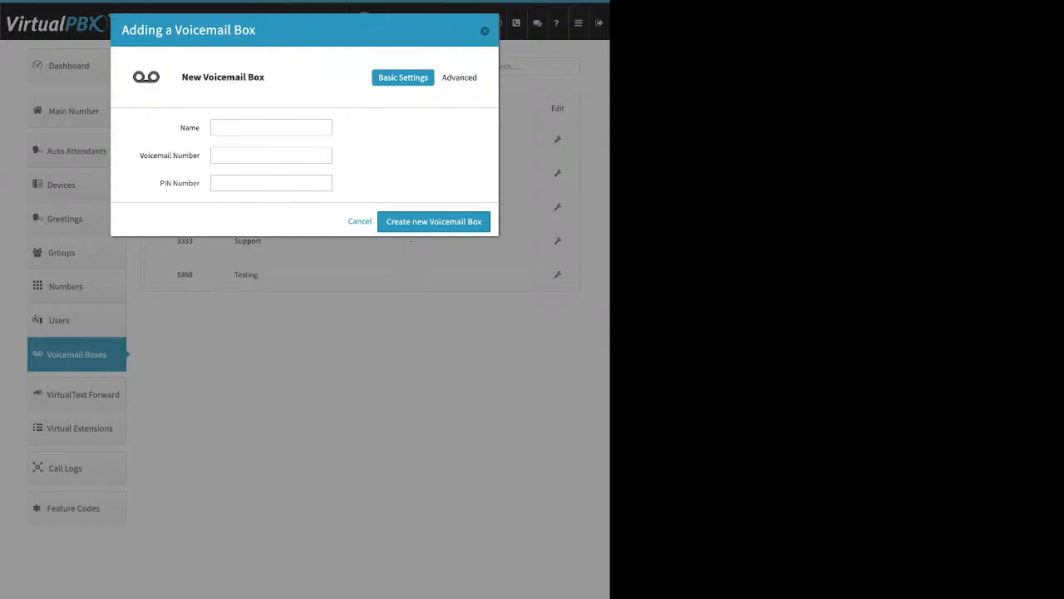
double_click(190, 128)
left_click_drag(141, 155, 201, 183)
left_click(200, 184)
key("Escape")
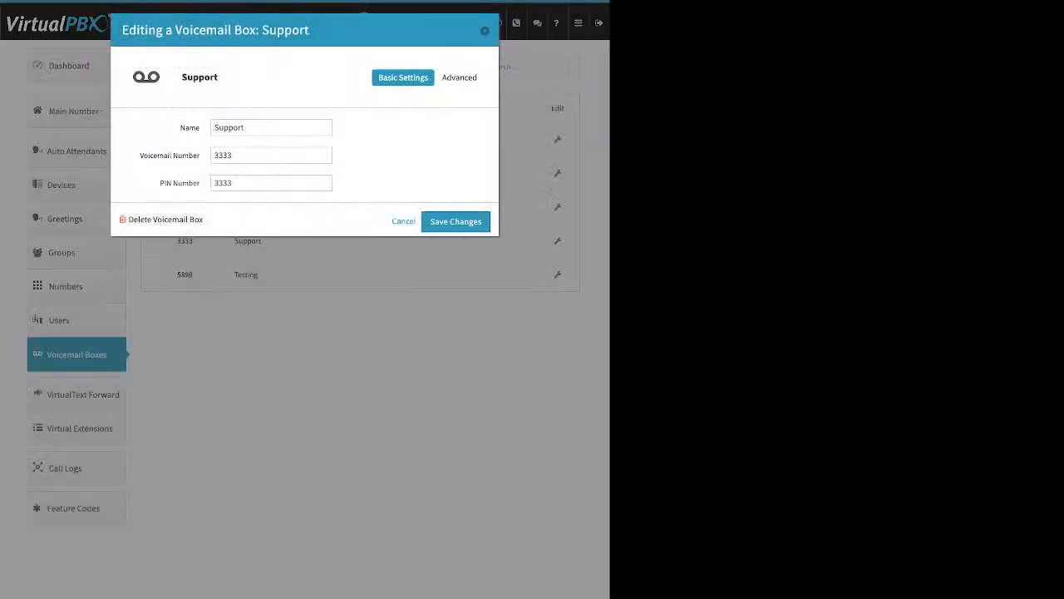
Review the Support voicemail box's basic settings and its greeting media, including the temporary greeting
left_click_drag(140, 155, 164, 183)
left_click(198, 183)
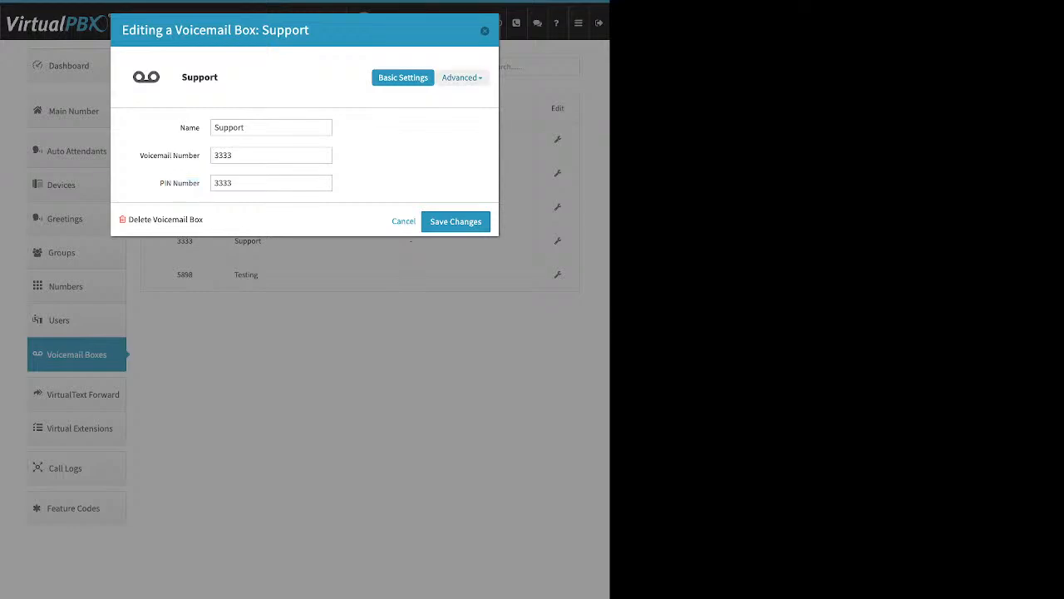
left_click(462, 77)
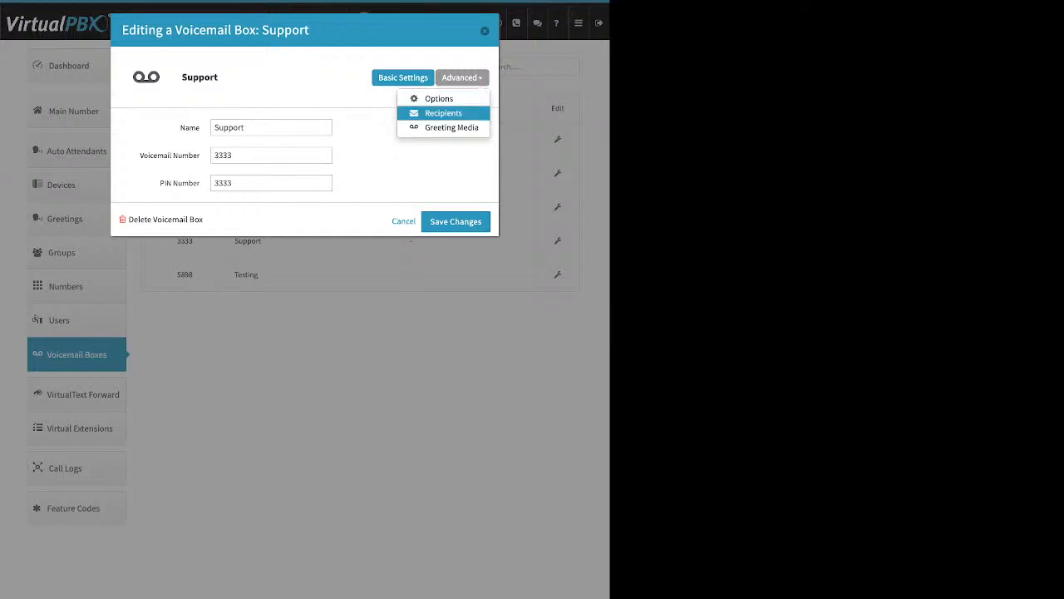
left_click(449, 127)
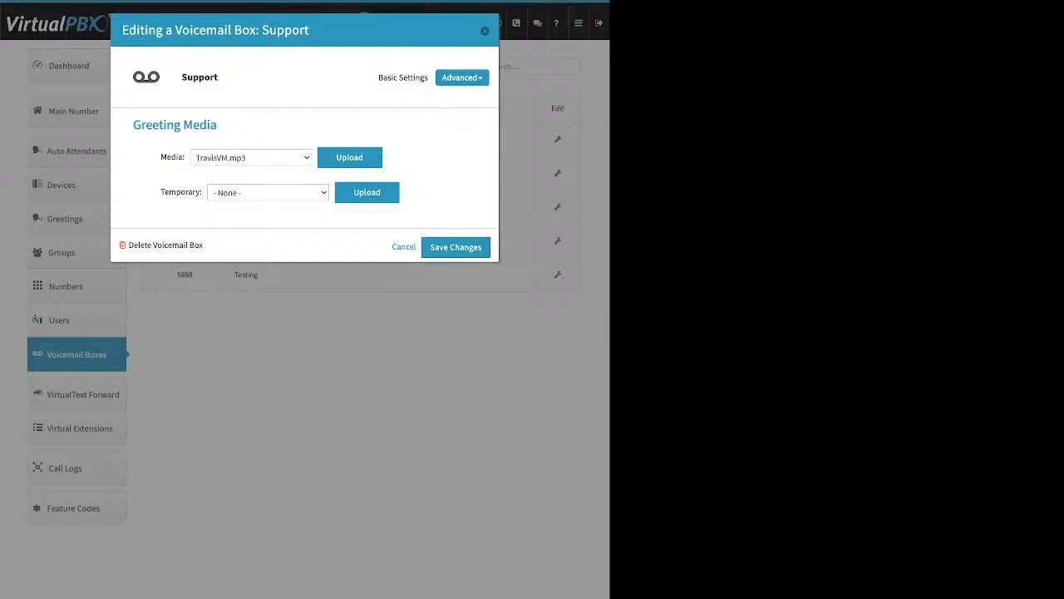
left_click(251, 158)
triple_click(181, 192)
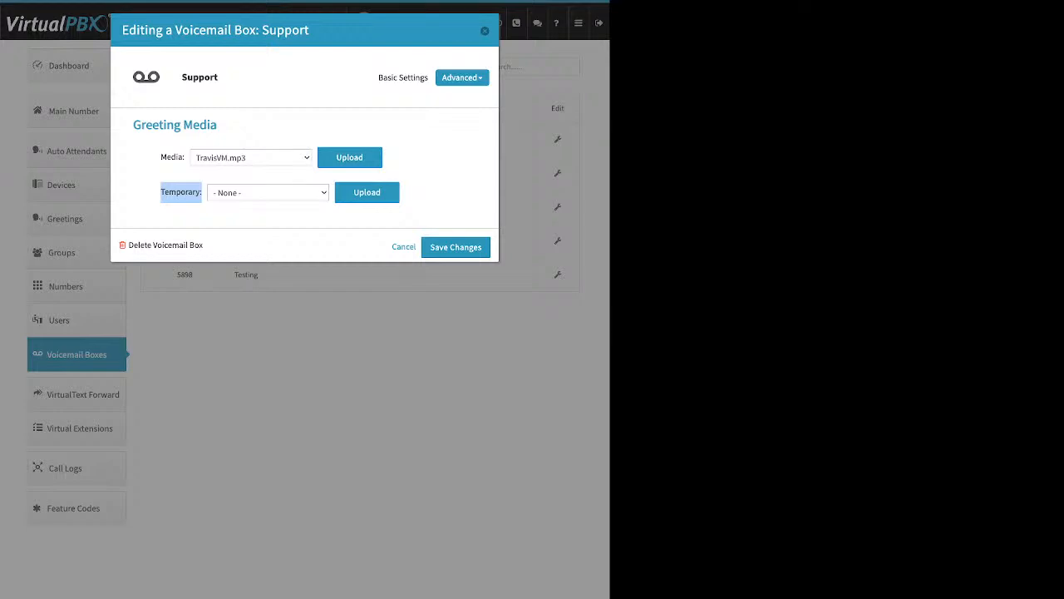
left_click(183, 195)
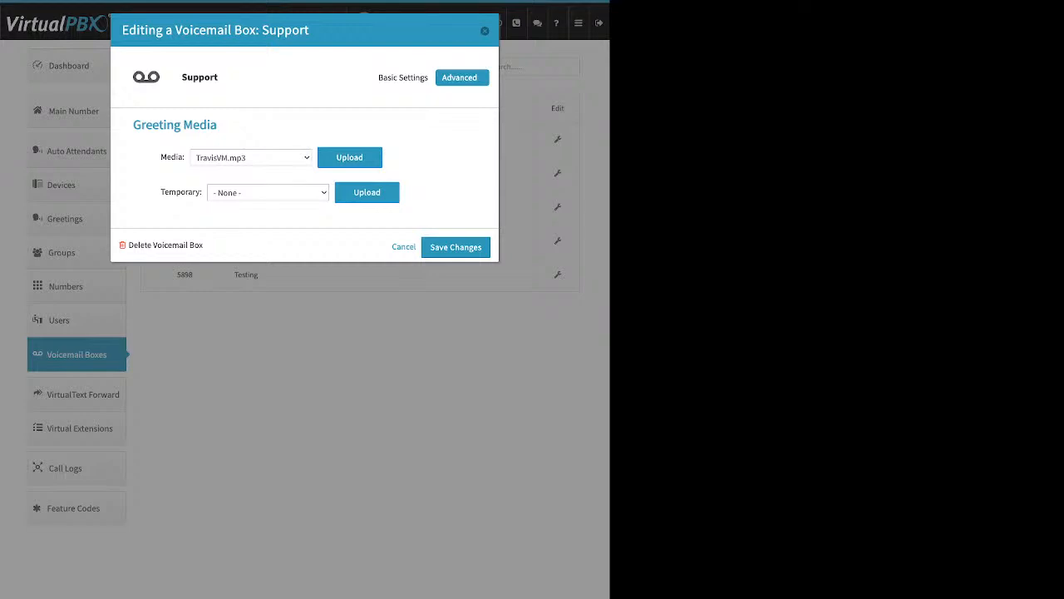
Review the Support voicemail box's notification recipients and the field for adding a recipient, and leave without adding one
left_click(462, 77)
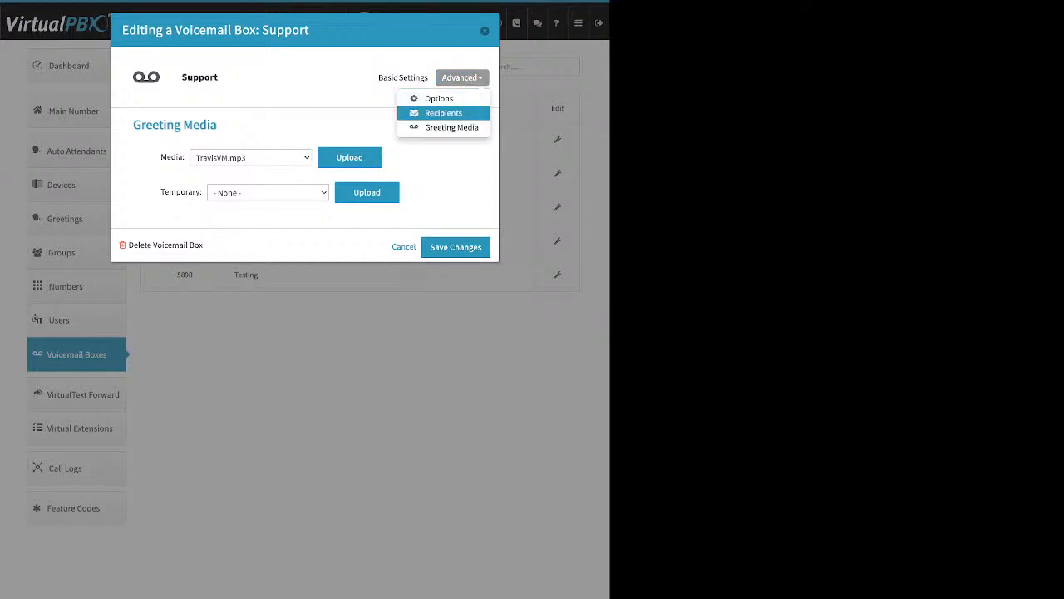
left_click(444, 113)
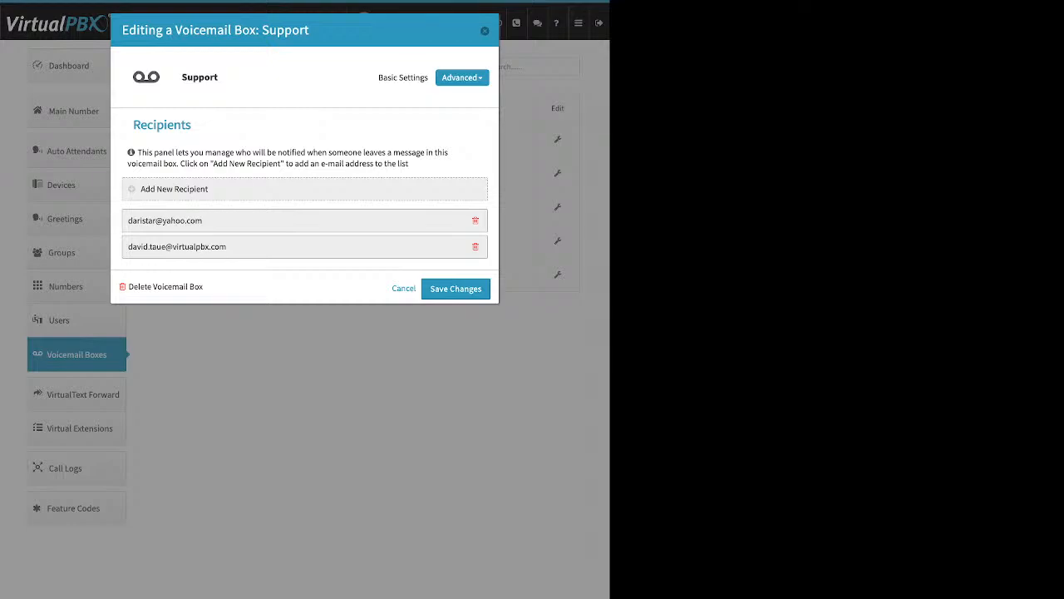
left_click(174, 190)
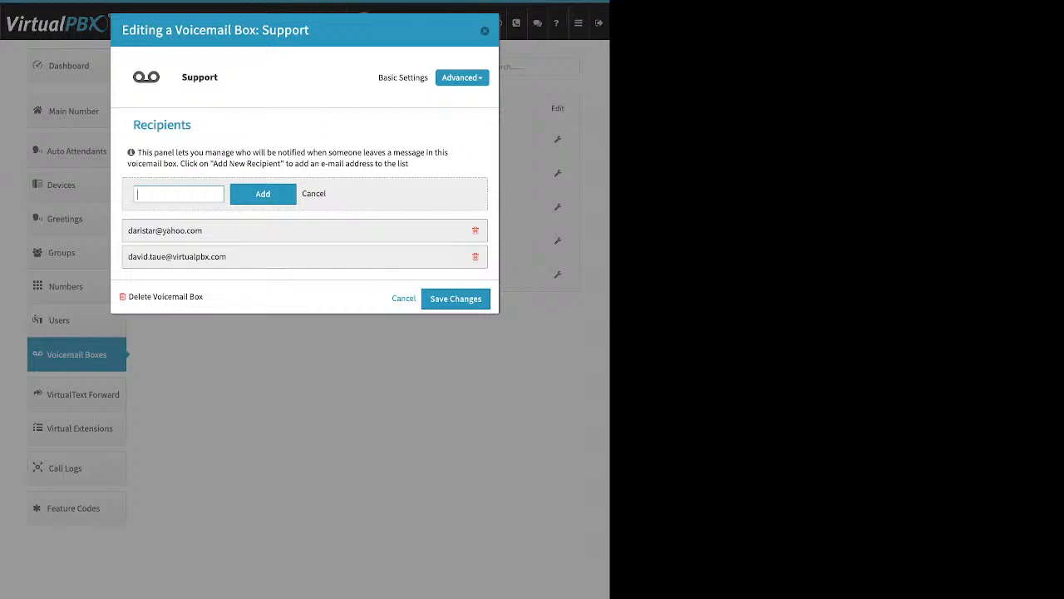
left_click(313, 193)
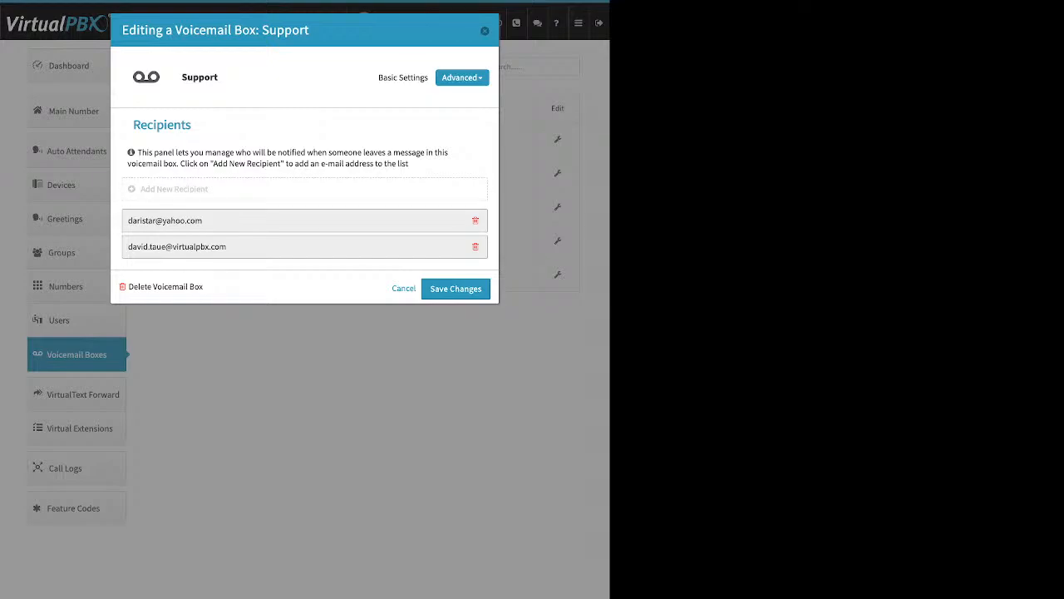
Review the Support voicemail box's advanced options, including Already Setup
left_click(463, 77)
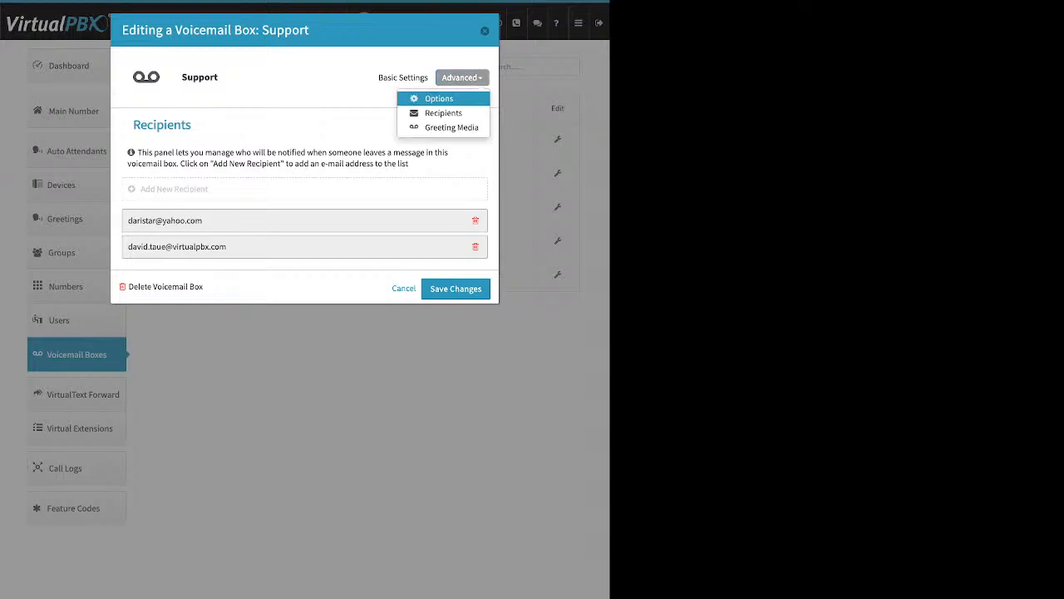
left_click(439, 98)
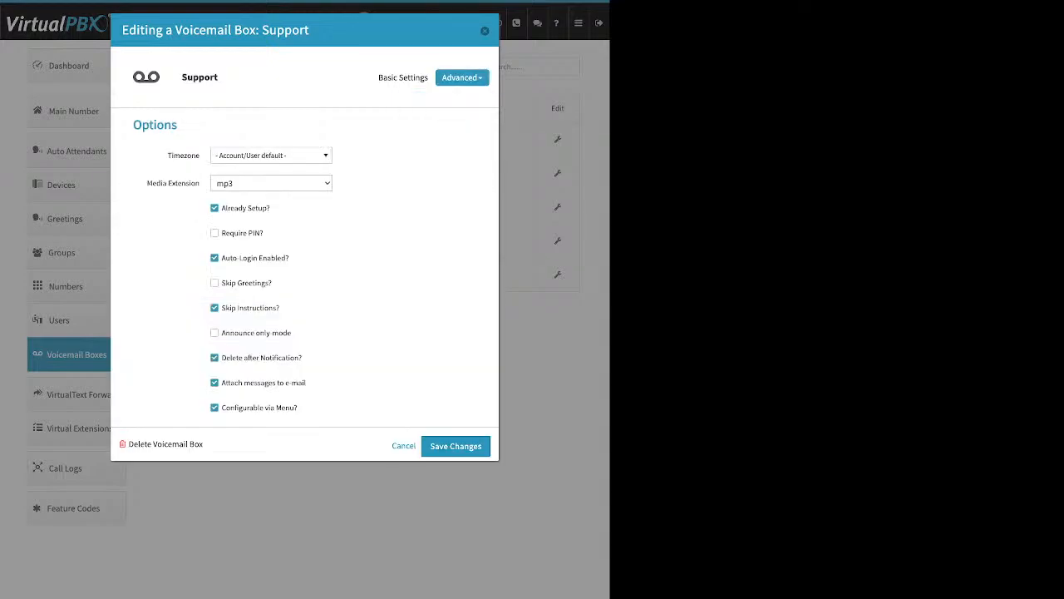
left_click_drag(271, 208, 221, 208)
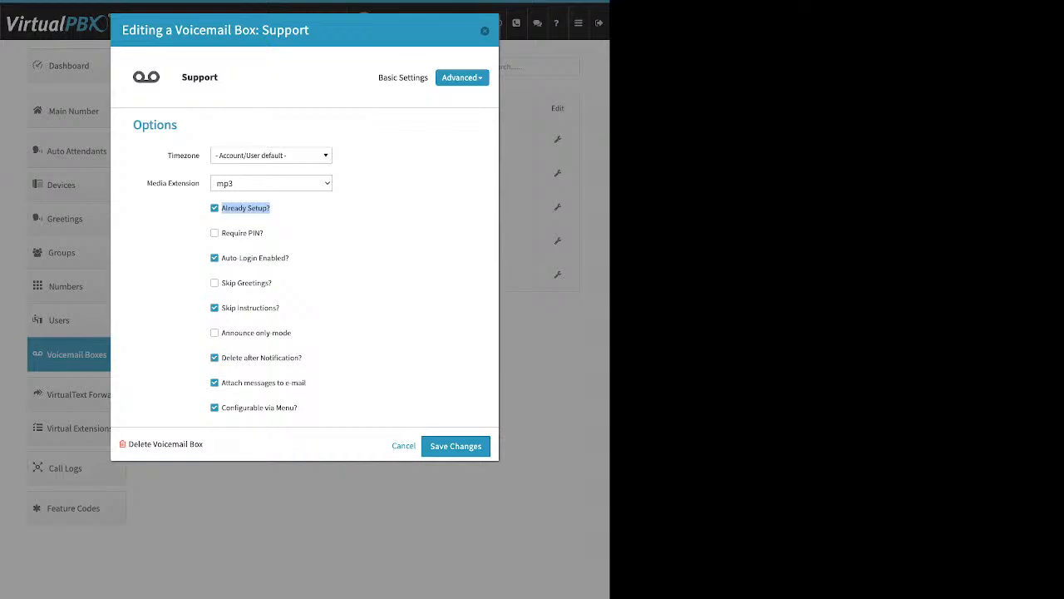
left_click(333, 349)
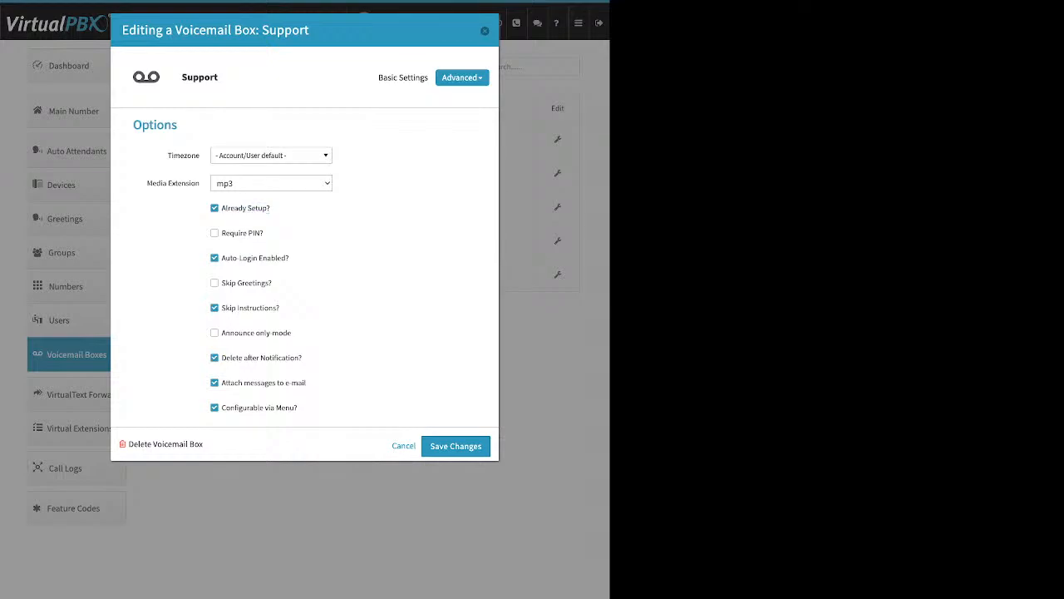
Turn Delete after Notification off and back on for the Support voicemail box, and save the changes
left_click(215, 358)
left_click_drag(308, 383, 221, 383)
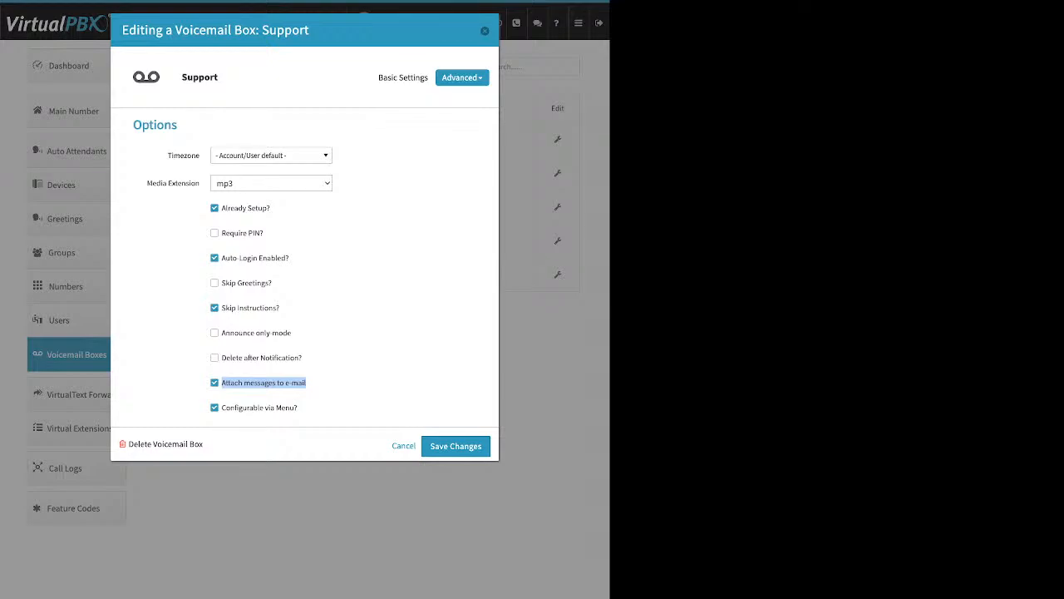
left_click_drag(302, 358, 221, 358)
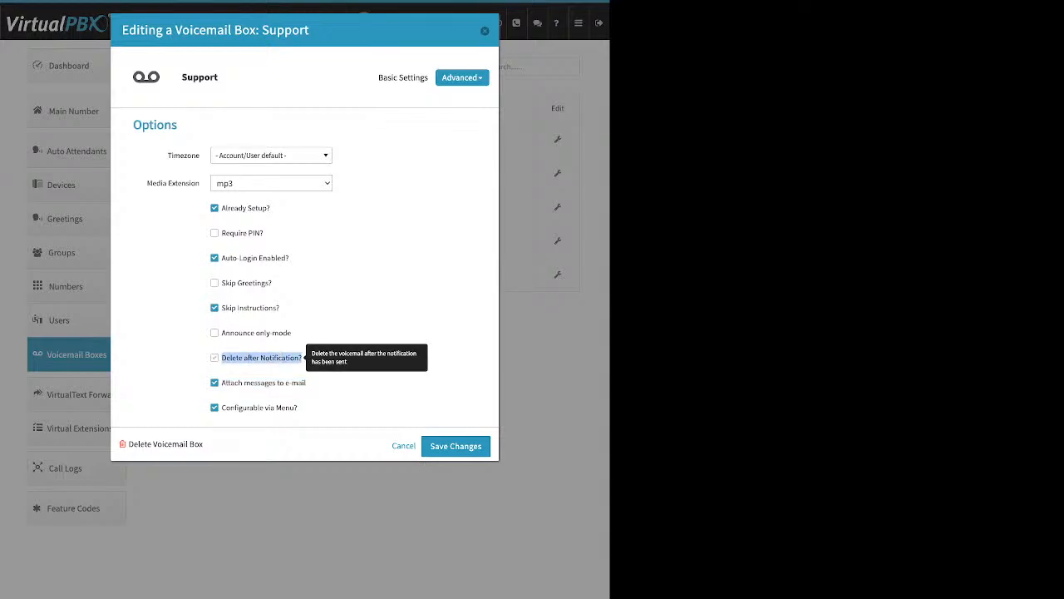
left_click(215, 358)
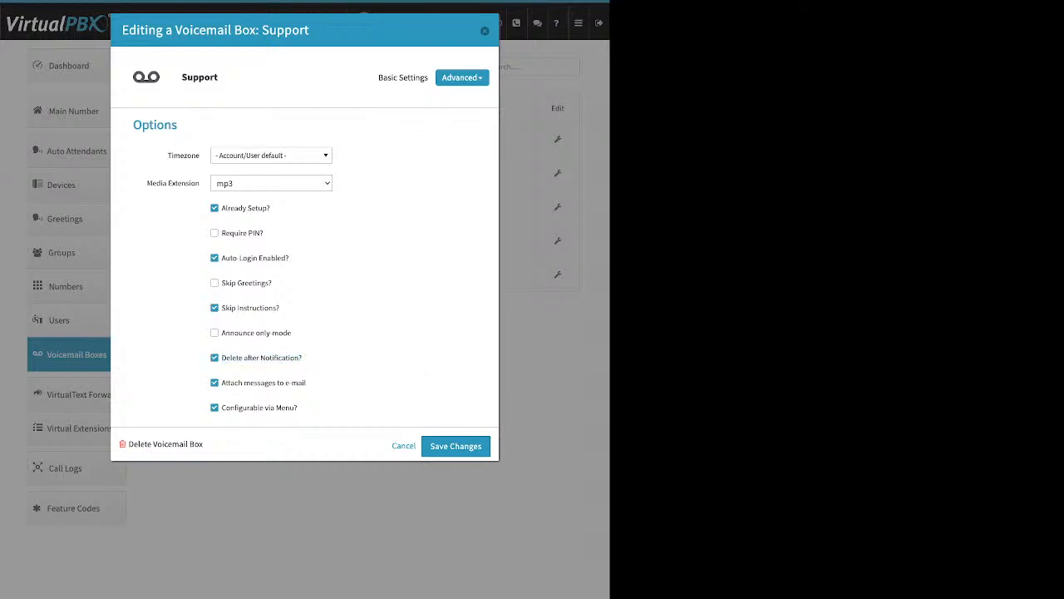
left_click_drag(302, 358, 222, 357)
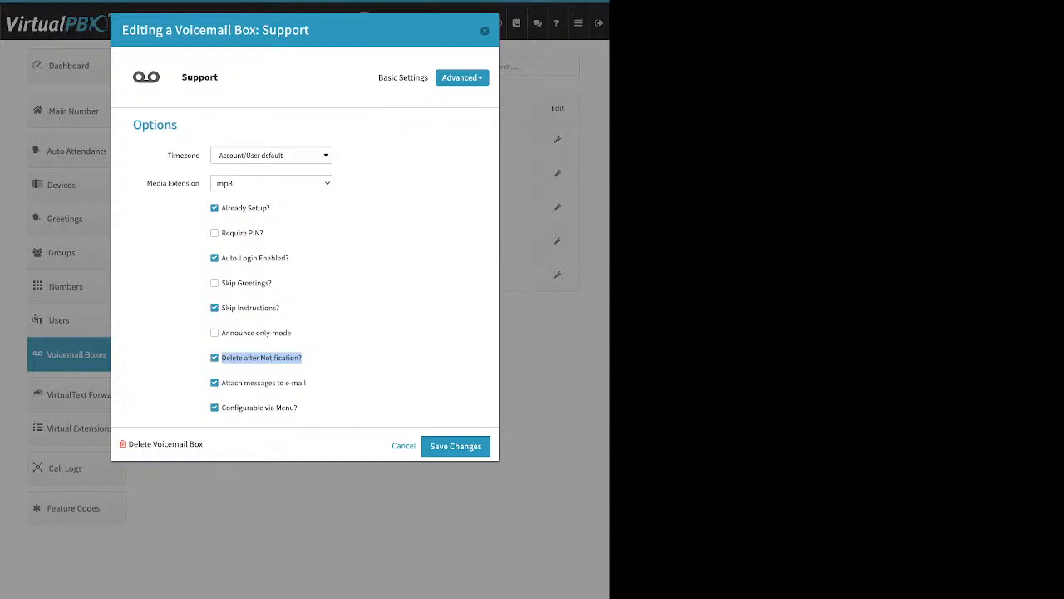
left_click(456, 446)
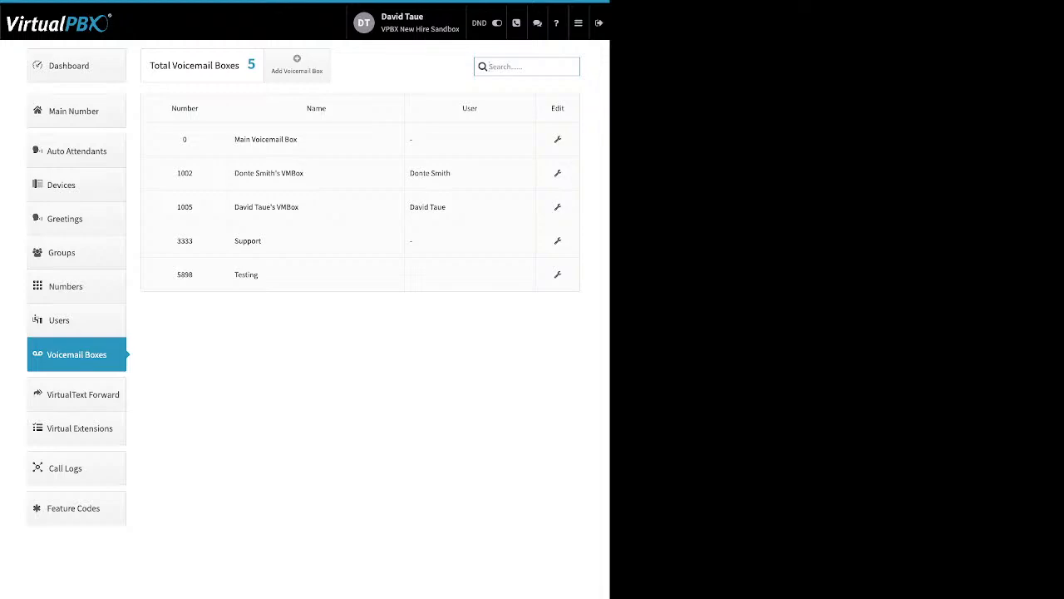
Review the number, email and webhook fields for creating a VirtualText Forward, and leave without creating it
left_click(78, 394)
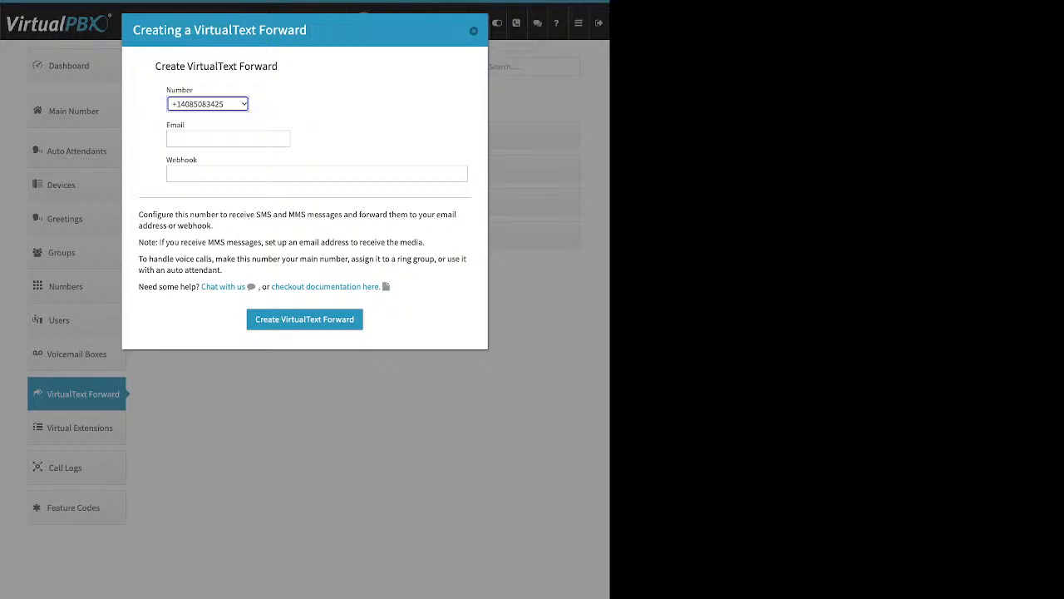
left_click(217, 138)
left_click_drag(197, 160, 172, 160)
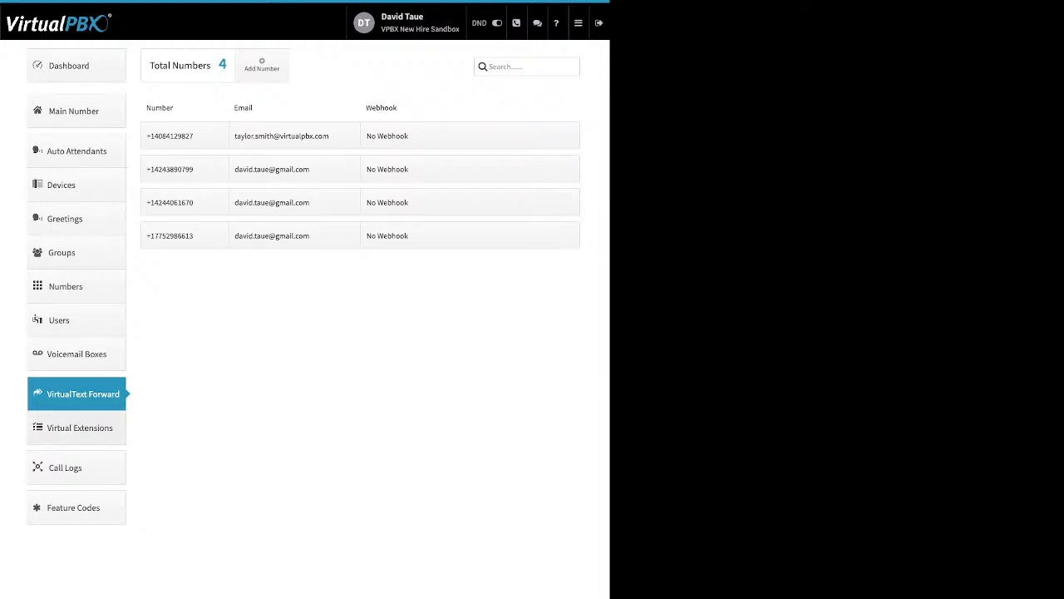
Review the name and extension number fields for adding a virtual extension, and leave without creating it
left_click(78, 427)
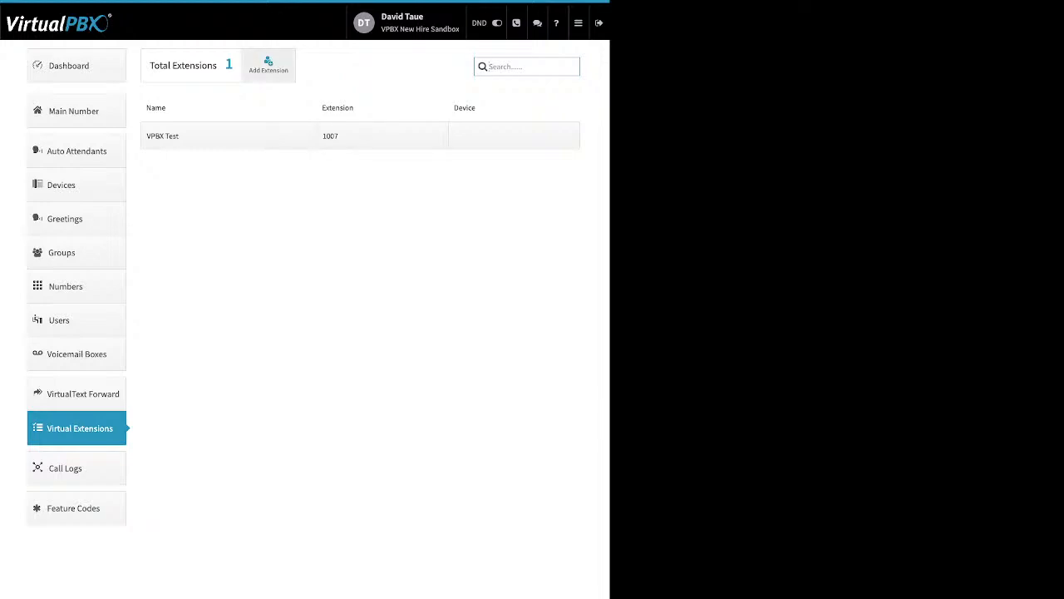
left_click(268, 65)
left_click_drag(138, 64, 191, 63)
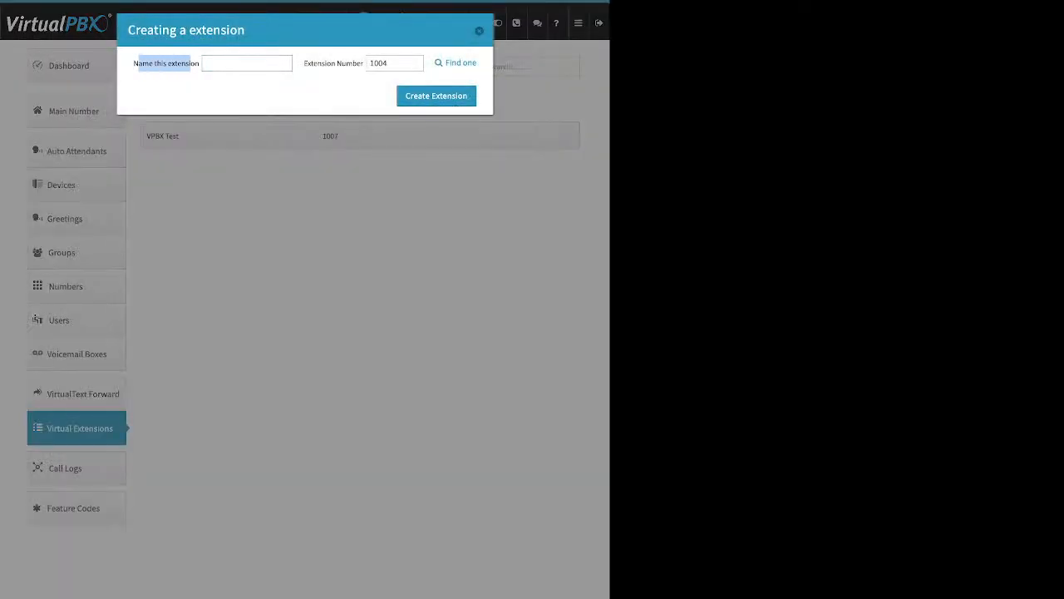
left_click_drag(321, 64, 357, 63)
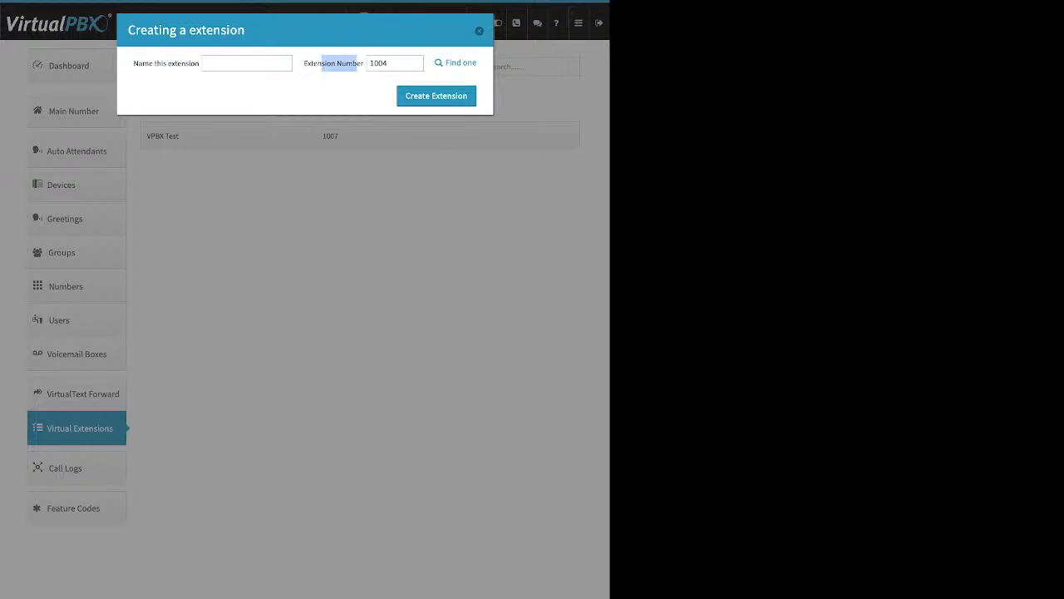
left_click(479, 30)
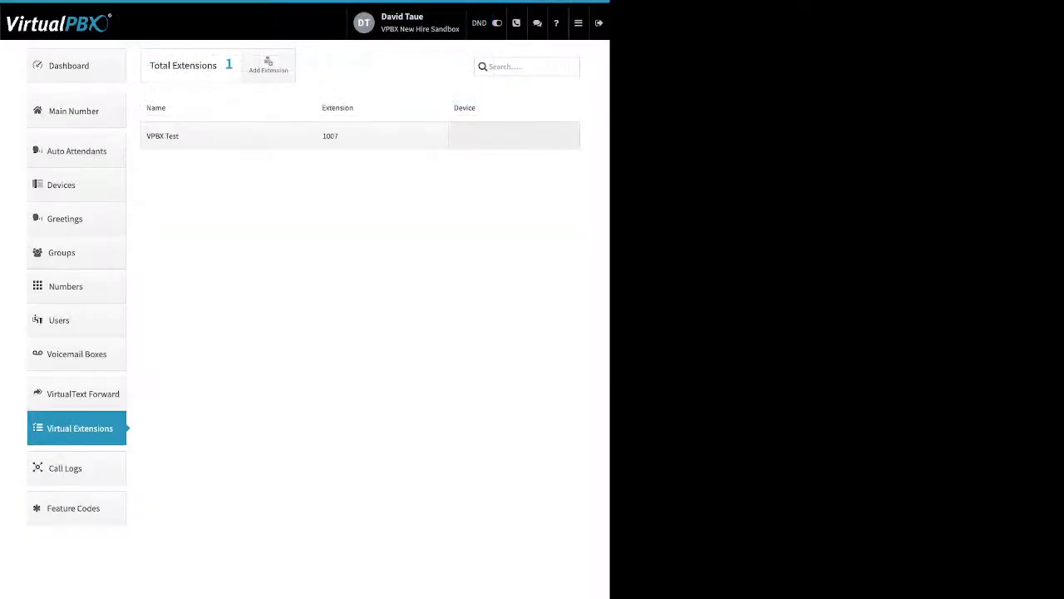
Review the device assignment of the VPBX Test extension and the new Soft Phone option, and leave without adding a device
left_click(514, 136)
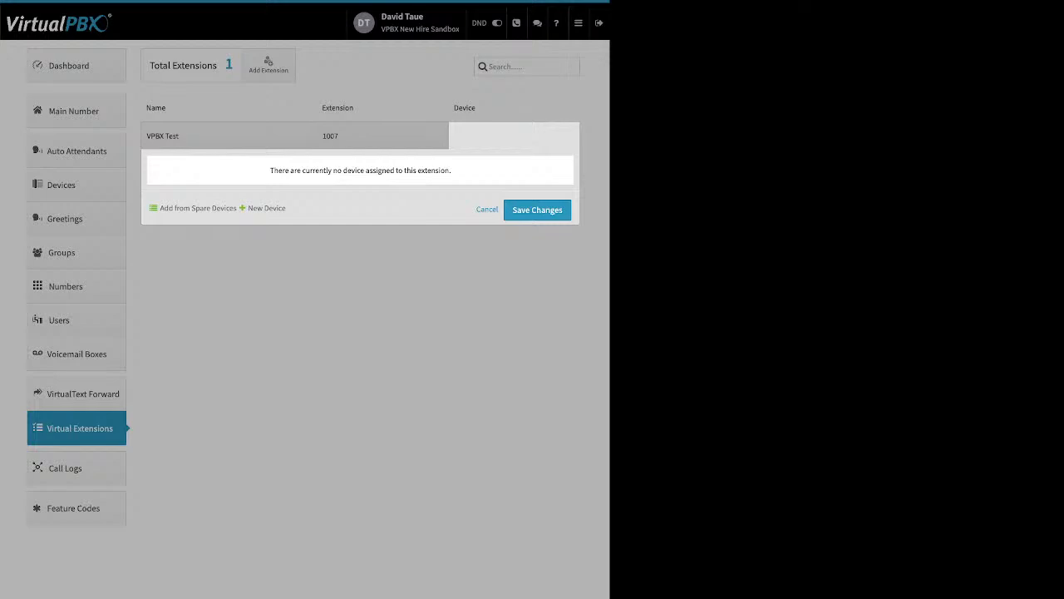
left_click(266, 208)
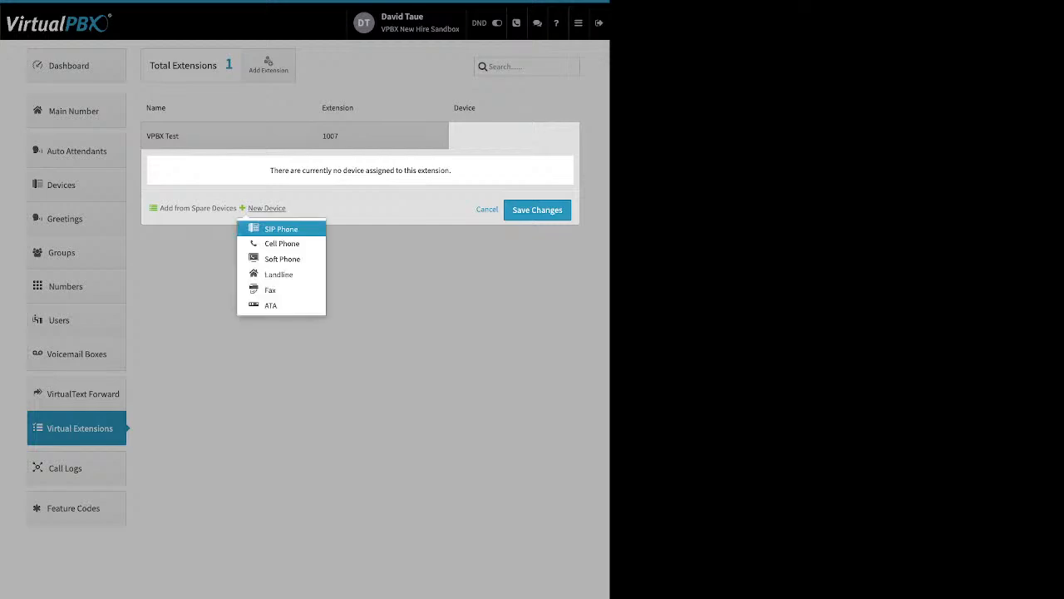
left_click(282, 258)
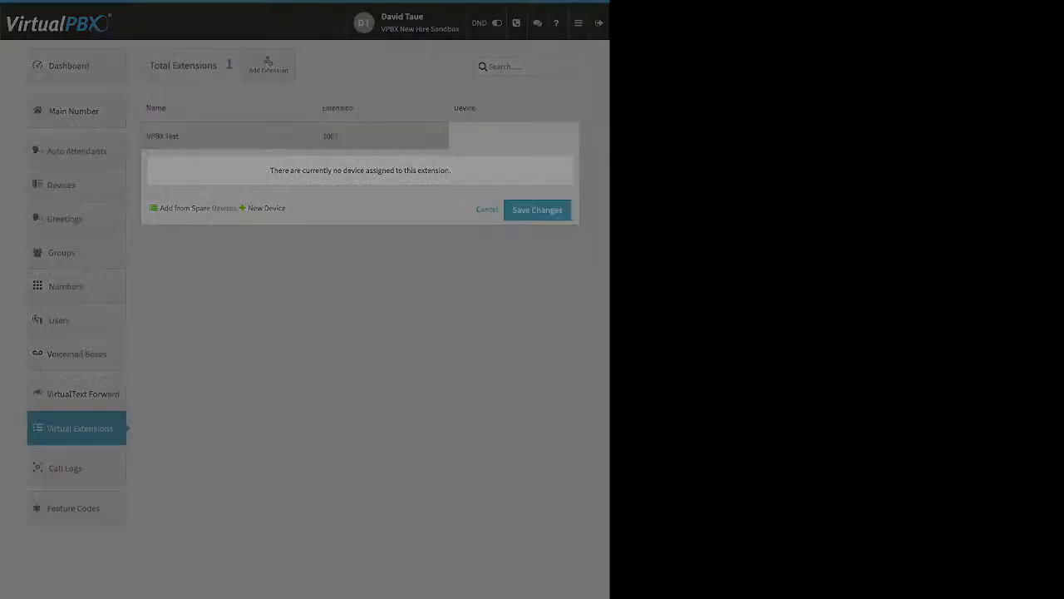
left_click(304, 167)
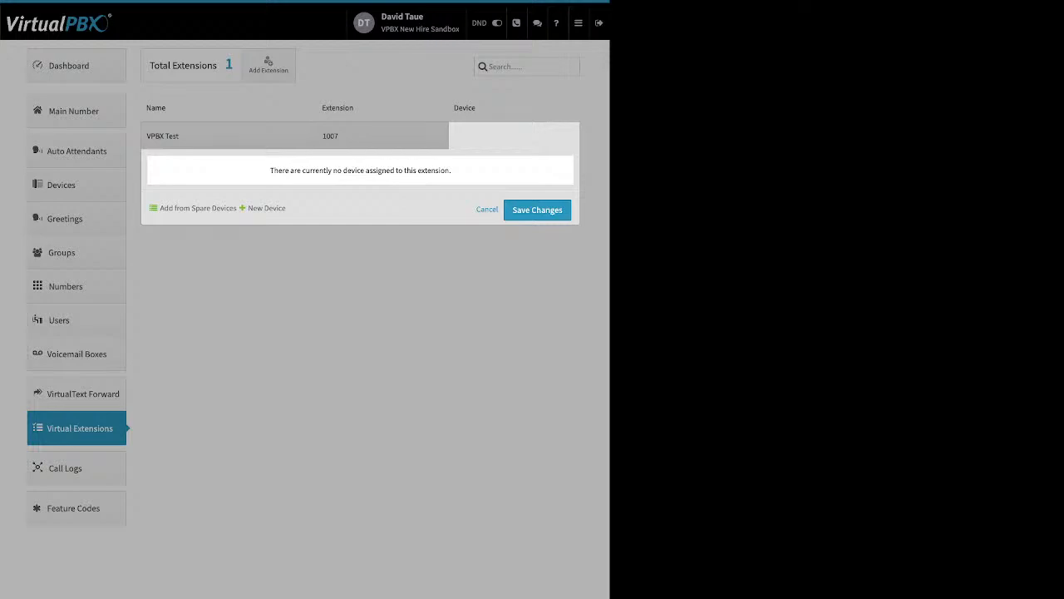
key("Escape")
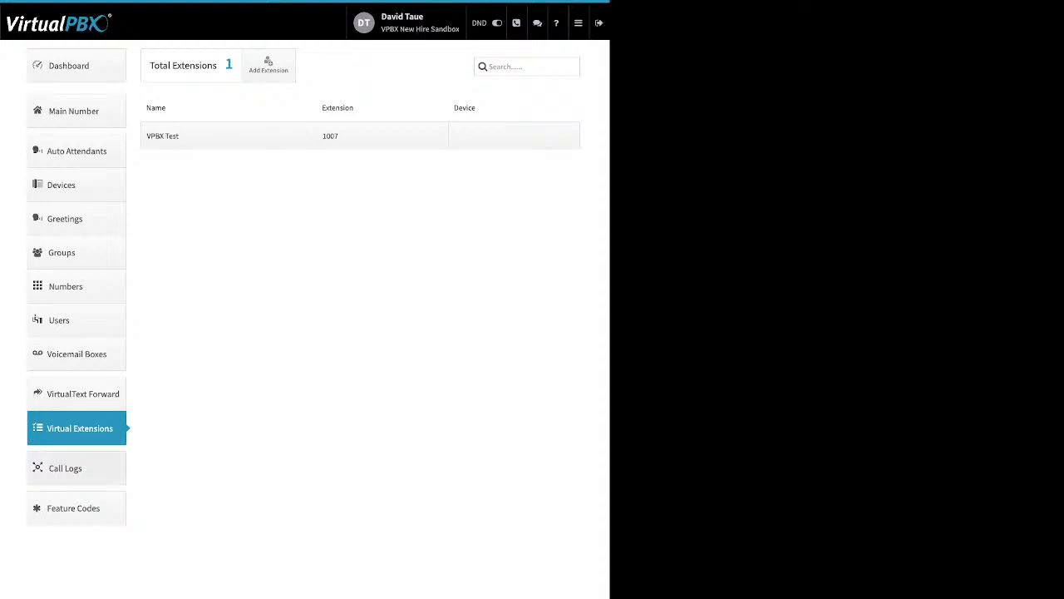
View the call logs for today, this week and this month
left_click(77, 468)
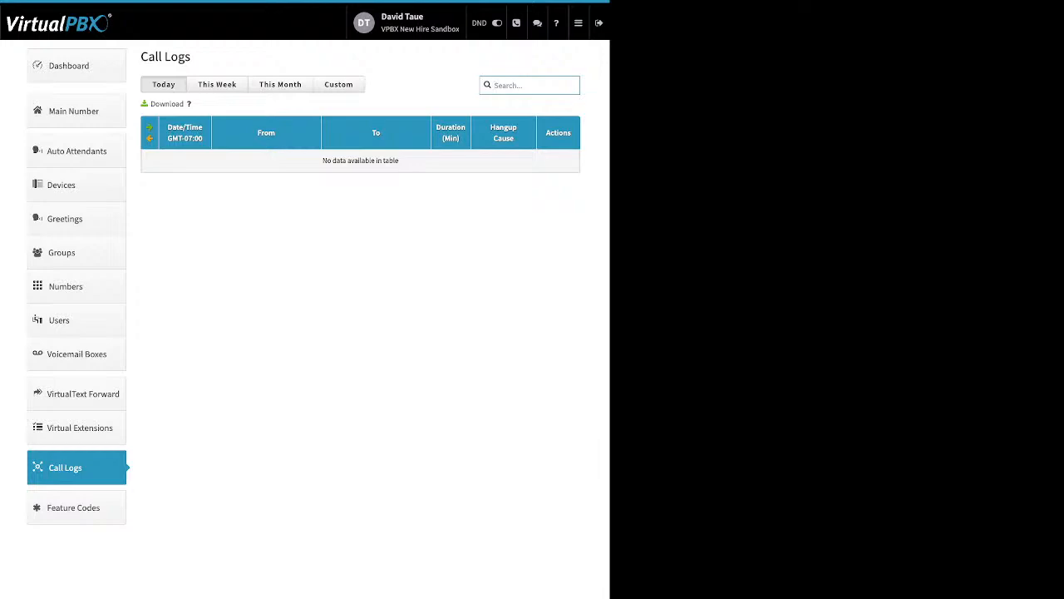
left_click(217, 84)
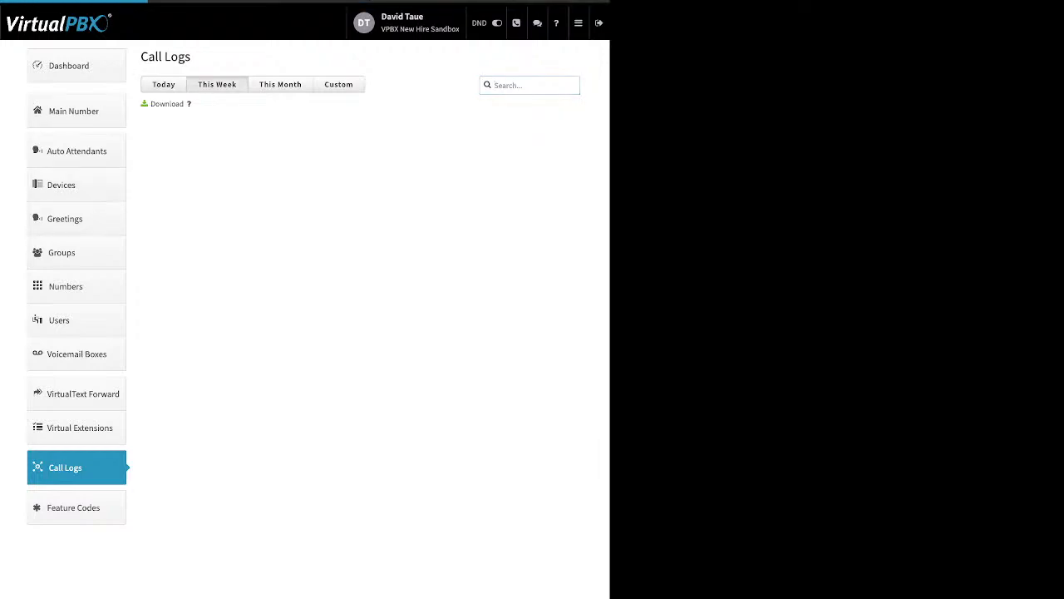
left_click(281, 84)
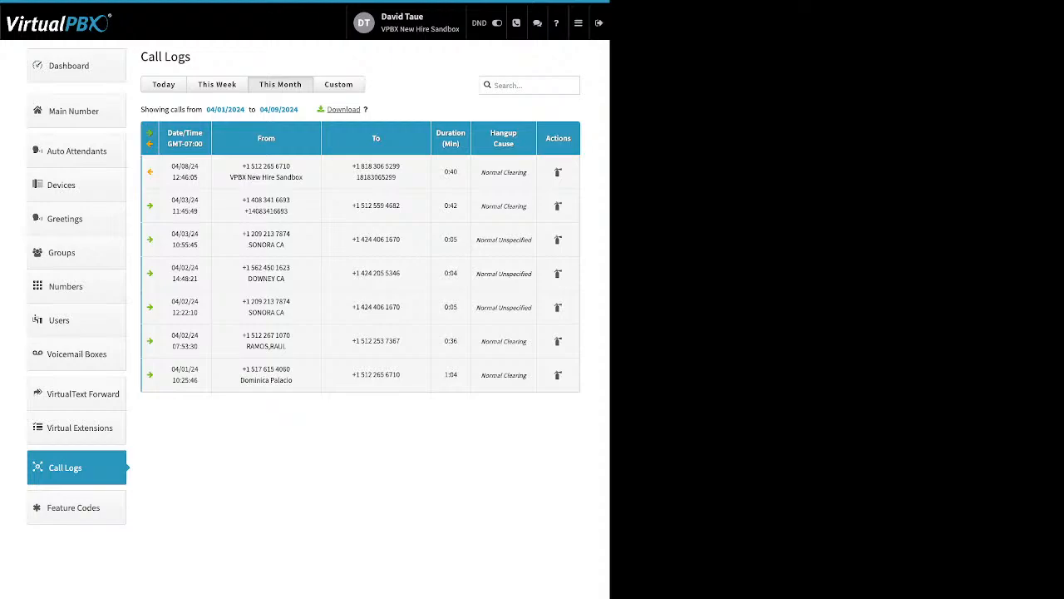
Filter the call logs to the custom range 03/01/2024 to 03/31/2024 and look through the listed calls
left_click(338, 84)
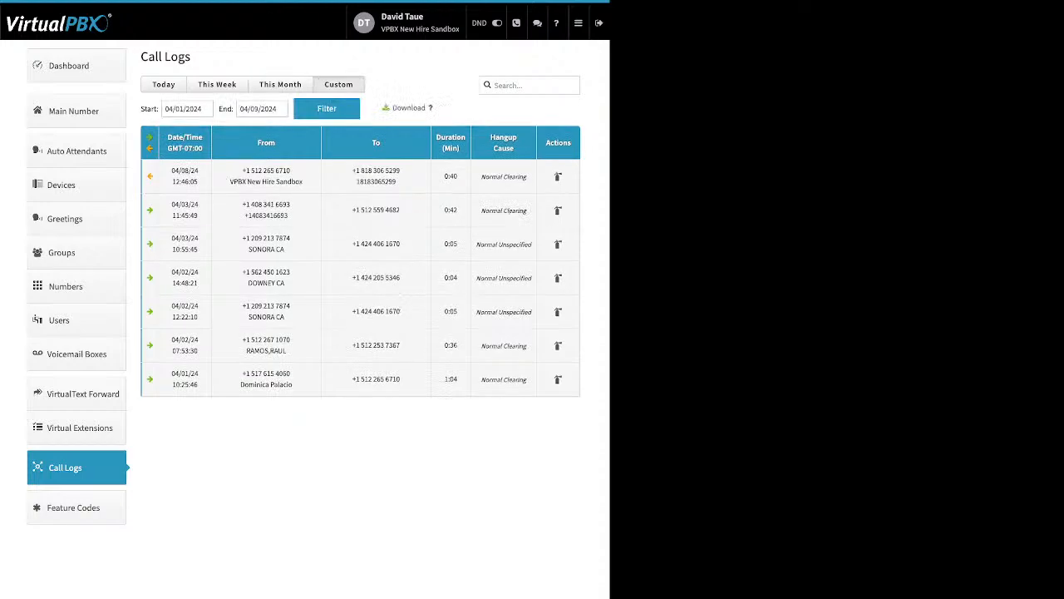
left_click(198, 109)
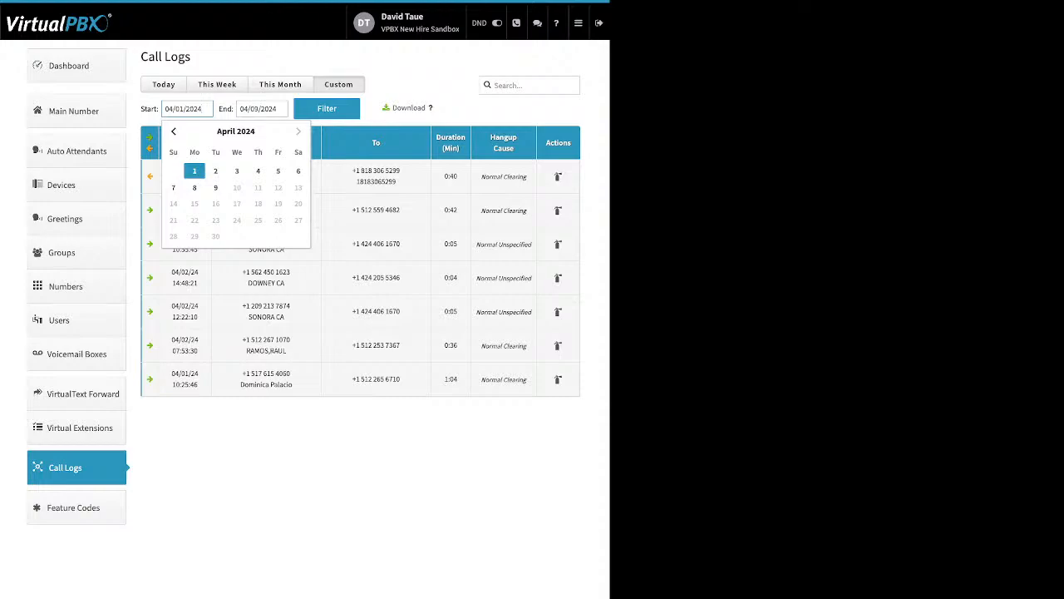
left_click(173, 131)
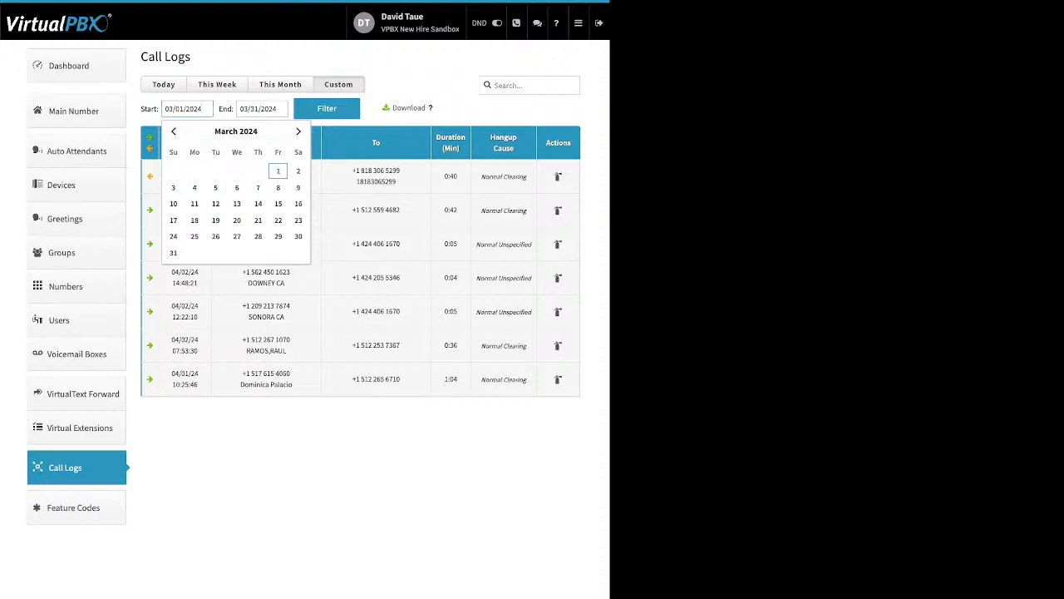
left_click(278, 171)
left_click(327, 108)
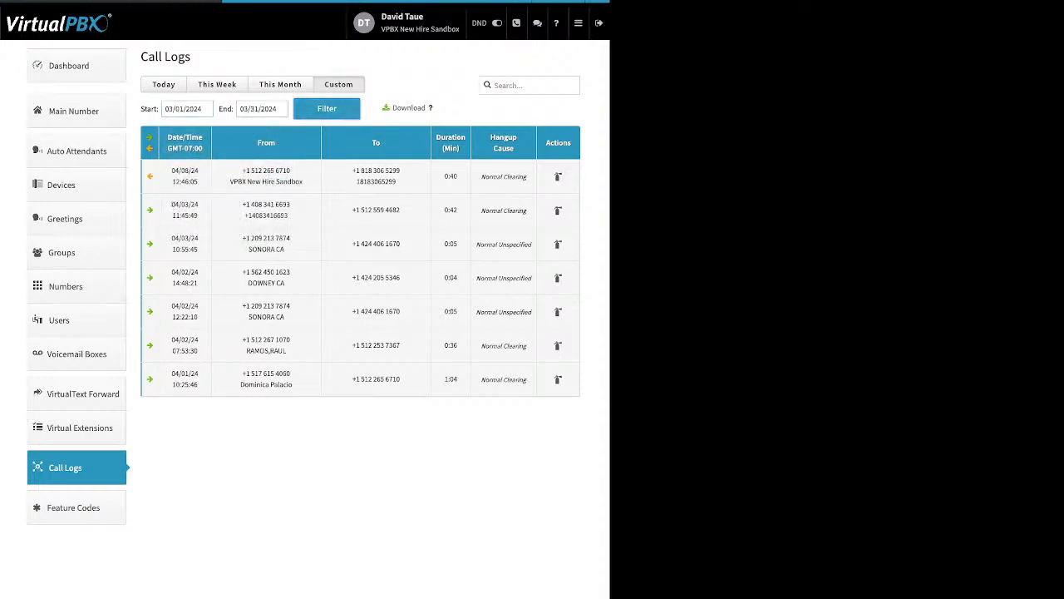
scroll(491, 245, "down", 10)
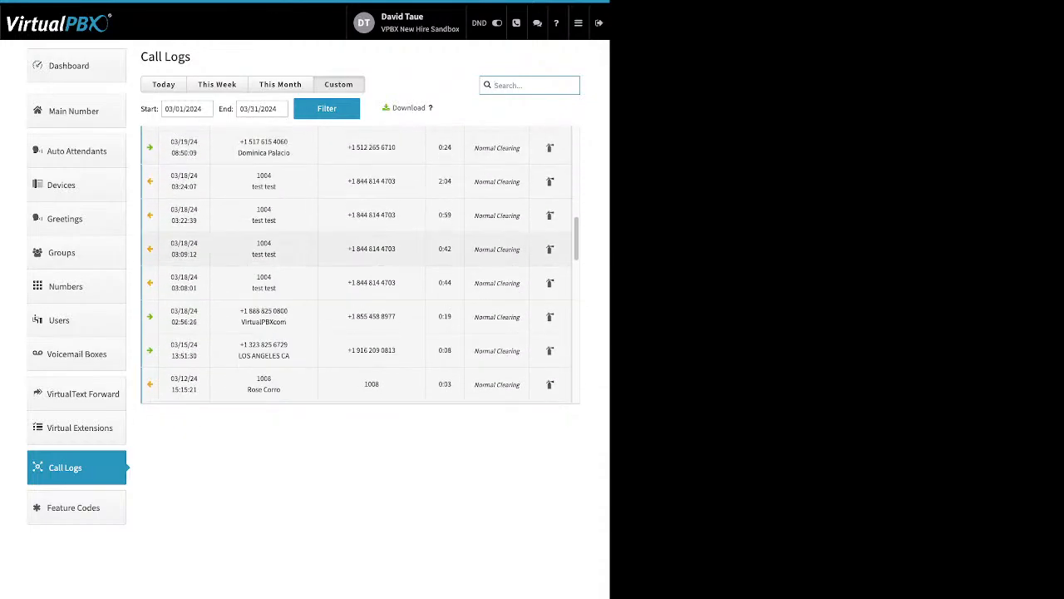
scroll(360, 265, "up", 10)
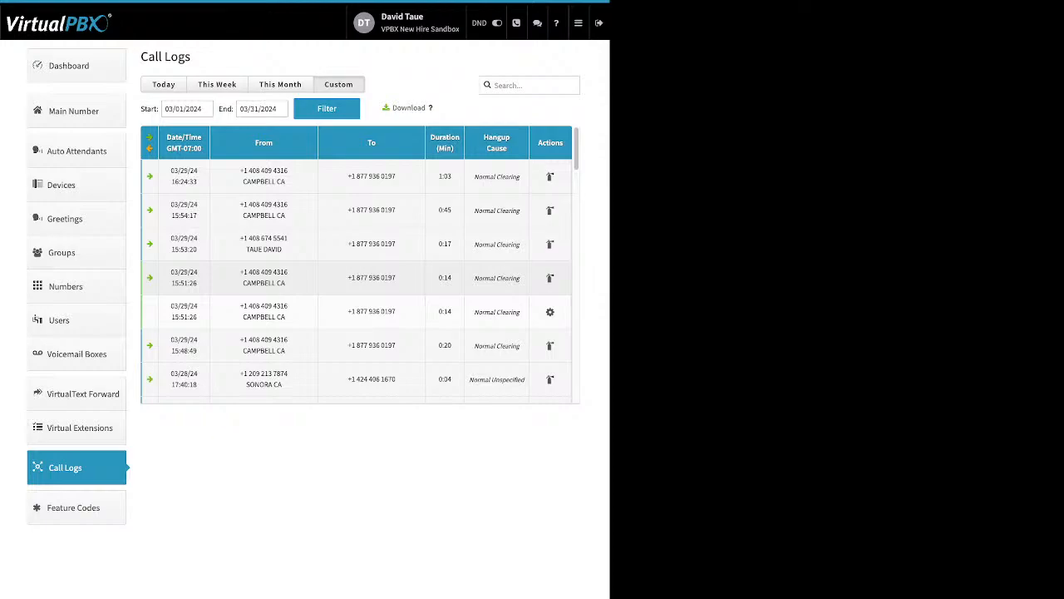
scroll(359, 265, "down", 10)
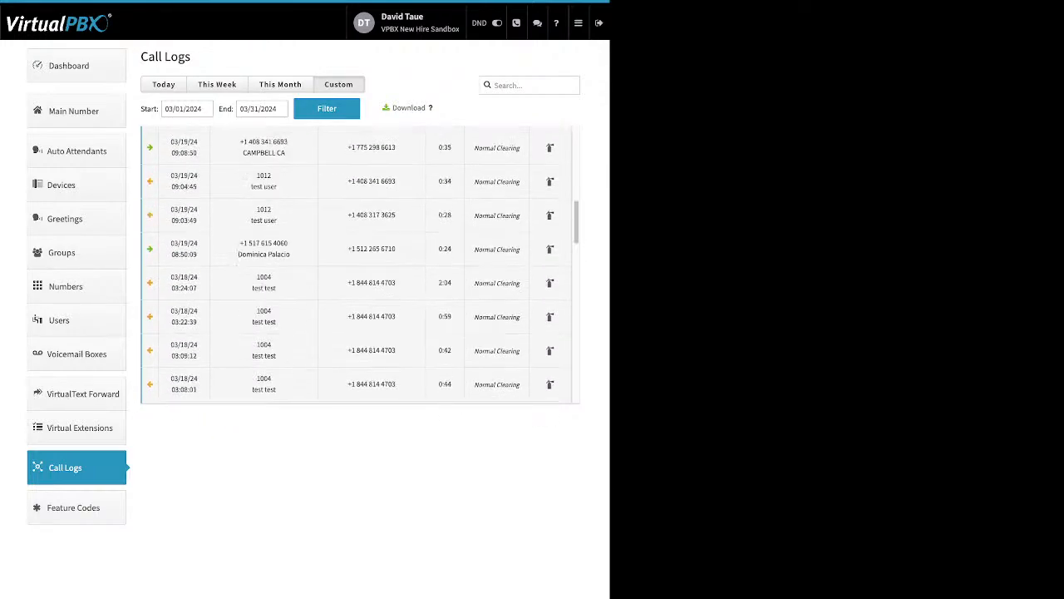
scroll(359, 264, "down", 5)
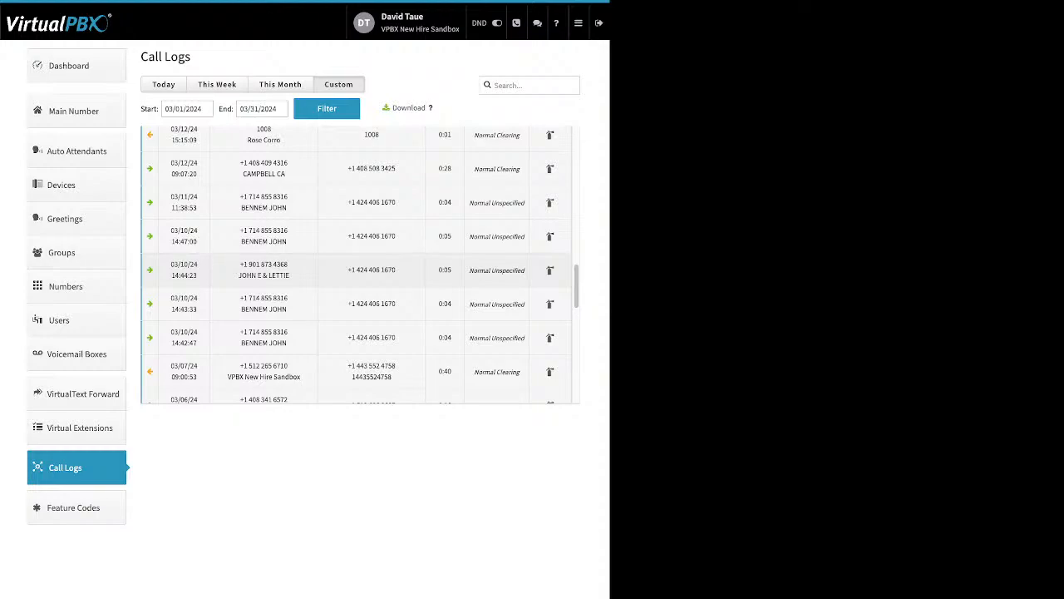
Expand the 03/07/24 09:00:53, 03/04/24 14:07:02 and 03/04/24 07:33:05 calls in the call log to examine how each was routed
scroll(360, 282, "down", 3)
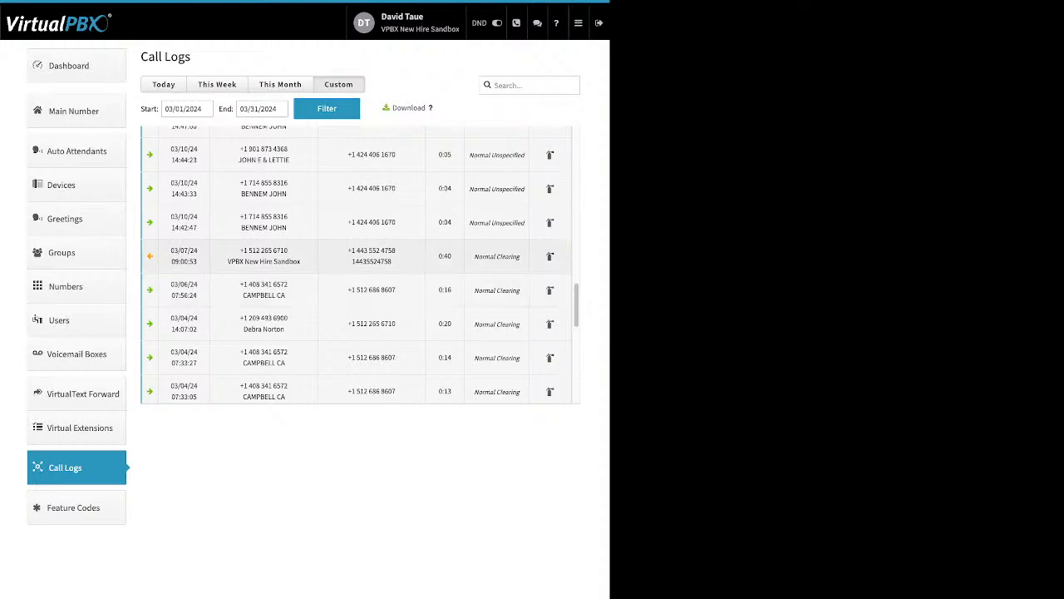
left_click(359, 257)
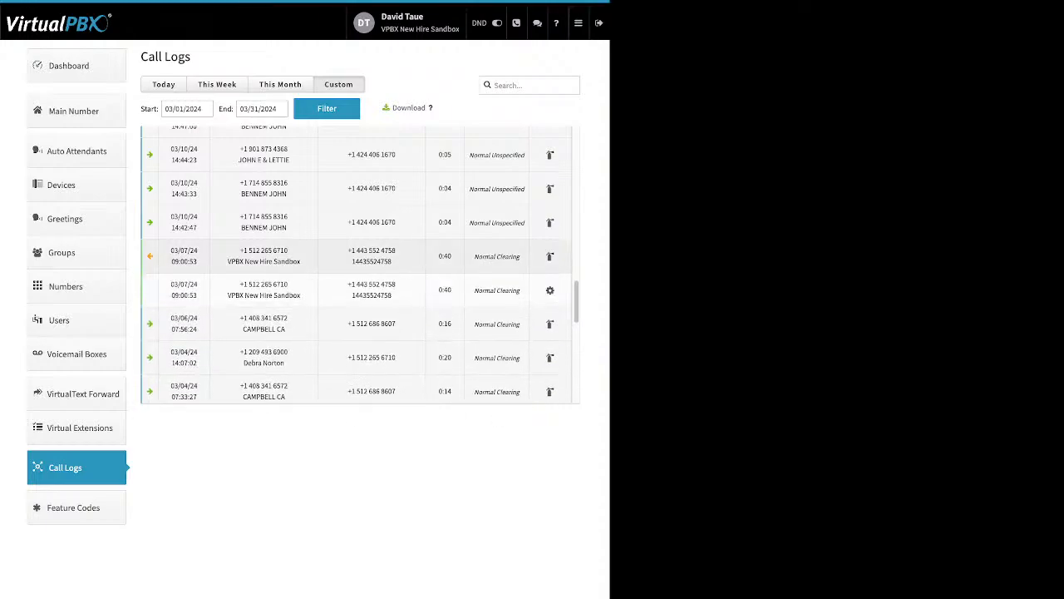
left_click(359, 257)
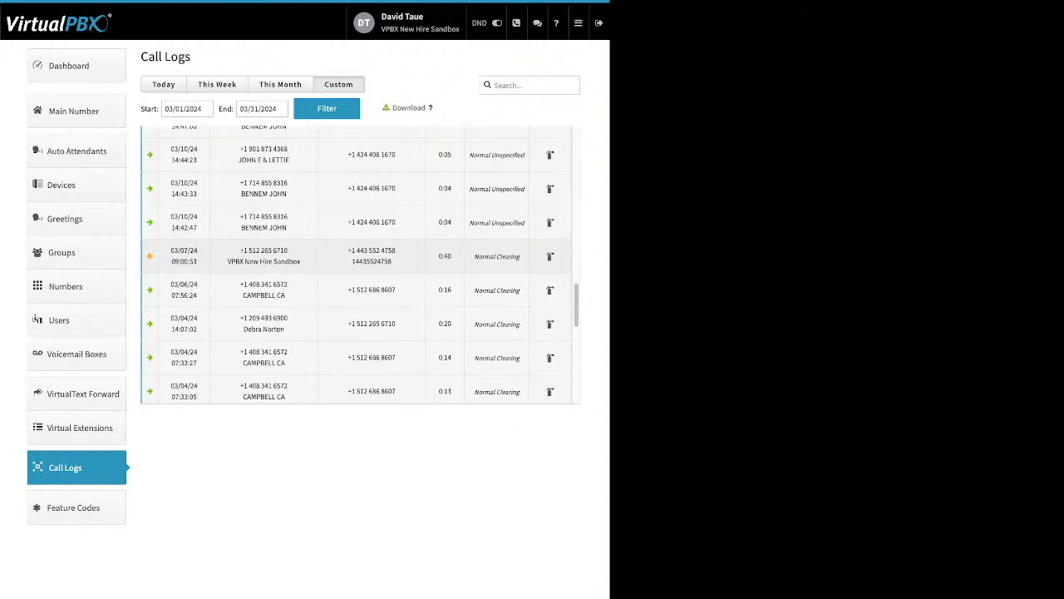
left_click(359, 324)
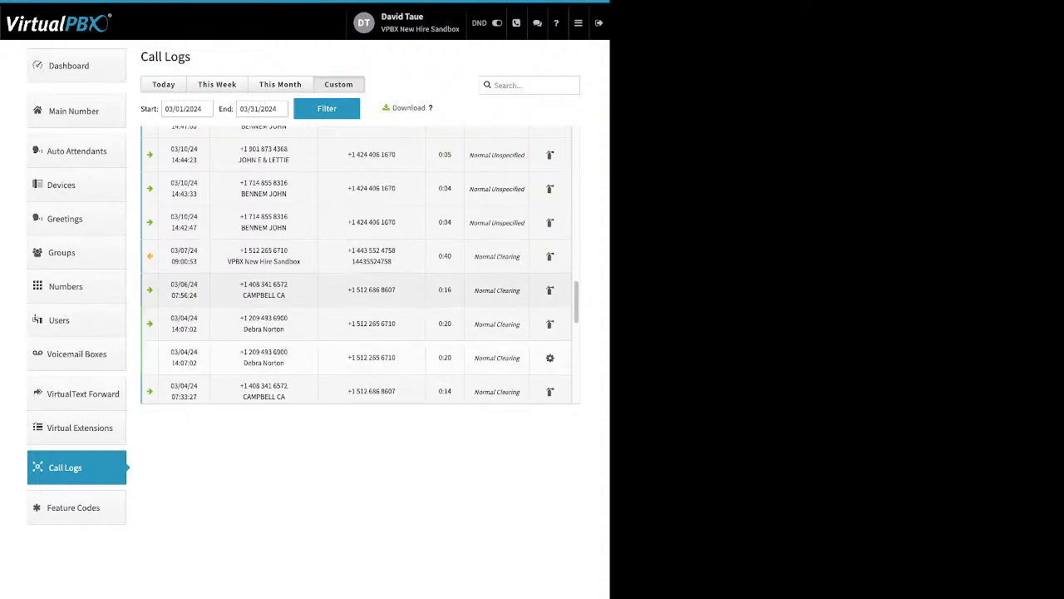
scroll(359, 291, "down", 1)
scroll(359, 266, "down", 2)
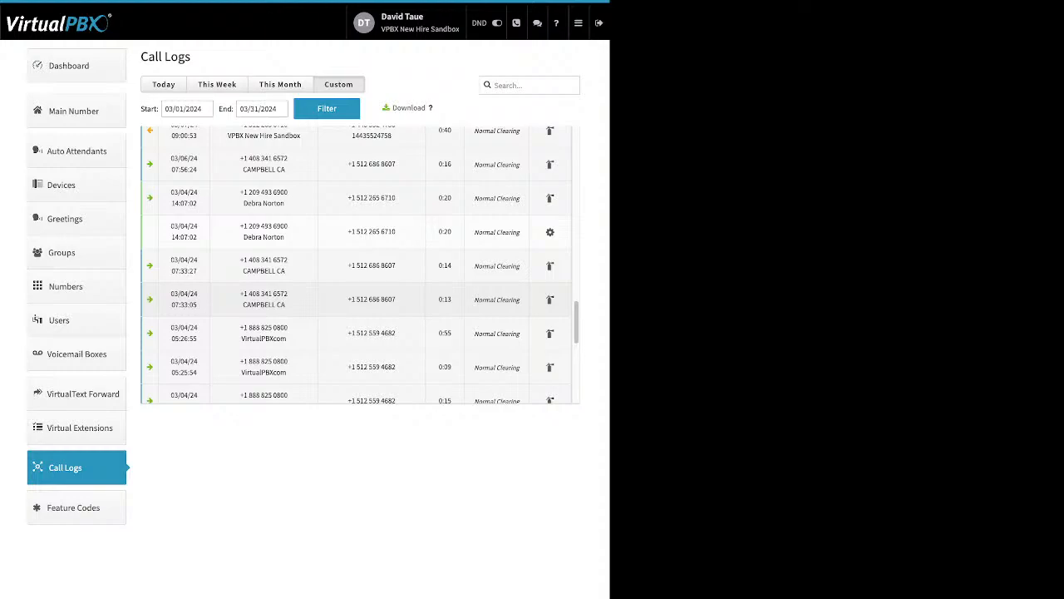
left_click(359, 299)
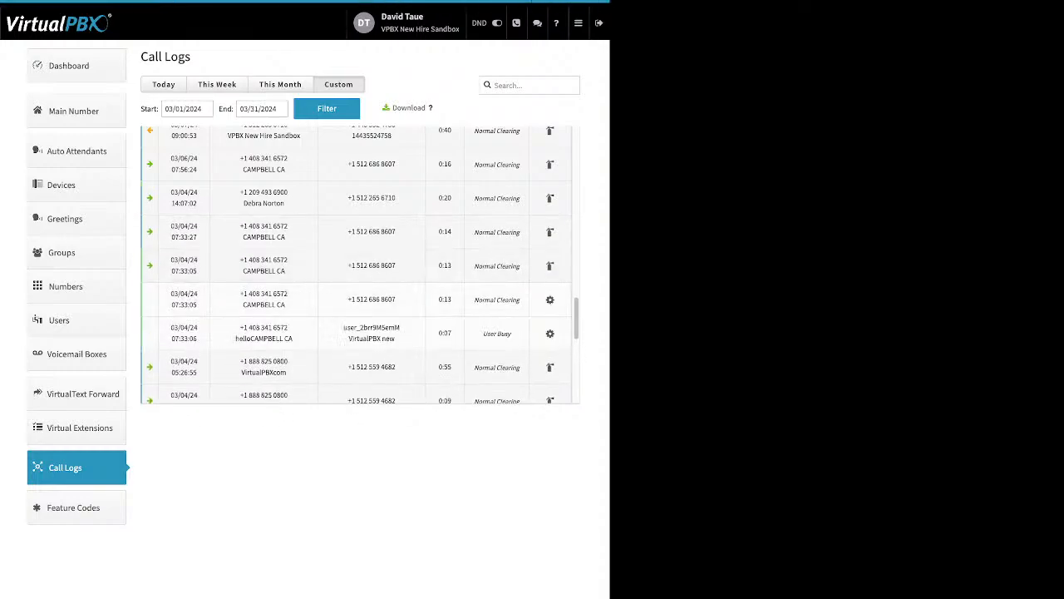
left_click_drag(397, 341, 342, 325)
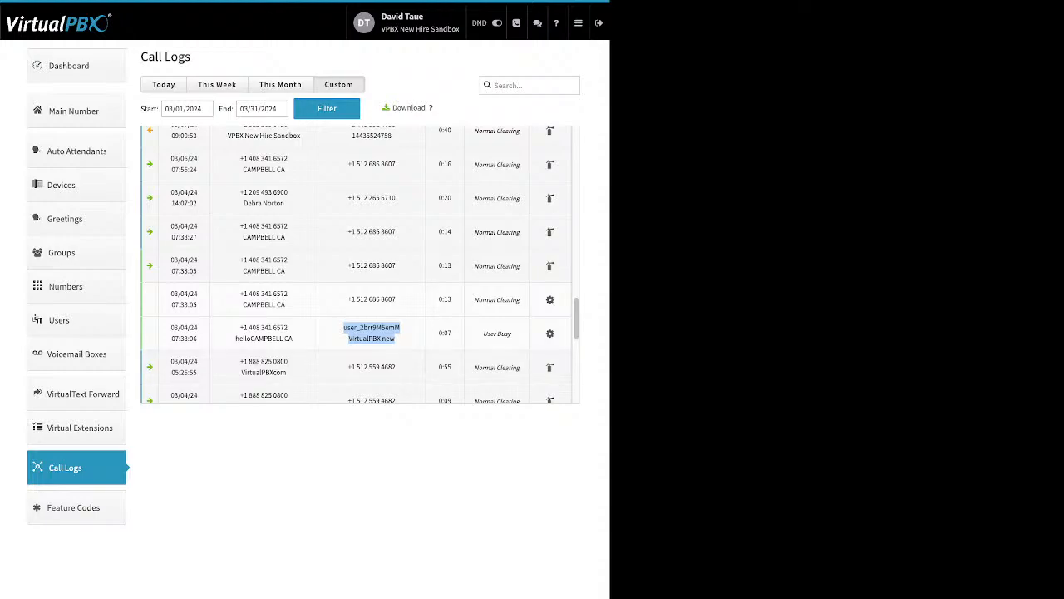
left_click(345, 328)
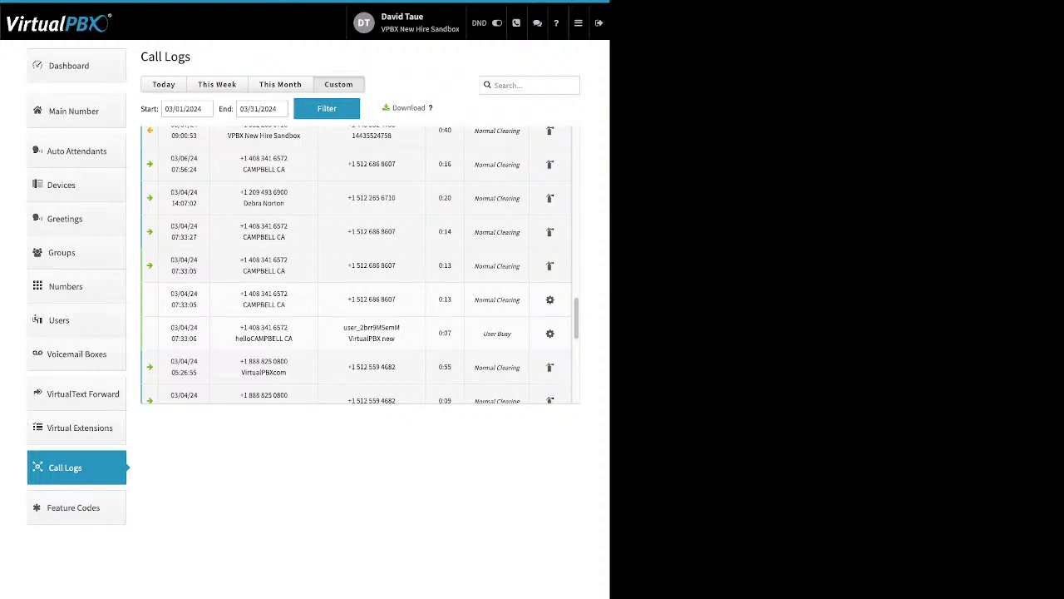
View the available feature codes, and open the Scammer list blacklist for editing
left_click(73, 508)
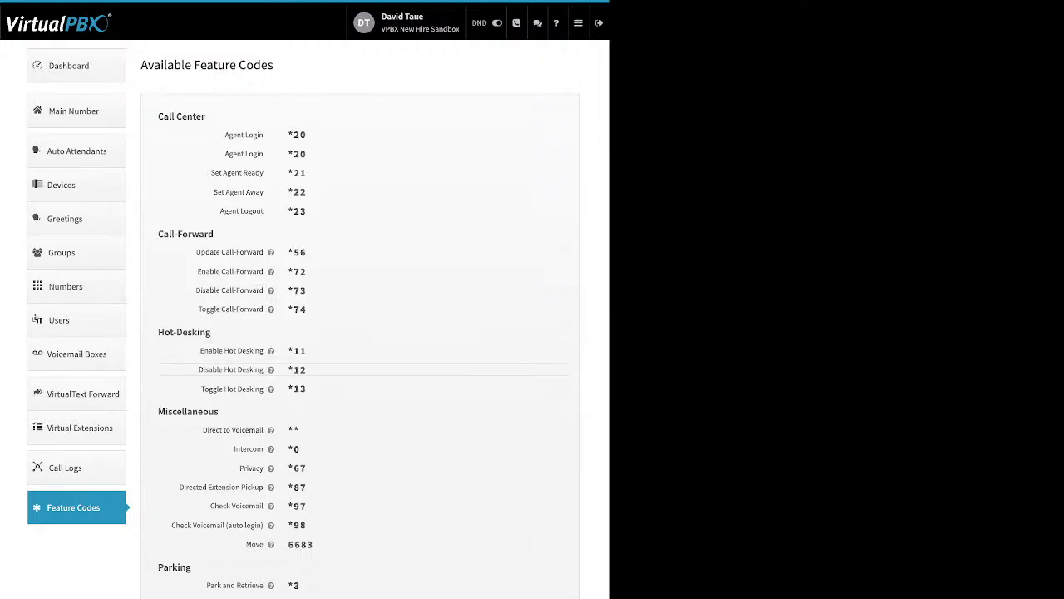
left_click(579, 24)
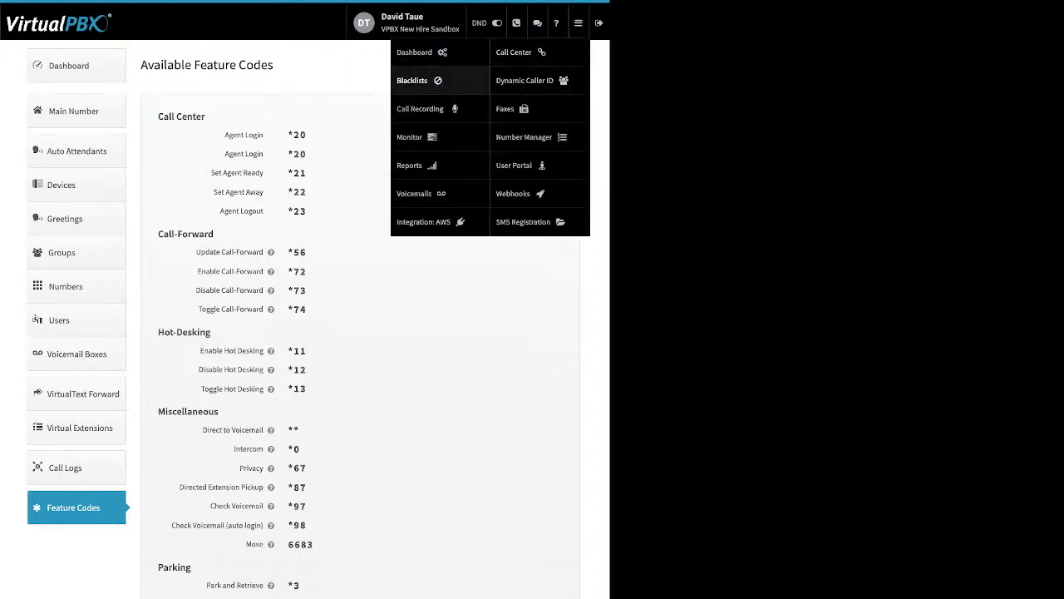
left_click(412, 80)
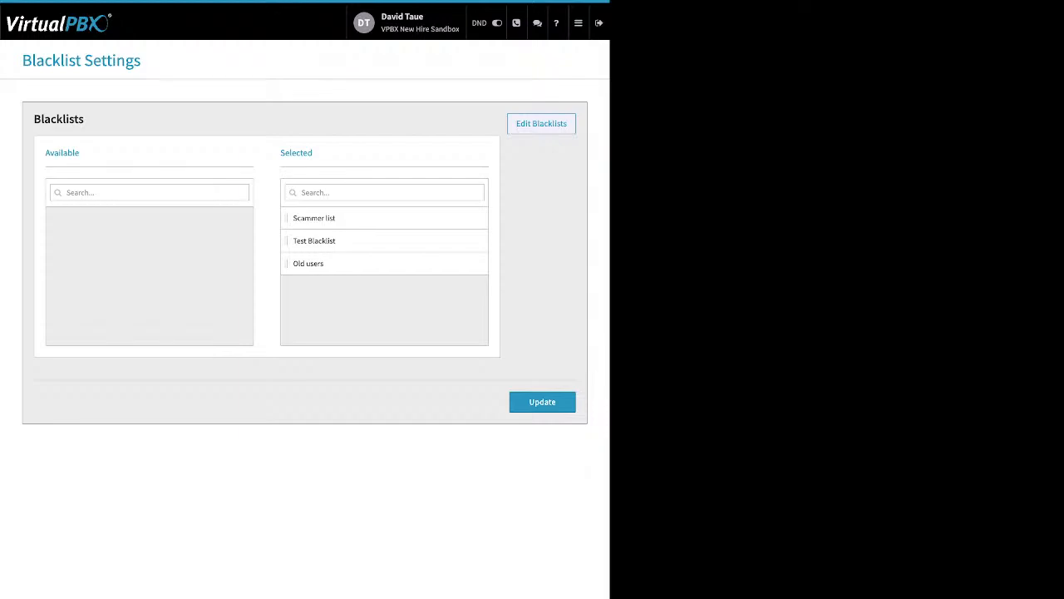
left_click(542, 124)
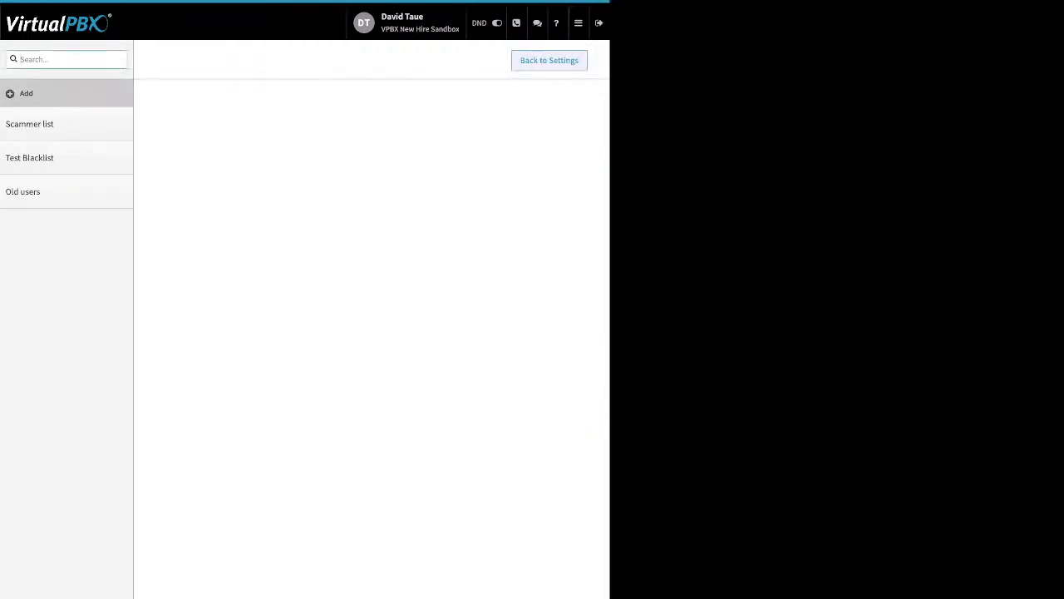
left_click(30, 124)
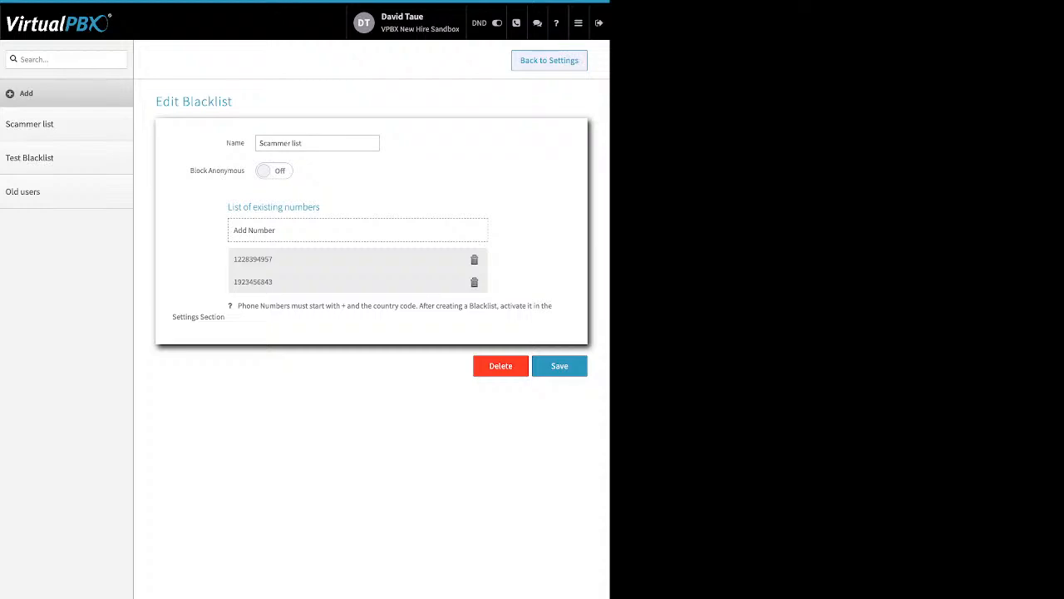
Switch Block Anonymous on and back off for the Scammer list, and open the number entry field without adding a number
left_click_drag(227, 143, 245, 143)
left_click_drag(190, 170, 244, 170)
left_click(274, 170)
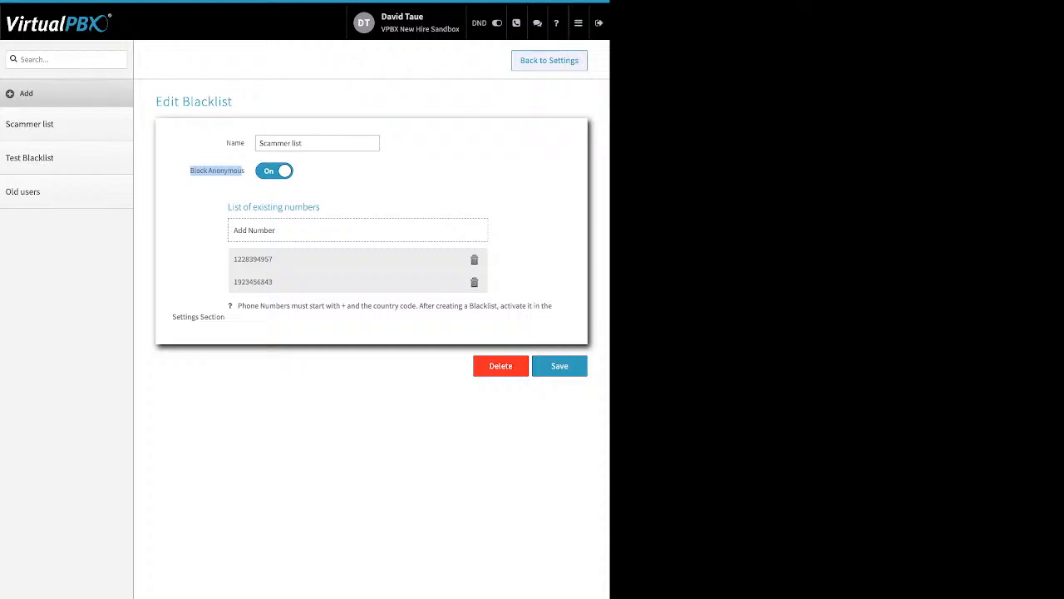
left_click(274, 170)
left_click(254, 230)
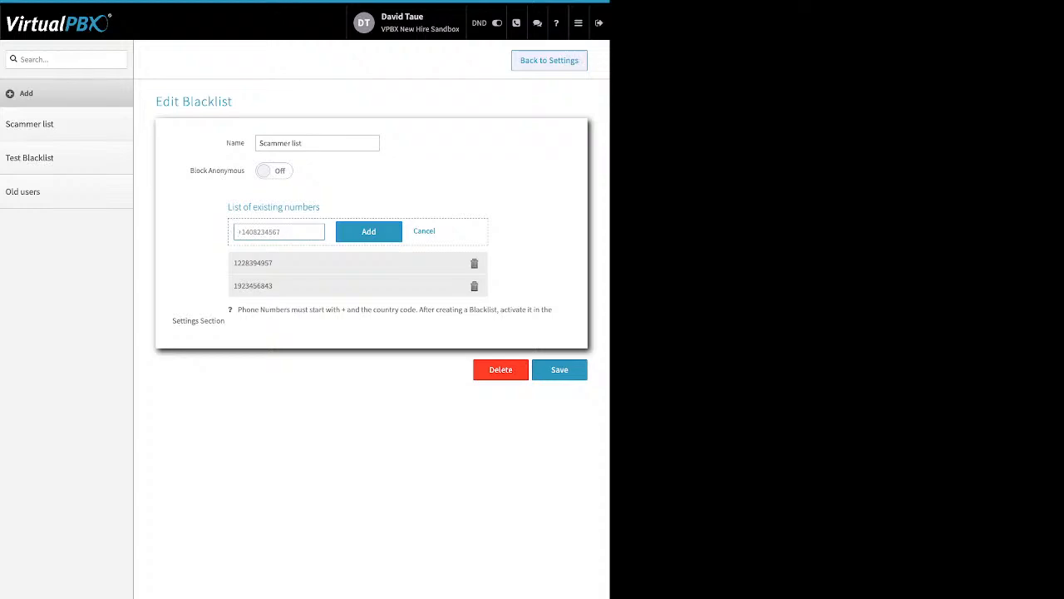
left_click(424, 231)
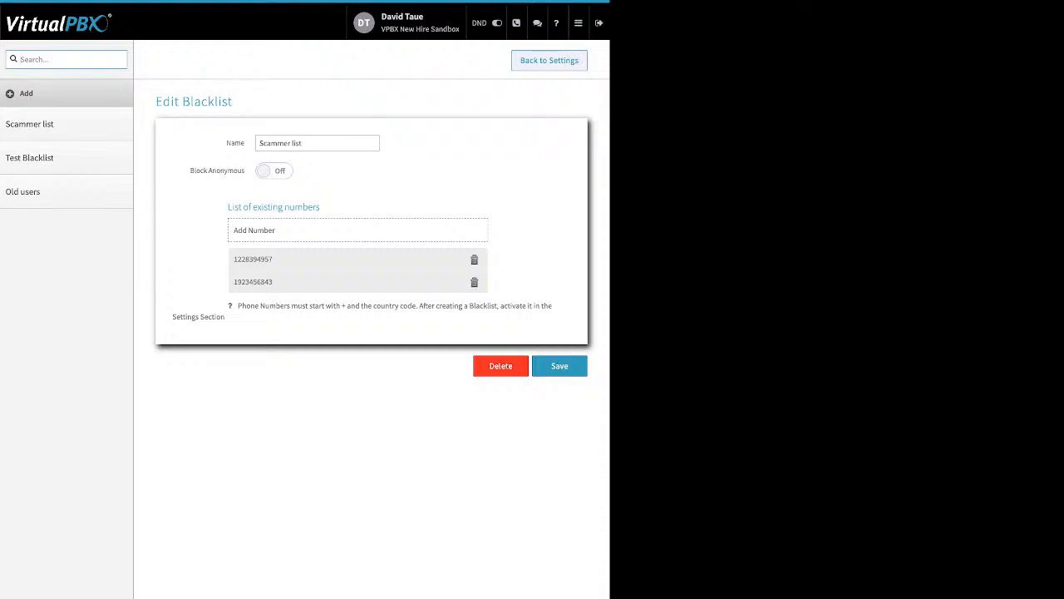
Return to the blacklist settings, review the selected blacklists and update the settings
left_click(549, 60)
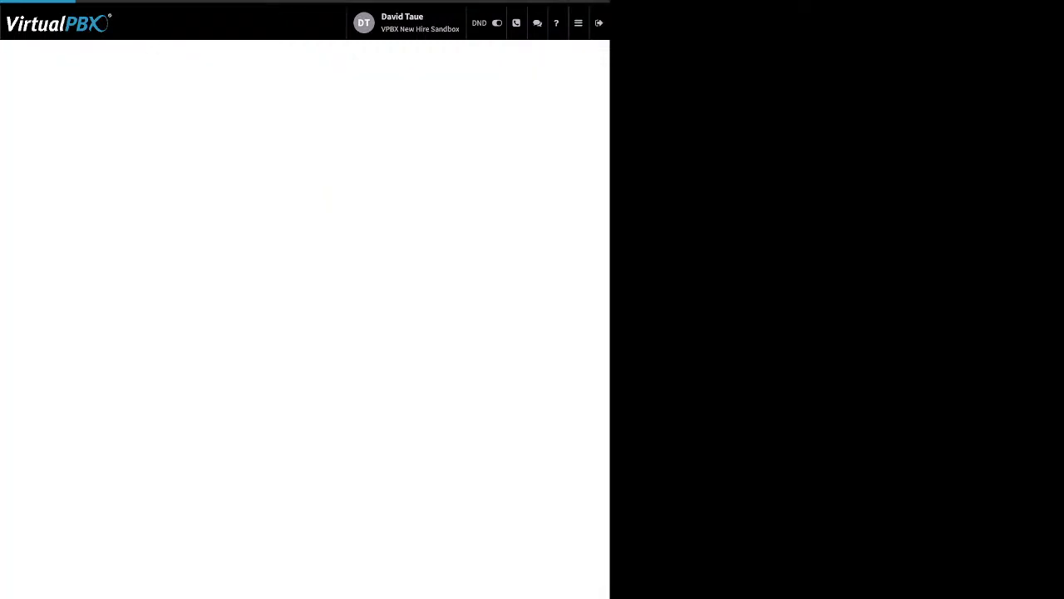
left_click_drag(314, 153, 280, 153)
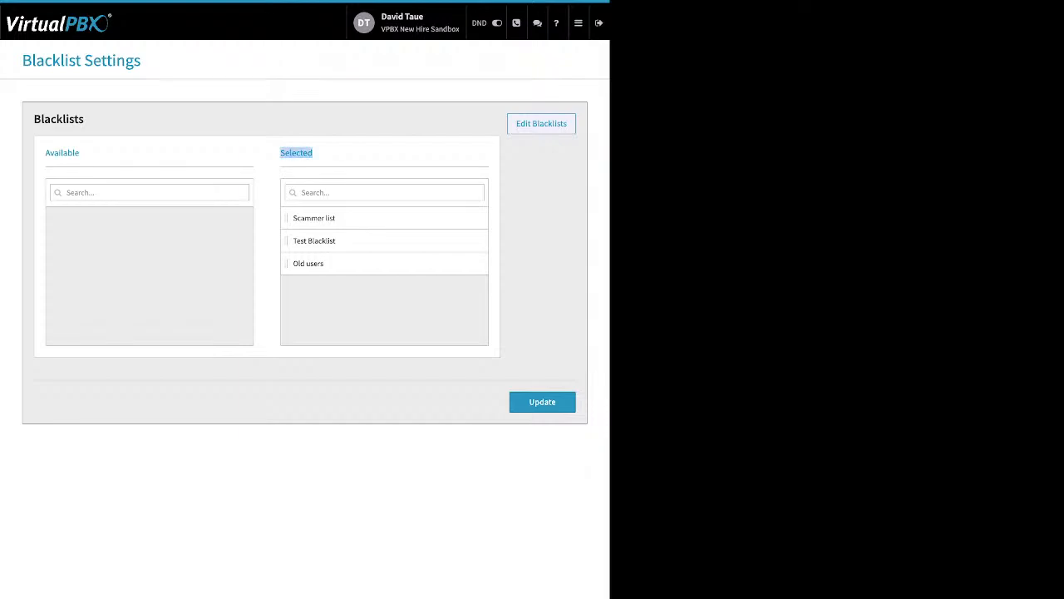
left_click_drag(324, 217, 352, 279)
left_click(542, 402)
left_click(542, 401)
View the stored call recordings, and look through the device and employee lists of the call monitor
mouse_move(579, 24)
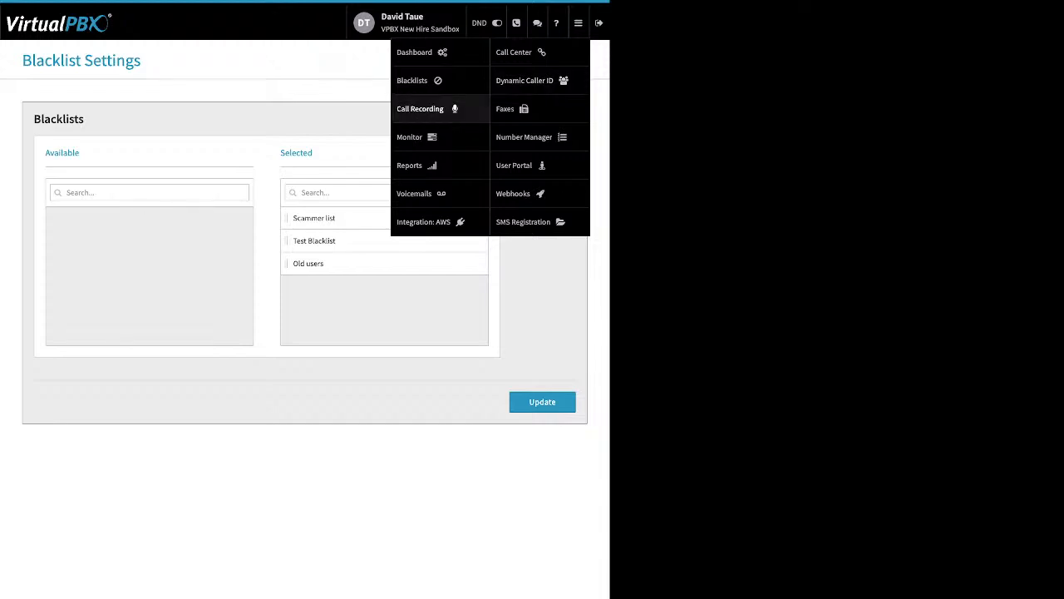
left_click(420, 109)
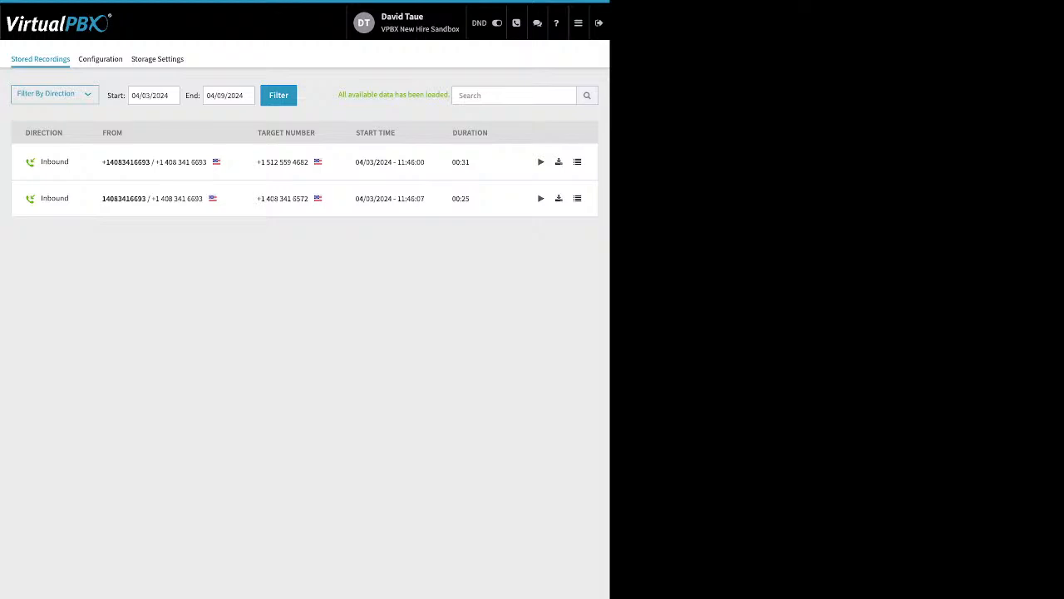
left_click(579, 23)
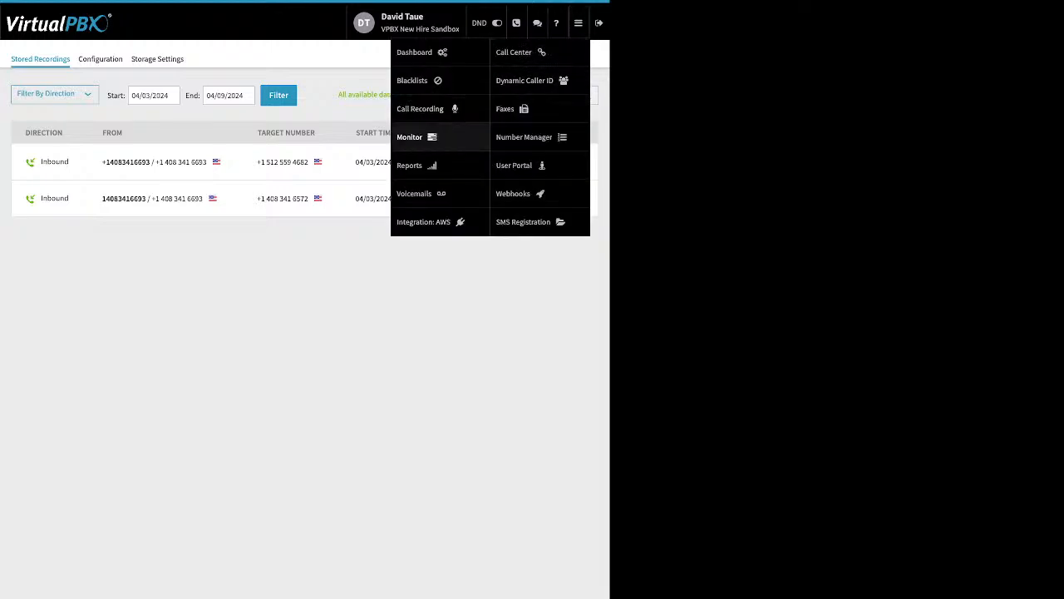
left_click(411, 137)
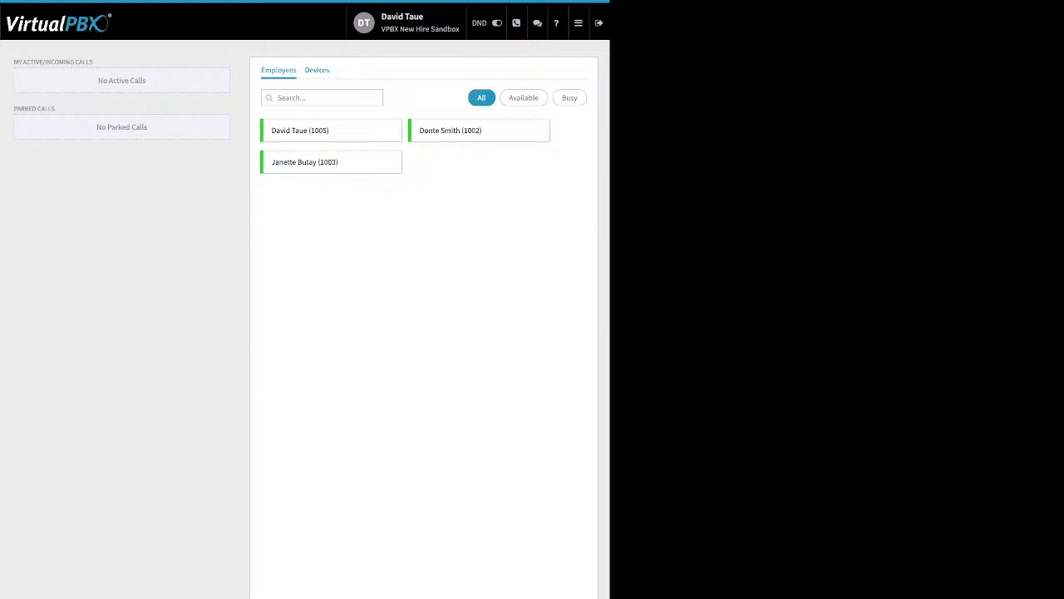
left_click(317, 70)
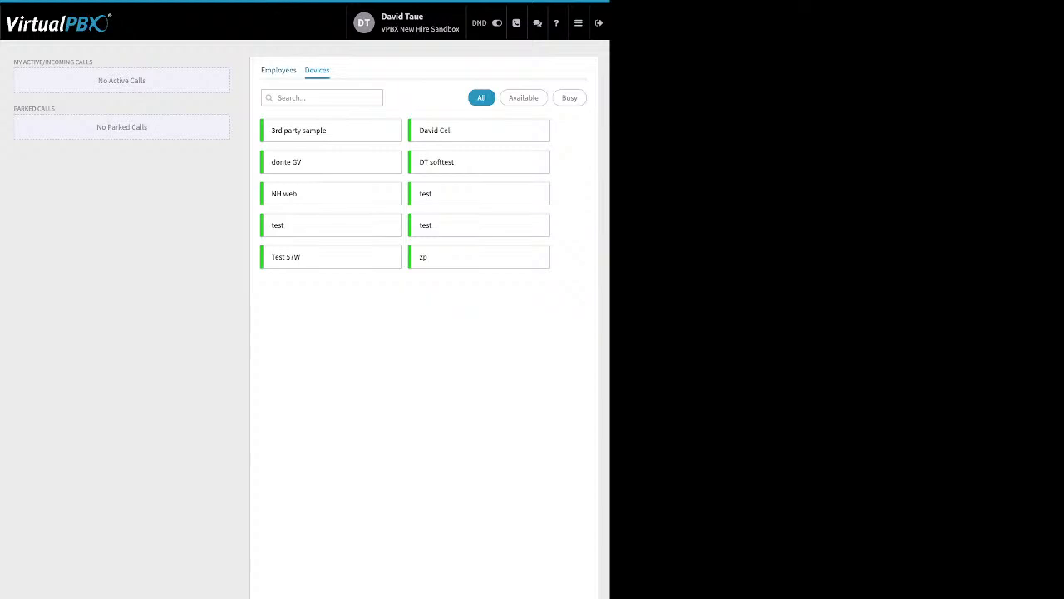
left_click(278, 70)
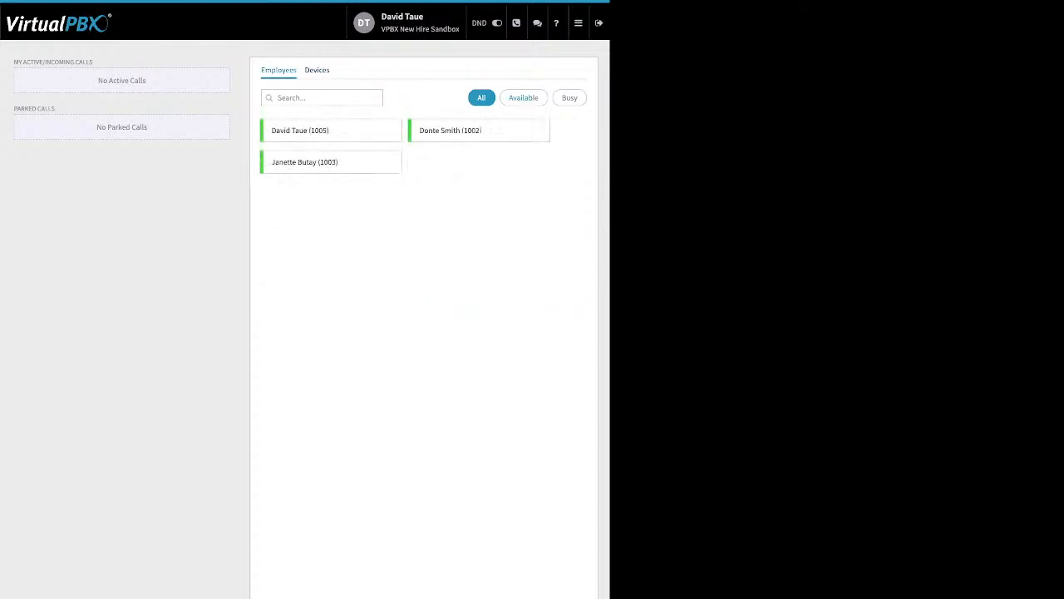
Filter the monitored employees by Available, Busy and All, and examine the active/incoming and parked calls areas
left_click(524, 98)
left_click(570, 98)
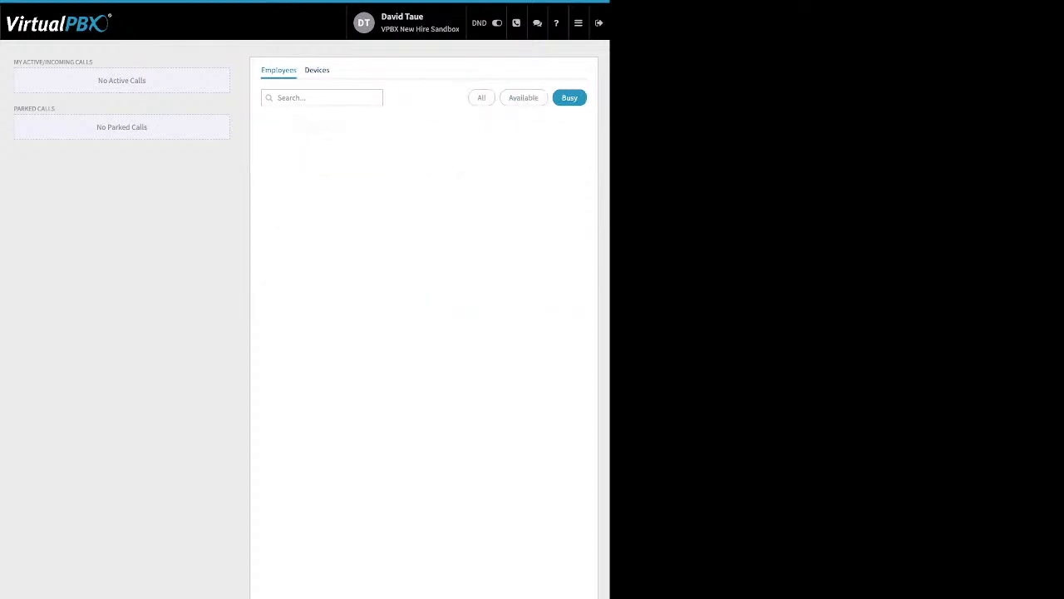
left_click(481, 98)
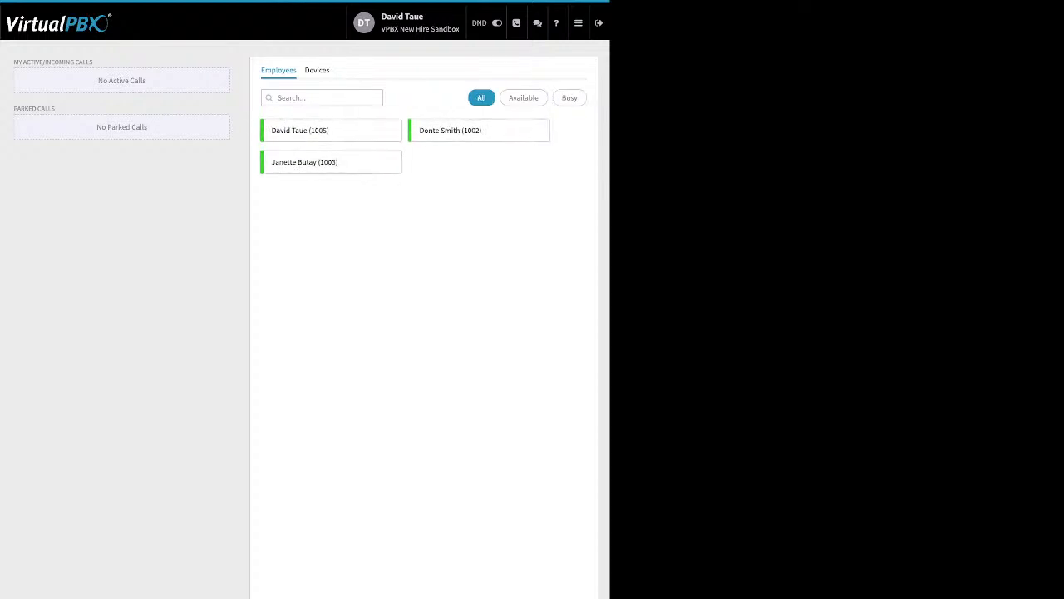
left_click_drag(94, 62, 13, 63)
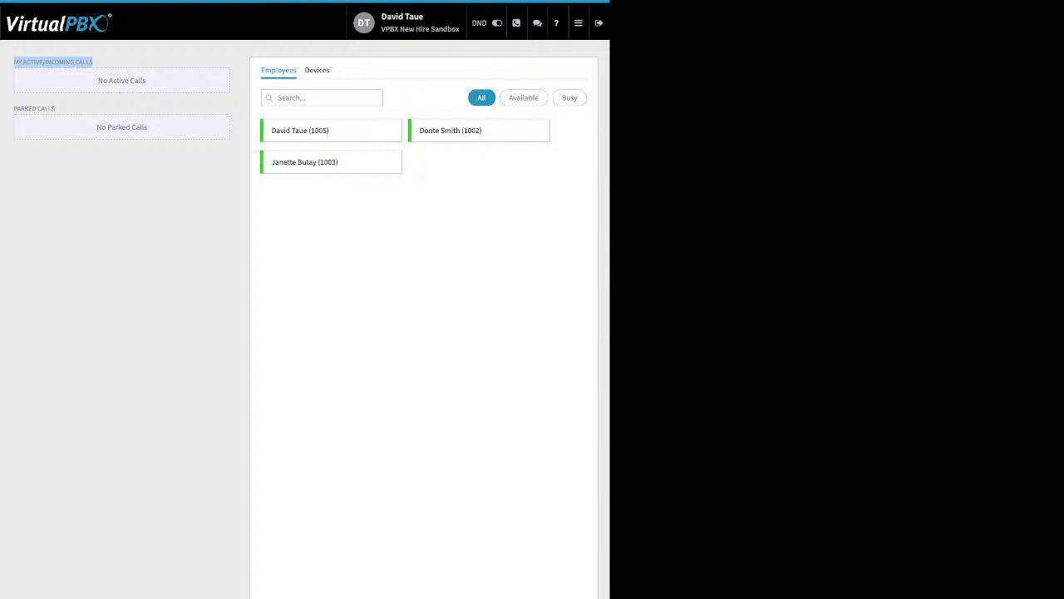
left_click(53, 62)
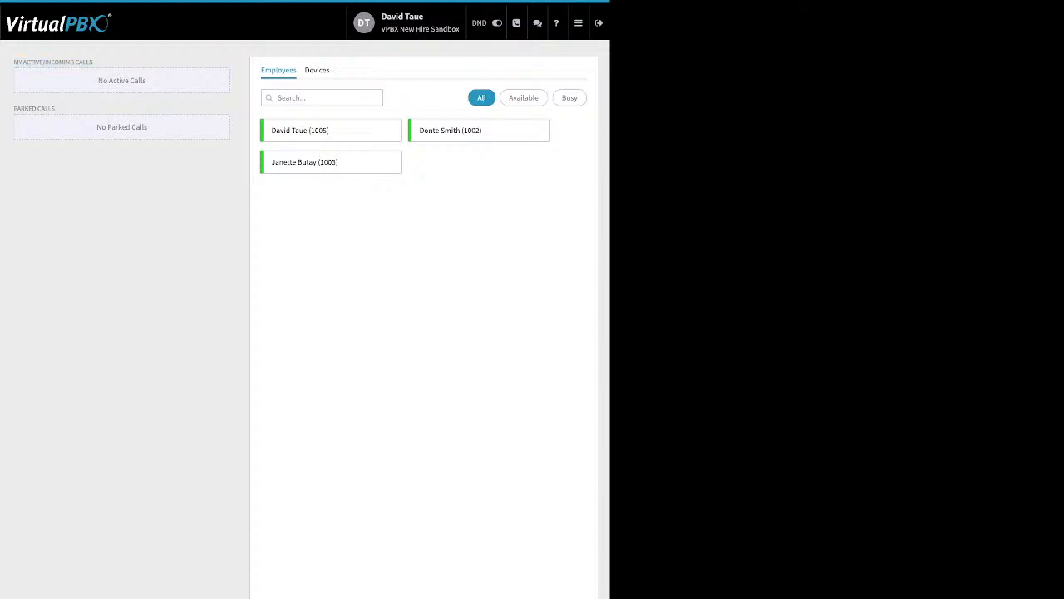
left_click_drag(55, 109, 14, 109)
Open the received voicemails of the logged-in user's own voicemail box
left_click(578, 23)
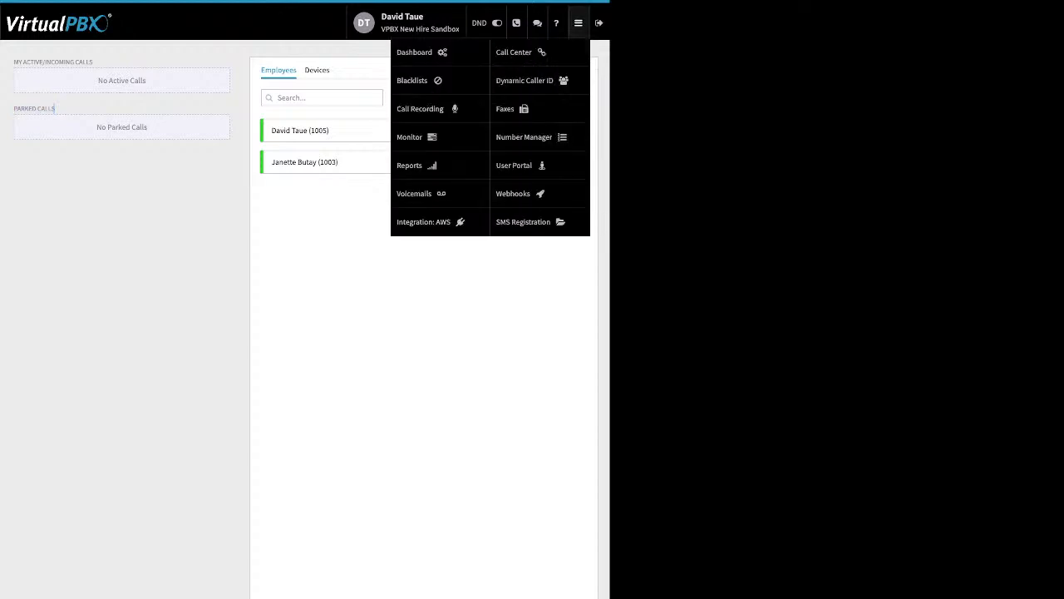
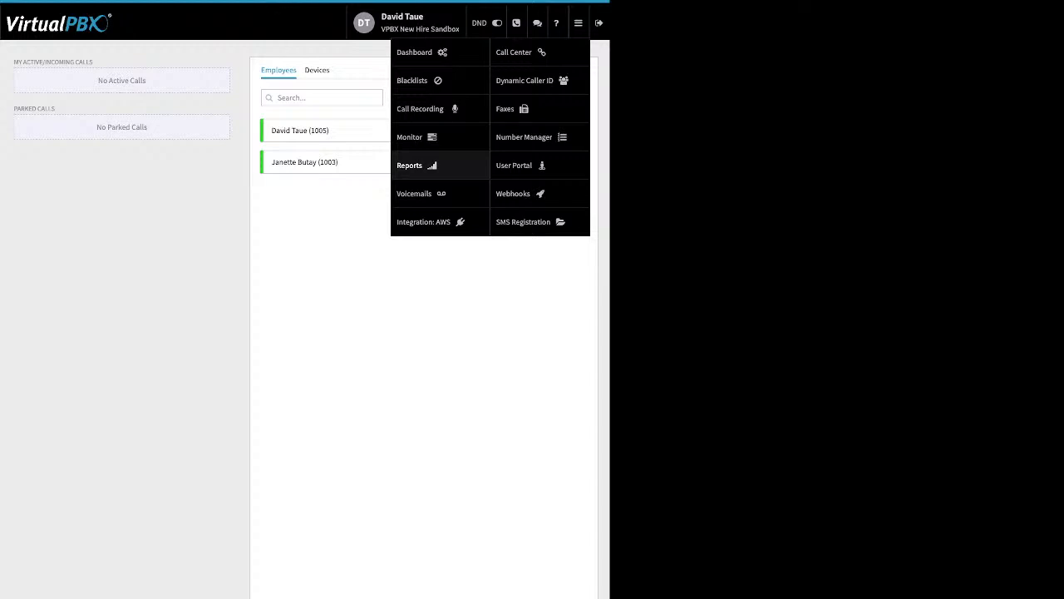
left_click(414, 193)
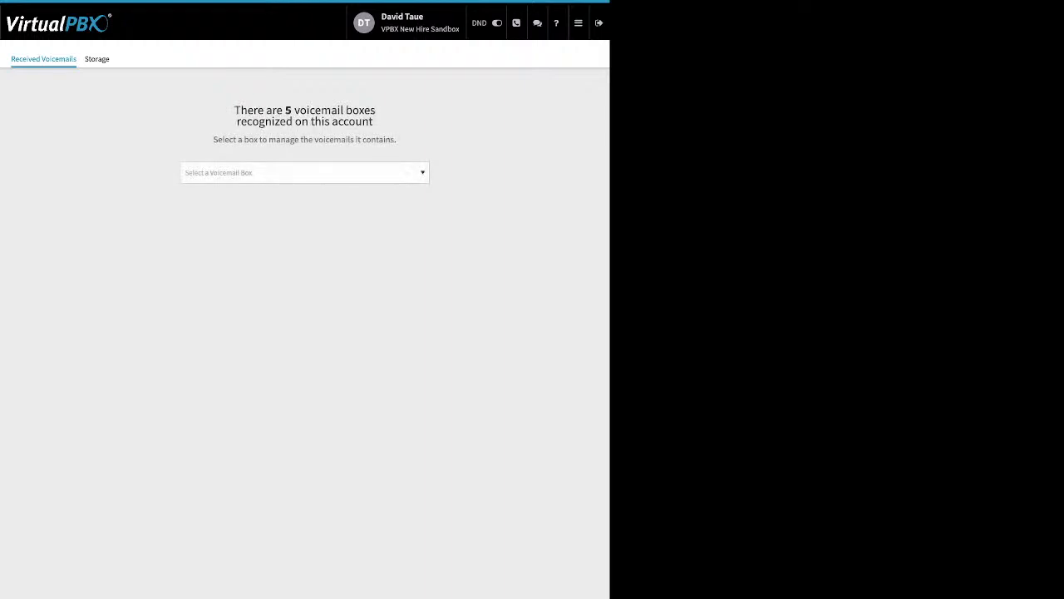
left_click(304, 173)
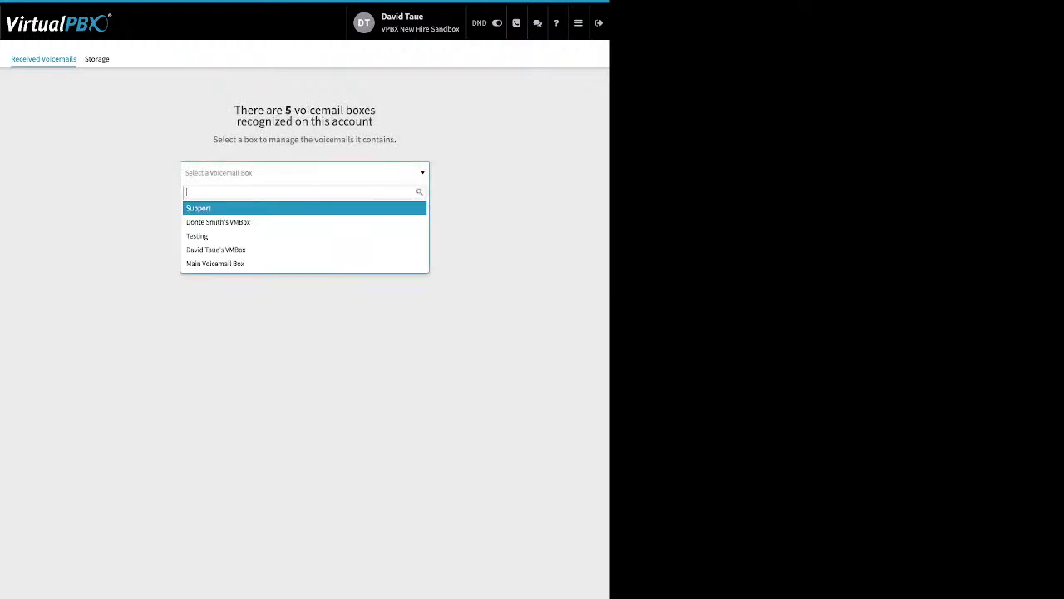
key("Down")
key("Down")
key("Down")
key("Down")
key("Up")
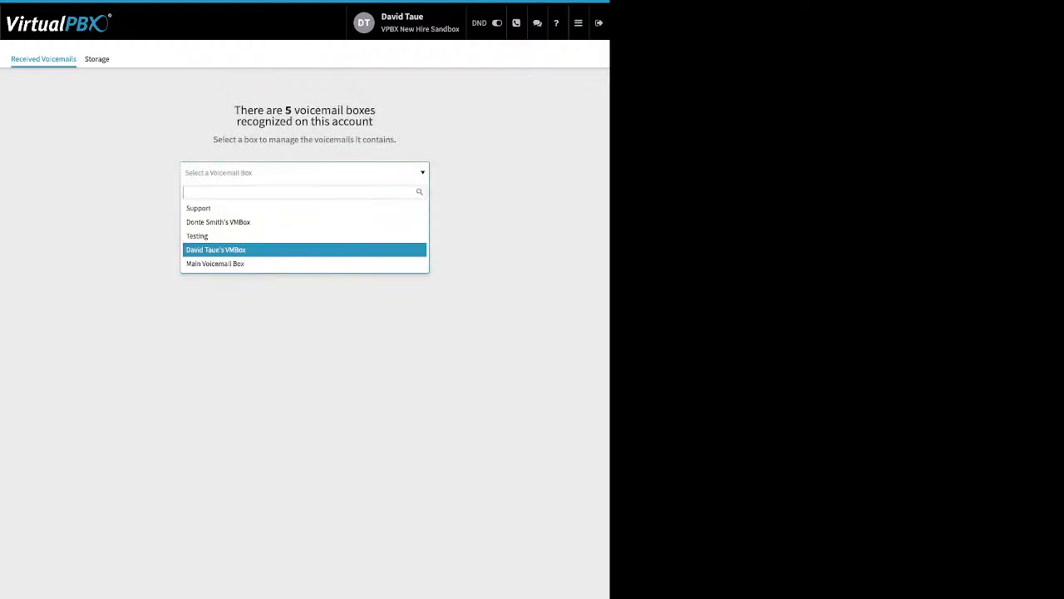
key("Return")
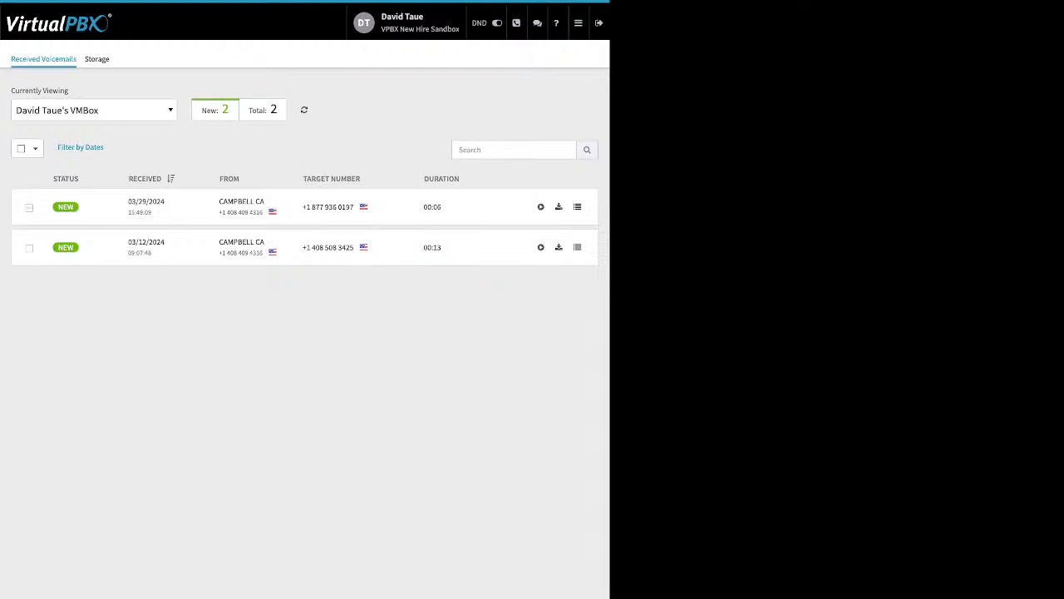
Select the 03/29/2024 voicemail and review the options for moving it to another box or marking its status
left_click(29, 208)
left_click(103, 147)
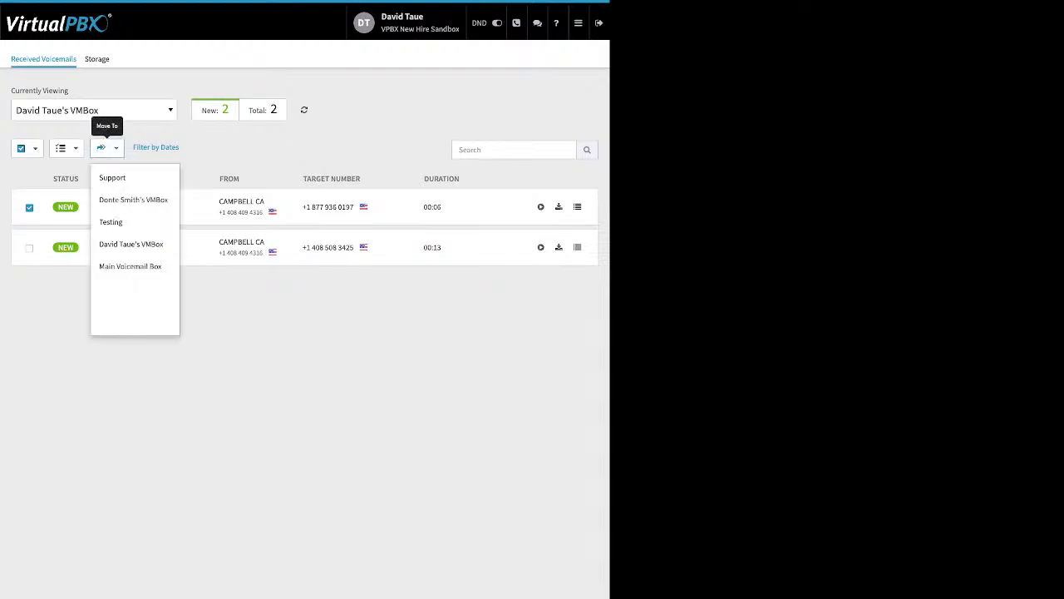
key("Escape")
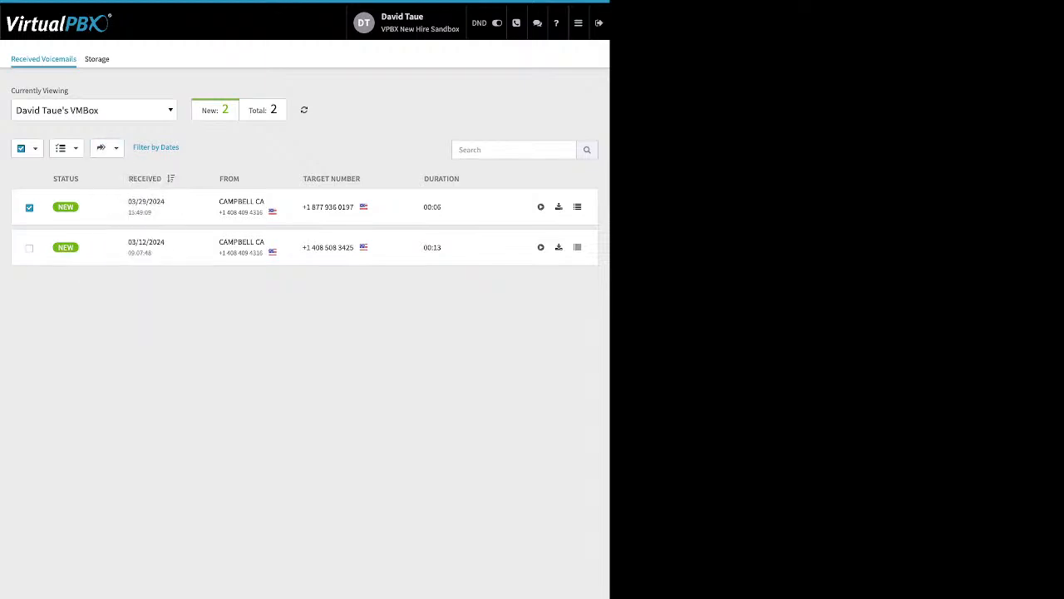
left_click(66, 148)
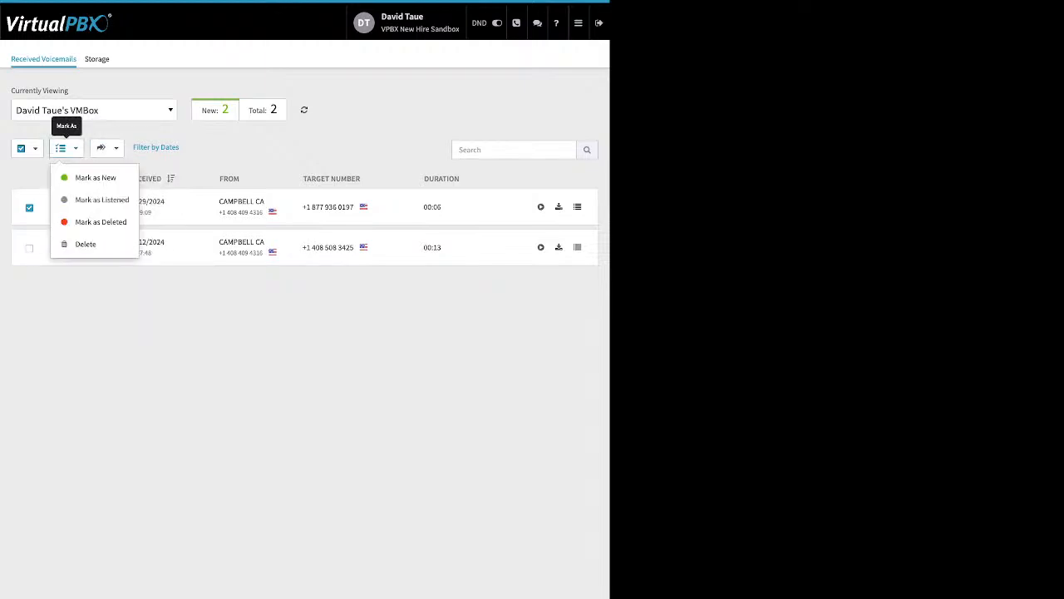
key("Escape")
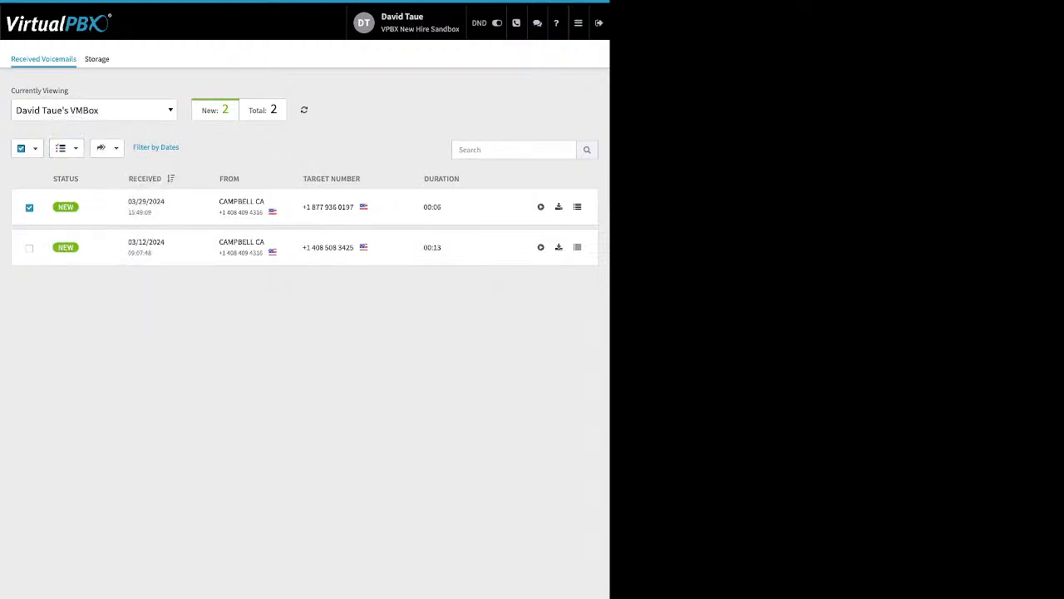
Open the AWS integration and review the first account's access key, secret key, bucket and host fields
left_click(578, 23)
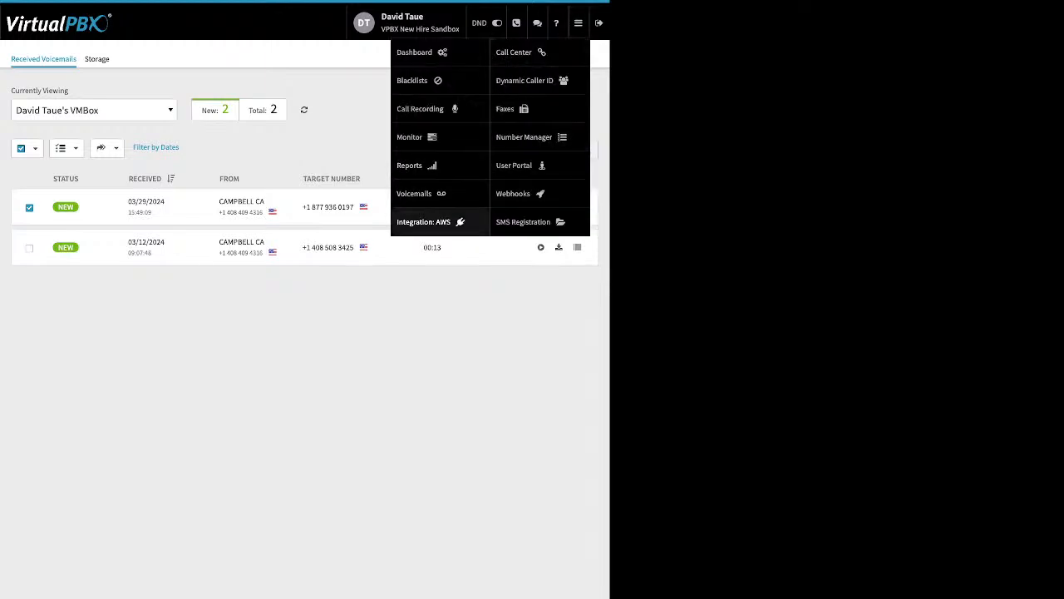
left_click(423, 221)
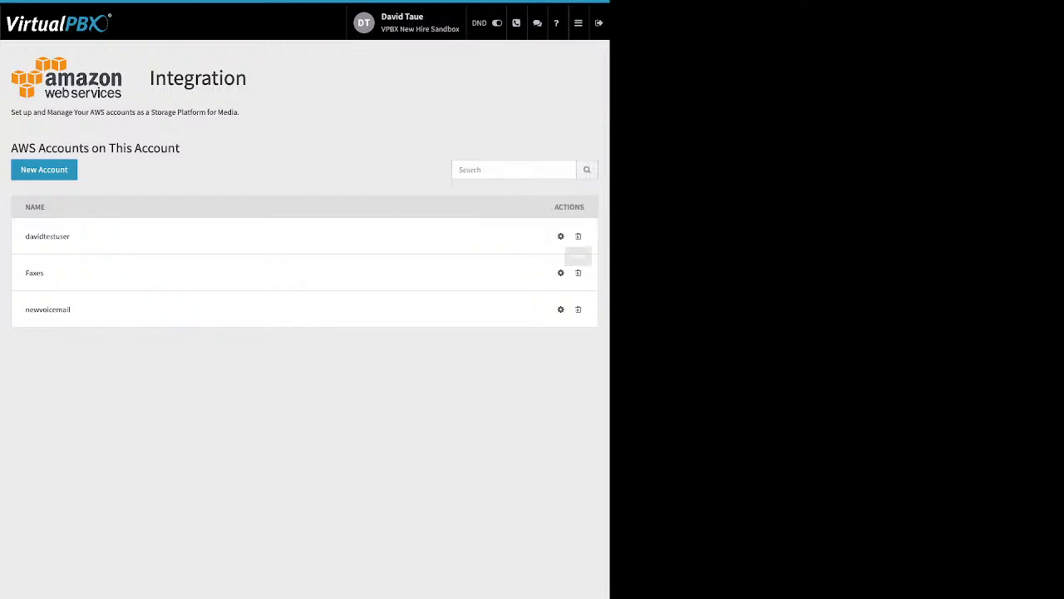
left_click(560, 236)
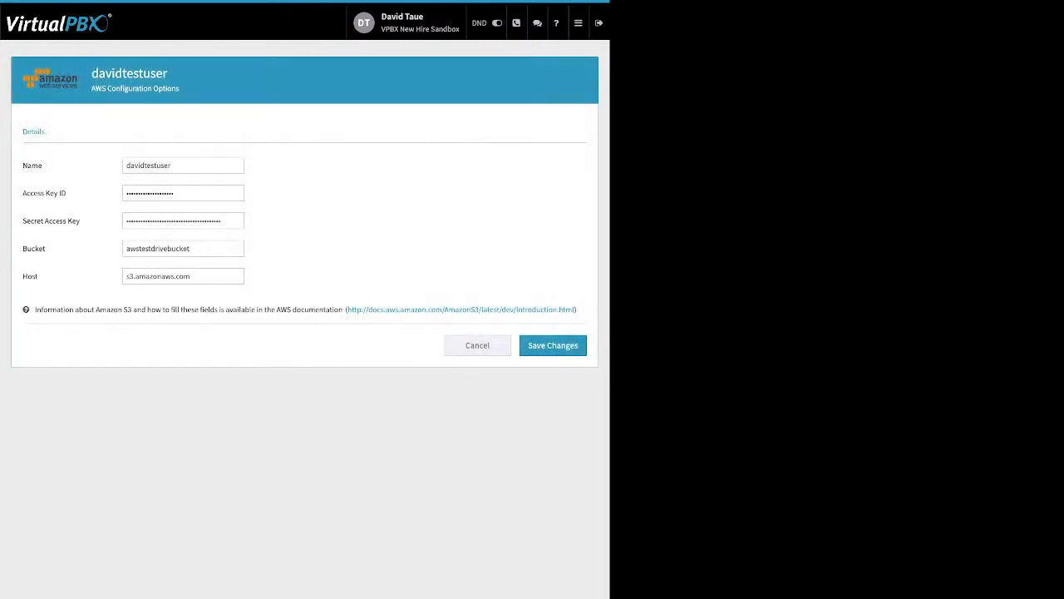
left_click_drag(67, 193, 22, 193)
left_click_drag(79, 221, 32, 249)
left_click(37, 276)
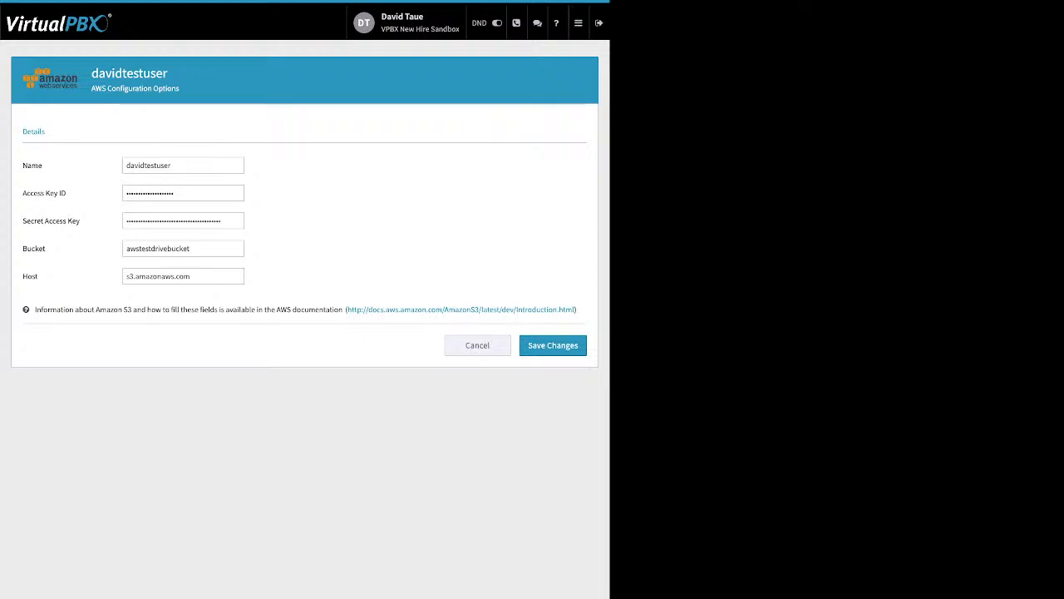
Open the dynamic caller ID rules and review the area code matching setting of the Vegas rule without saving
left_click(578, 23)
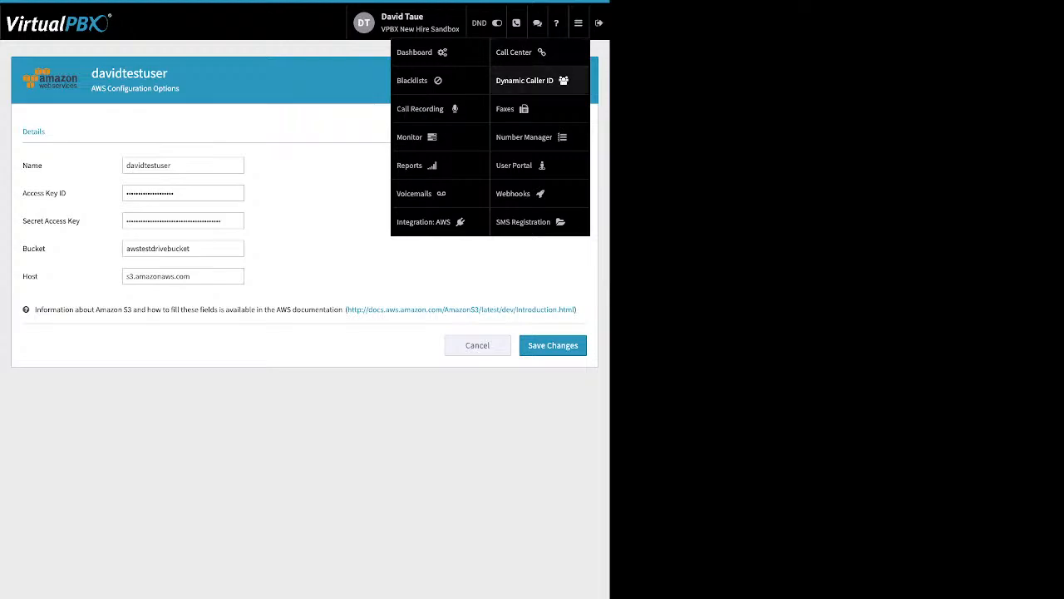
left_click(525, 80)
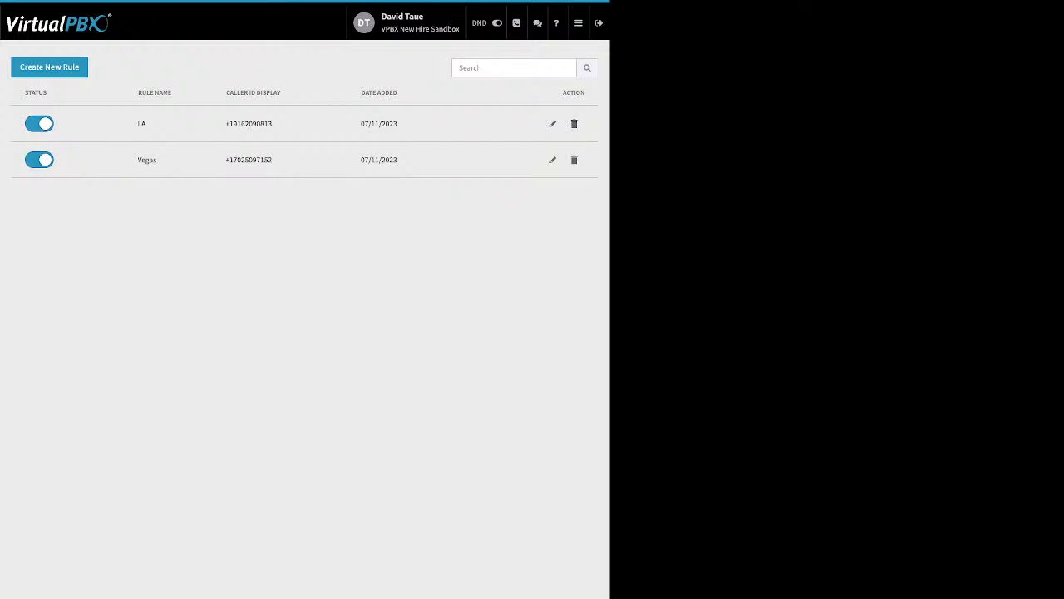
left_click(552, 159)
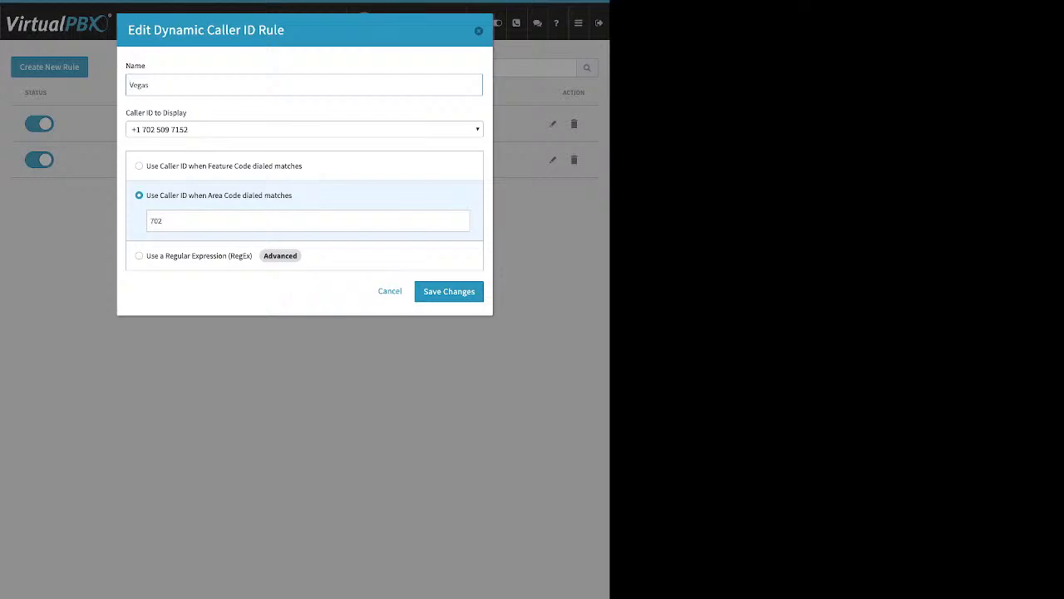
left_click(150, 222)
left_click_drag(150, 221, 163, 221)
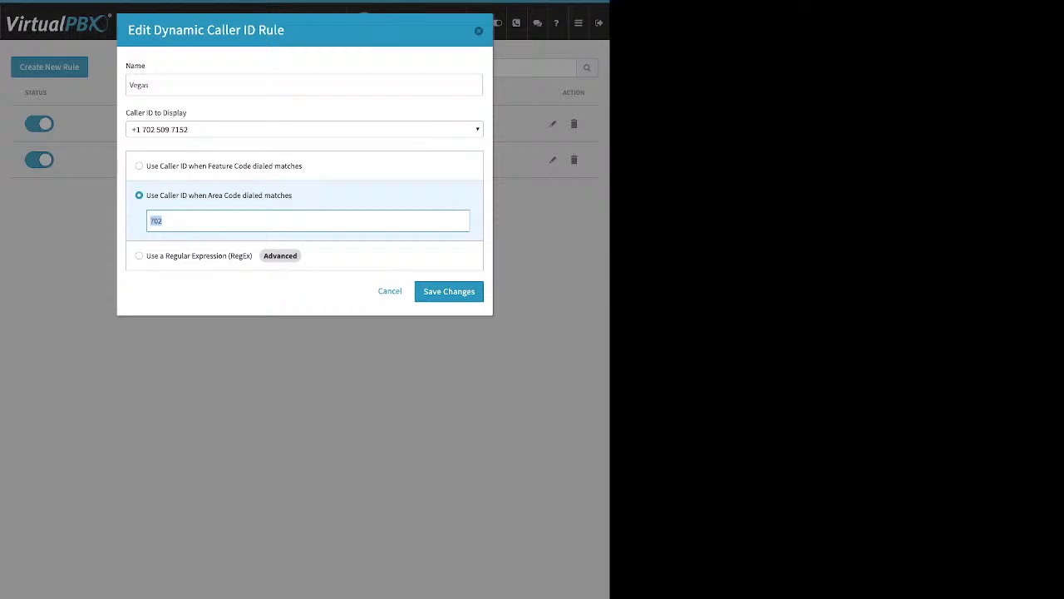
key("Escape")
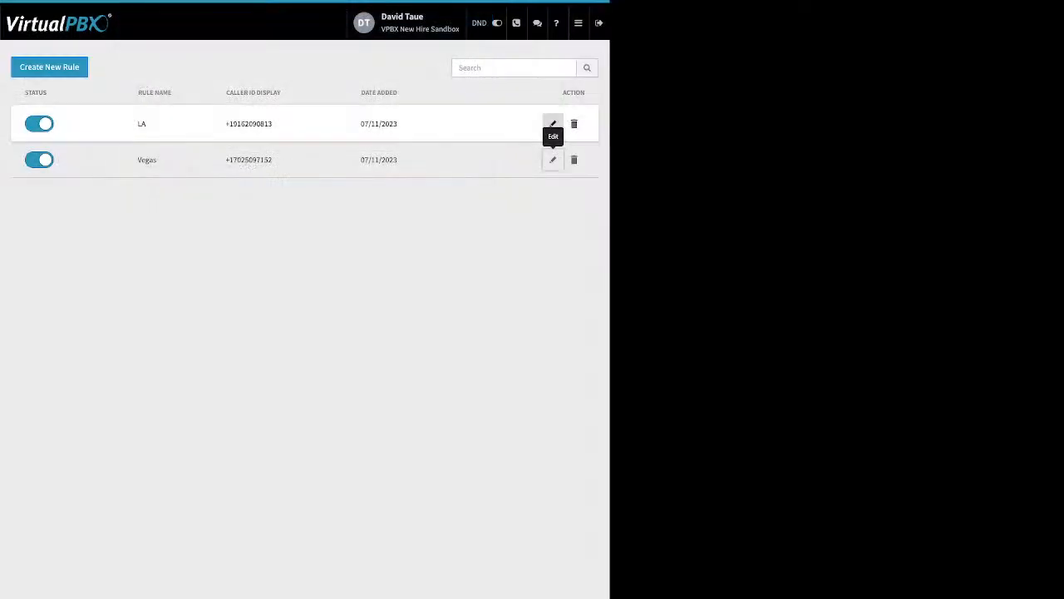
Review the feature code matching setting of the LA dynamic caller ID rule and leave it without saving
left_click(552, 124)
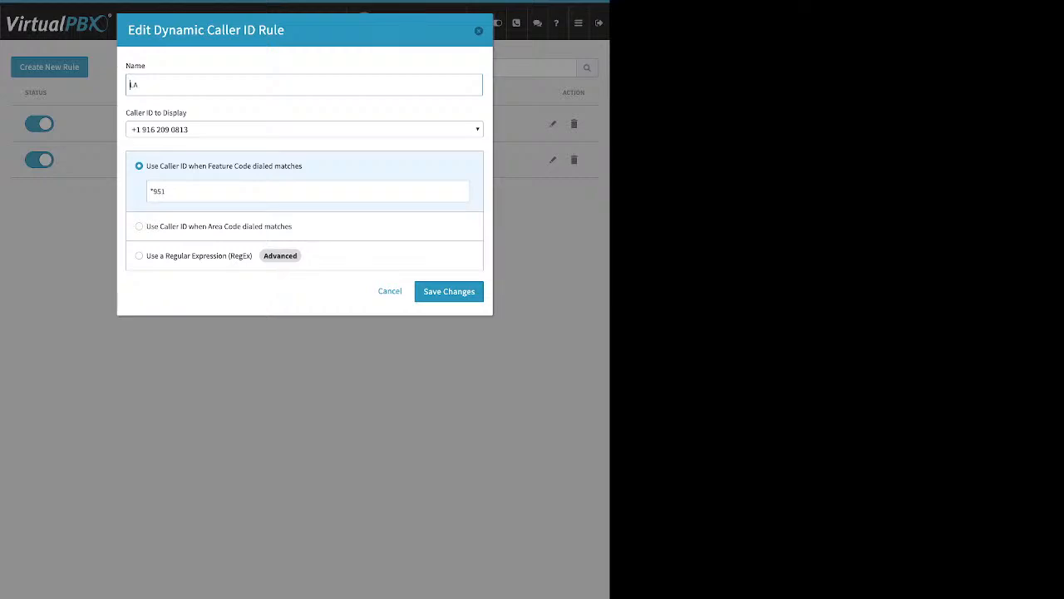
left_click_drag(167, 191, 148, 191)
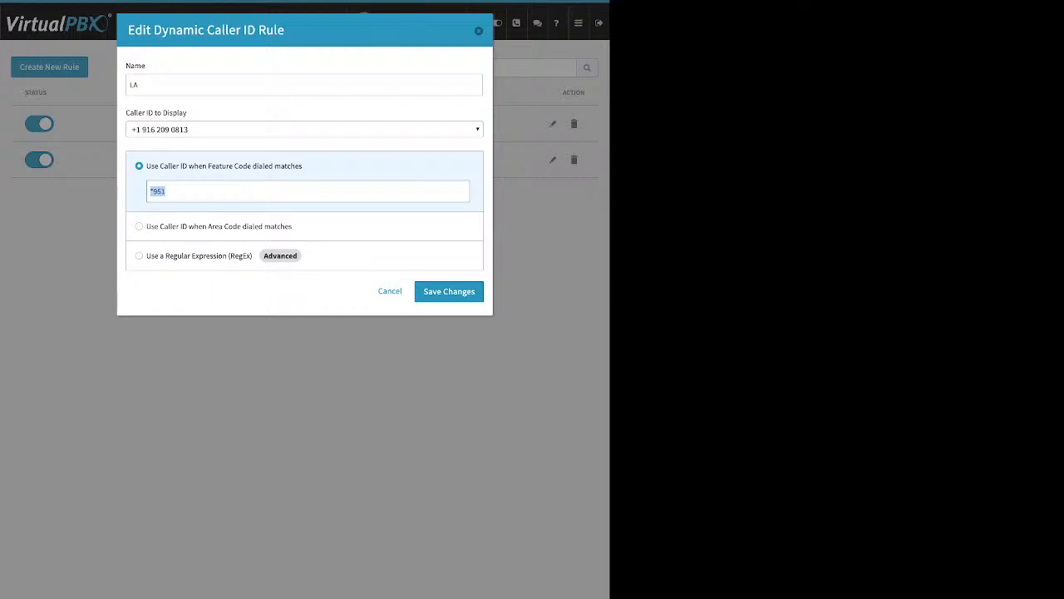
key("Escape")
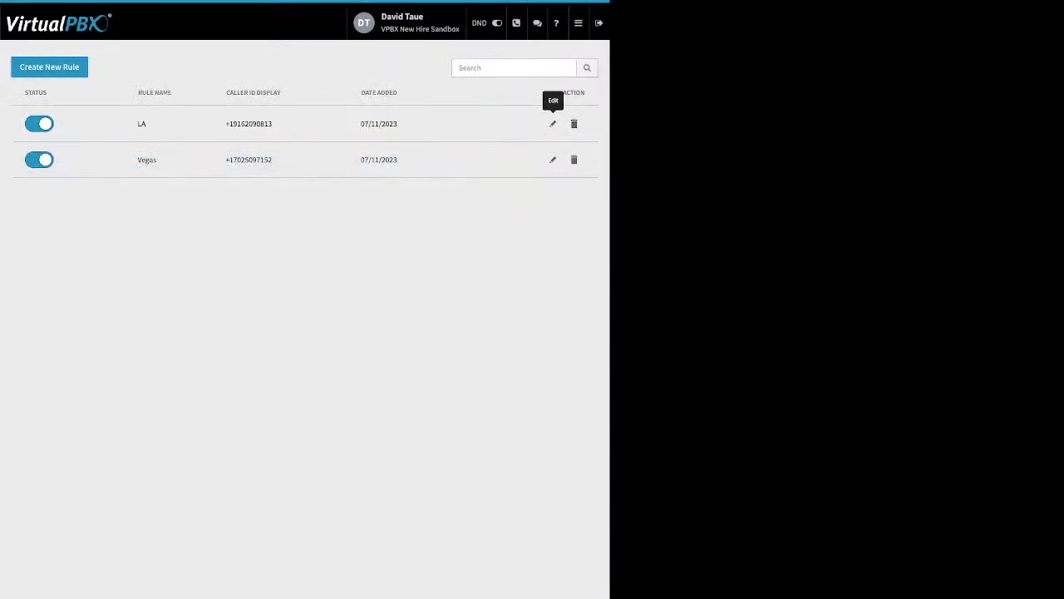
View the inbound faxes and the outbound faxes of VPBX New Hire Sandbox's Main Faxbox
mouse_move(578, 23)
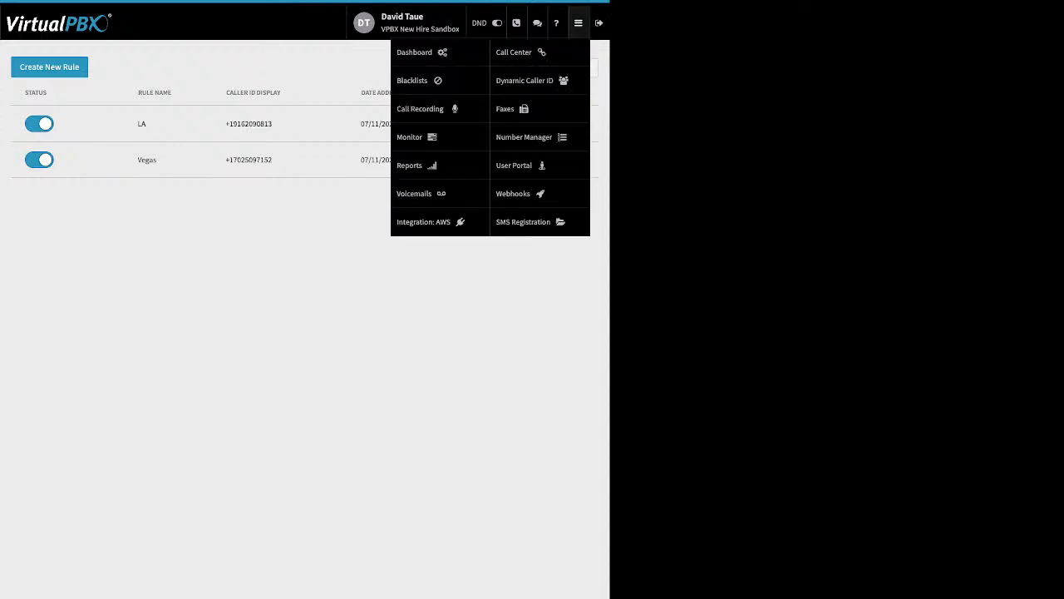
left_click(509, 109)
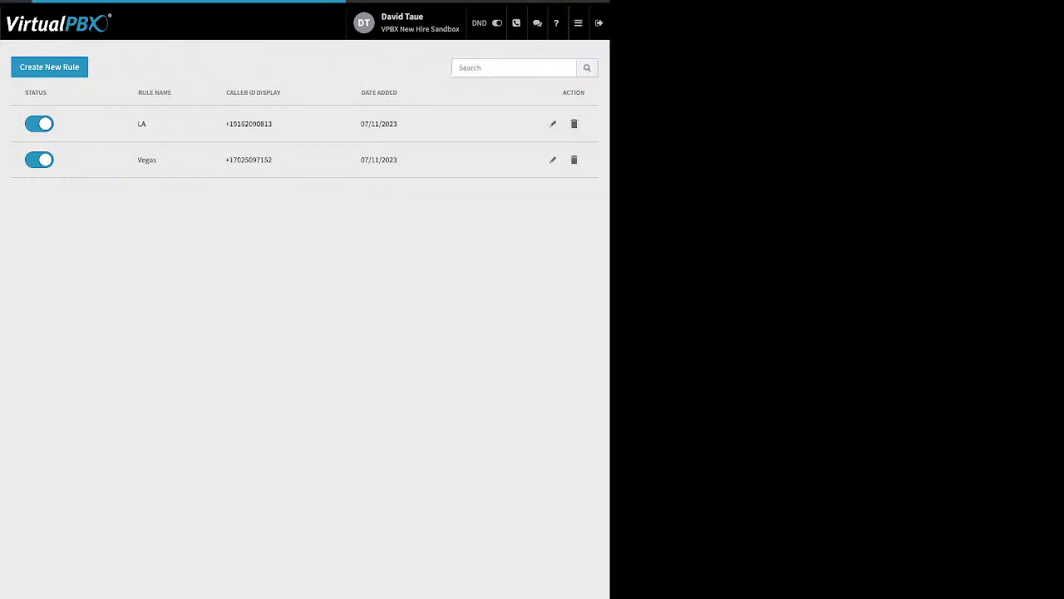
left_click(304, 161)
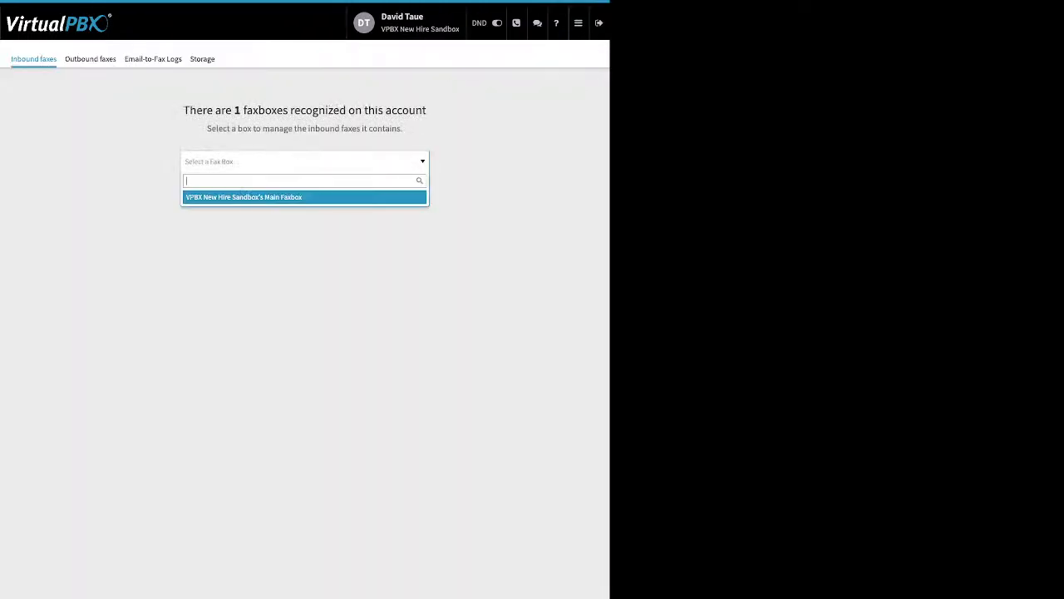
left_click(304, 197)
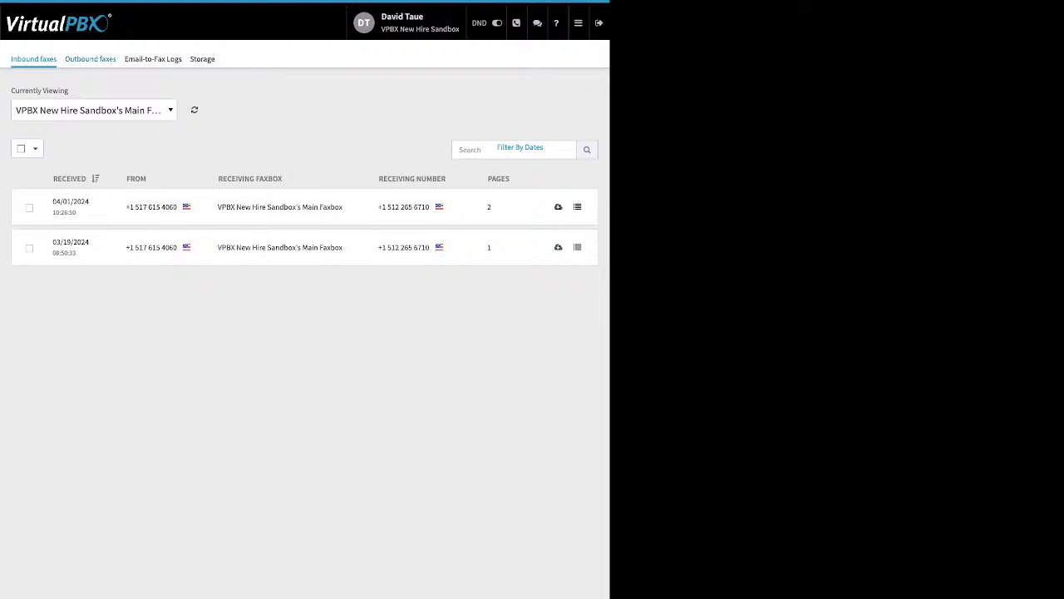
left_click(91, 59)
left_click(304, 161)
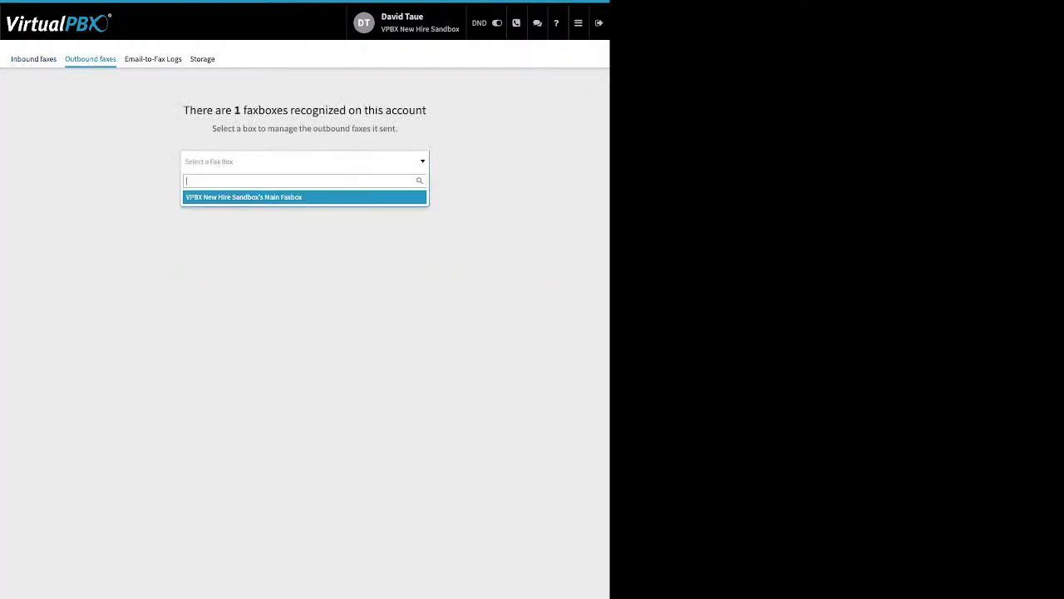
left_click(305, 197)
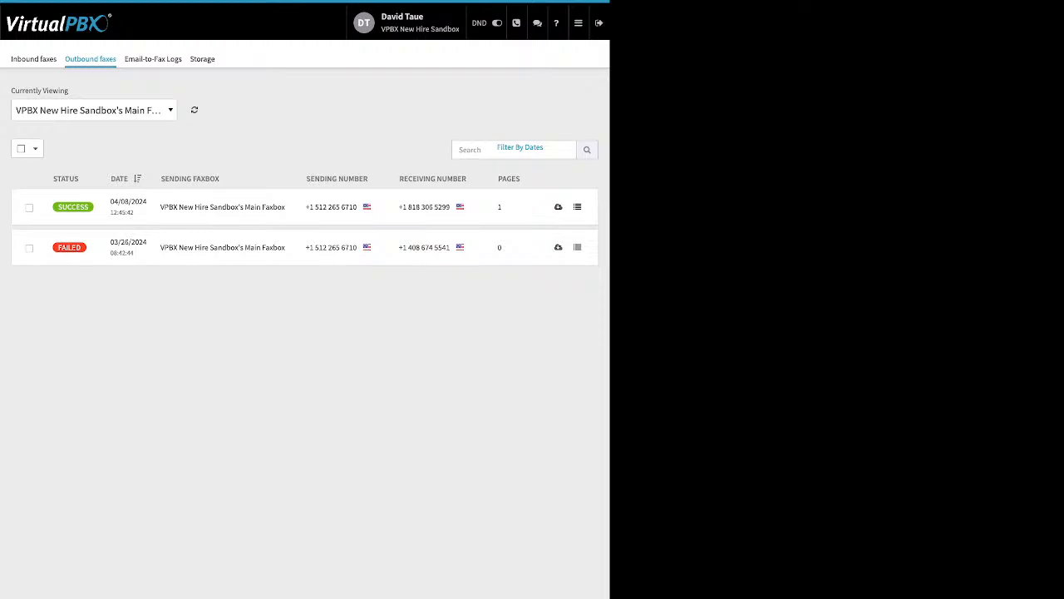
mouse_move(69, 248)
View the email-to-fax logs and examine the error section in the technical details of the listed entry
left_click(153, 59)
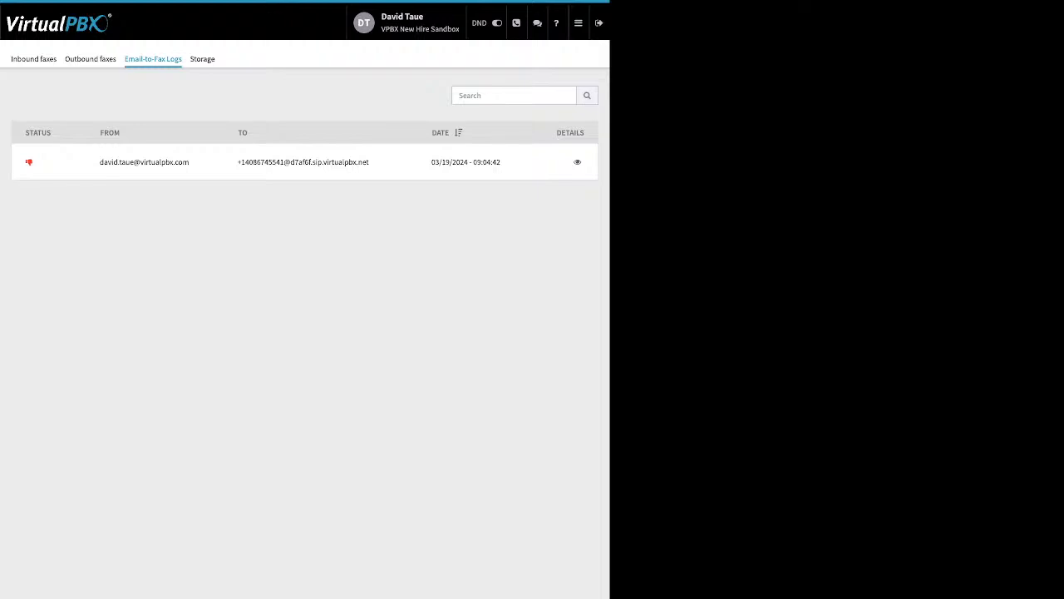
left_click_drag(189, 162, 108, 162)
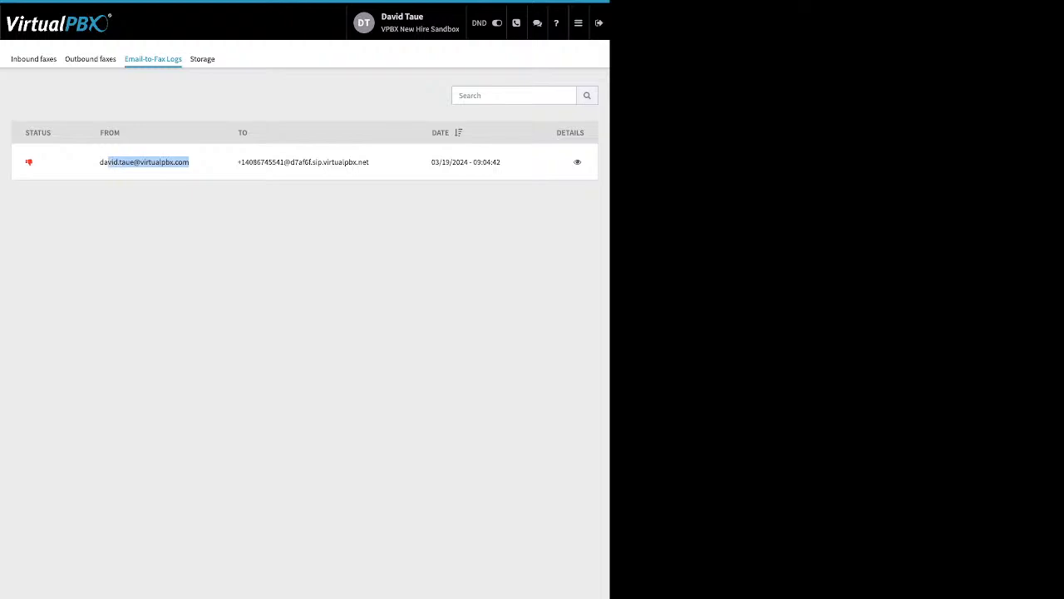
left_click(108, 163)
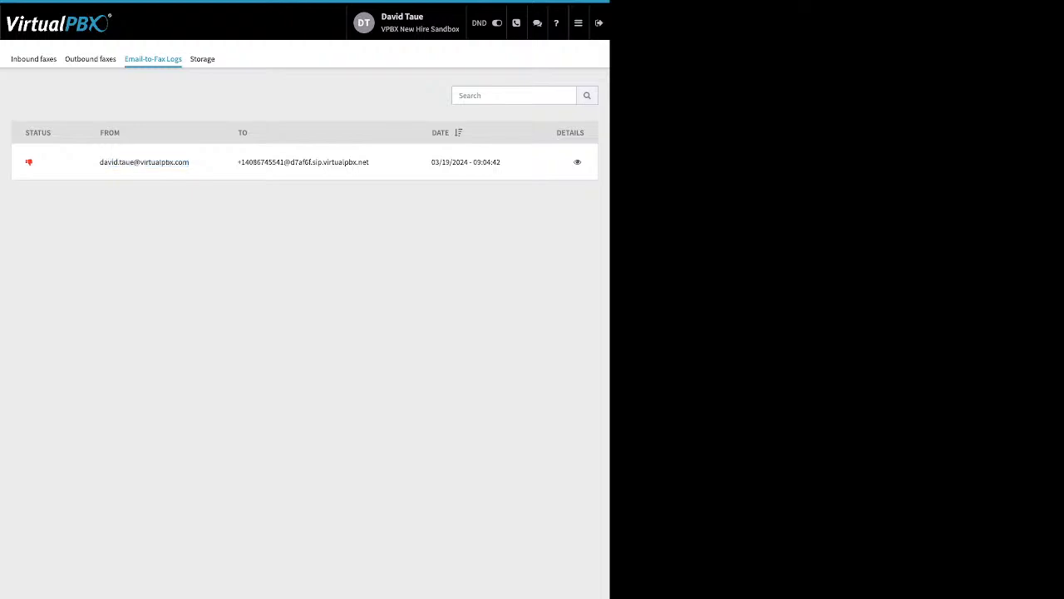
left_click(577, 162)
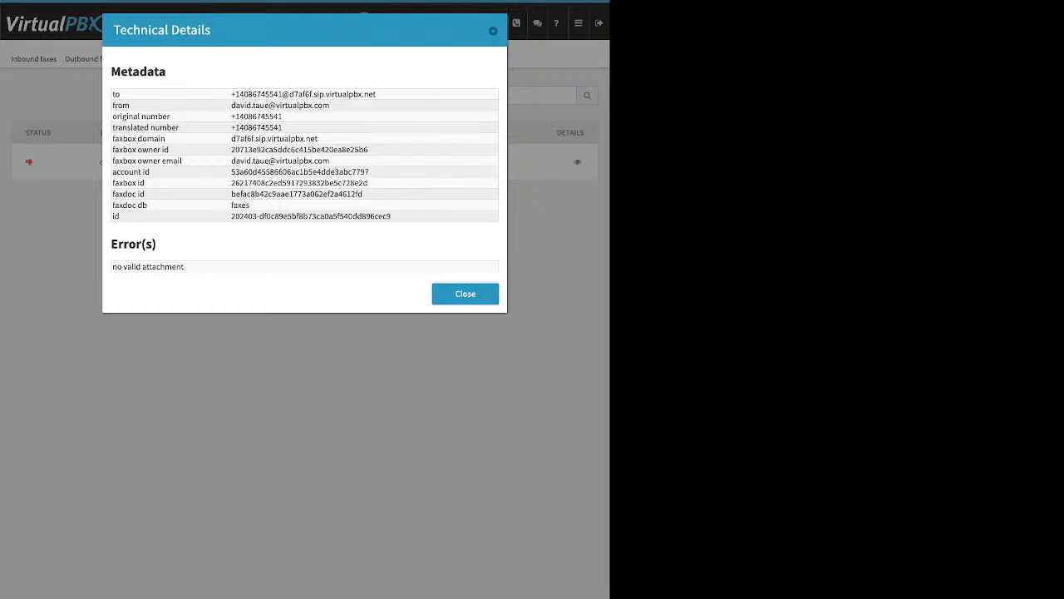
left_click_drag(186, 267, 111, 267)
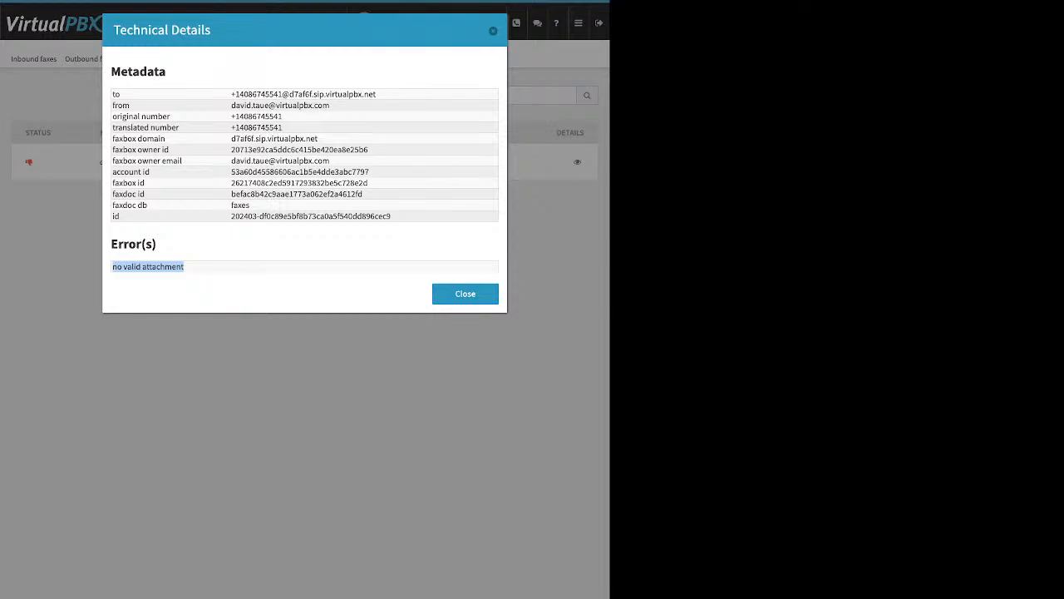
left_click(493, 30)
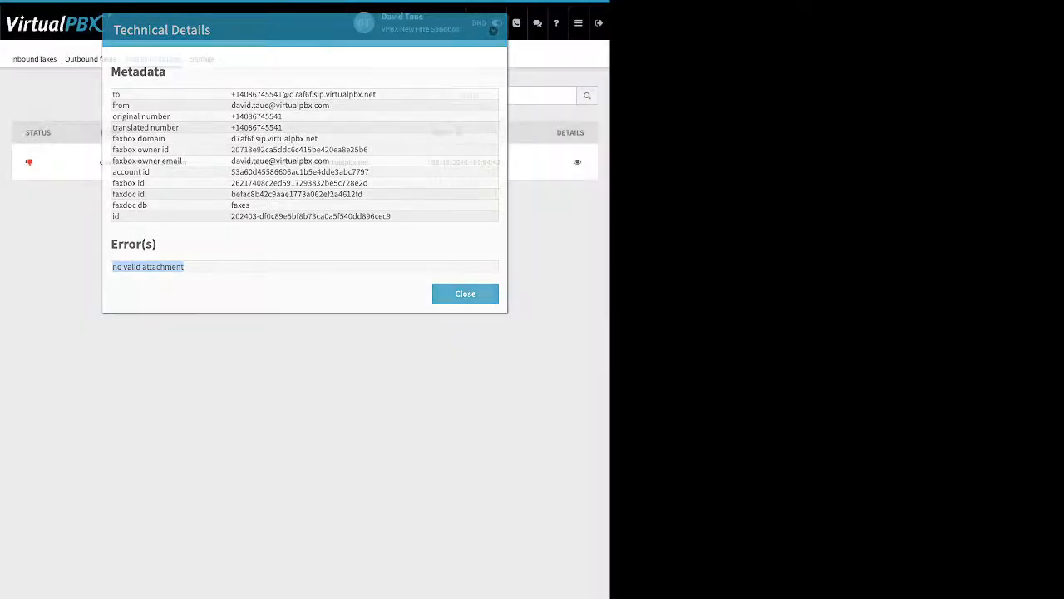
Open the Number Manager to view the account's spare numbers
mouse_move(579, 23)
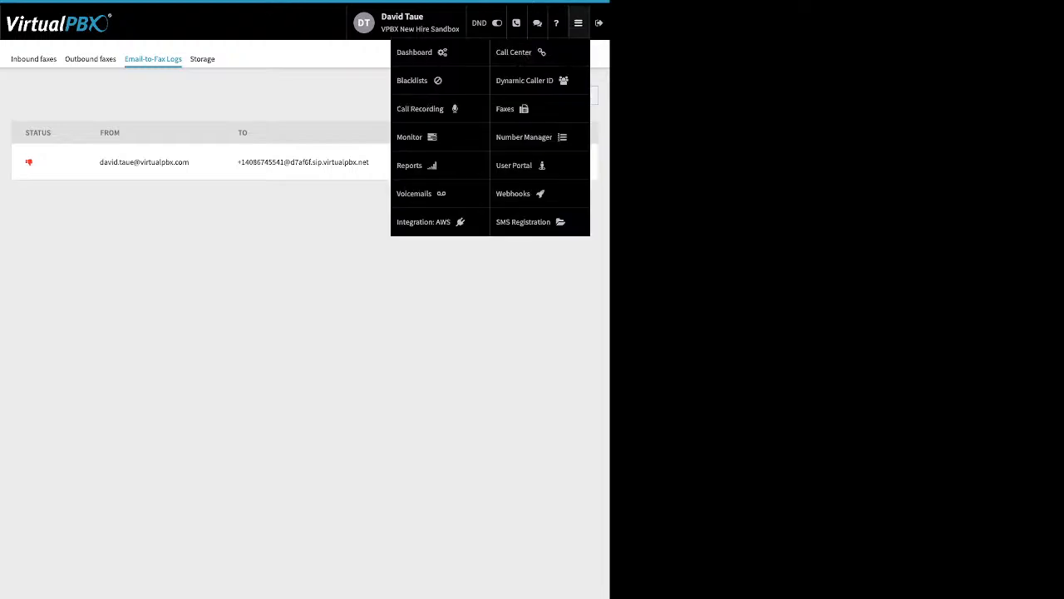
left_click(524, 136)
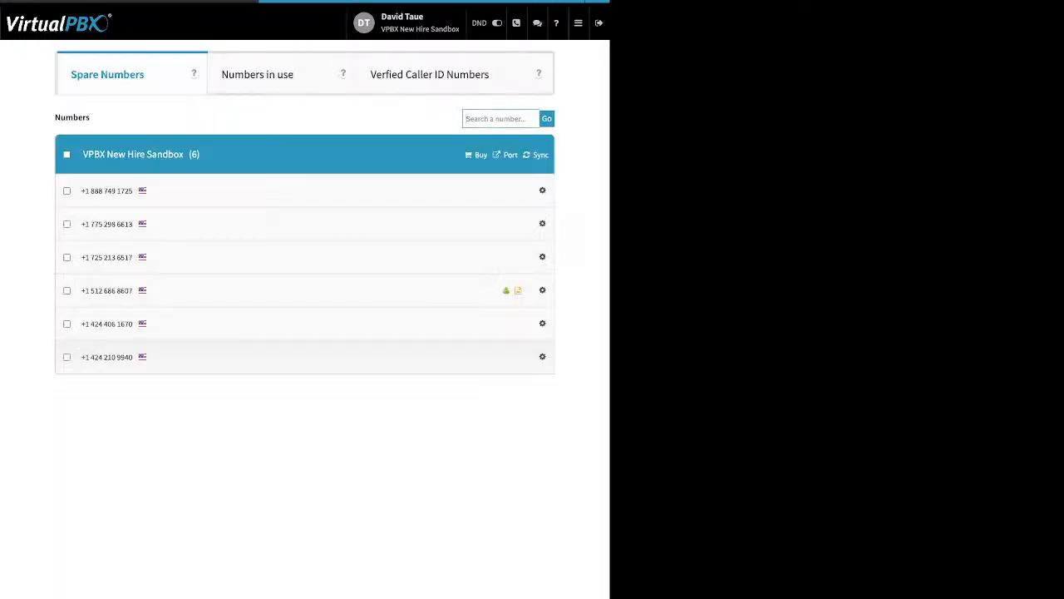
Open SMS Registration and look through its overview, the company registration requirements and the registration status
mouse_move(579, 24)
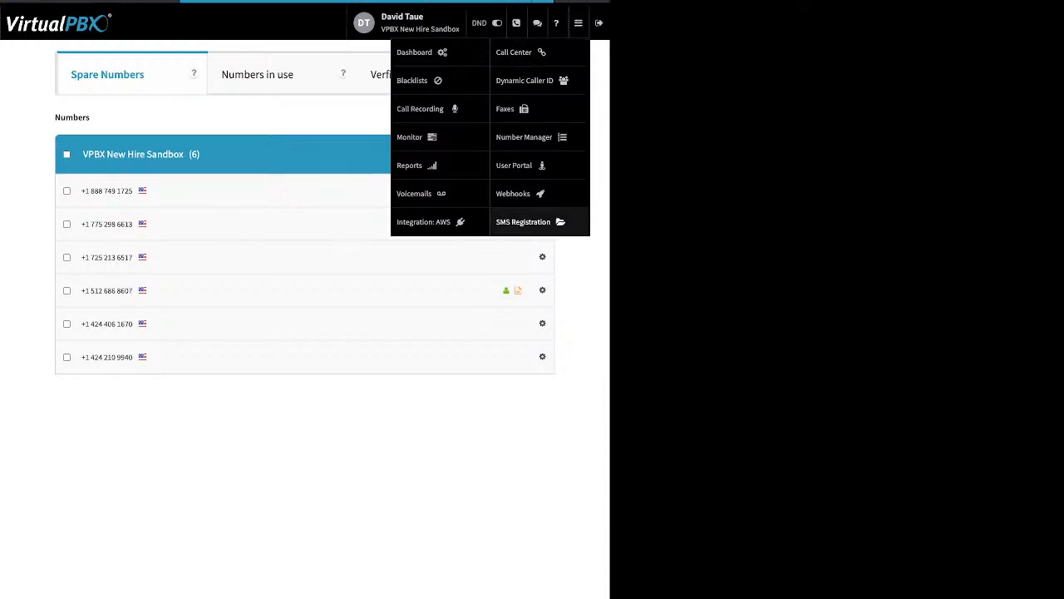
left_click(530, 222)
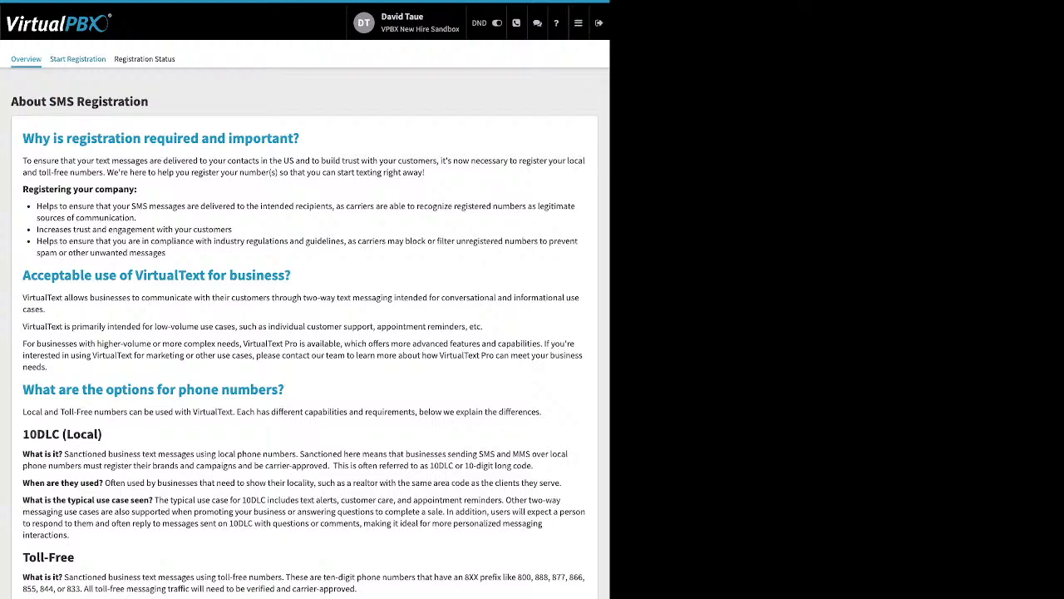
left_click(77, 58)
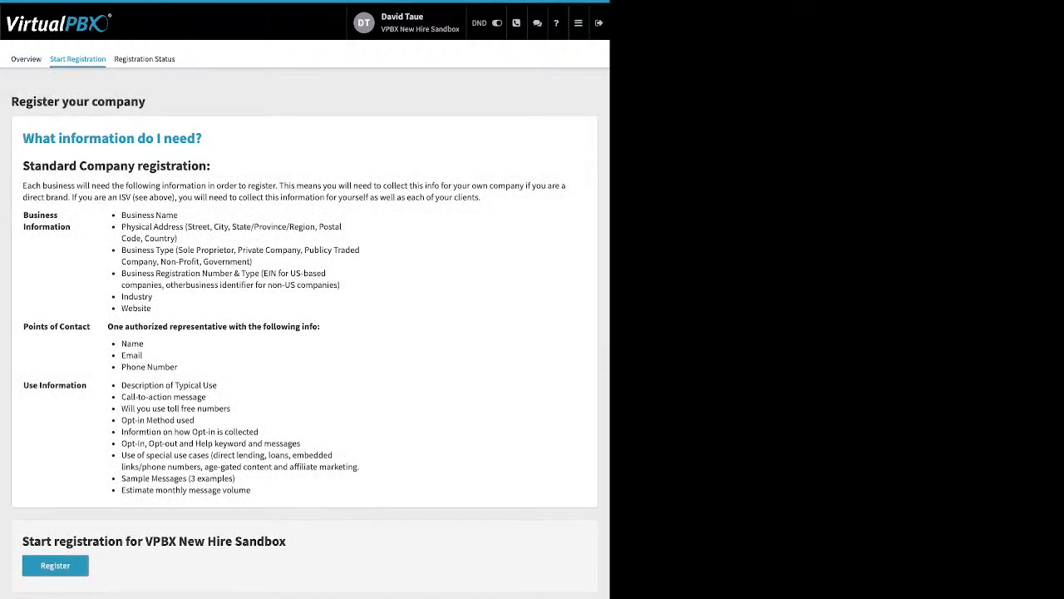
left_click(144, 59)
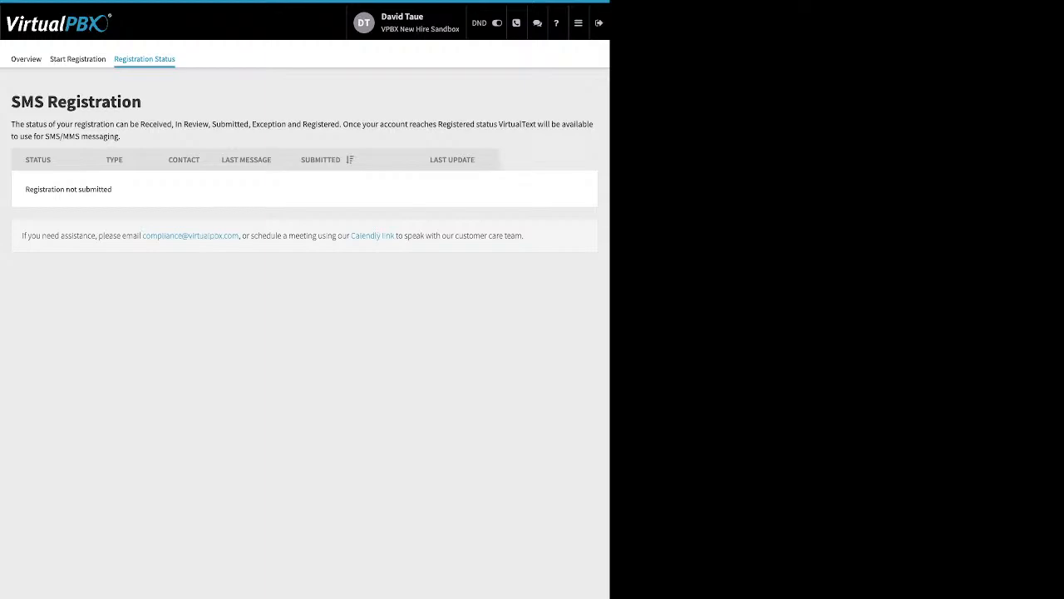
Open Webhooks and look through the form for creating a new webhook
left_click(578, 23)
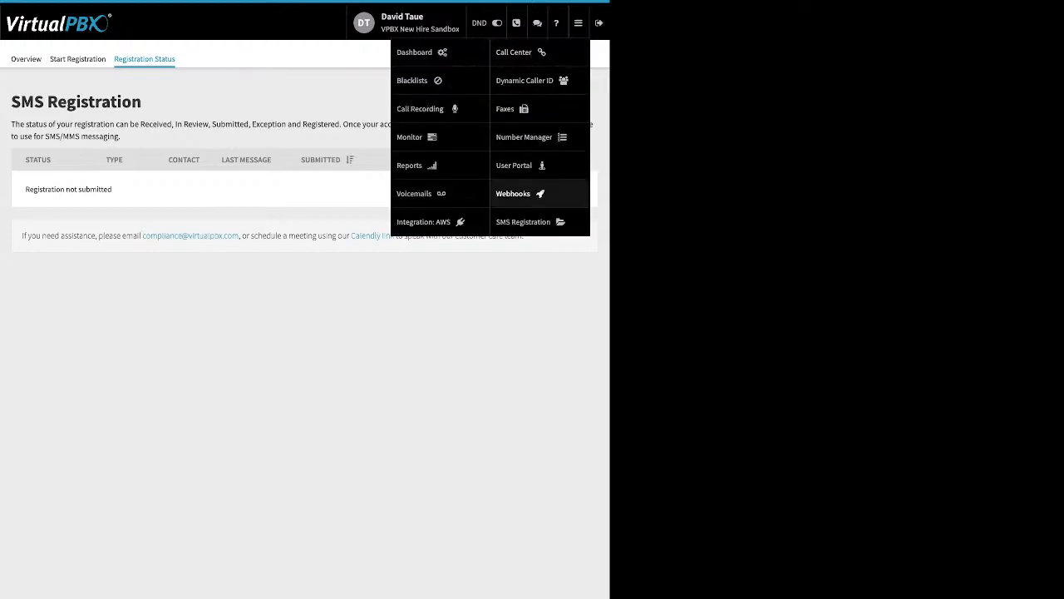
left_click(515, 193)
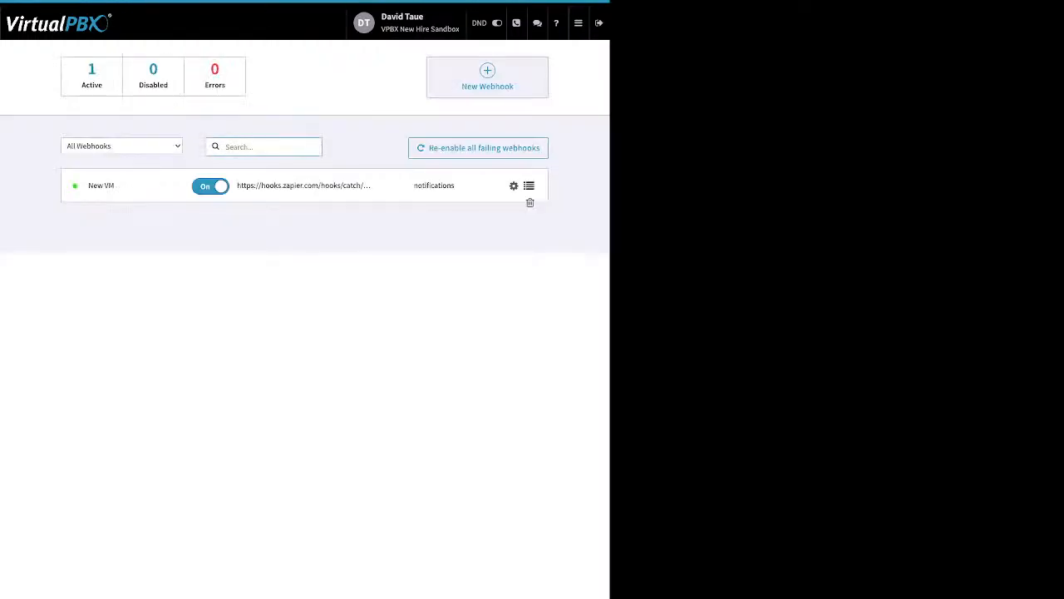
left_click(488, 77)
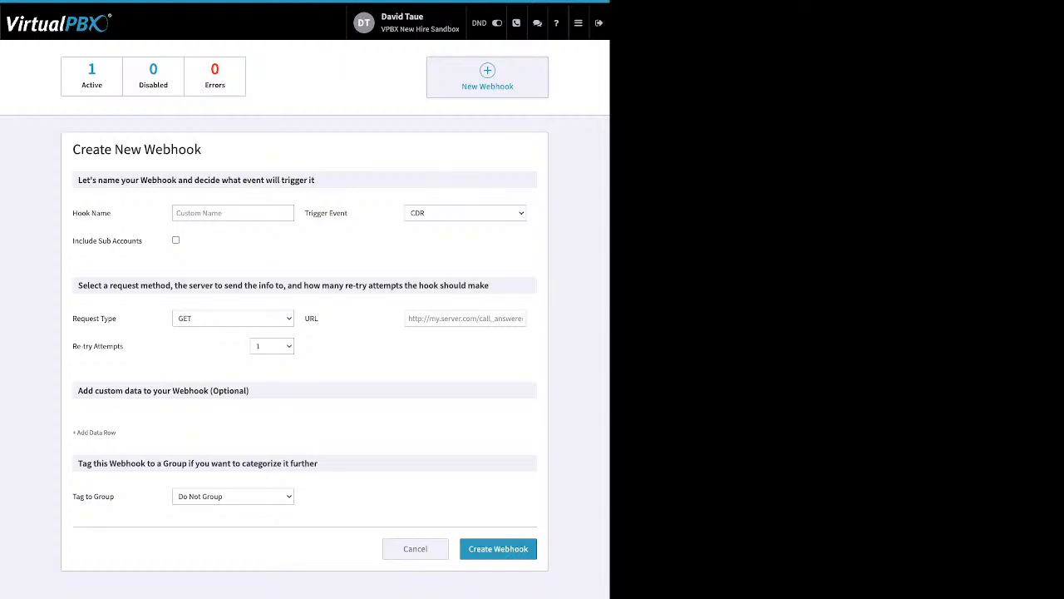
Open the User Portal and view the status actions available for the 03/29/2024 voicemail
left_click(578, 23)
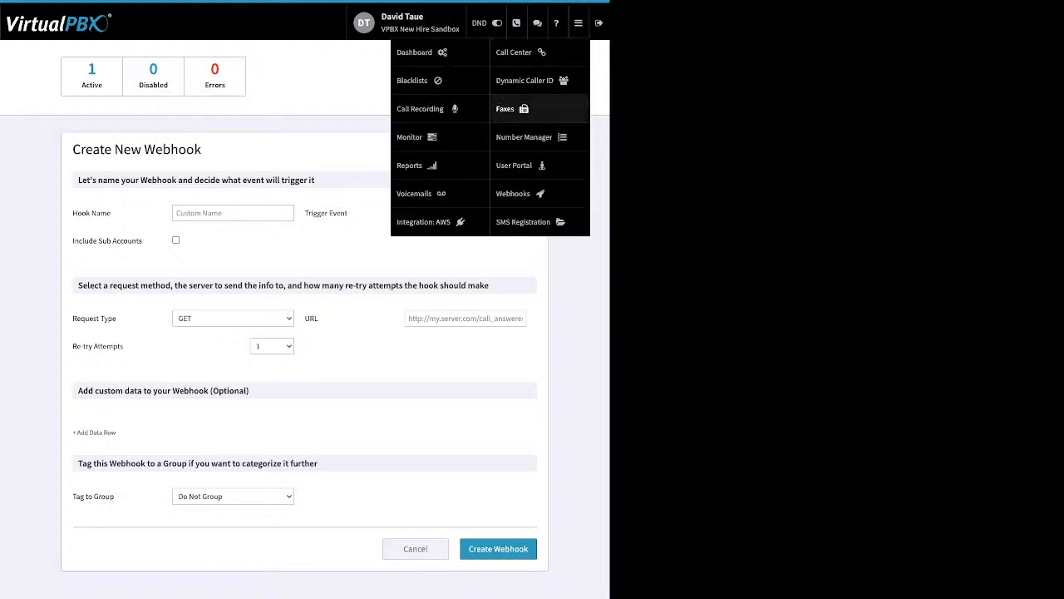
left_click(516, 165)
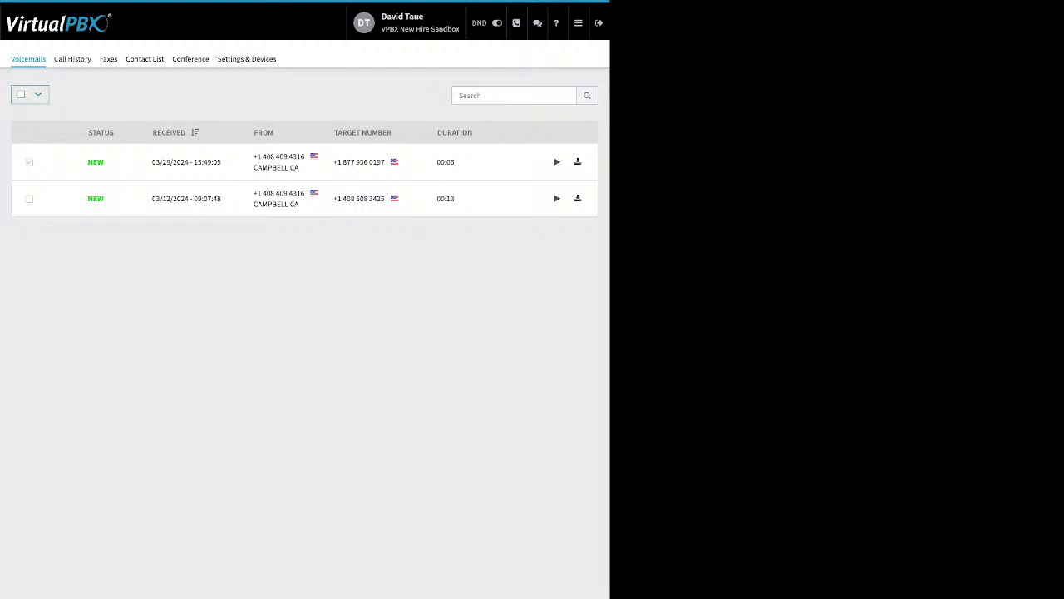
left_click(78, 94)
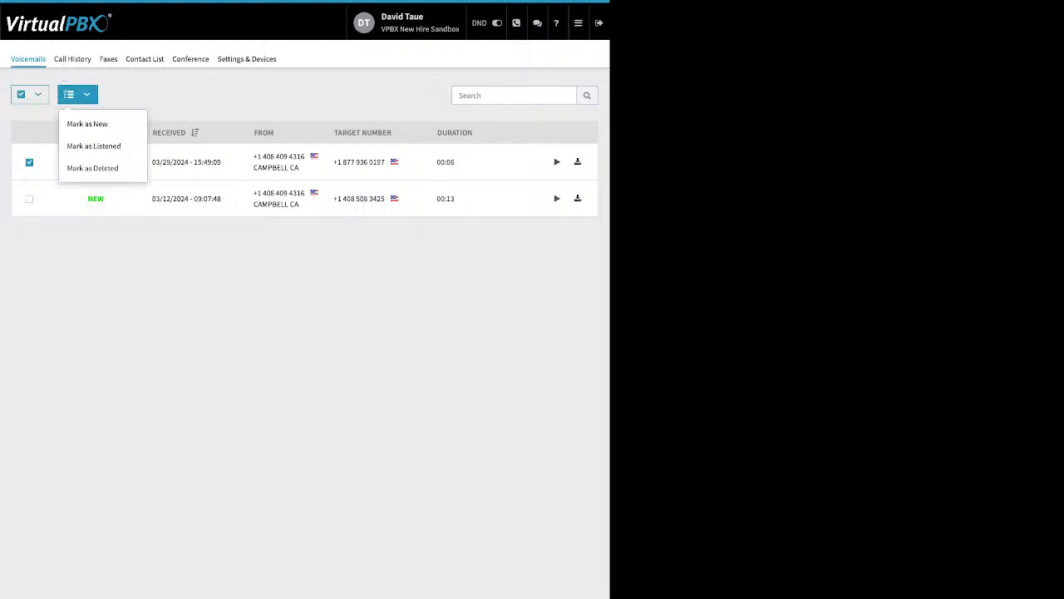
left_click(77, 94)
Open the User Portal's call history and filter it from 03/01/2024 to 03/31/2024
left_click(72, 59)
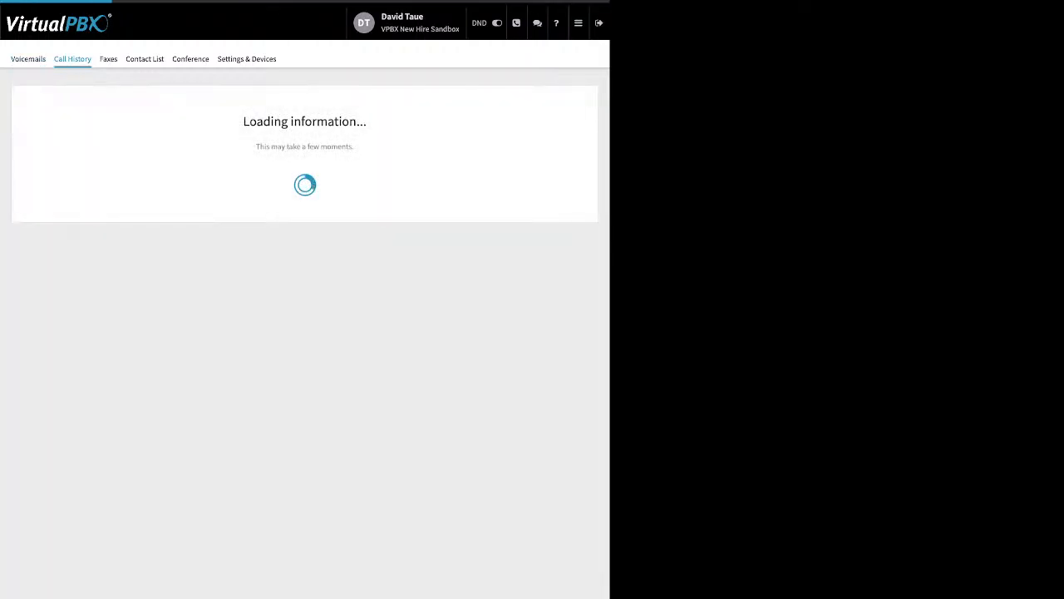
left_click(57, 96)
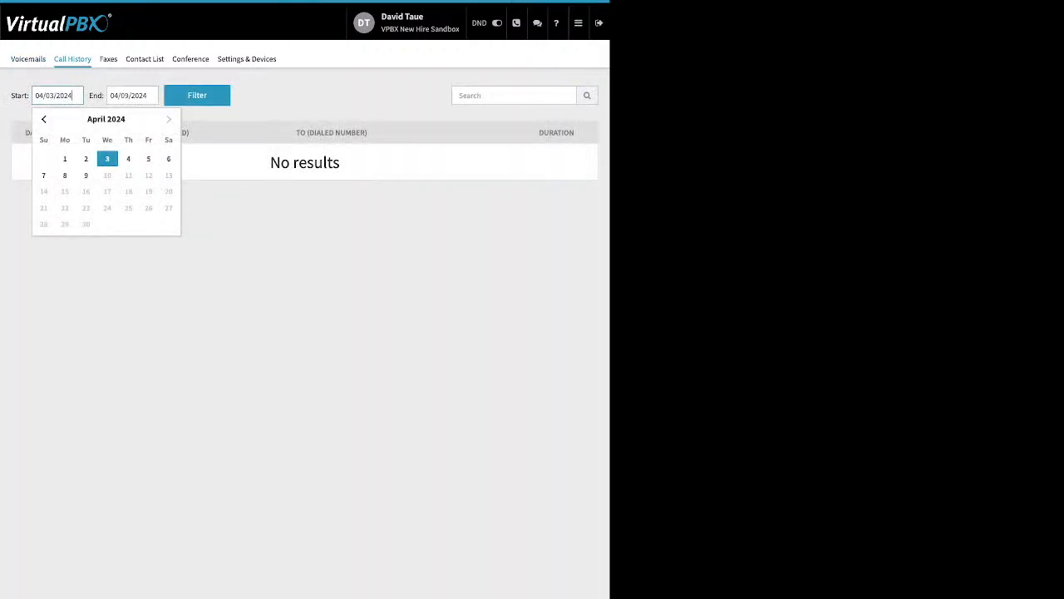
left_click(44, 119)
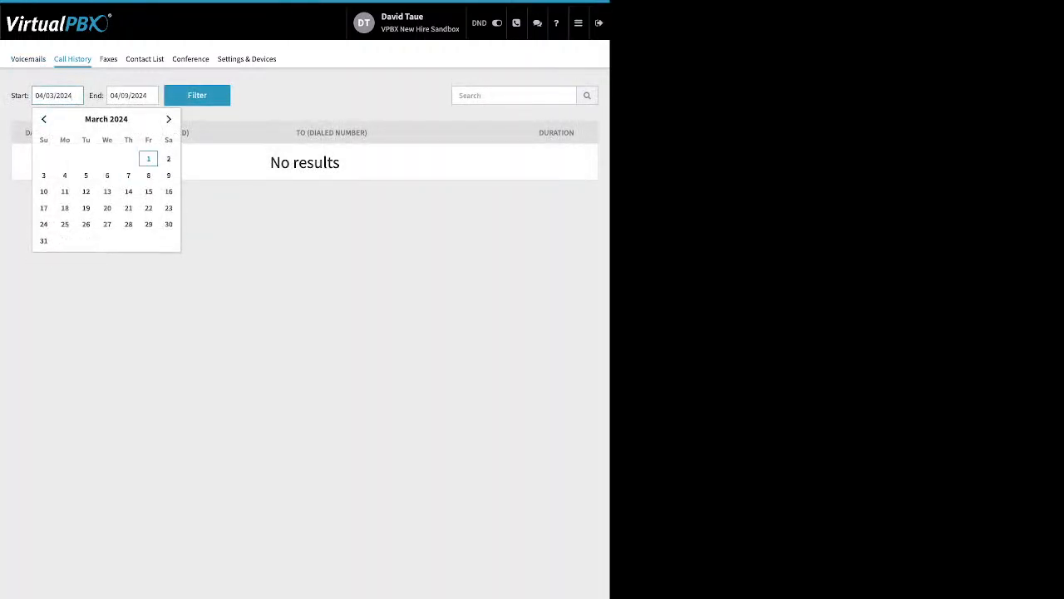
left_click(148, 158)
left_click(197, 95)
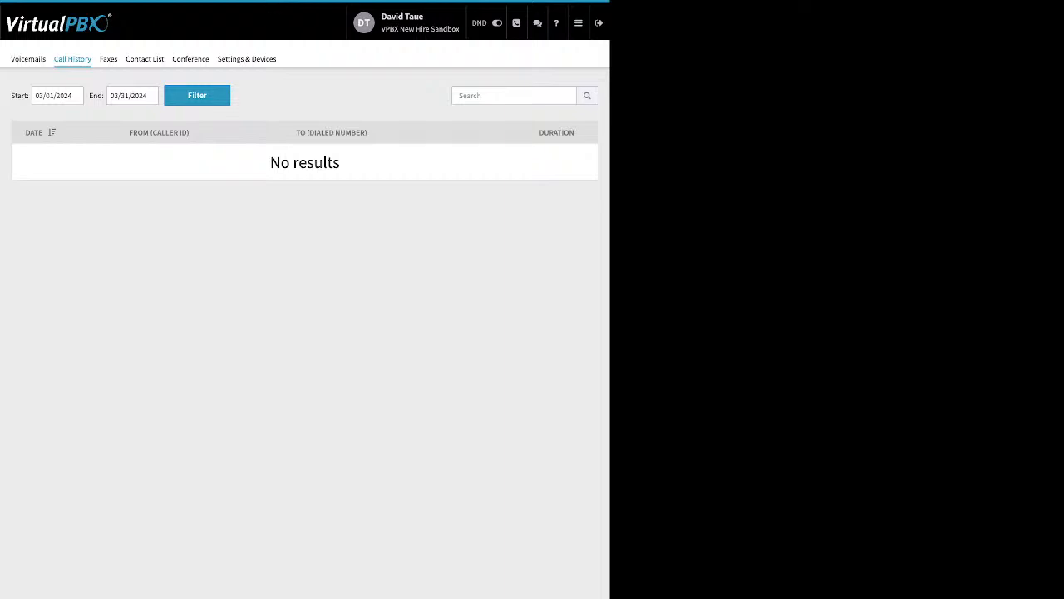
Filter the call history from 02/01/2024 to 03/02/2024
left_click(69, 95)
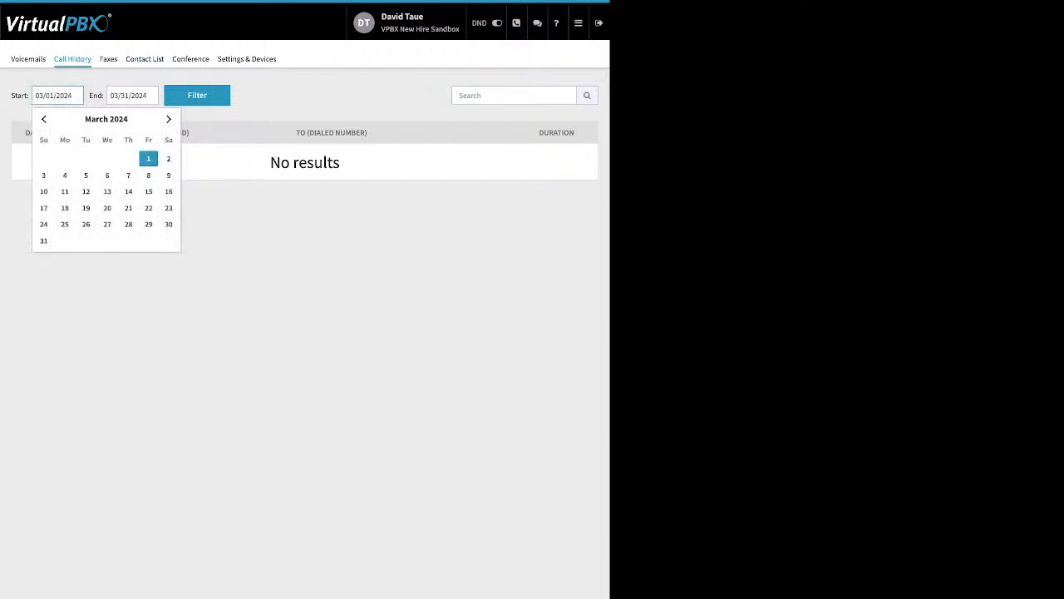
left_click(44, 119)
left_click(128, 158)
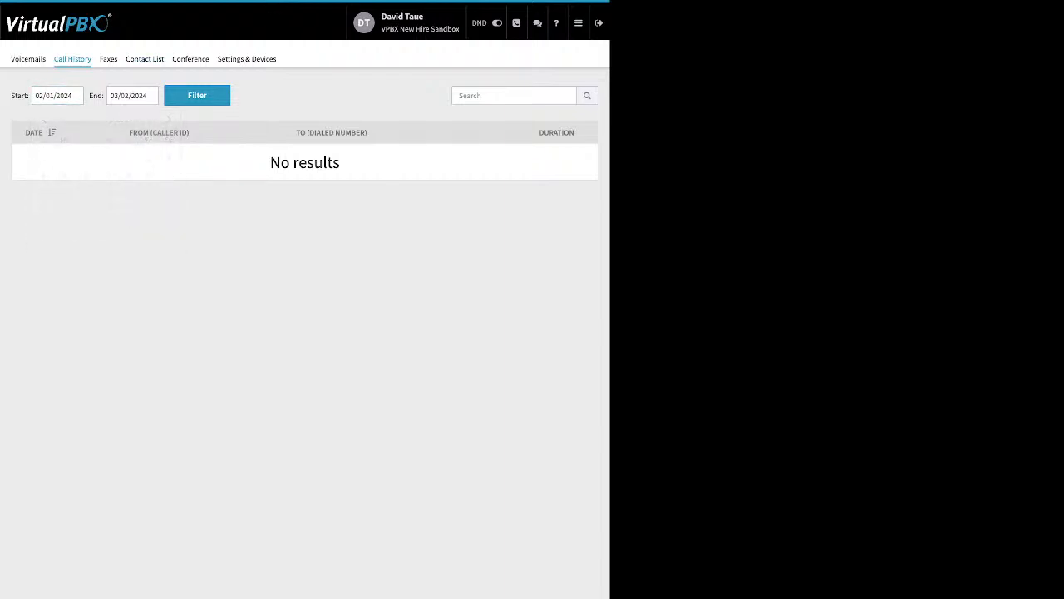
left_click(197, 95)
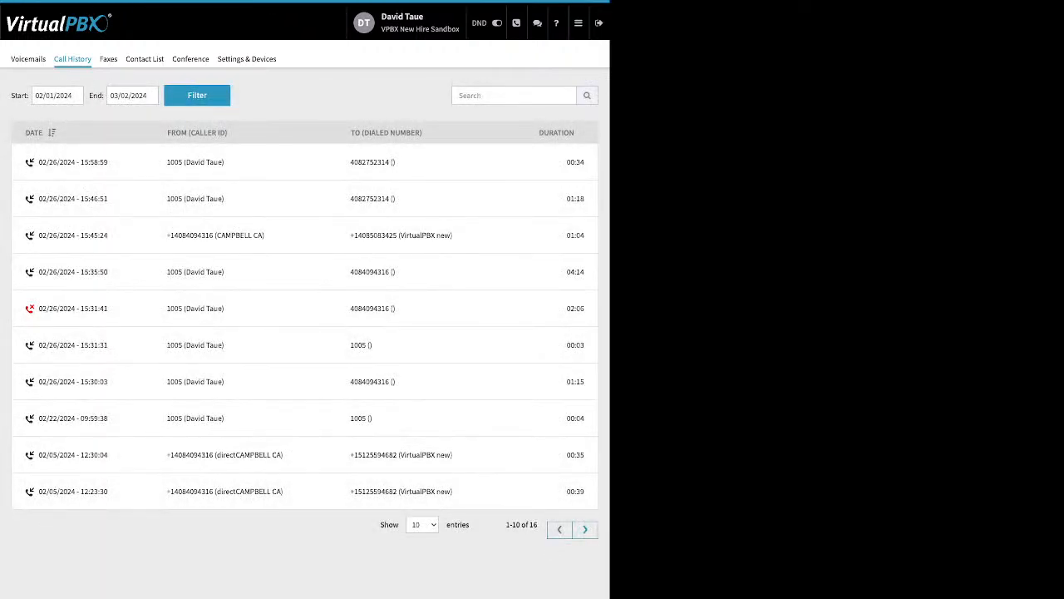
View the User Portal's faxes and its contact list
left_click(108, 59)
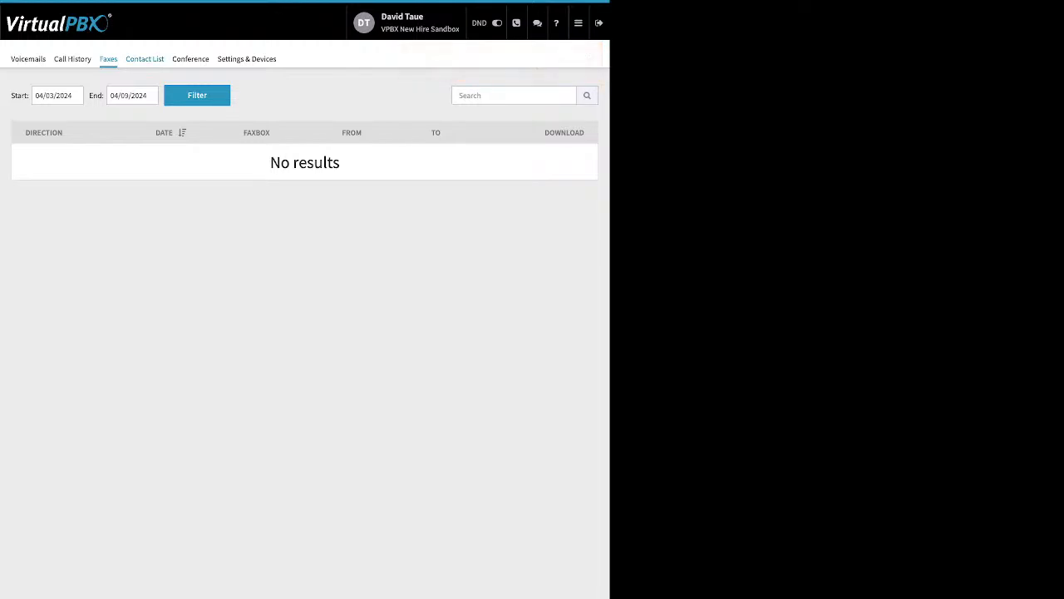
left_click(144, 59)
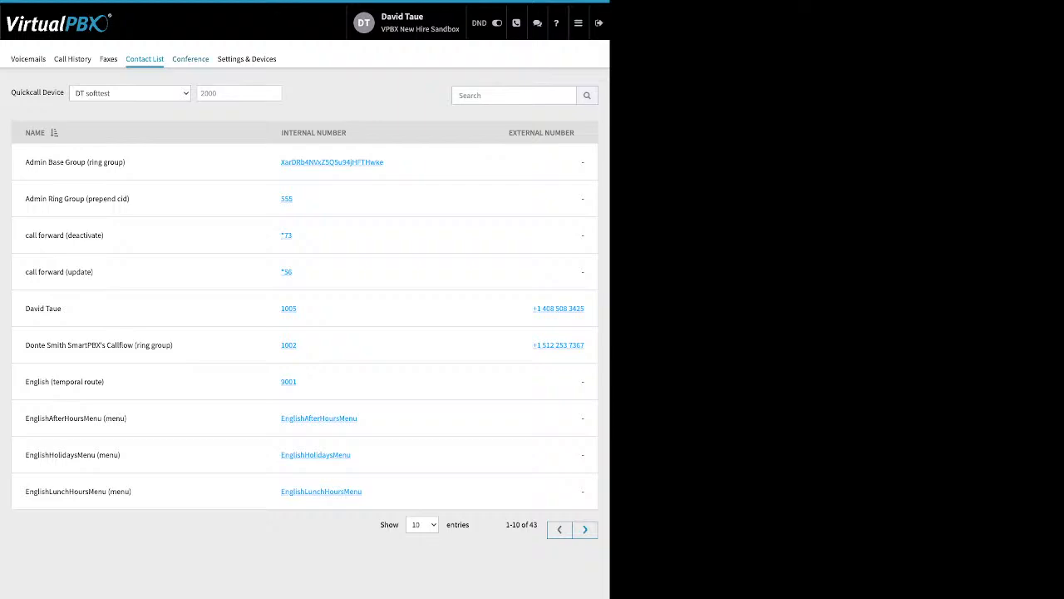
Open the user's conference and examine its moderator and participant PIN fields, muted and deaf joining options, and entry and exit tone settings
left_click(190, 58)
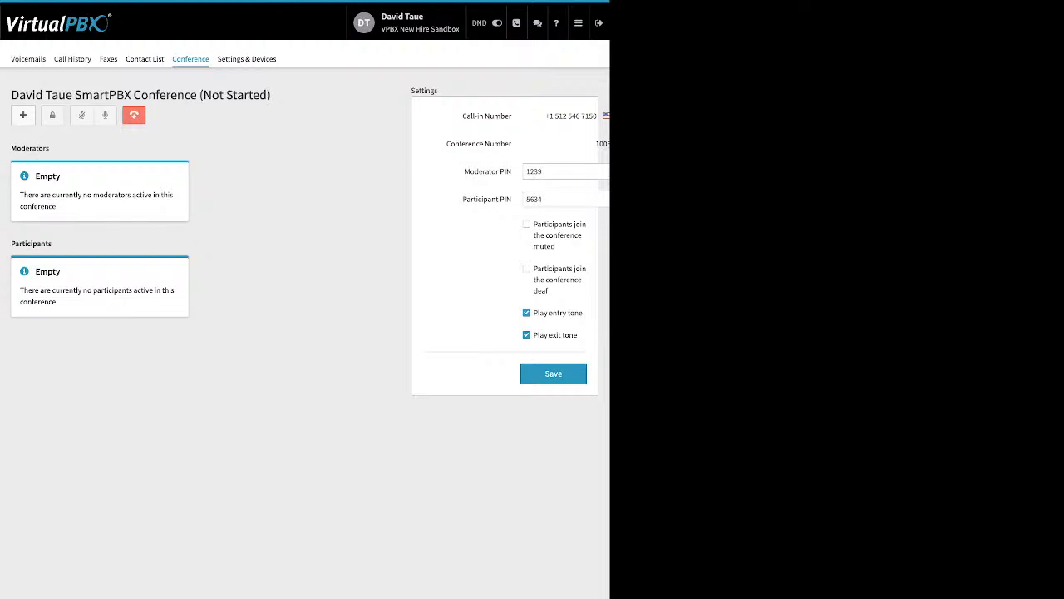
left_click_drag(464, 171, 511, 172)
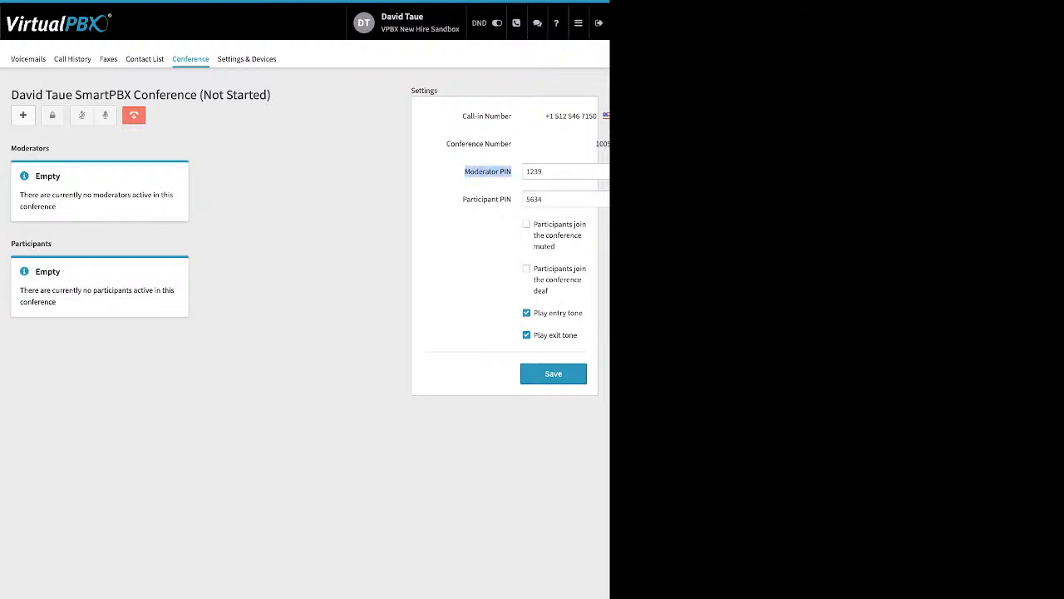
left_click_drag(463, 198, 512, 199)
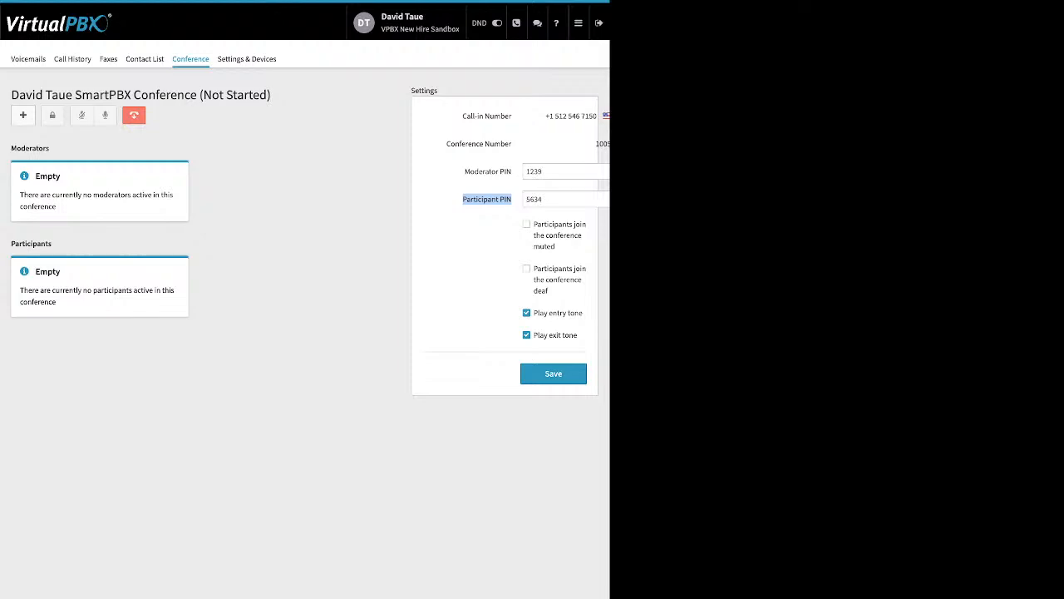
left_click(526, 223)
left_click_drag(538, 224, 549, 291)
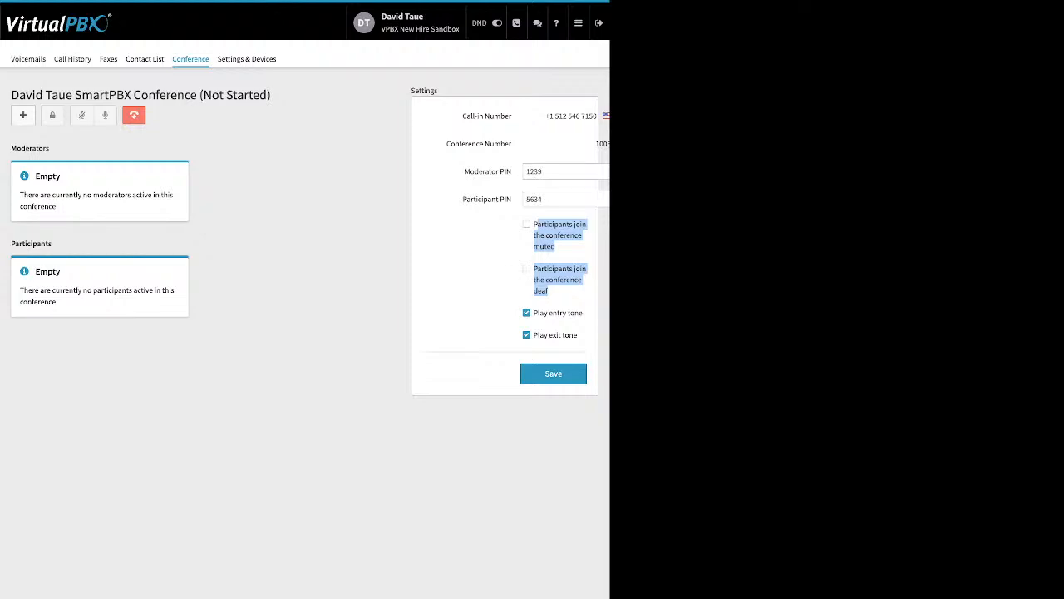
left_click_drag(538, 313, 578, 335)
left_click(580, 343)
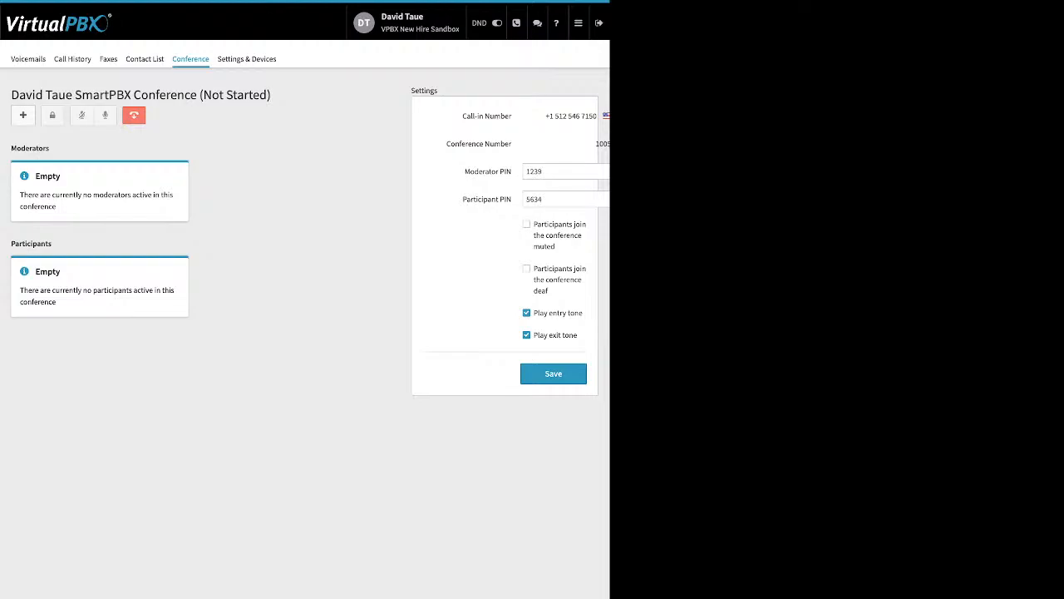
Enable call forwarding in the user's portal settings, keeping the existing forwarding number, and save
left_click(247, 59)
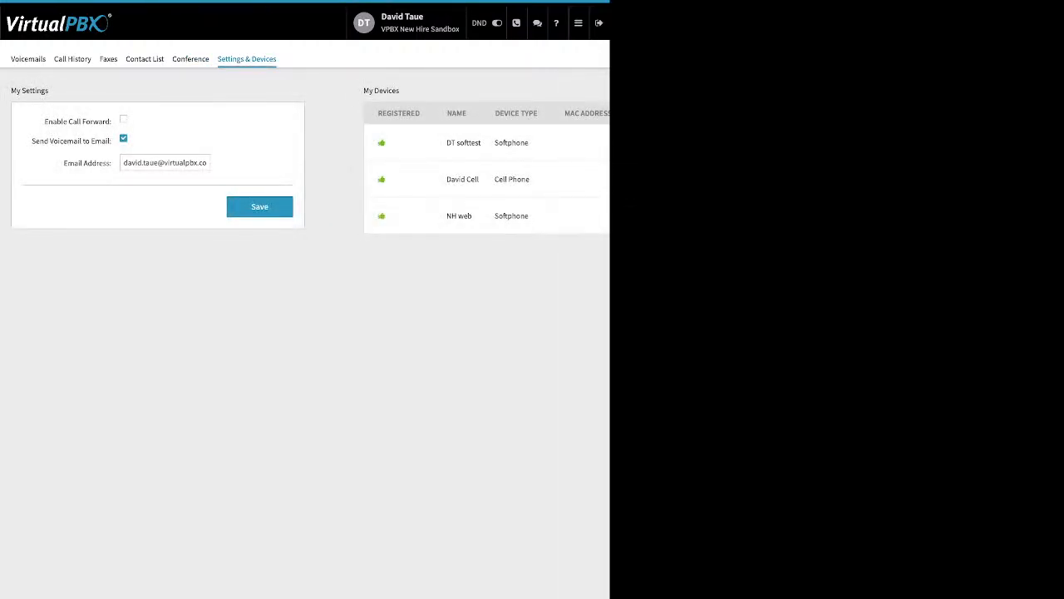
left_click_drag(44, 121, 112, 121)
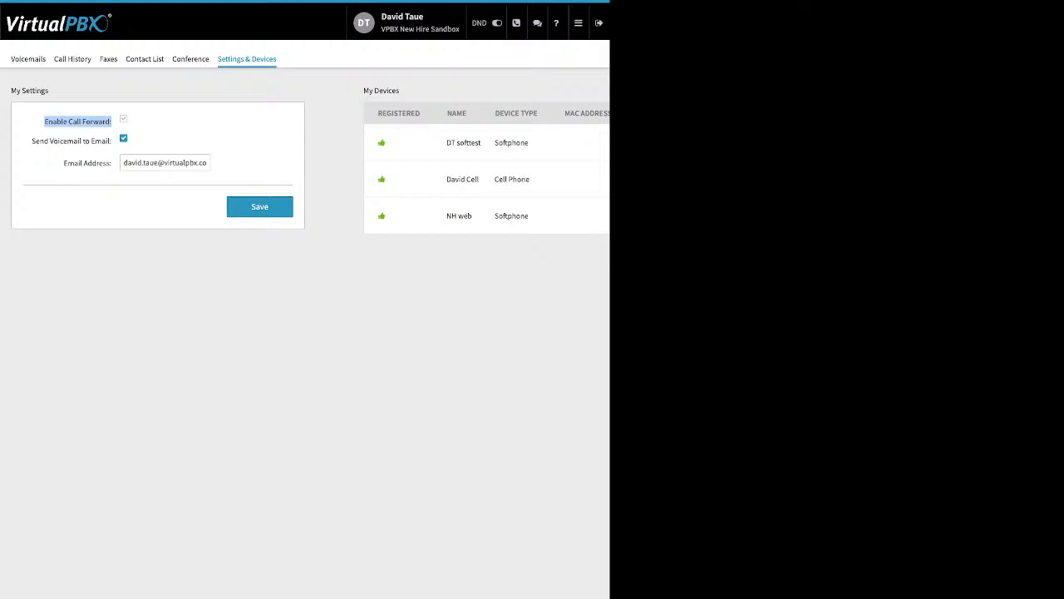
left_click(123, 119)
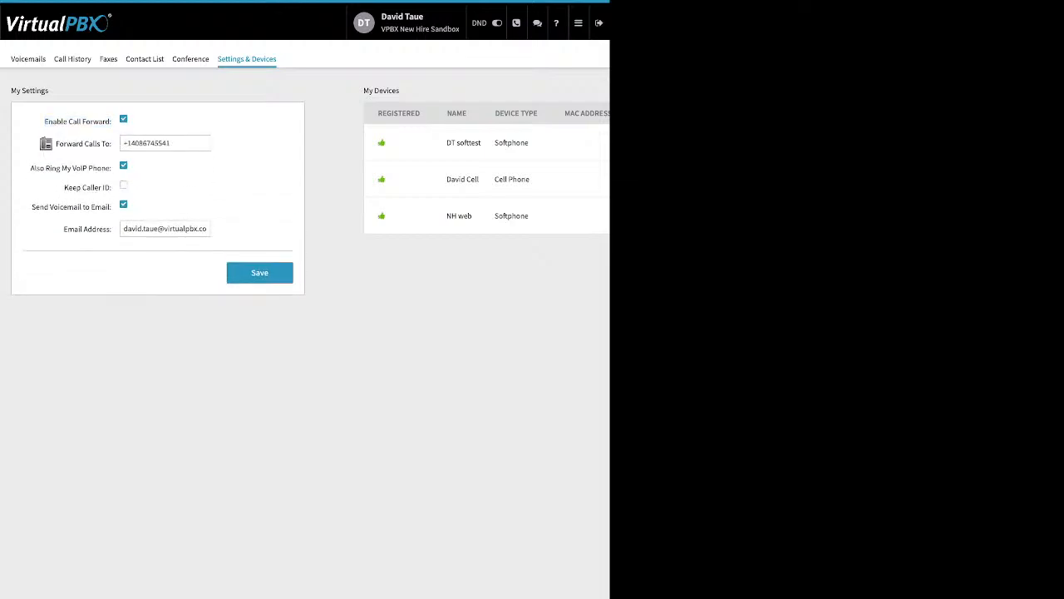
key("Tab")
key("Return")
left_click(259, 273)
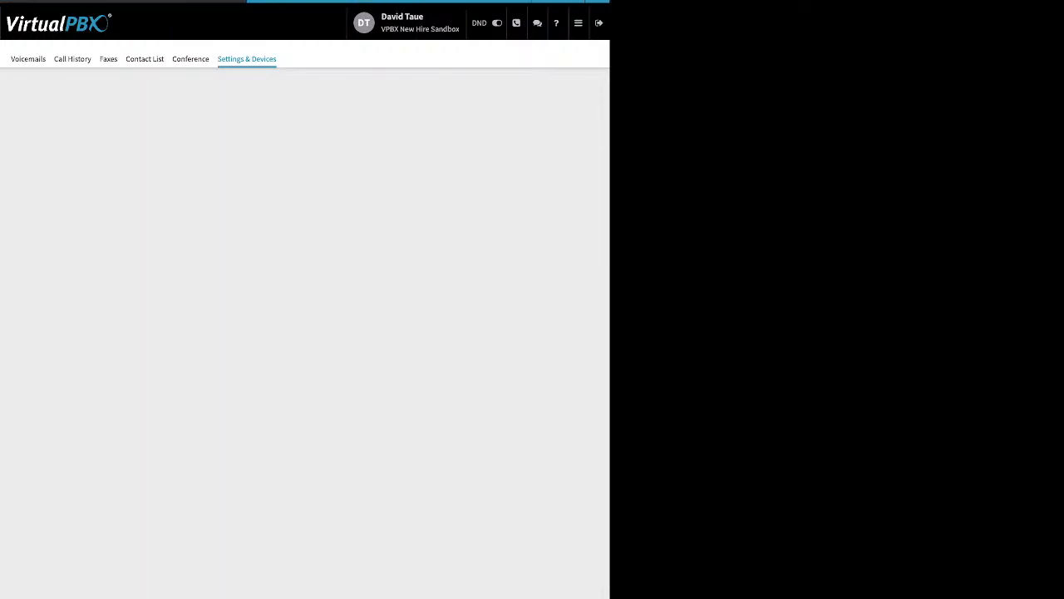
Disable call forwarding in the user's portal settings, save, and return to the account Dashboard
left_click_drag(44, 121, 111, 121)
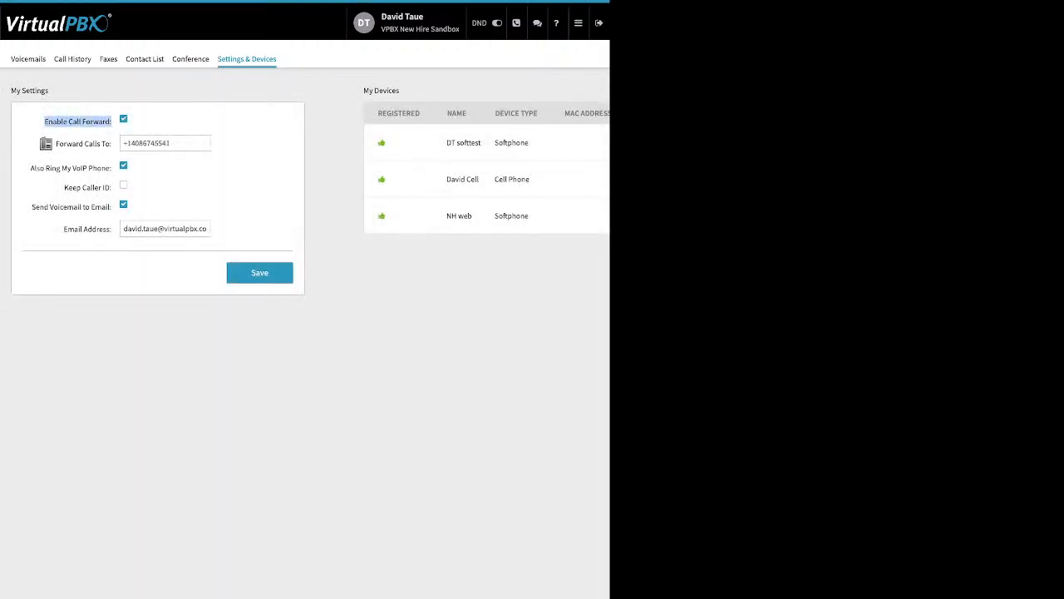
left_click(124, 119)
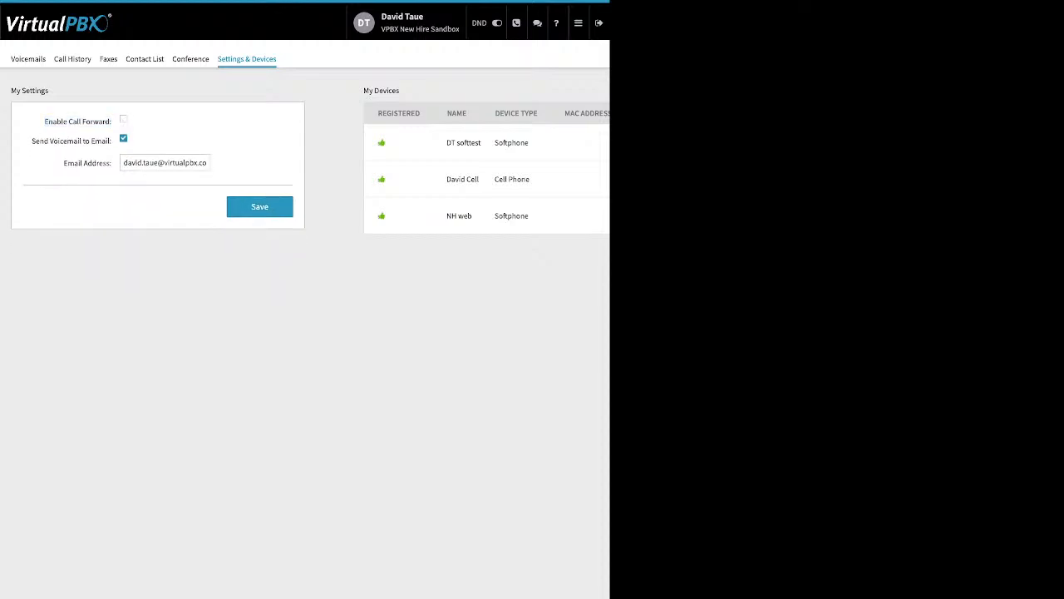
left_click(259, 207)
left_click(578, 22)
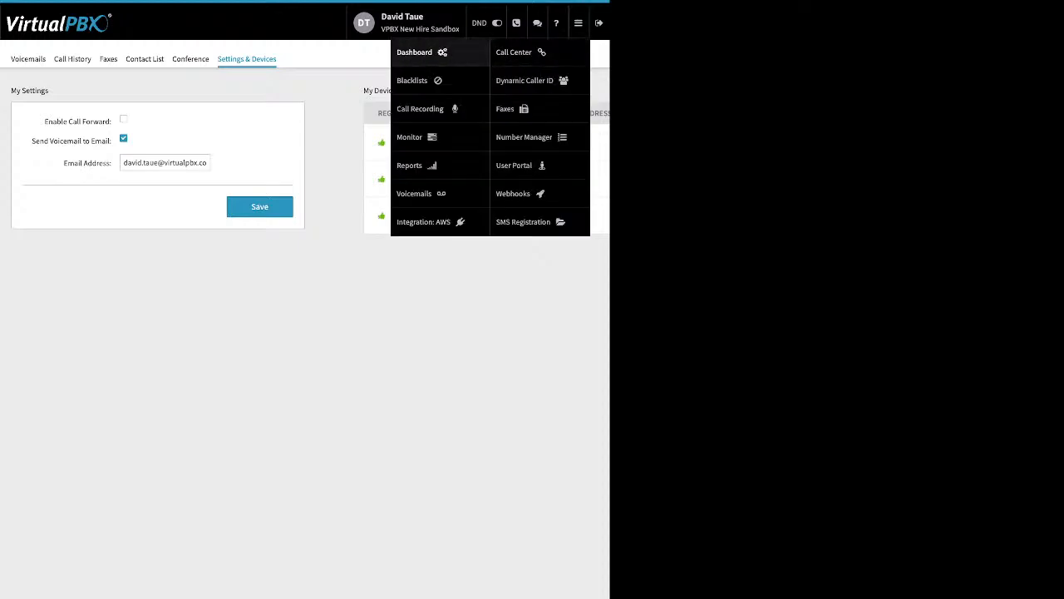
left_click(416, 50)
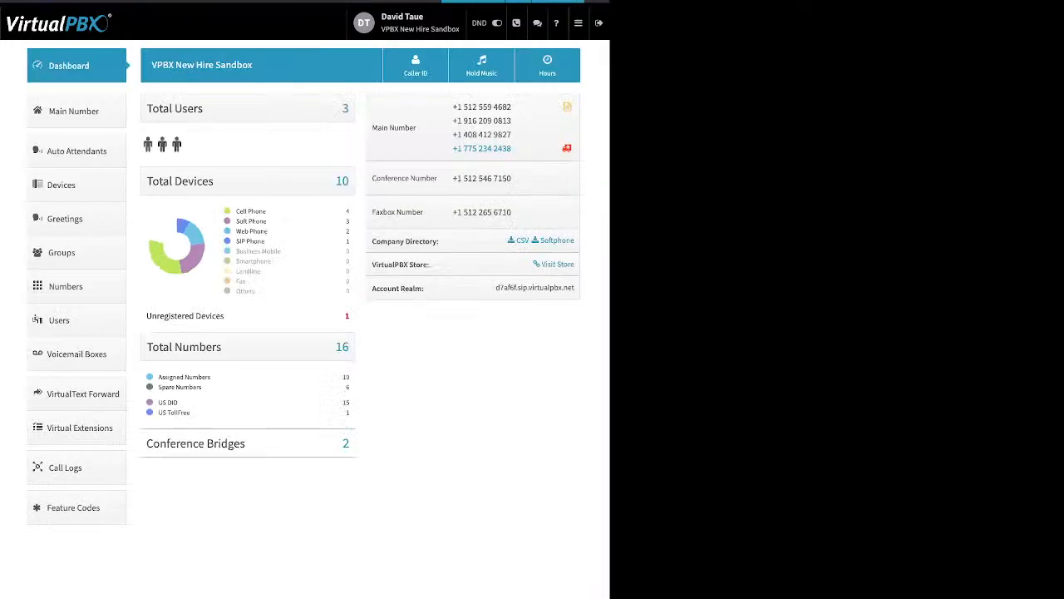